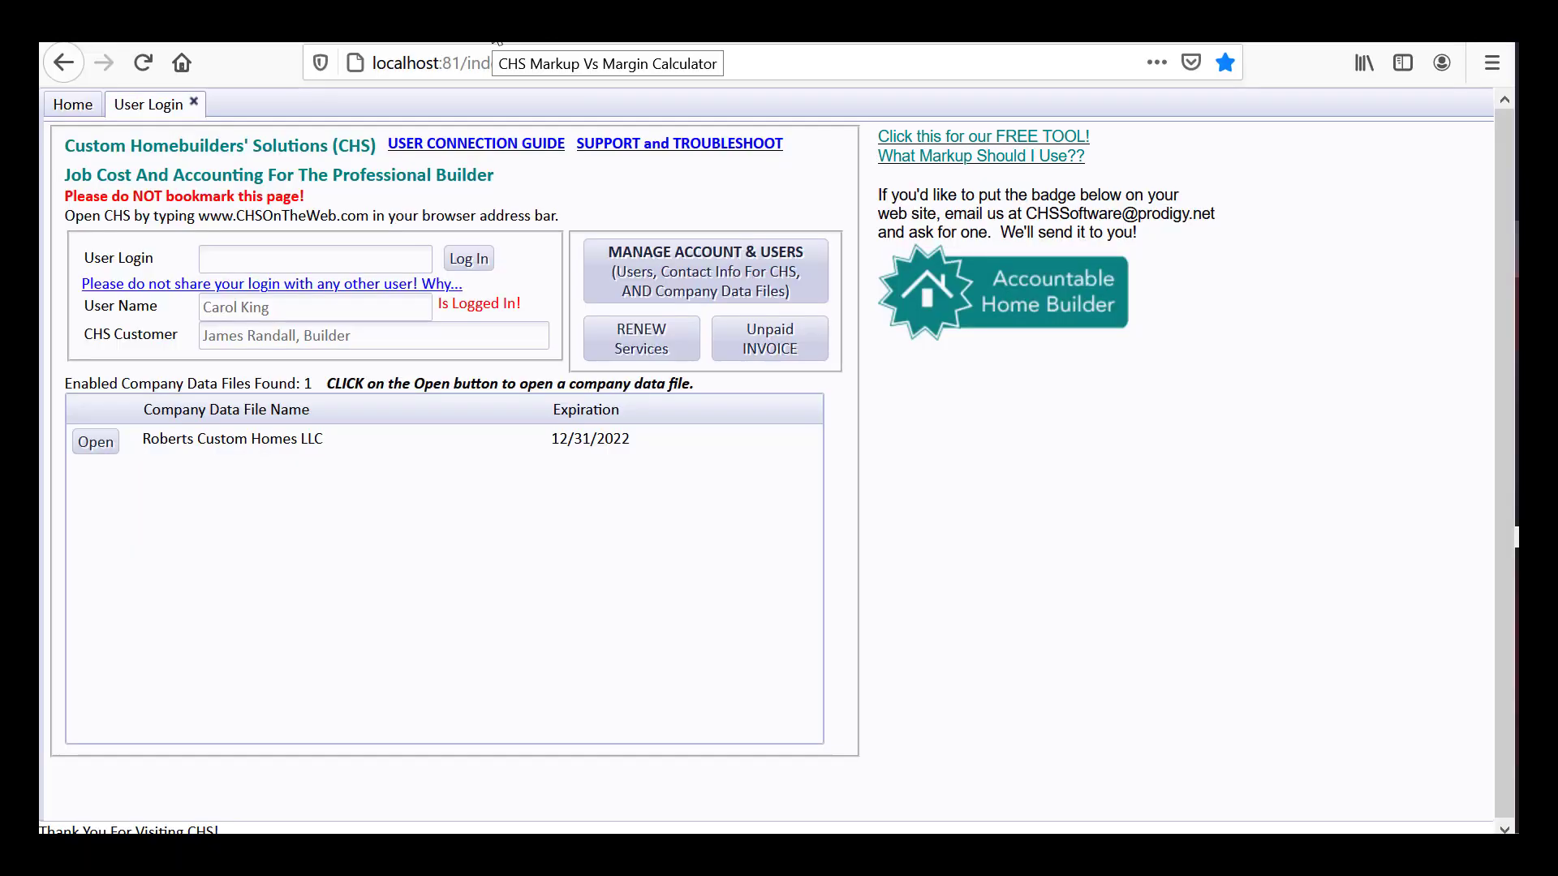
# Switch to the CHS Markup Vs Margin Calculator page showing $400,000 costs at 25% markup
pyautogui.click(491, 26)
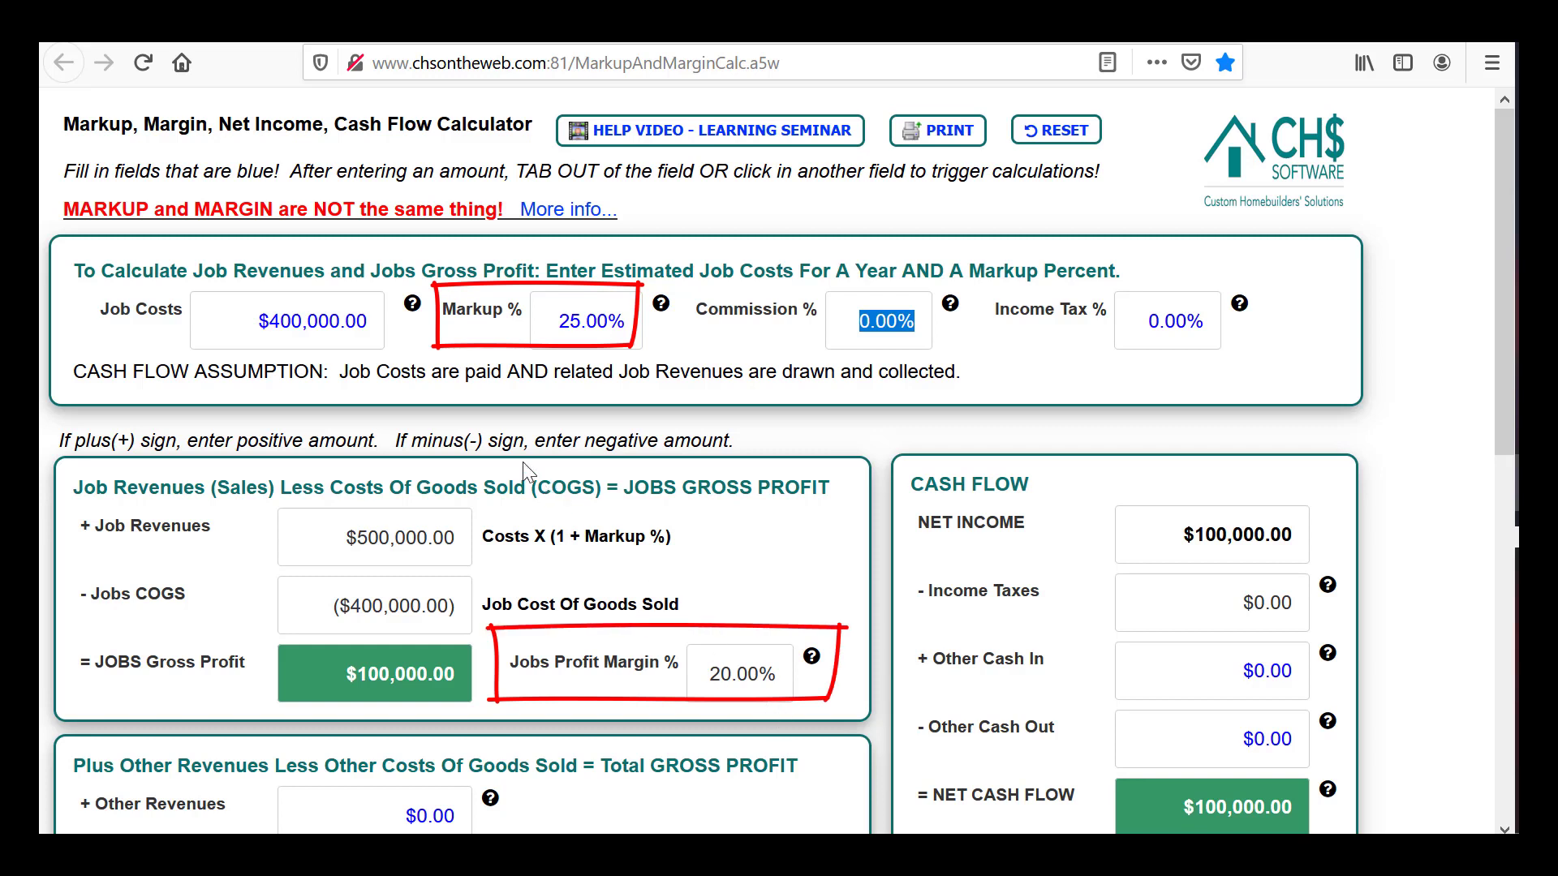
pyautogui.click(592, 321)
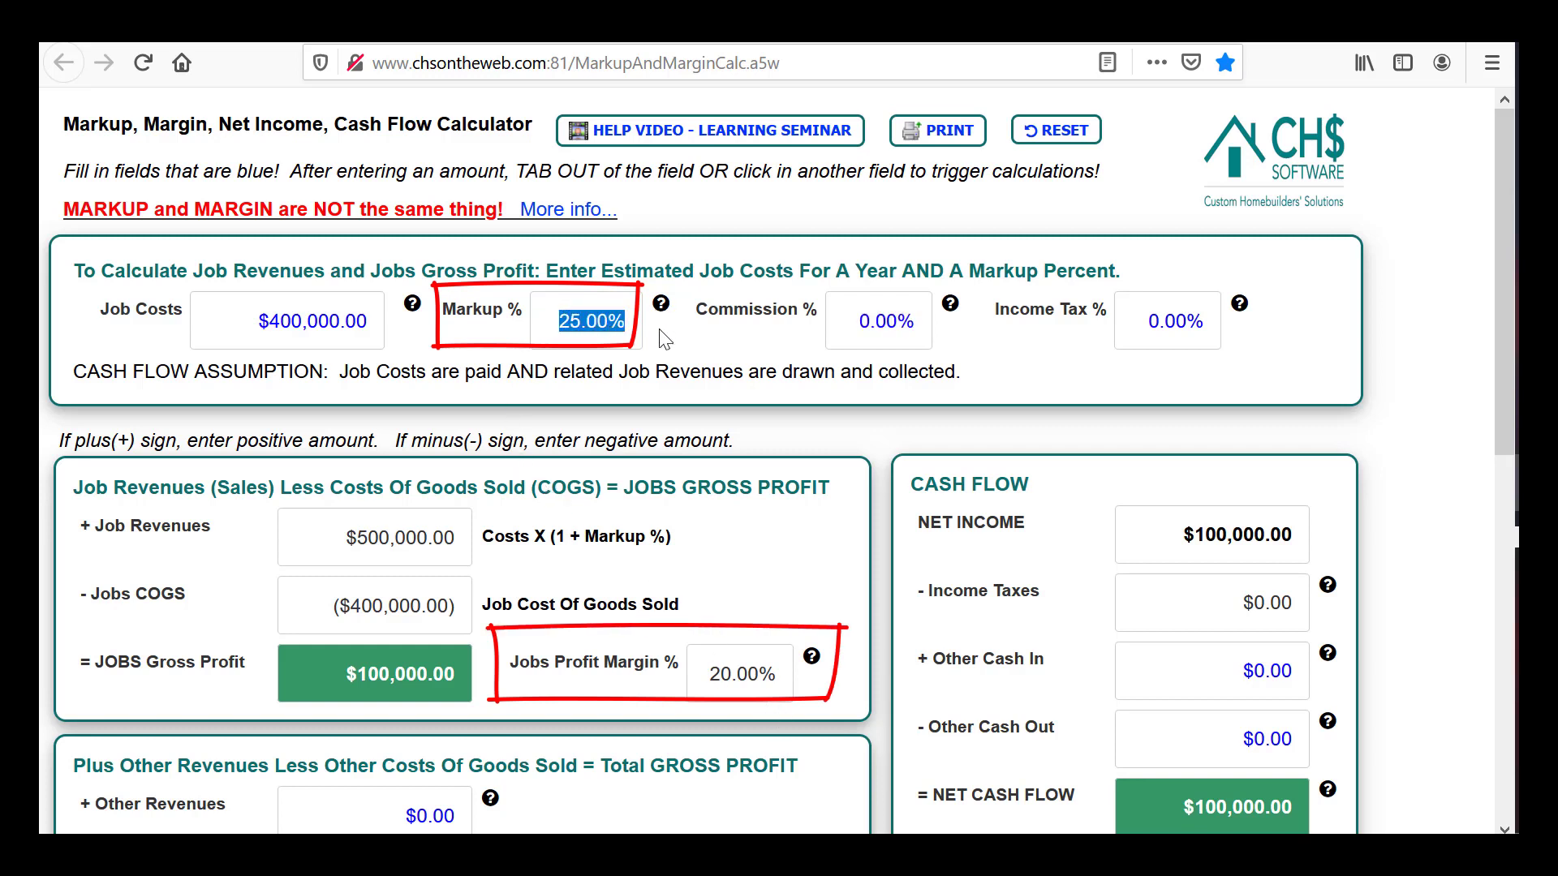
pyautogui.write('20')
pyautogui.press('Tab')
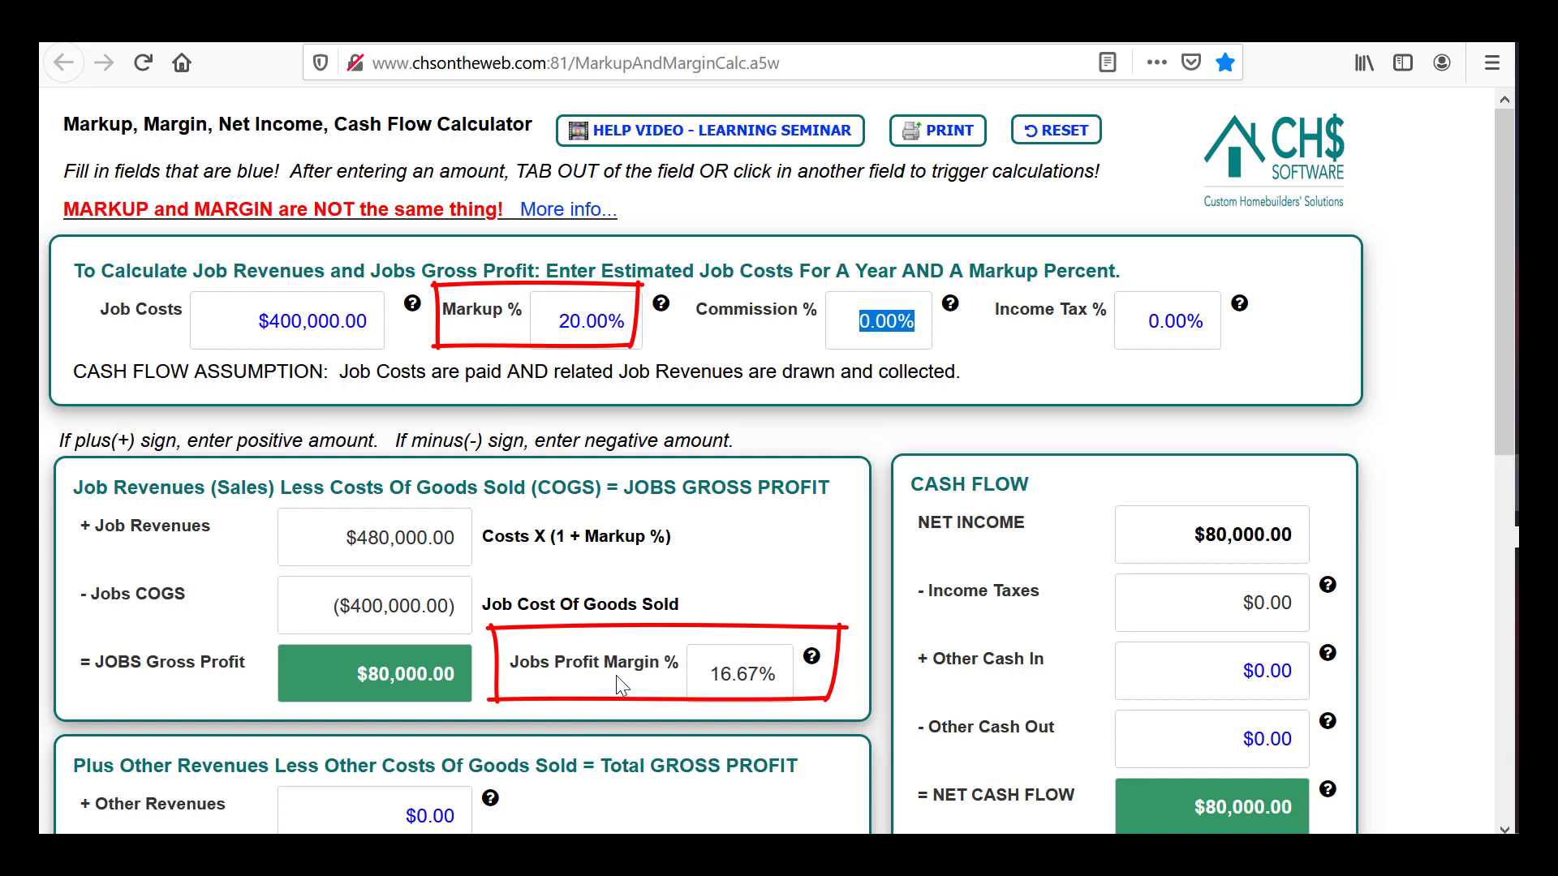
pyautogui.click(576, 321)
pyautogui.write('25')
pyautogui.press('Tab')
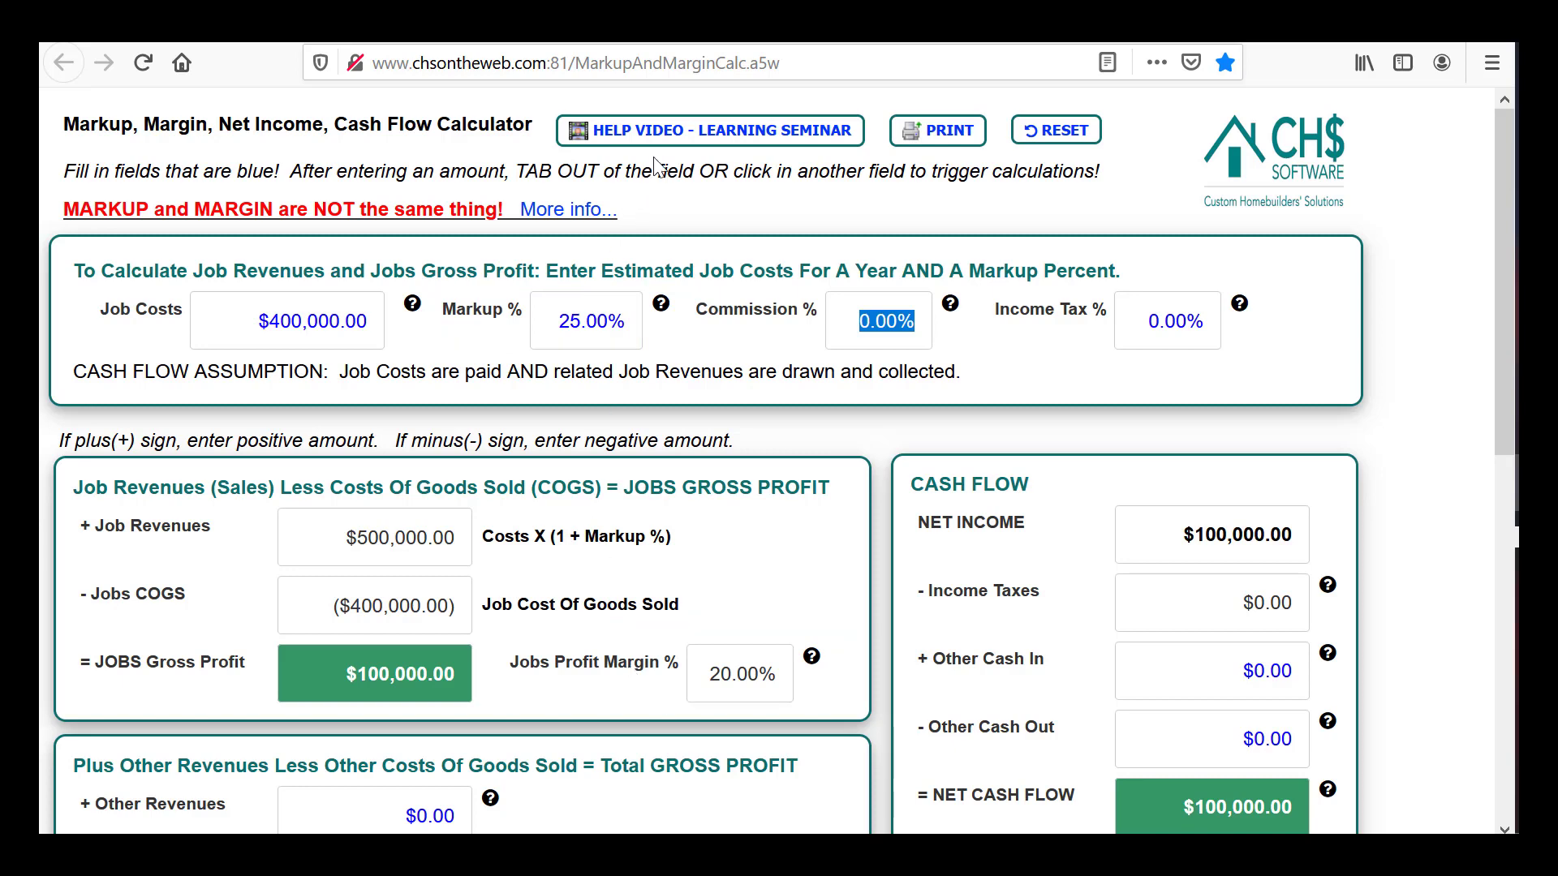
pyautogui.click(552, 211)
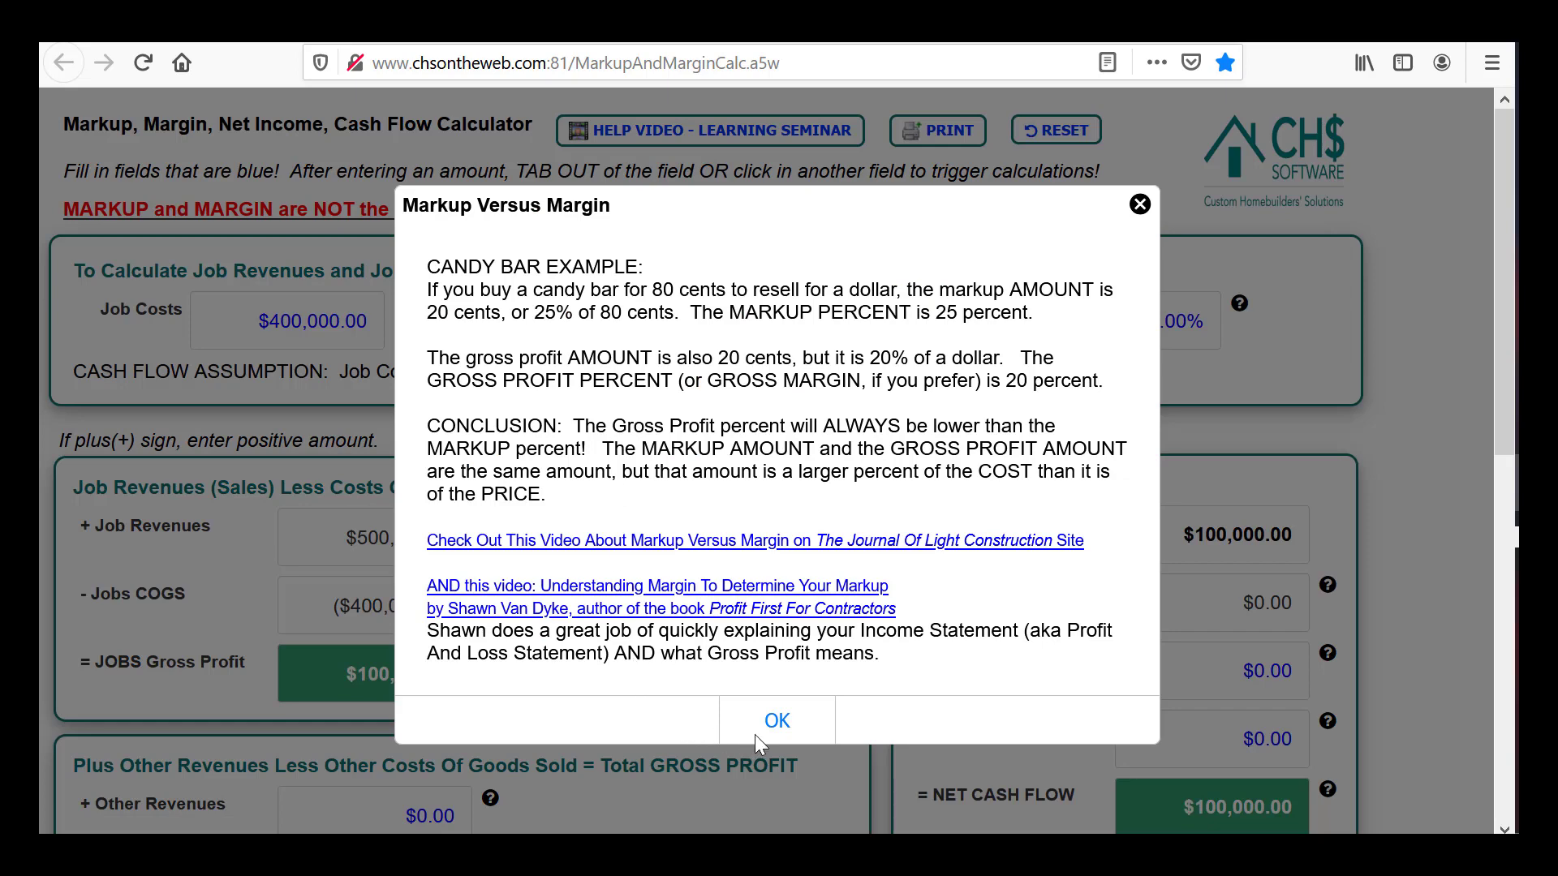
pyautogui.click(774, 722)
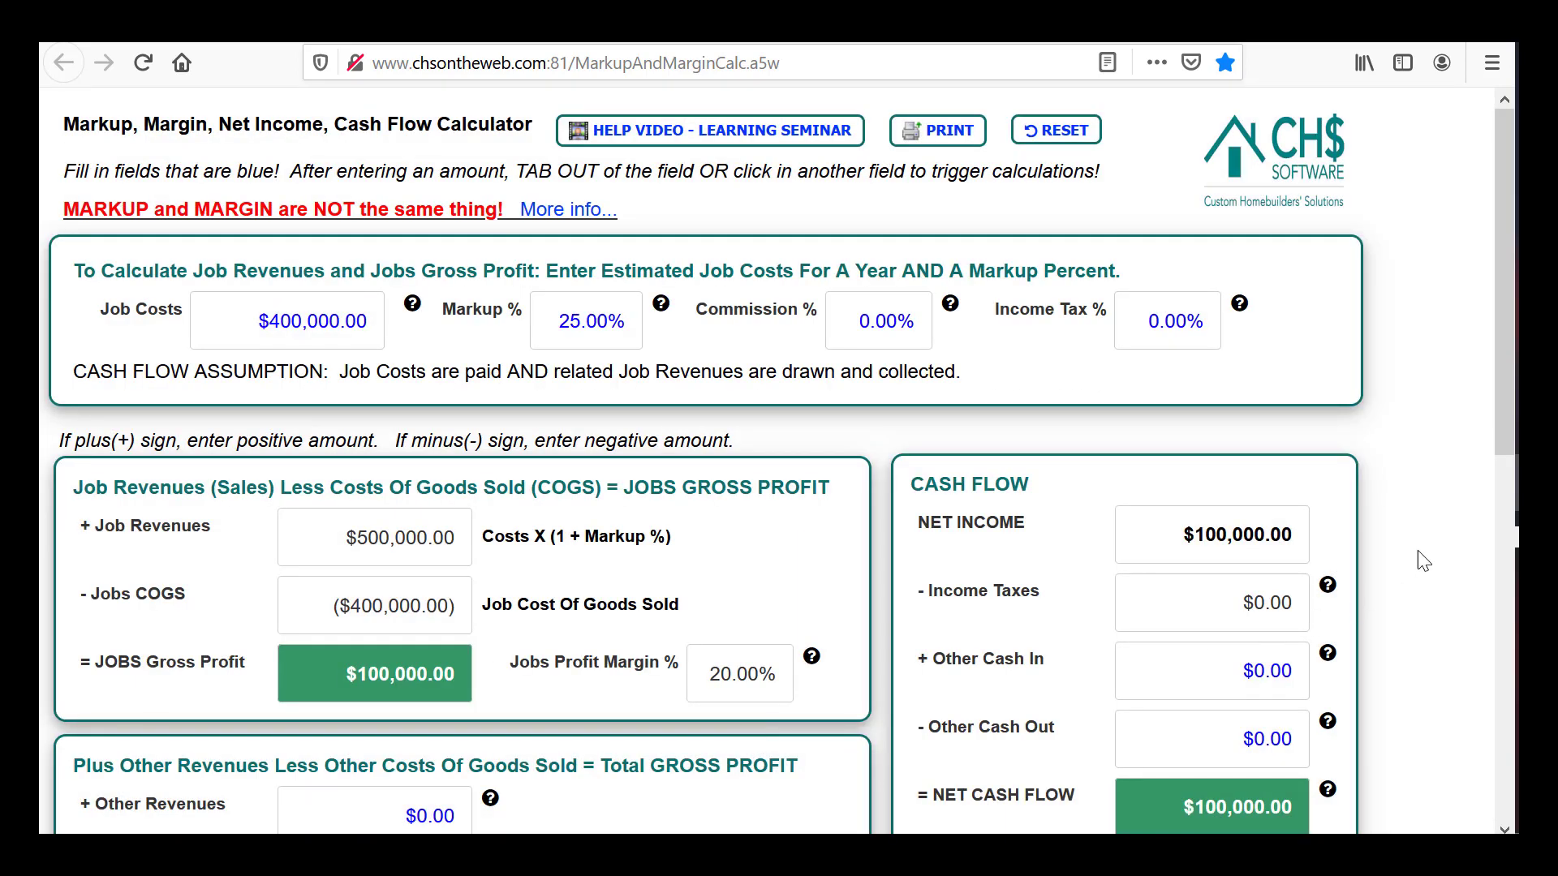
# Scroll down through the markup versus margin calculator results and back up to the top
pyautogui.moveTo(1508, 372); pyautogui.dragTo(1490, 628)
pyautogui.moveTo(1507, 558); pyautogui.dragTo(1497, 666)
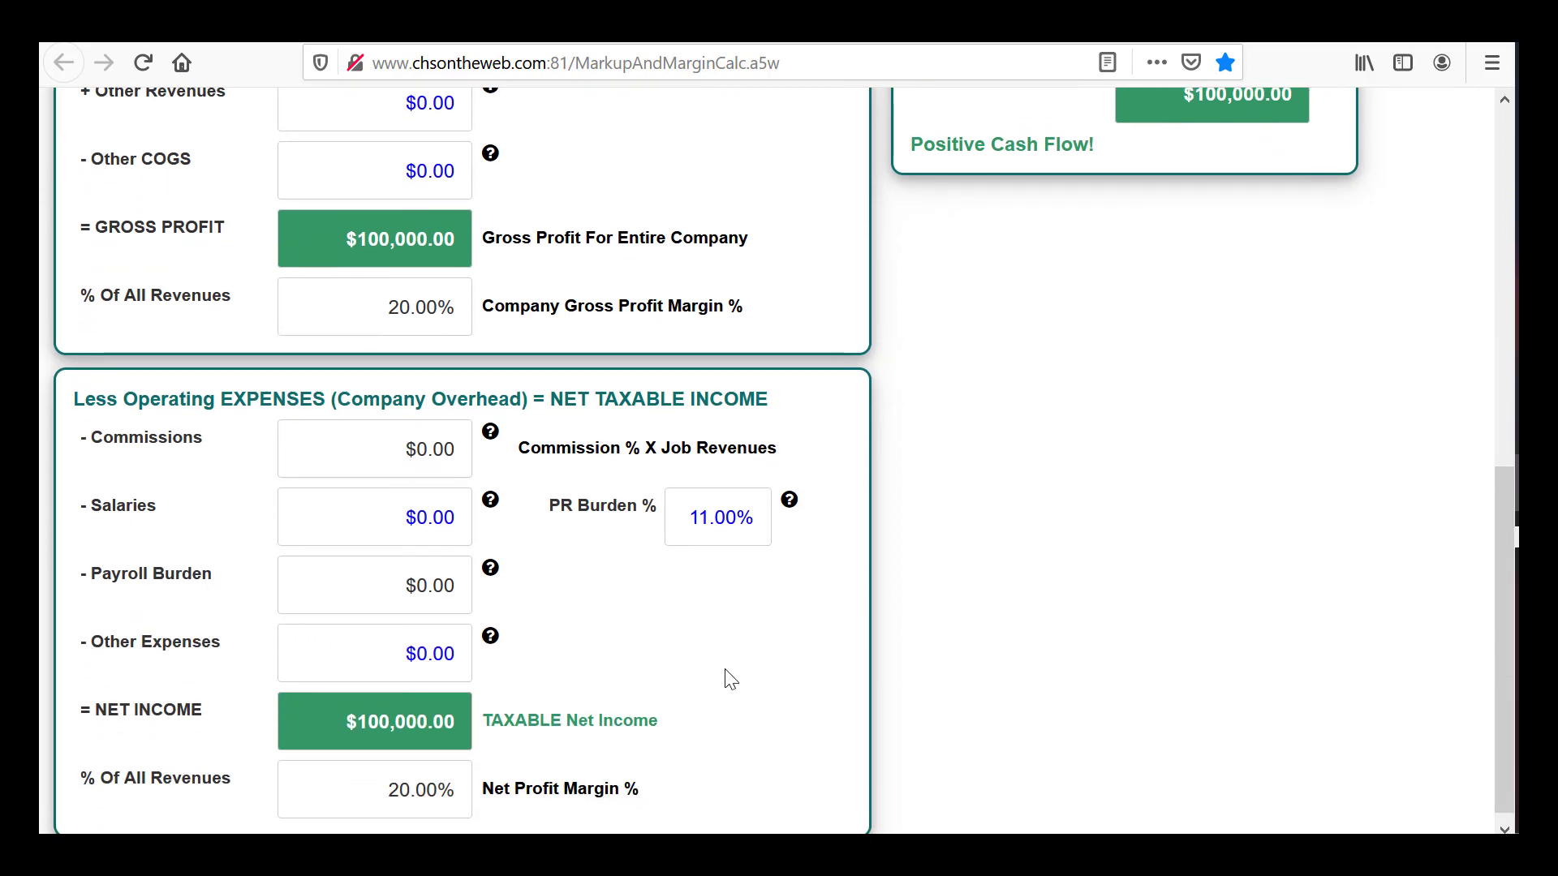
pyautogui.moveTo(1507, 696); pyautogui.dragTo(1485, 386)
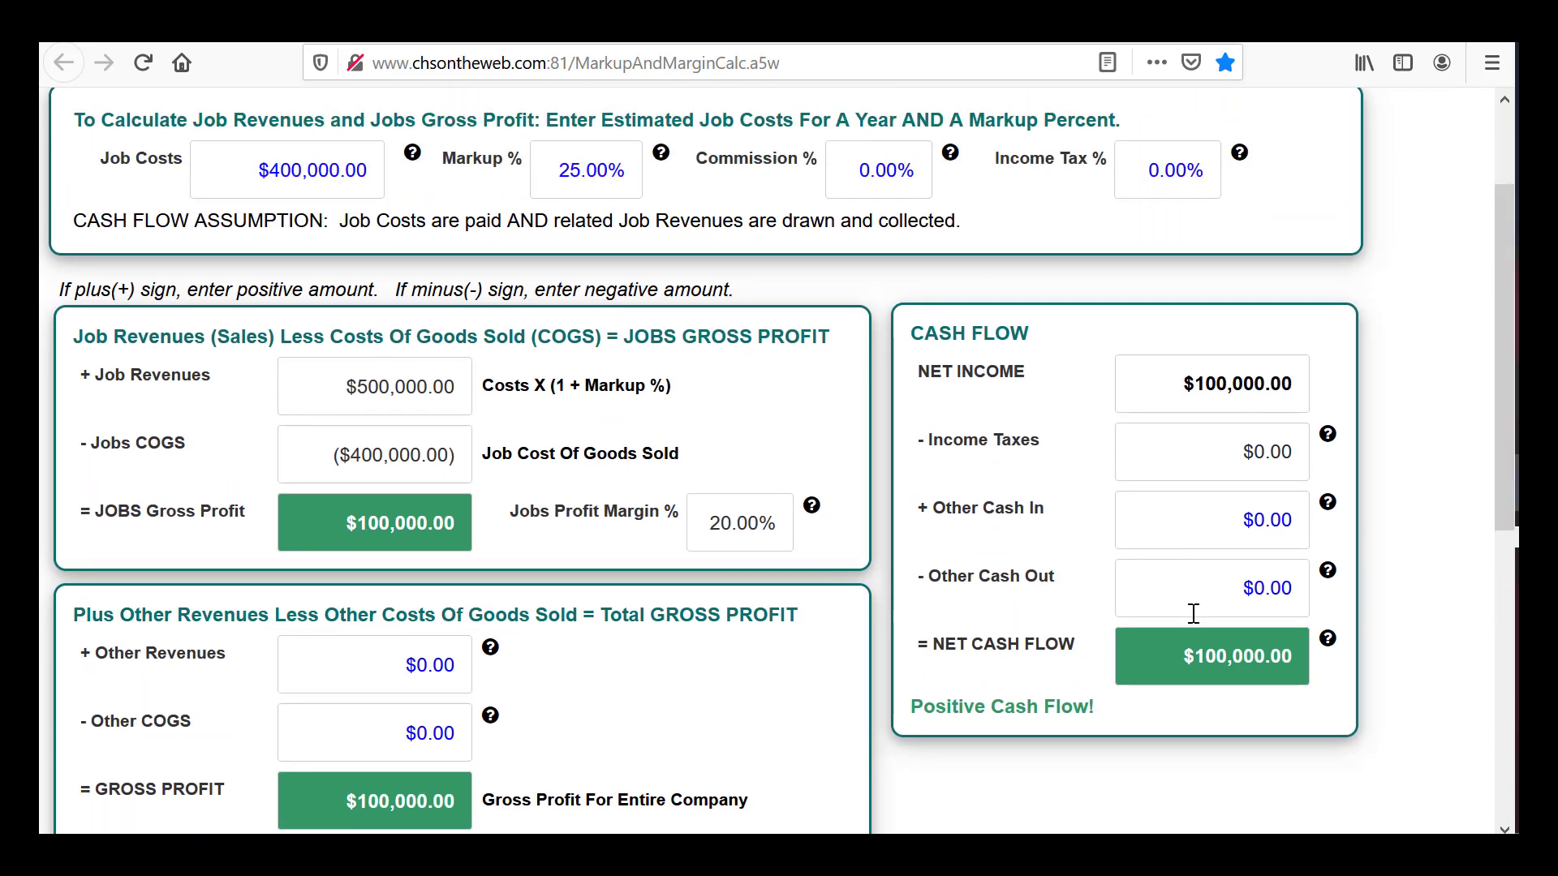
pyautogui.moveTo(1506, 460); pyautogui.dragTo(1503, 374)
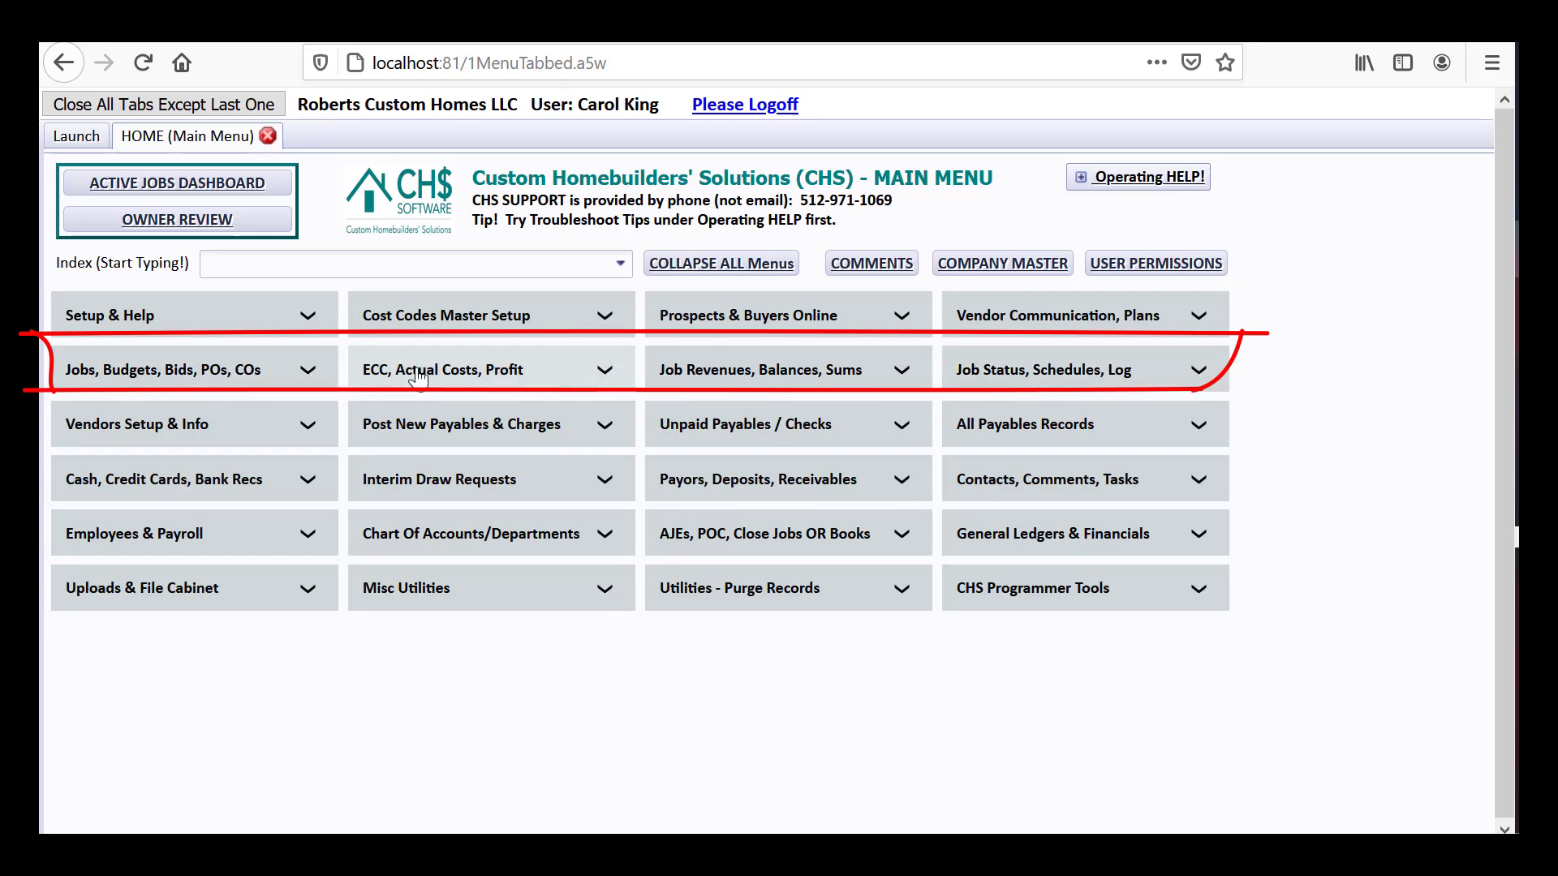
# Expand the Jobs, Budgets, Bids, POs, COs section and browse the Change Orders menu
pyautogui.click(305, 370)
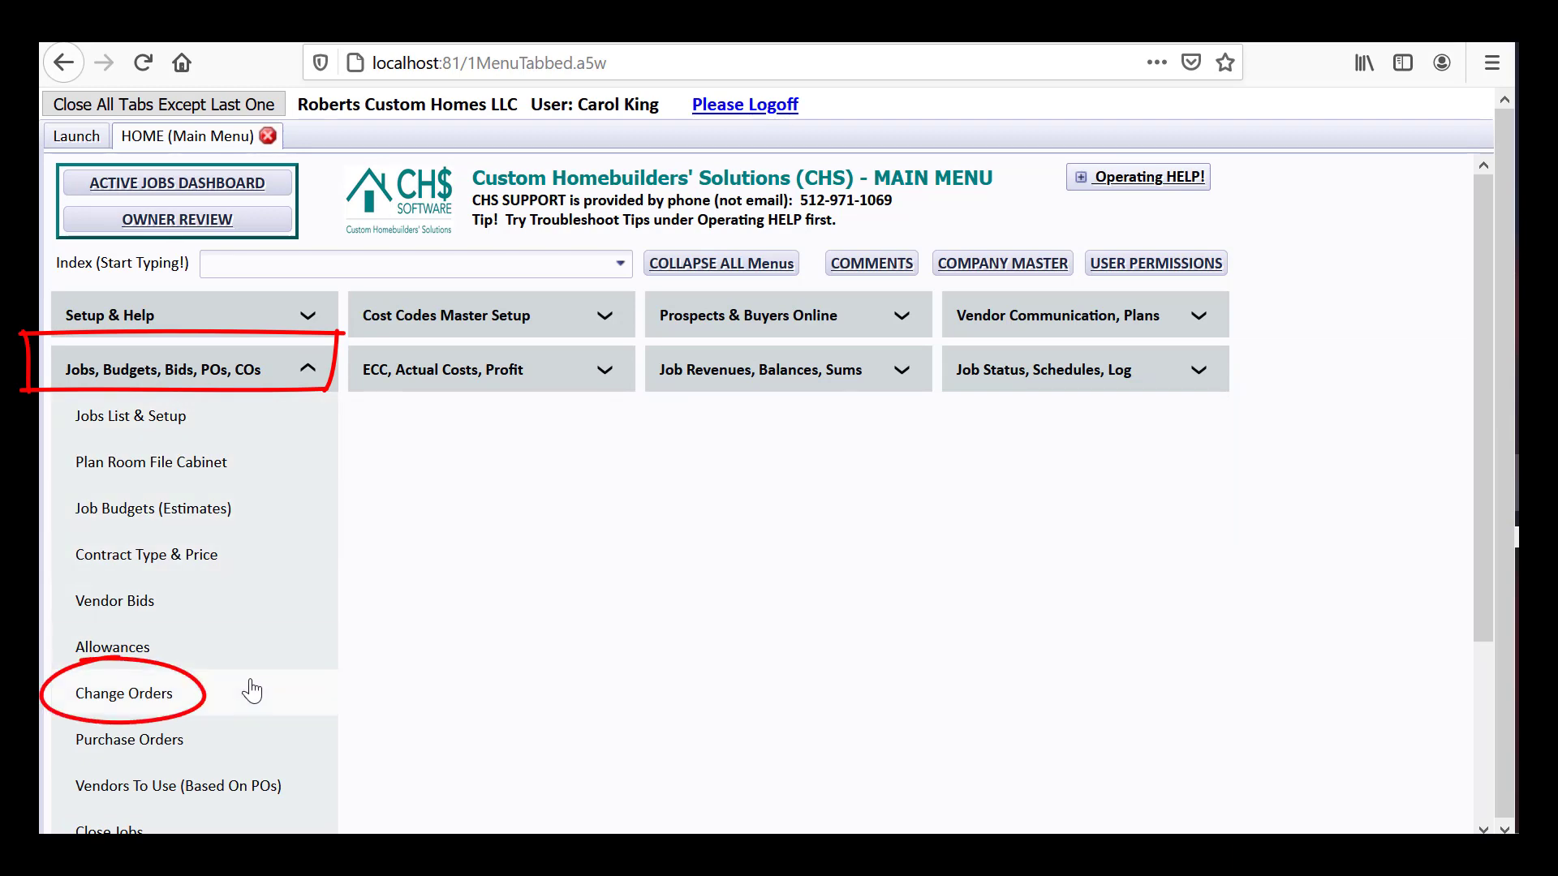
pyautogui.click(170, 698)
pyautogui.click(655, 578)
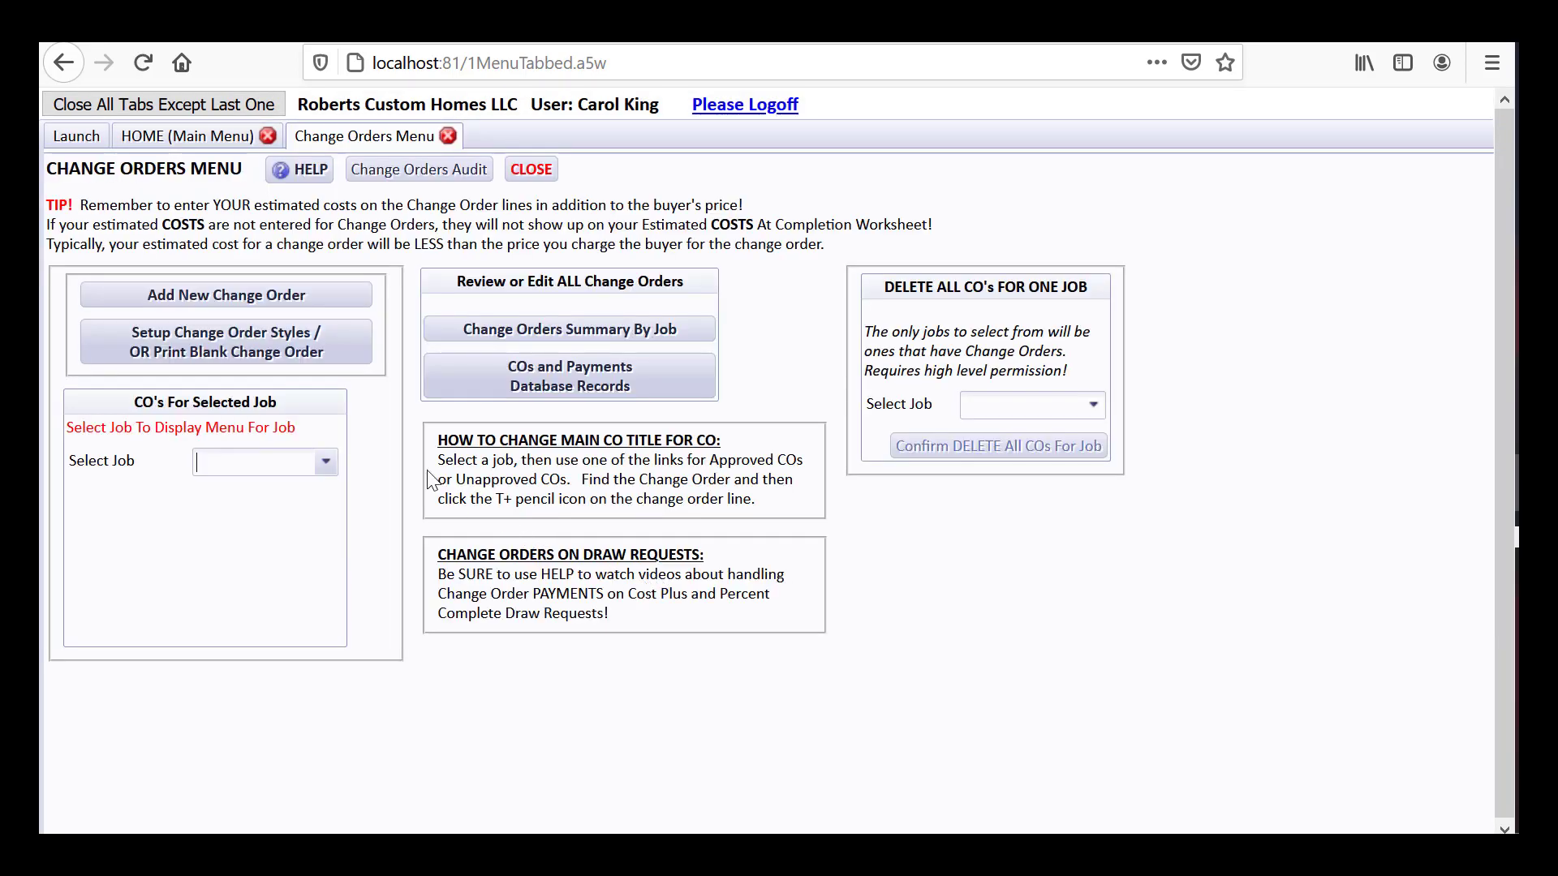
pyautogui.click(327, 462)
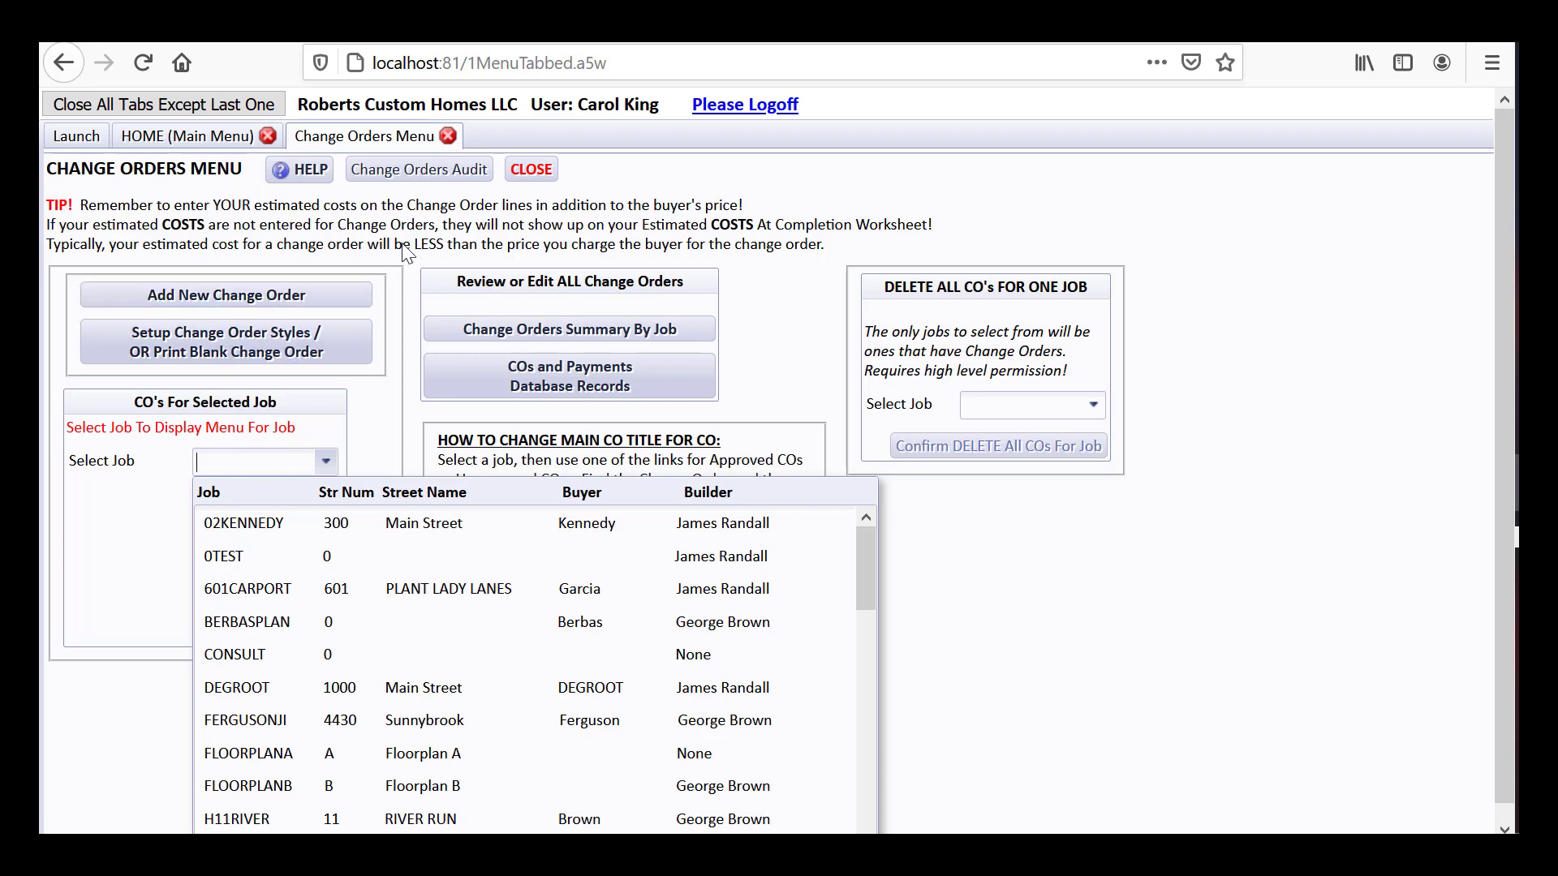
pyautogui.click(542, 171)
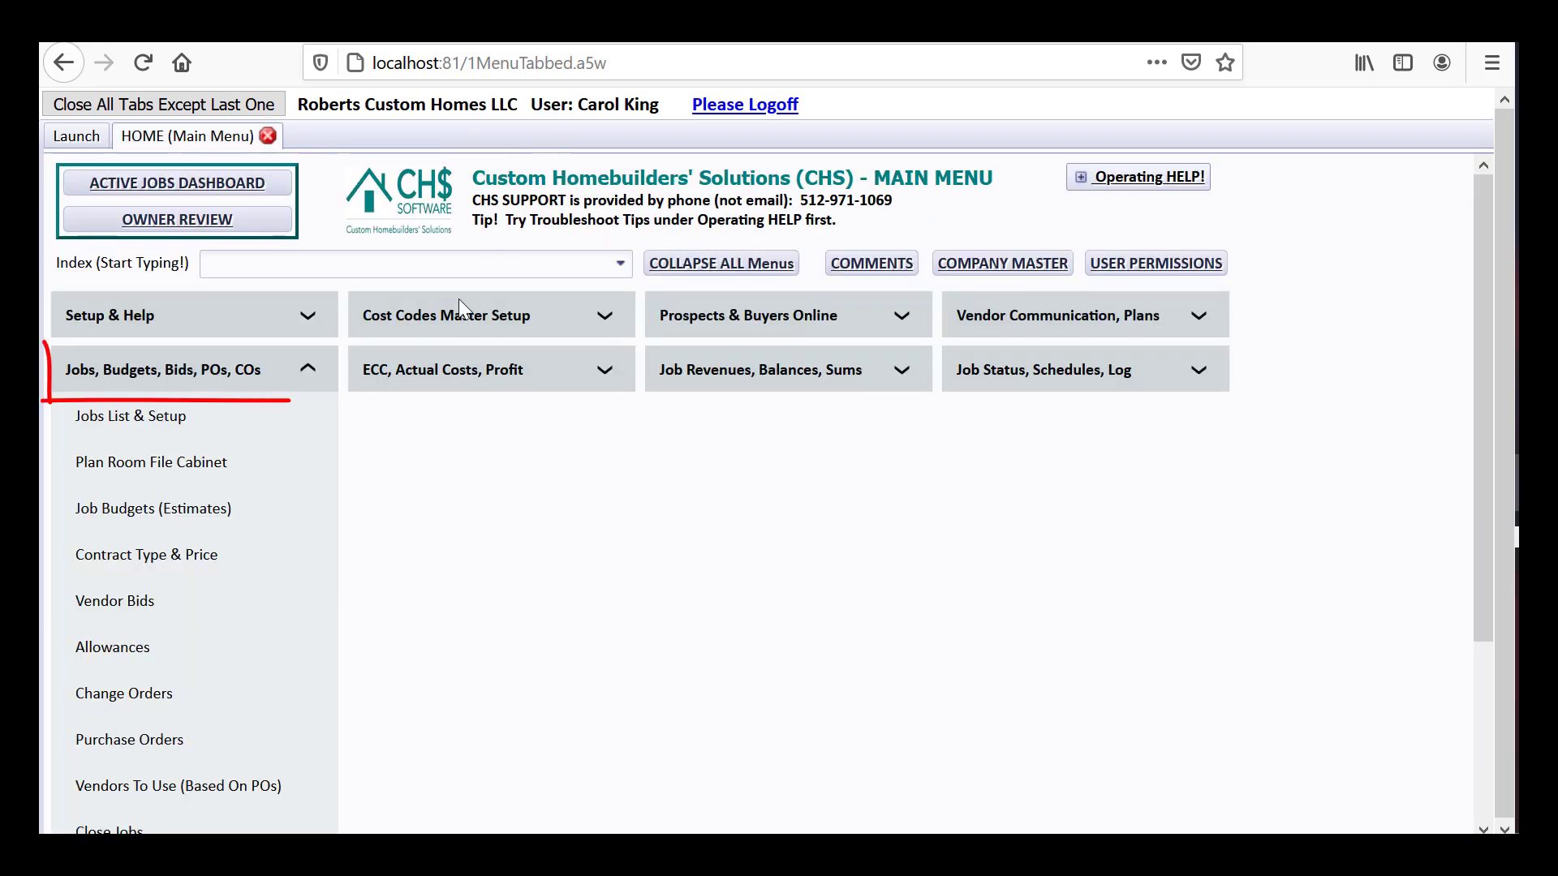
# Look at the Purchase Orders menu and close it again
pyautogui.click(191, 739)
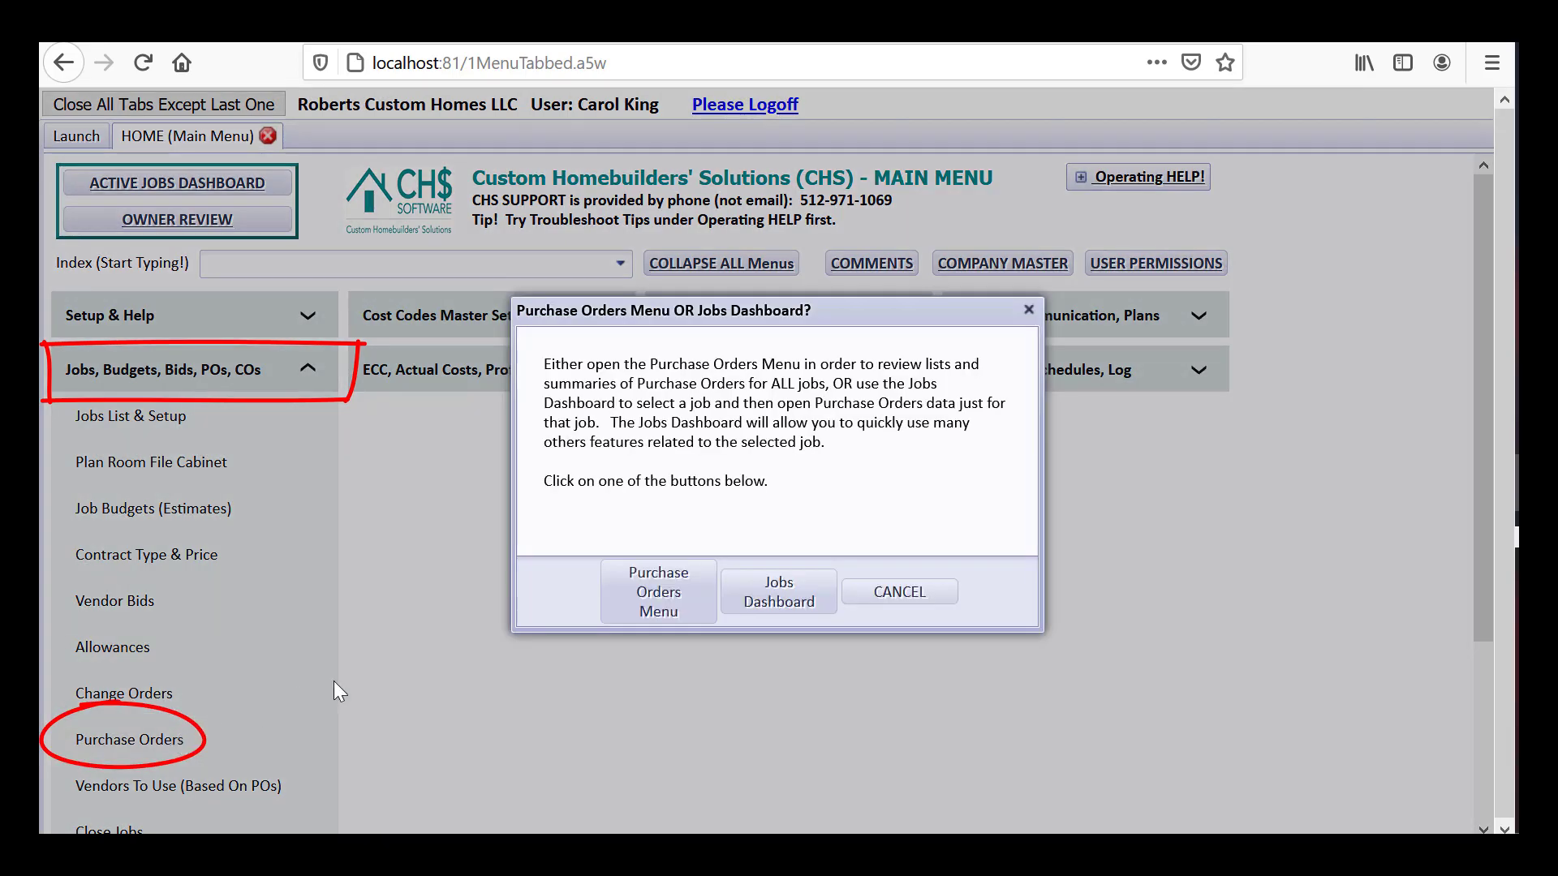
pyautogui.click(635, 602)
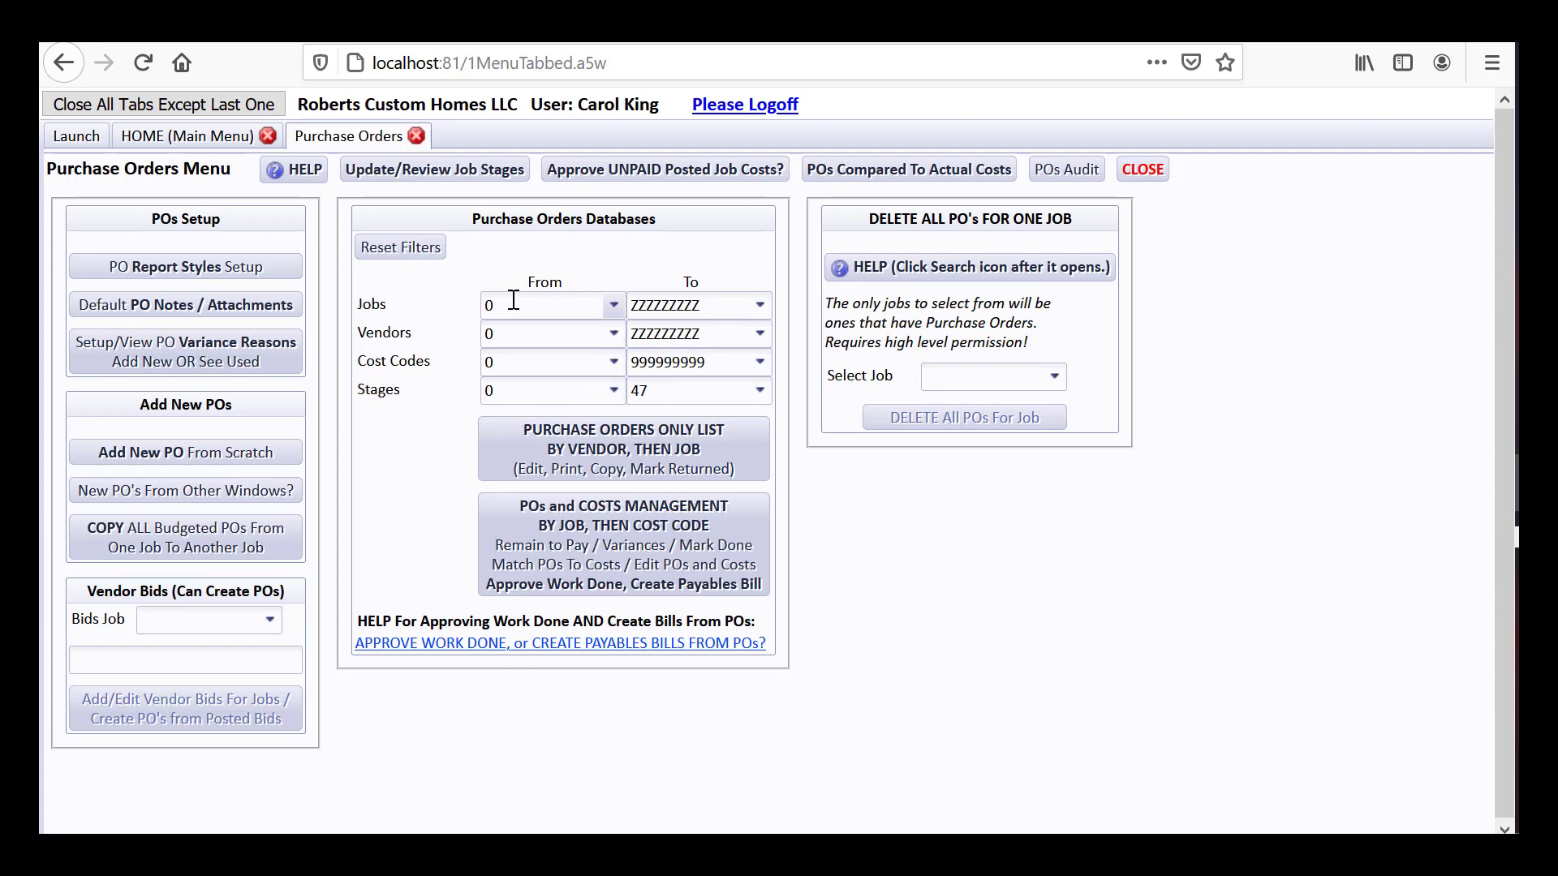
pyautogui.click(1143, 169)
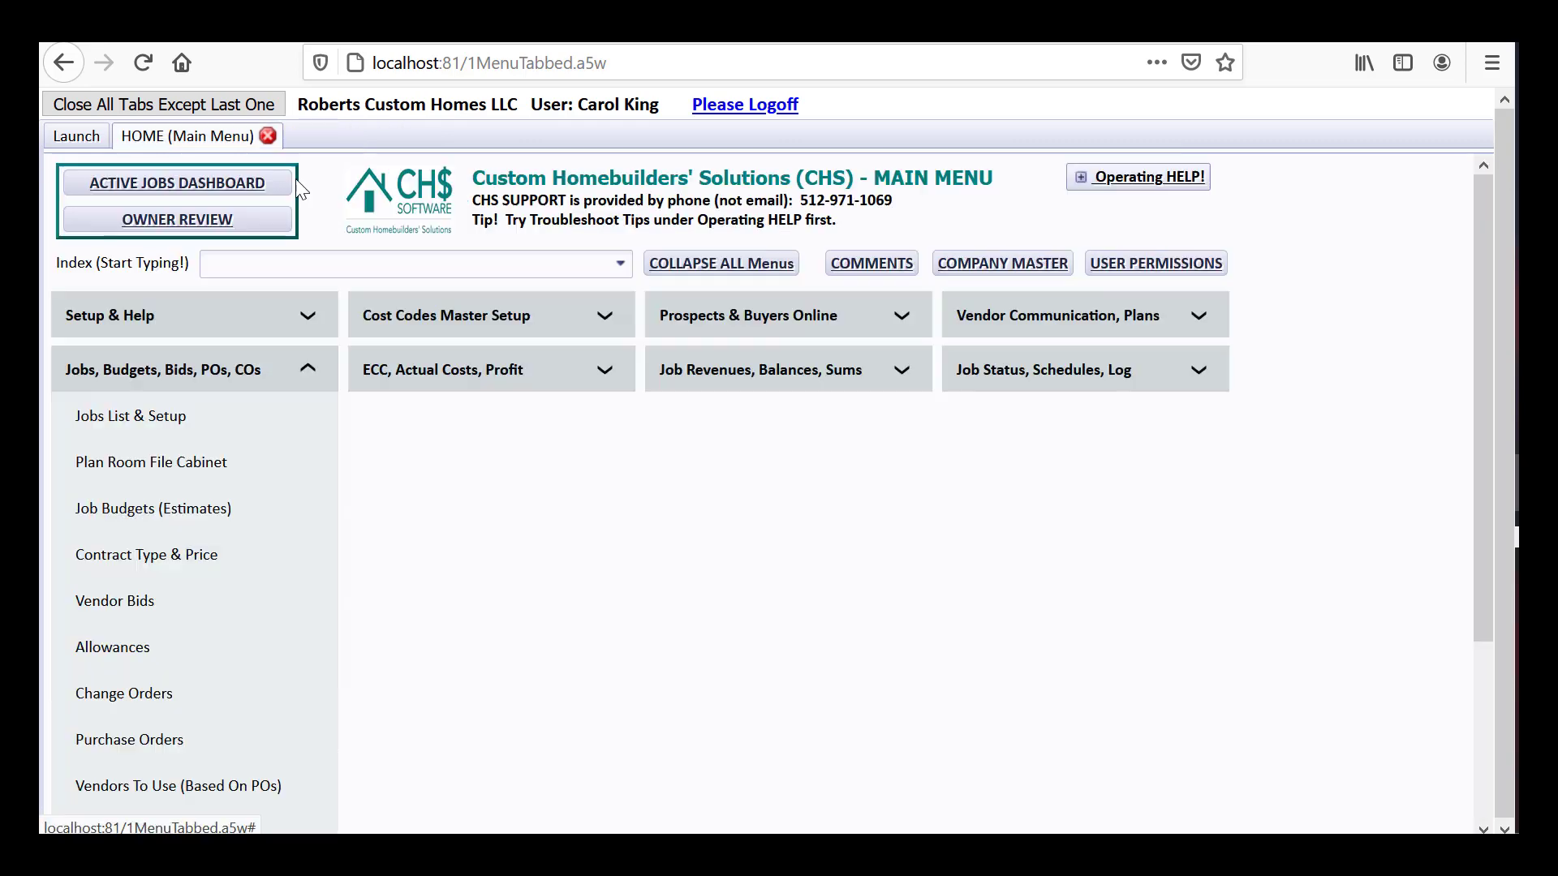
# Load the LOVEMAN job into the Active Jobs Dashboard, then go back to the HOME main menu
pyautogui.click(185, 183)
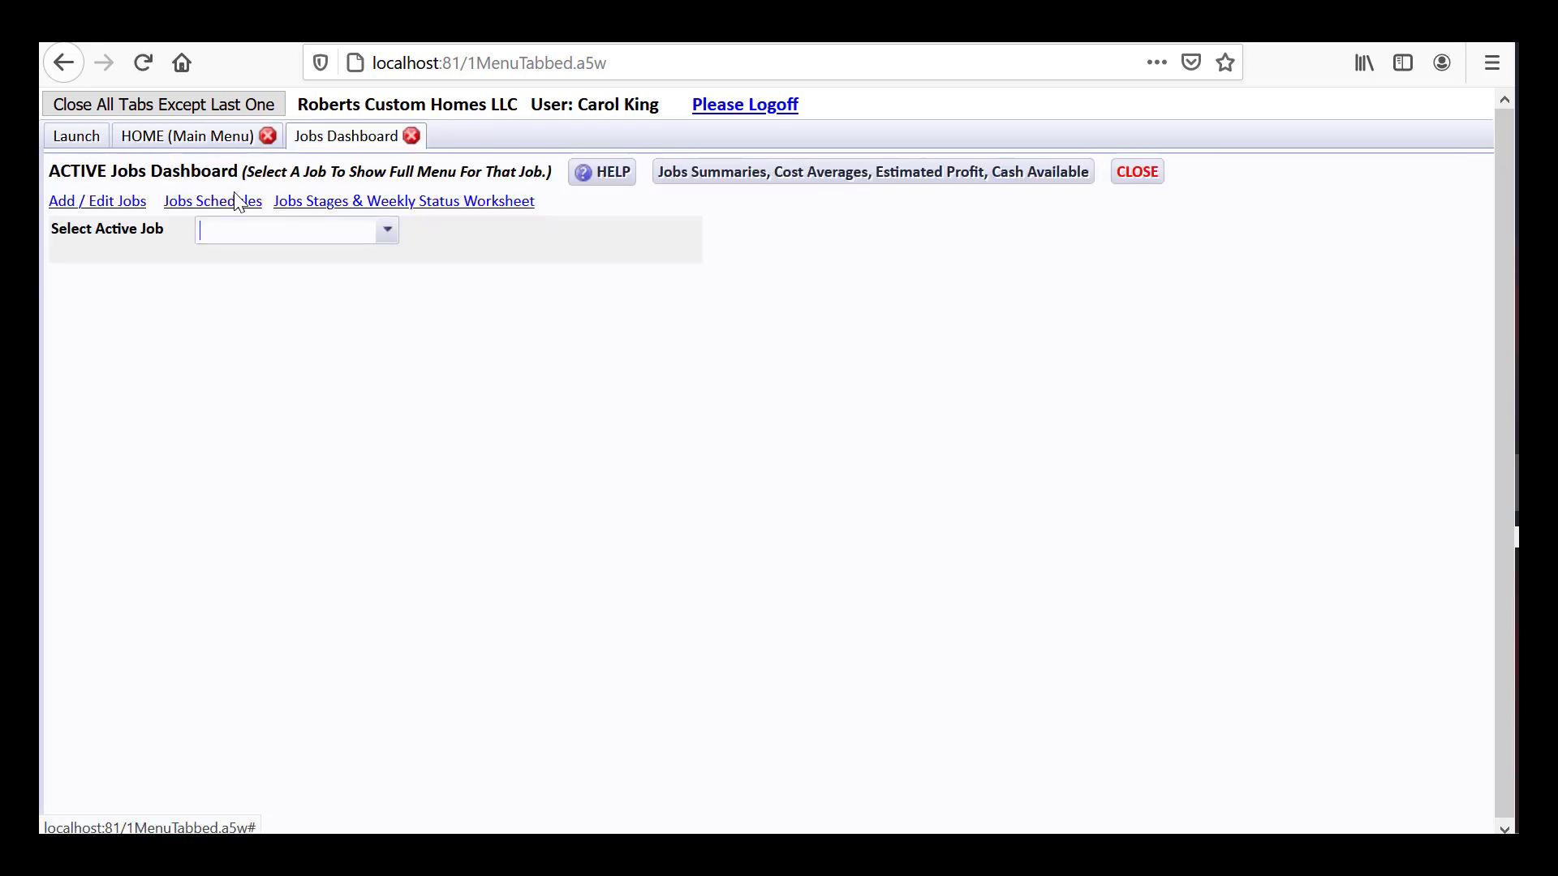
pyautogui.click(387, 231)
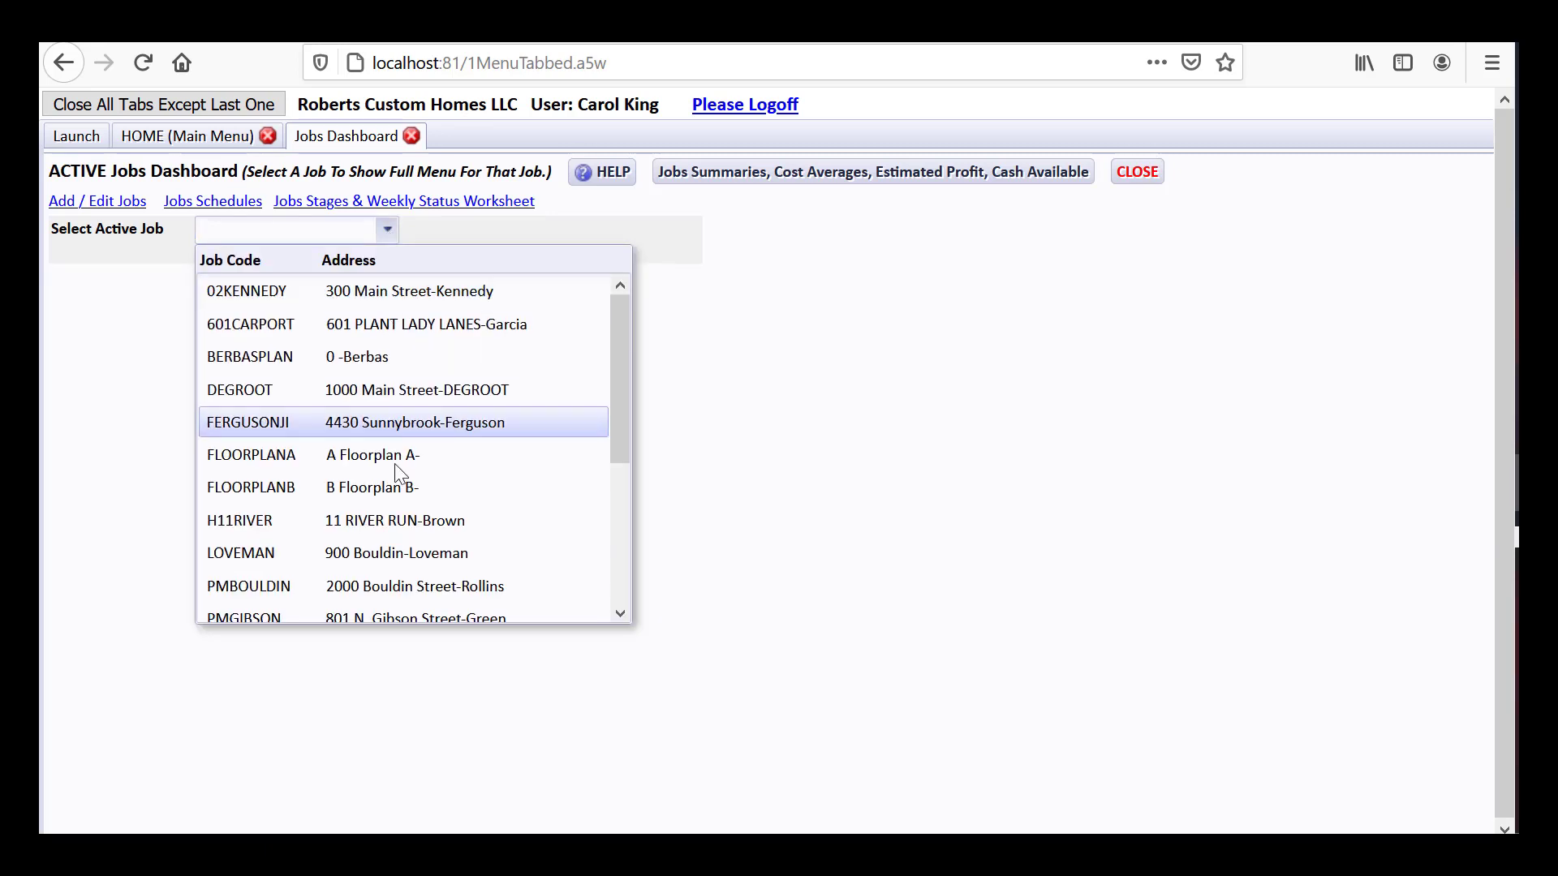
pyautogui.click(418, 553)
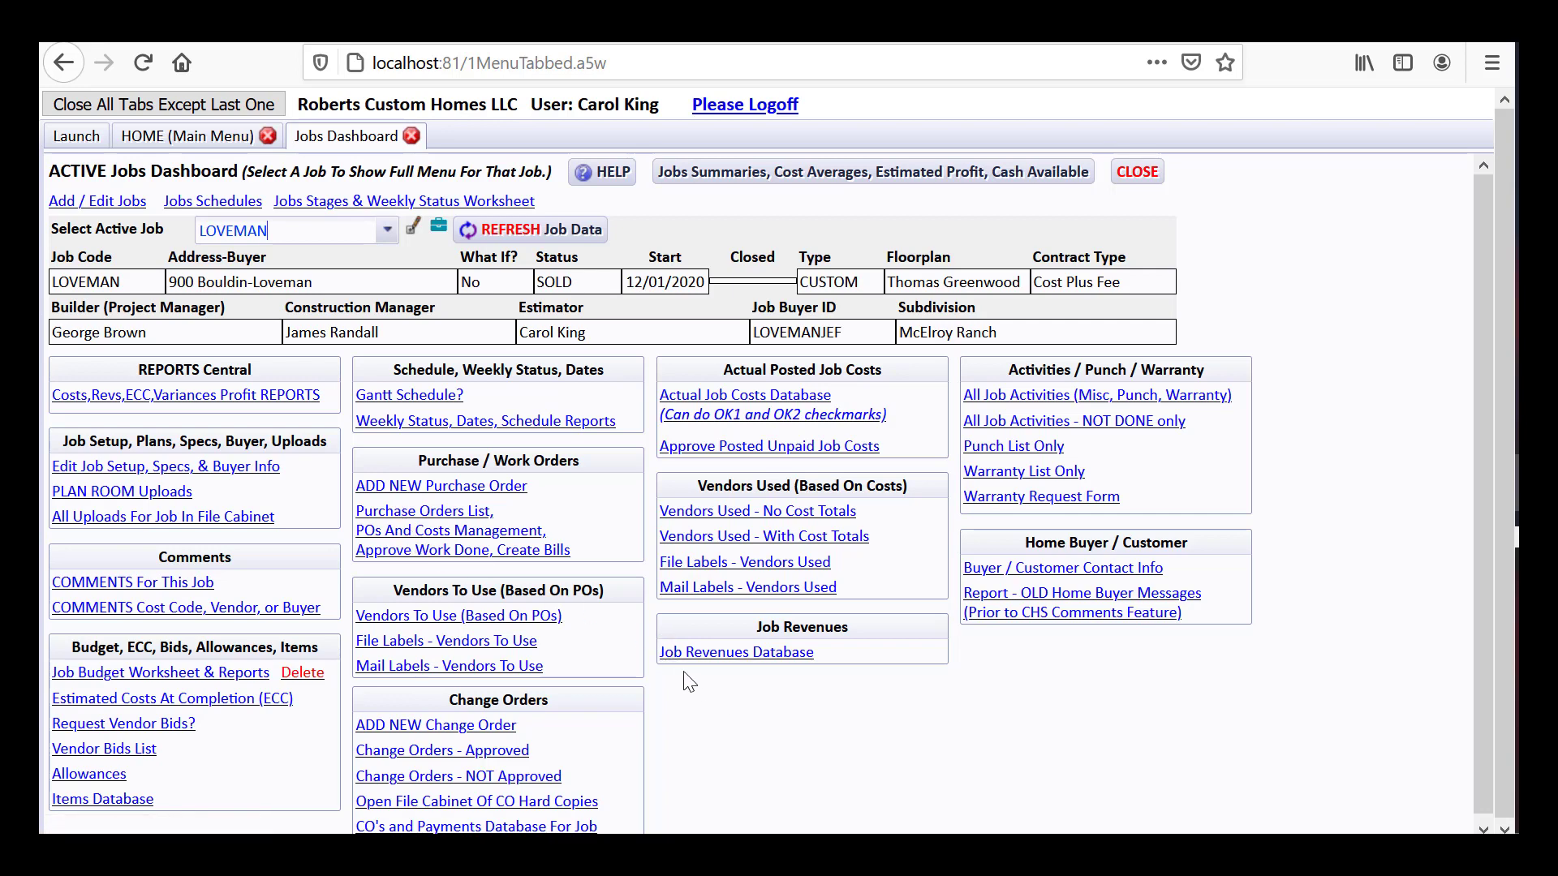
pyautogui.click(230, 136)
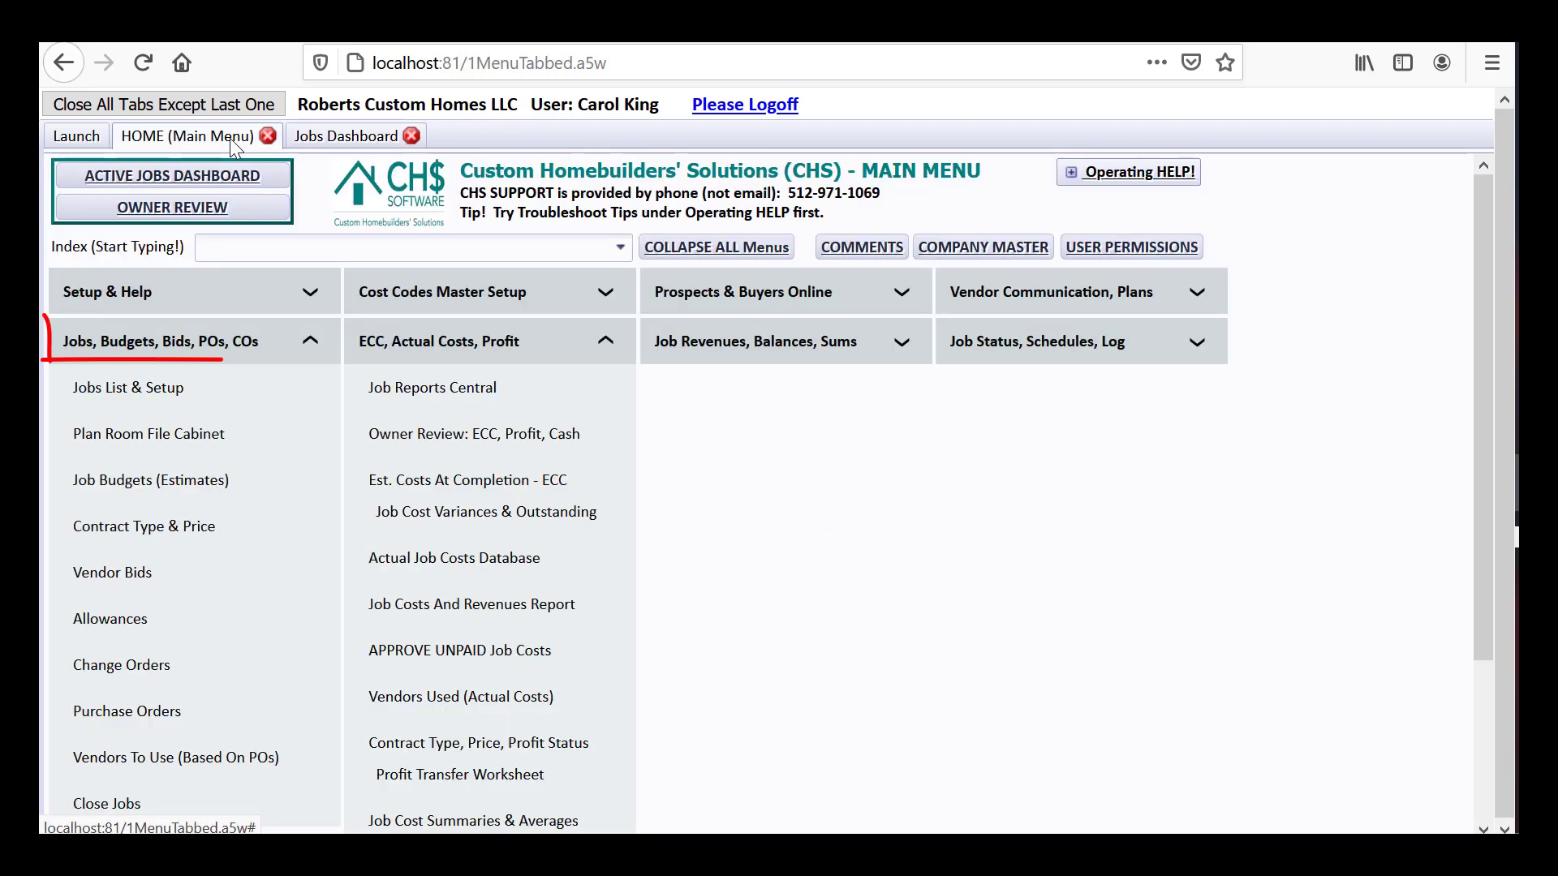
# Show the ALL Budgets/ECC list from Job Budgets (Estimates), filtered to Active jobs only
pyautogui.click(95, 487)
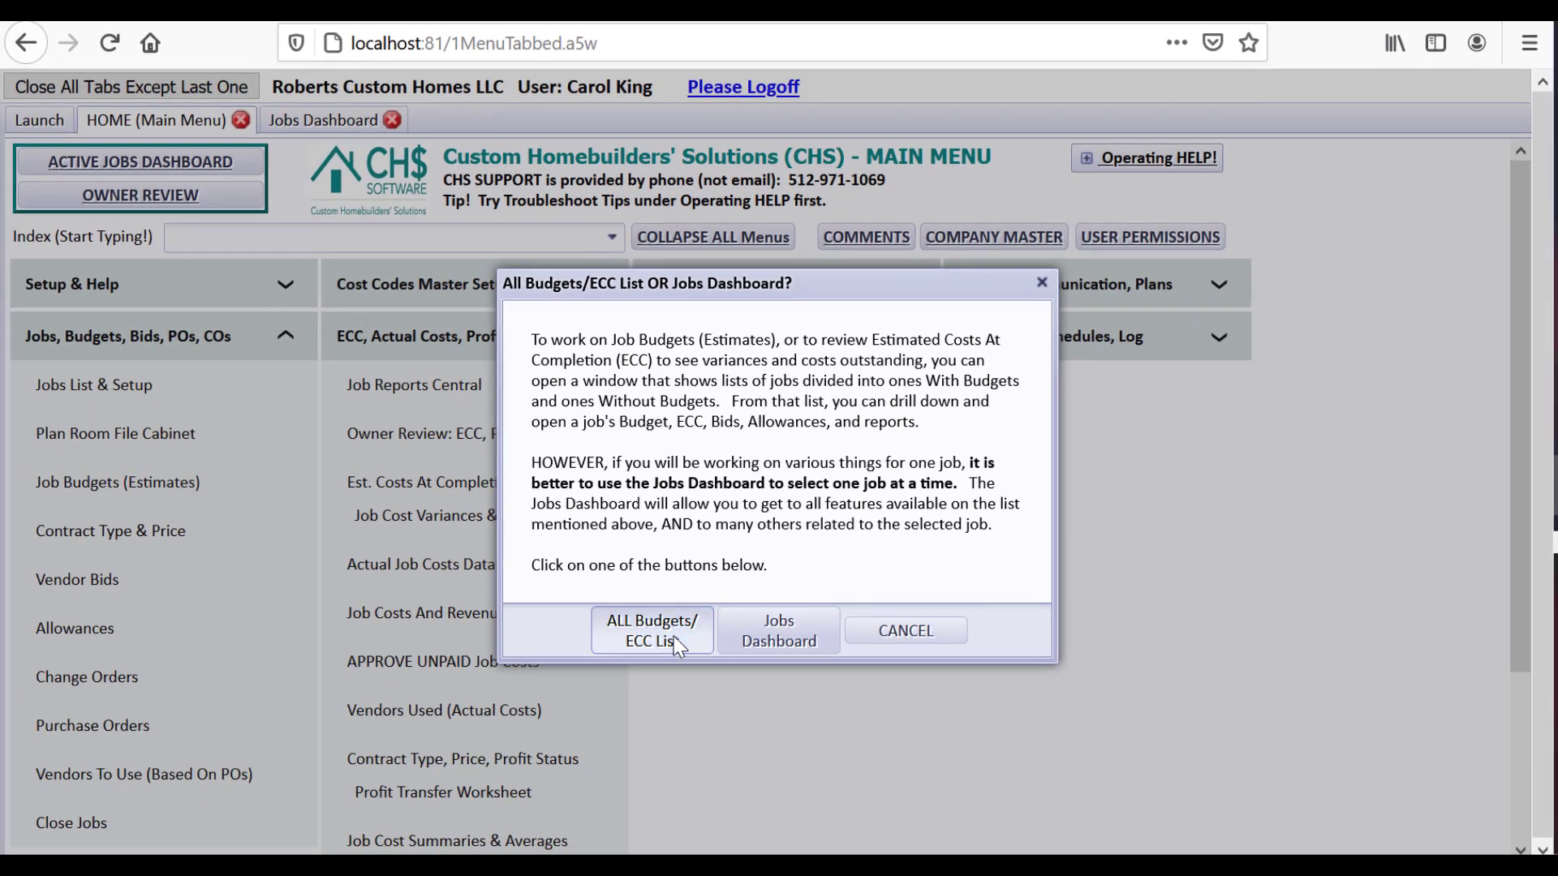
pyautogui.click(673, 636)
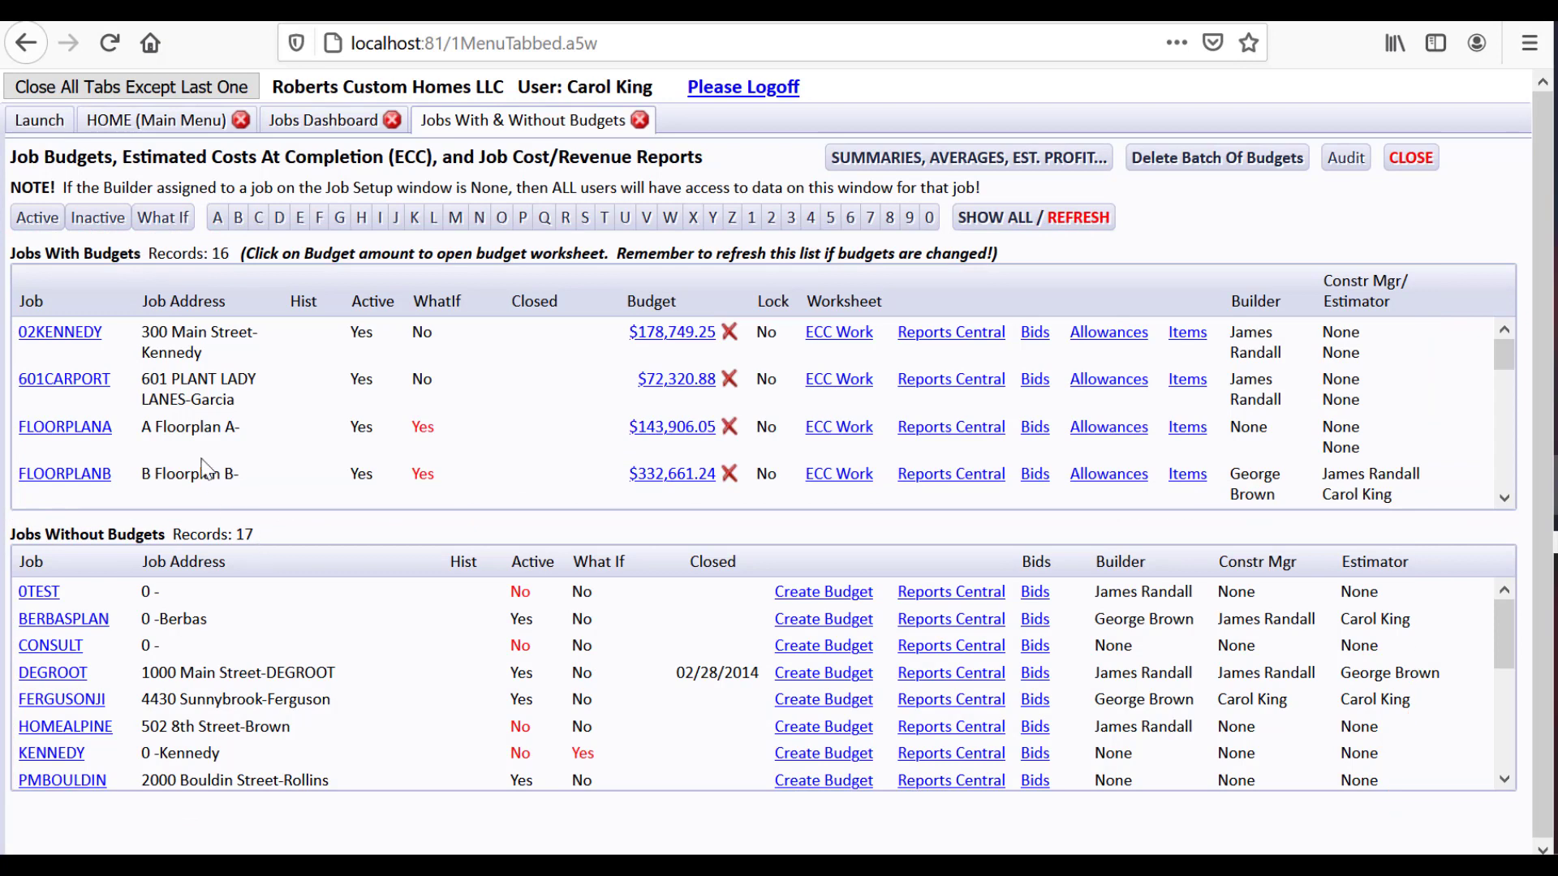
pyautogui.click(30, 221)
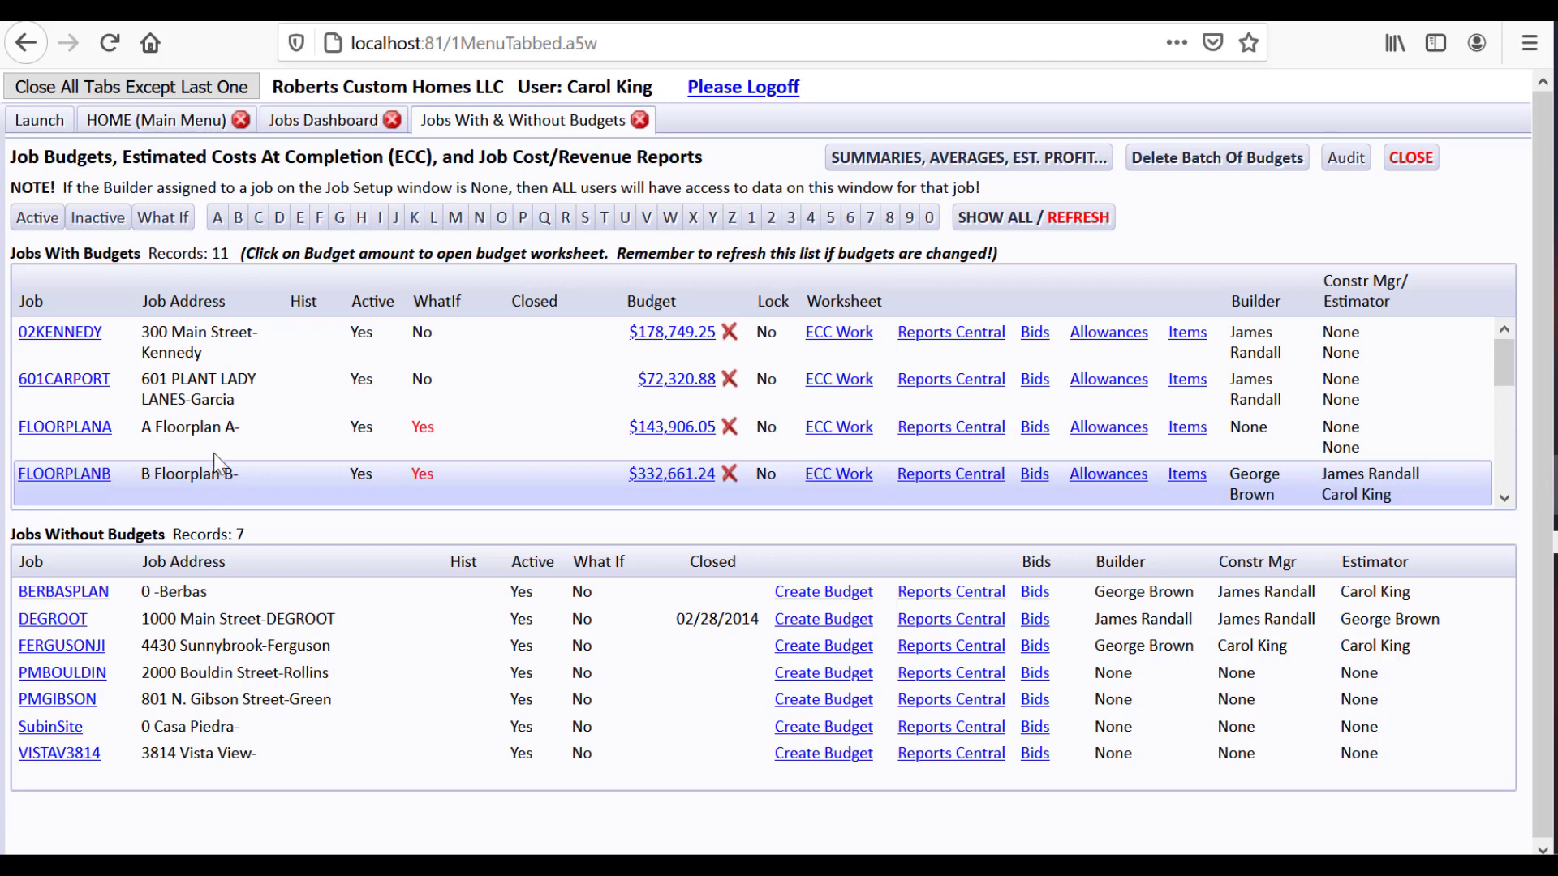
# Make FLOORPLANB the selected active job on the Jobs Dashboard
pyautogui.click(313, 124)
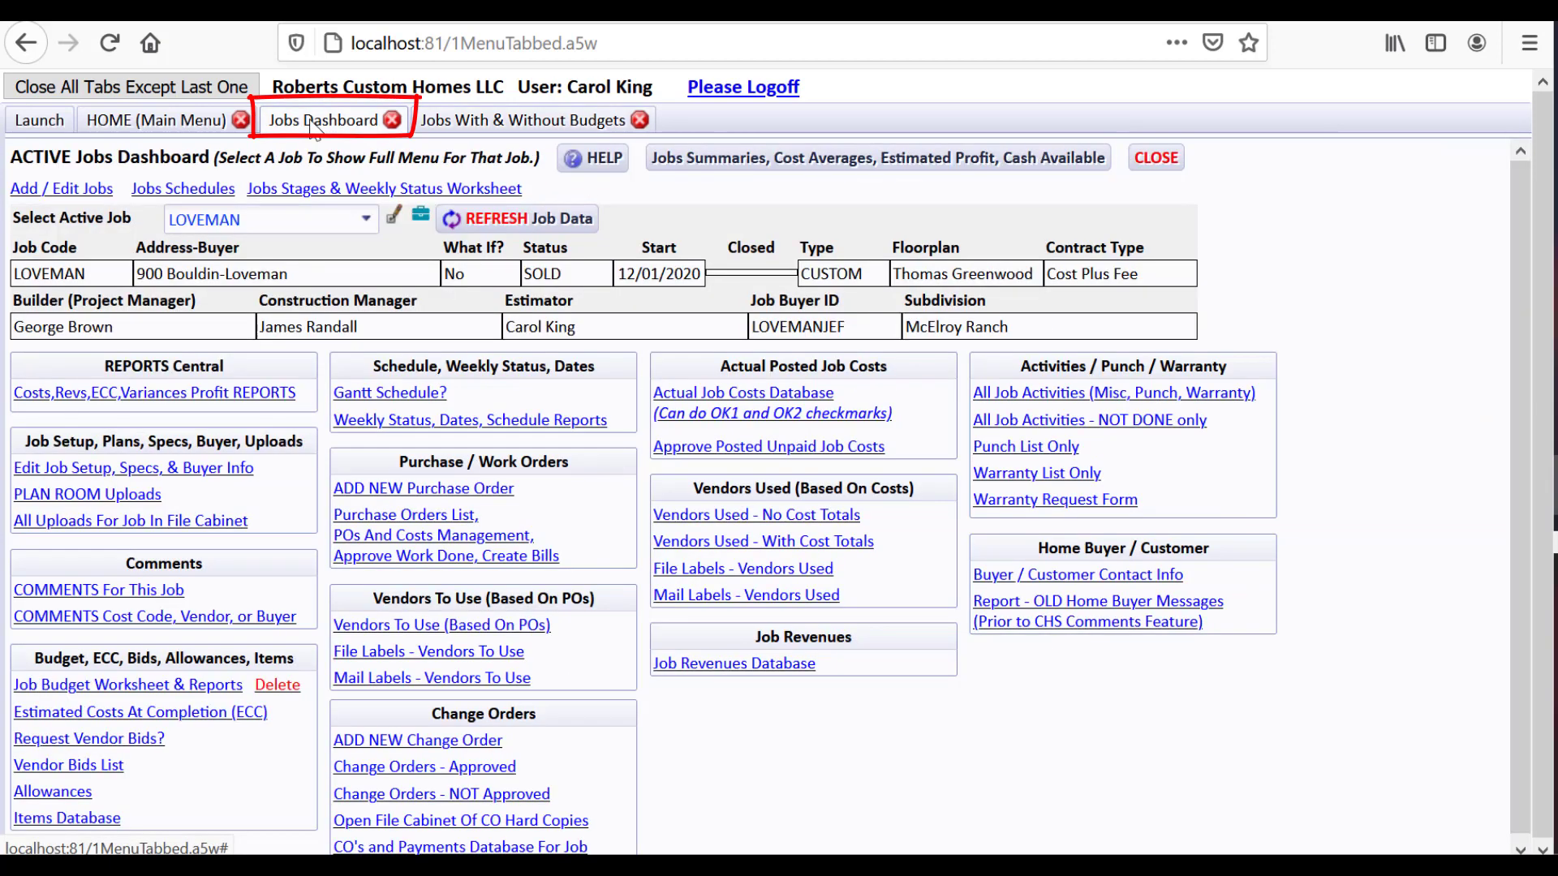
pyautogui.click(263, 217)
pyautogui.write('fl')
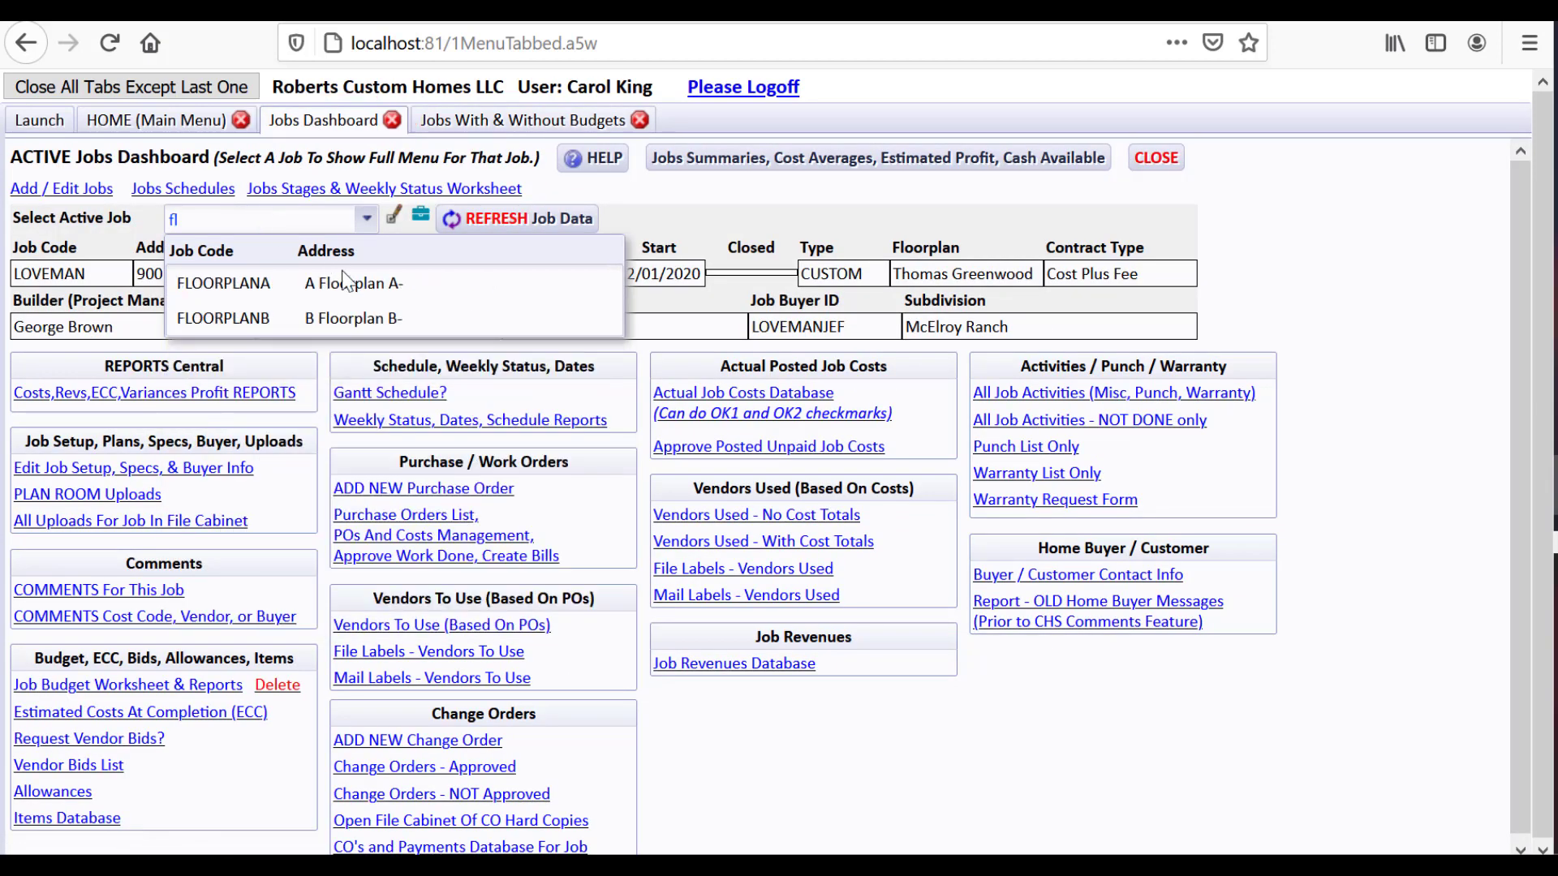
pyautogui.click(366, 316)
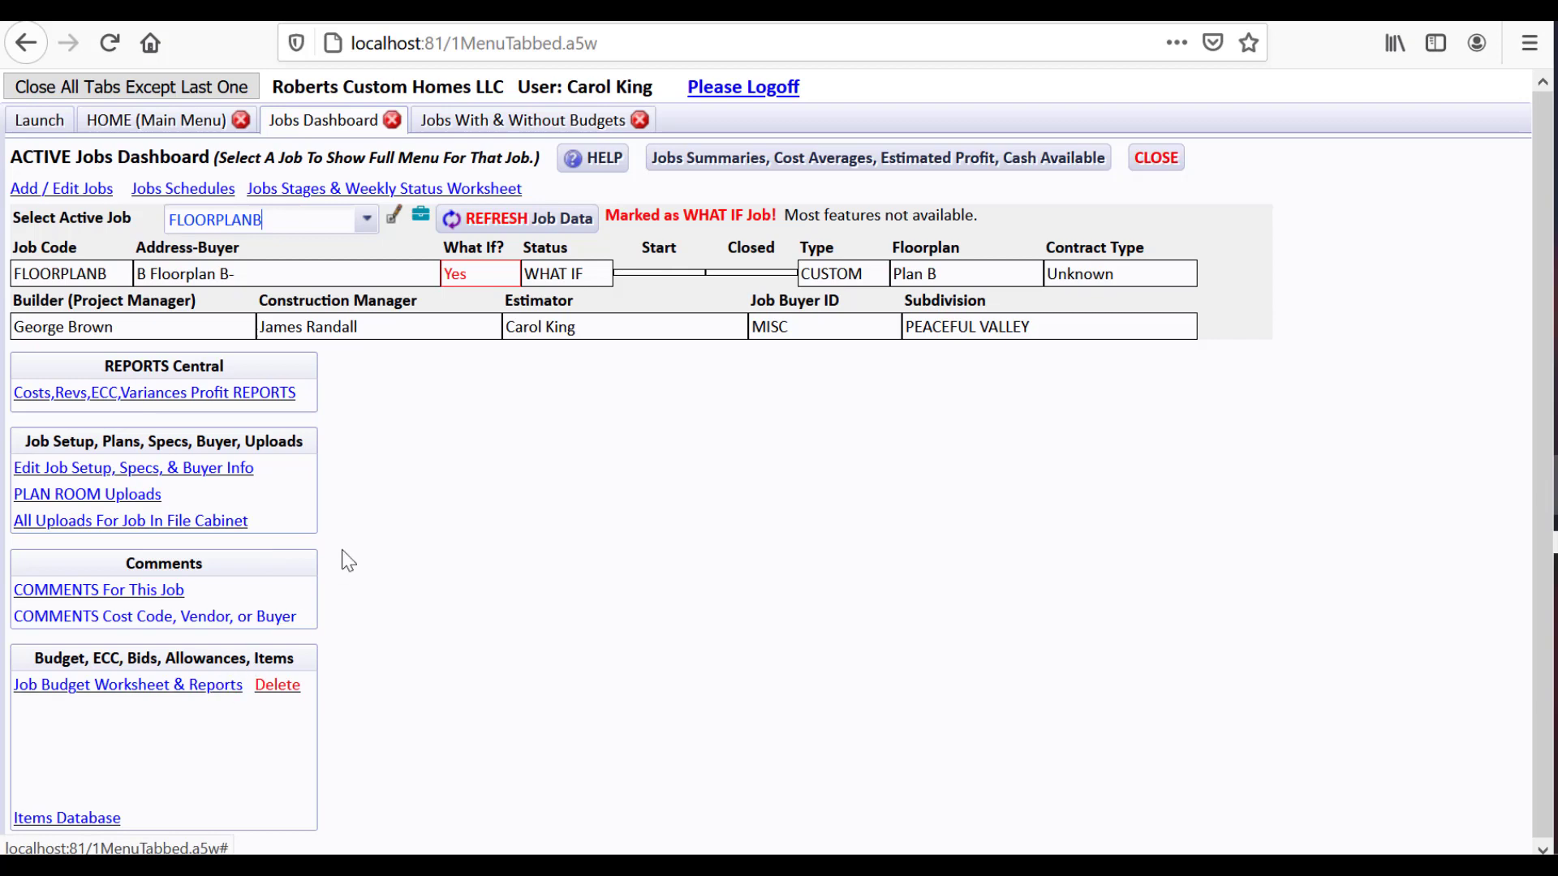
# Open Jobs List and Setup from the main menu and scroll down to the LOVEMAN row
pyautogui.click(201, 130)
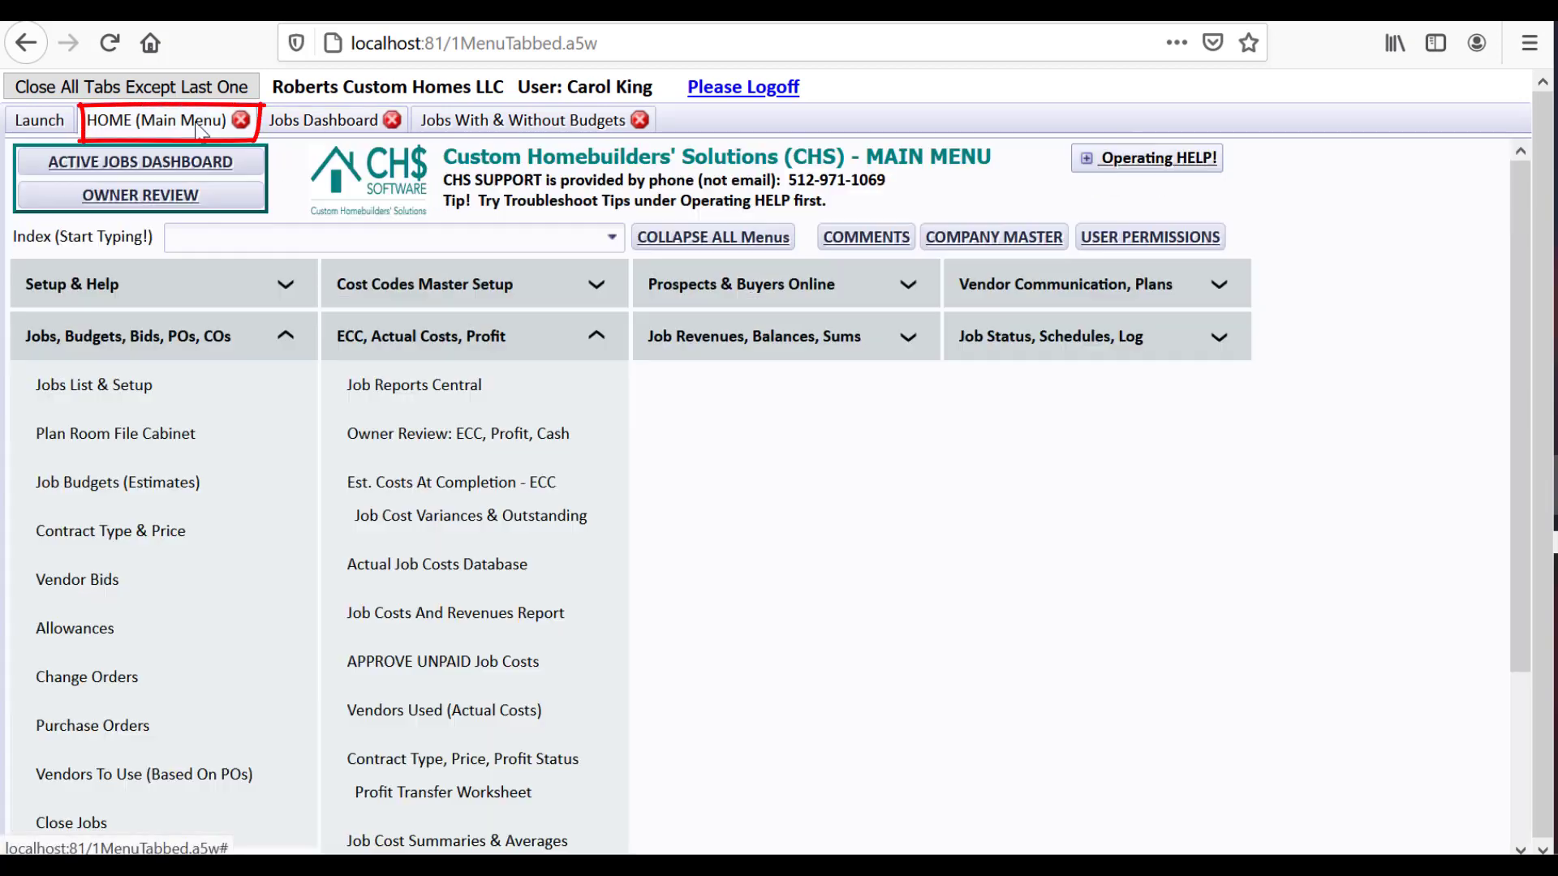
pyautogui.click(244, 389)
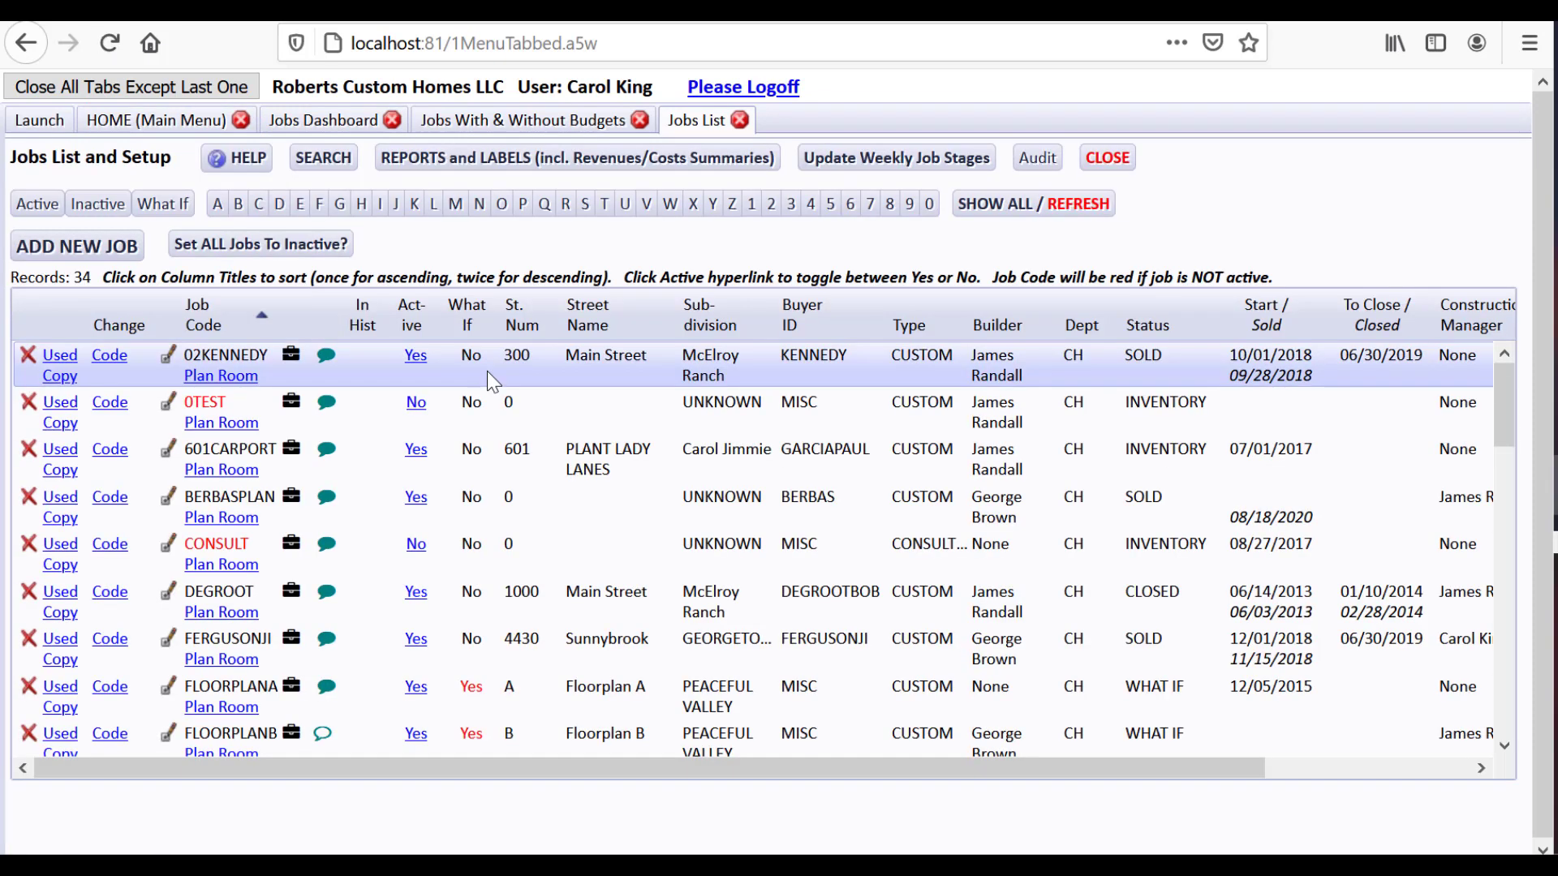
pyautogui.moveTo(1498, 399); pyautogui.dragTo(1498, 467)
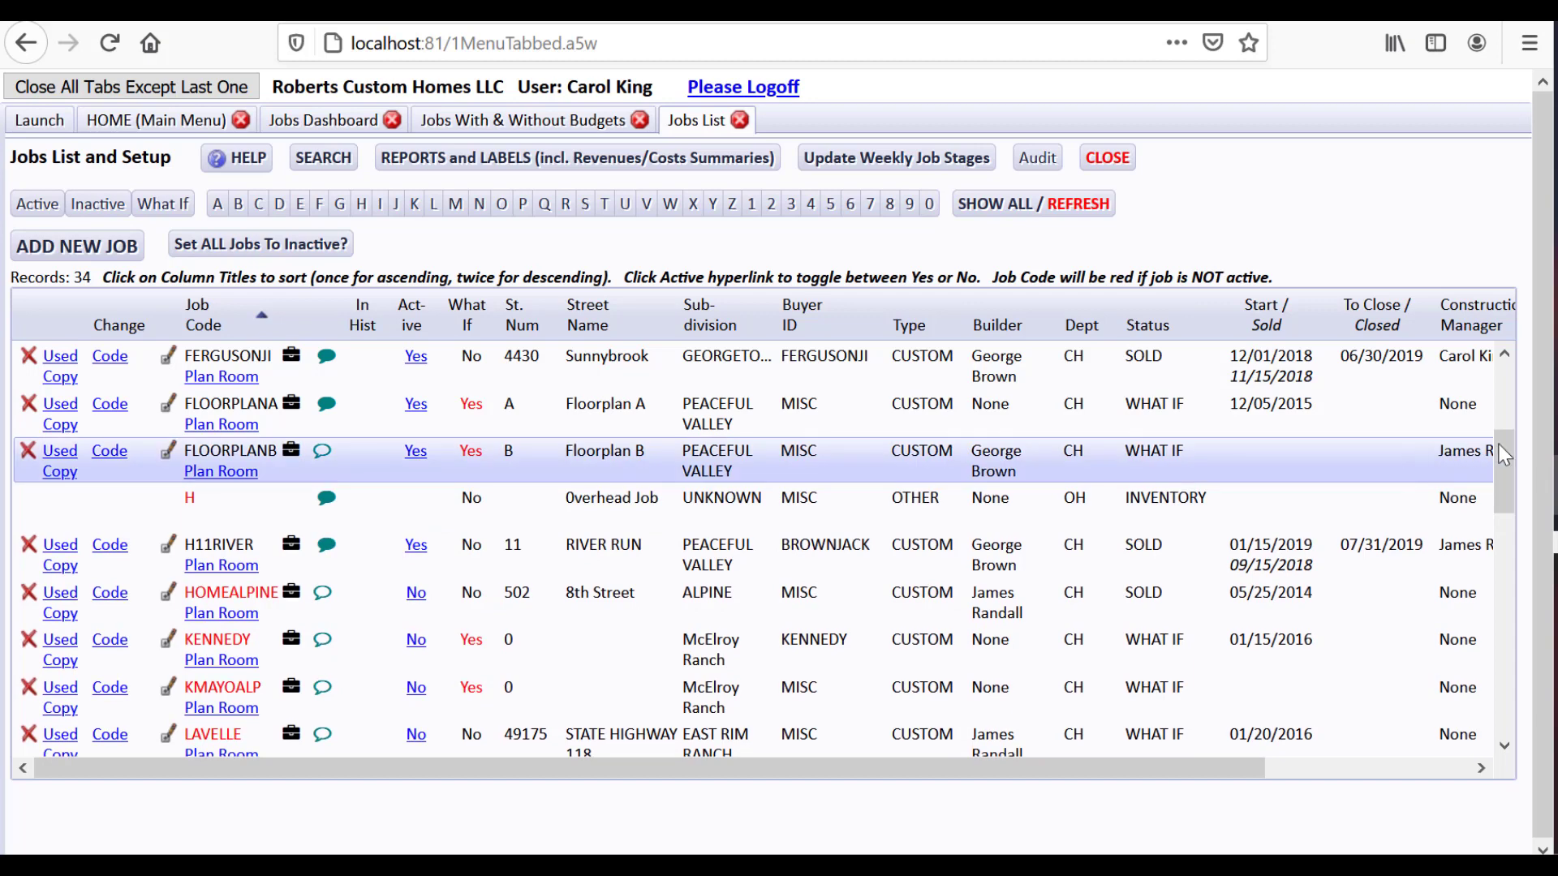
pyautogui.moveTo(1498, 443); pyautogui.dragTo(1498, 526)
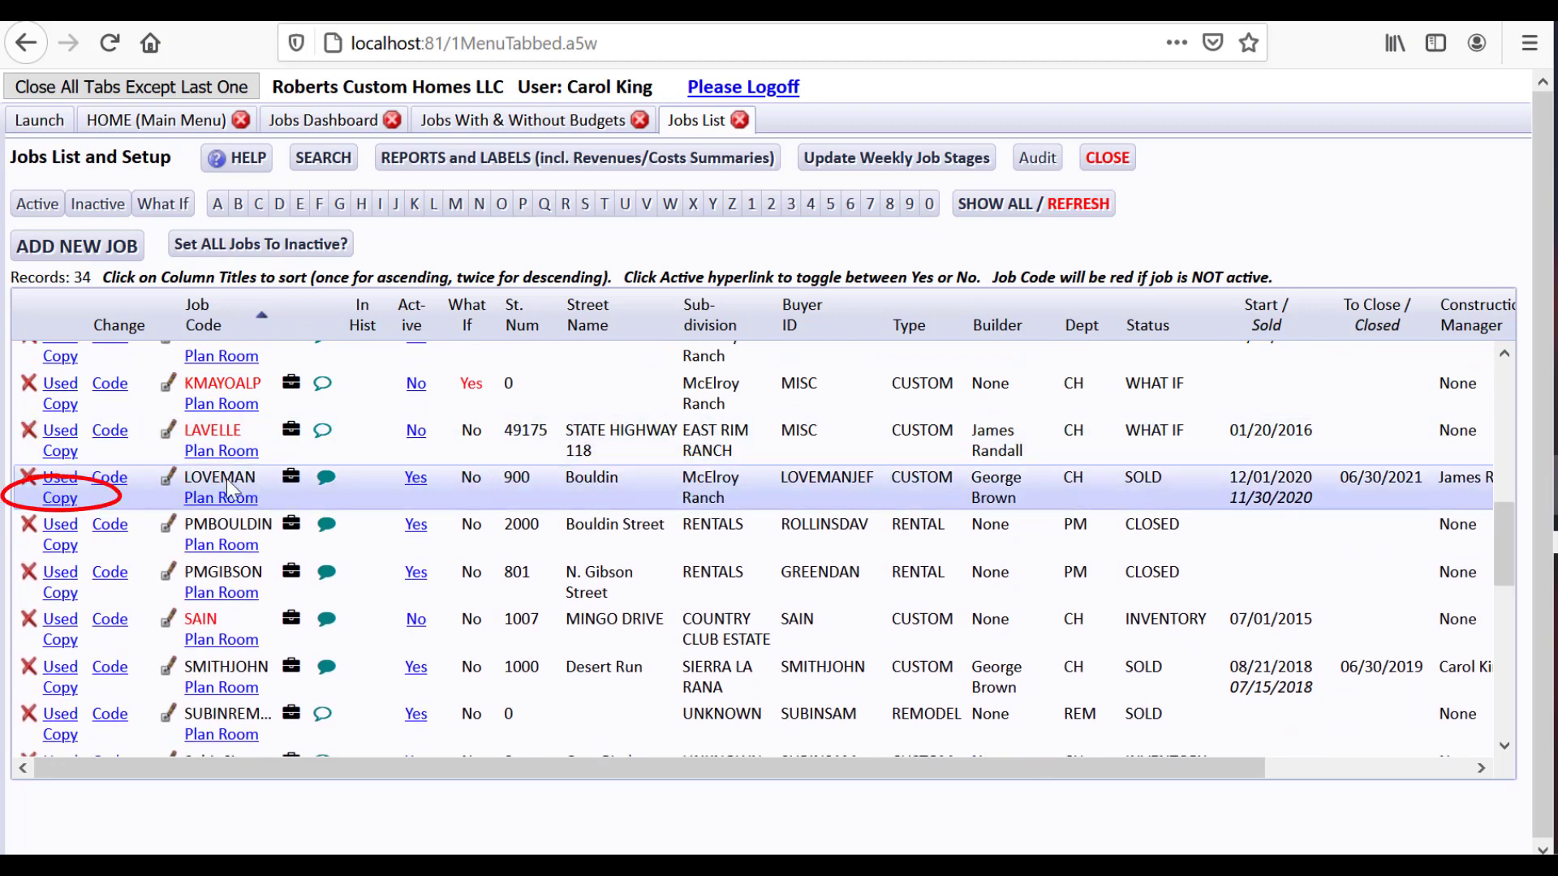
# Copy the LOVEMAN job into a new job named LOVEMAN2
pyautogui.click(60, 498)
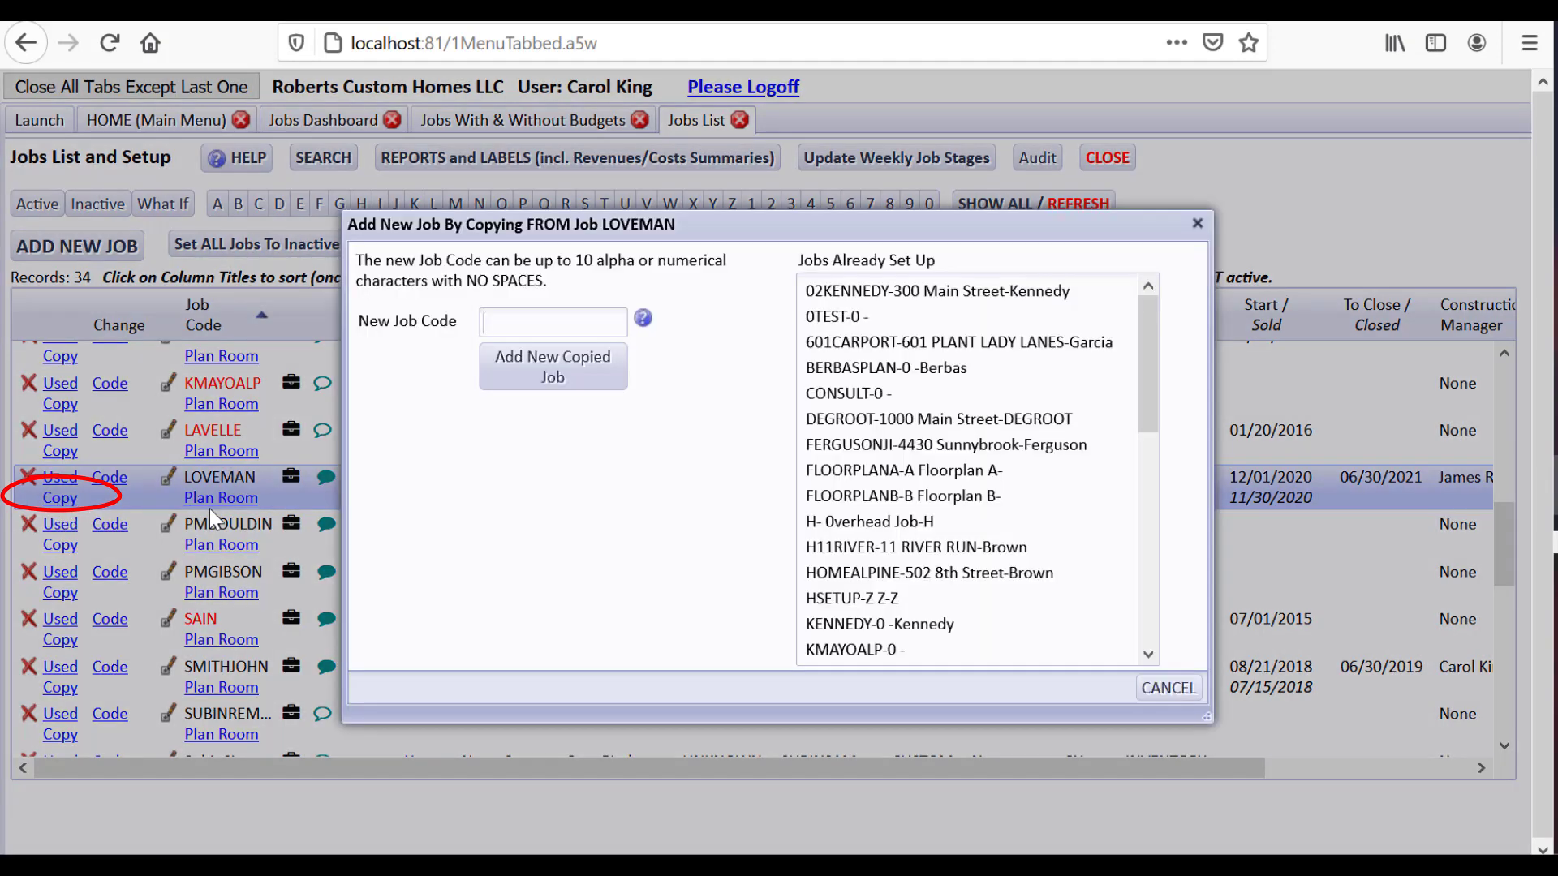
pyautogui.write('LOVEMAN2')
pyautogui.click(529, 374)
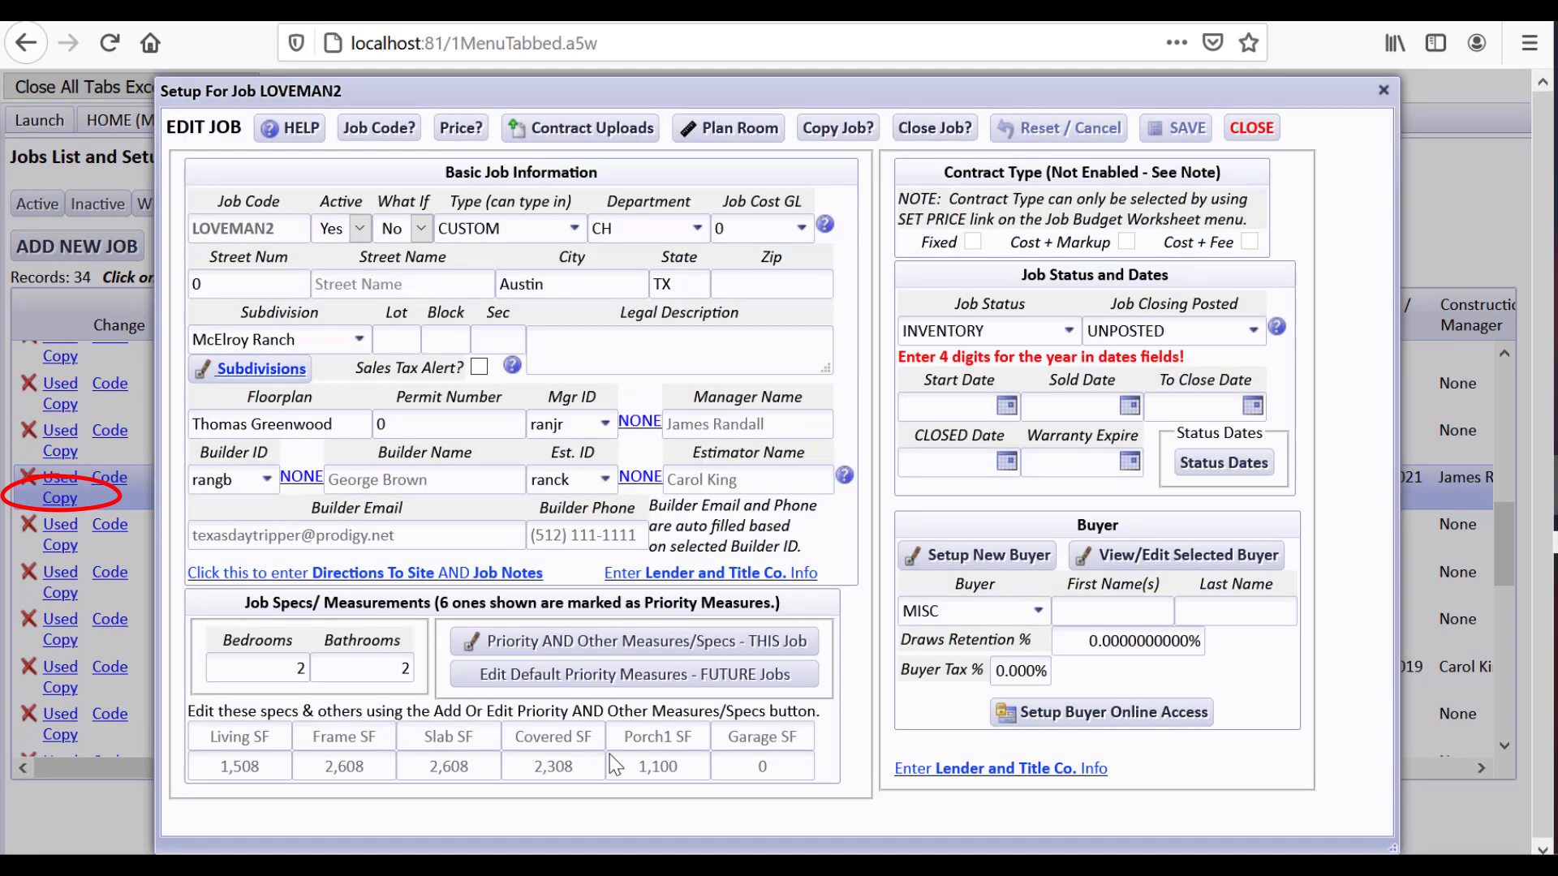
pyautogui.click(187, 282)
pyautogui.press('Tab')
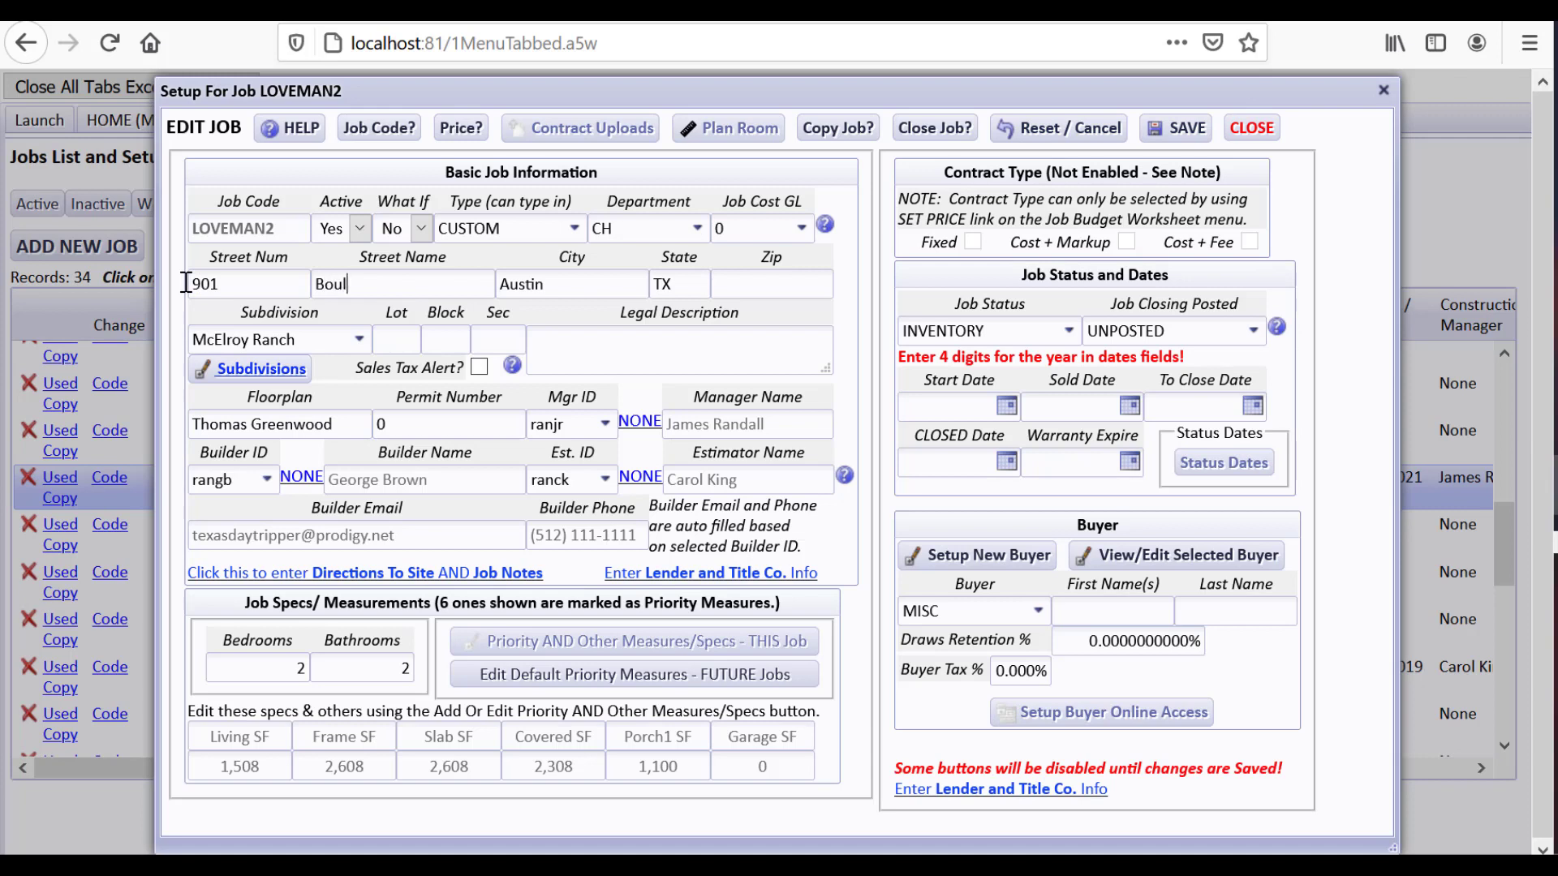
pyautogui.press('Tab')
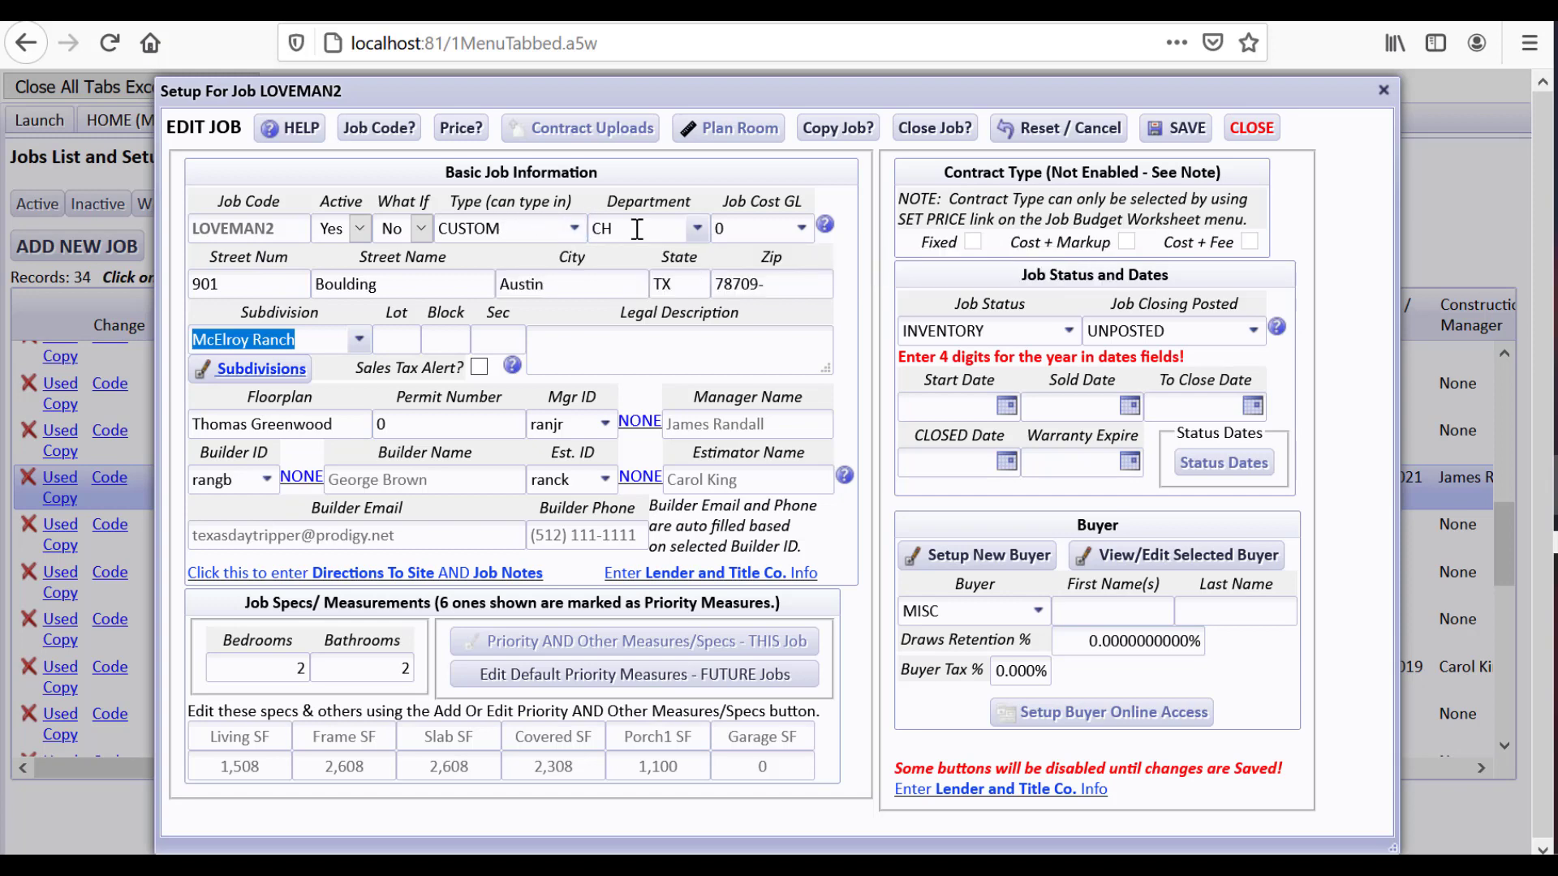
# Set the job cost GL account to 1430 Direct Construction Costs and save the setup
pyautogui.click(752, 229)
pyautogui.write('143')
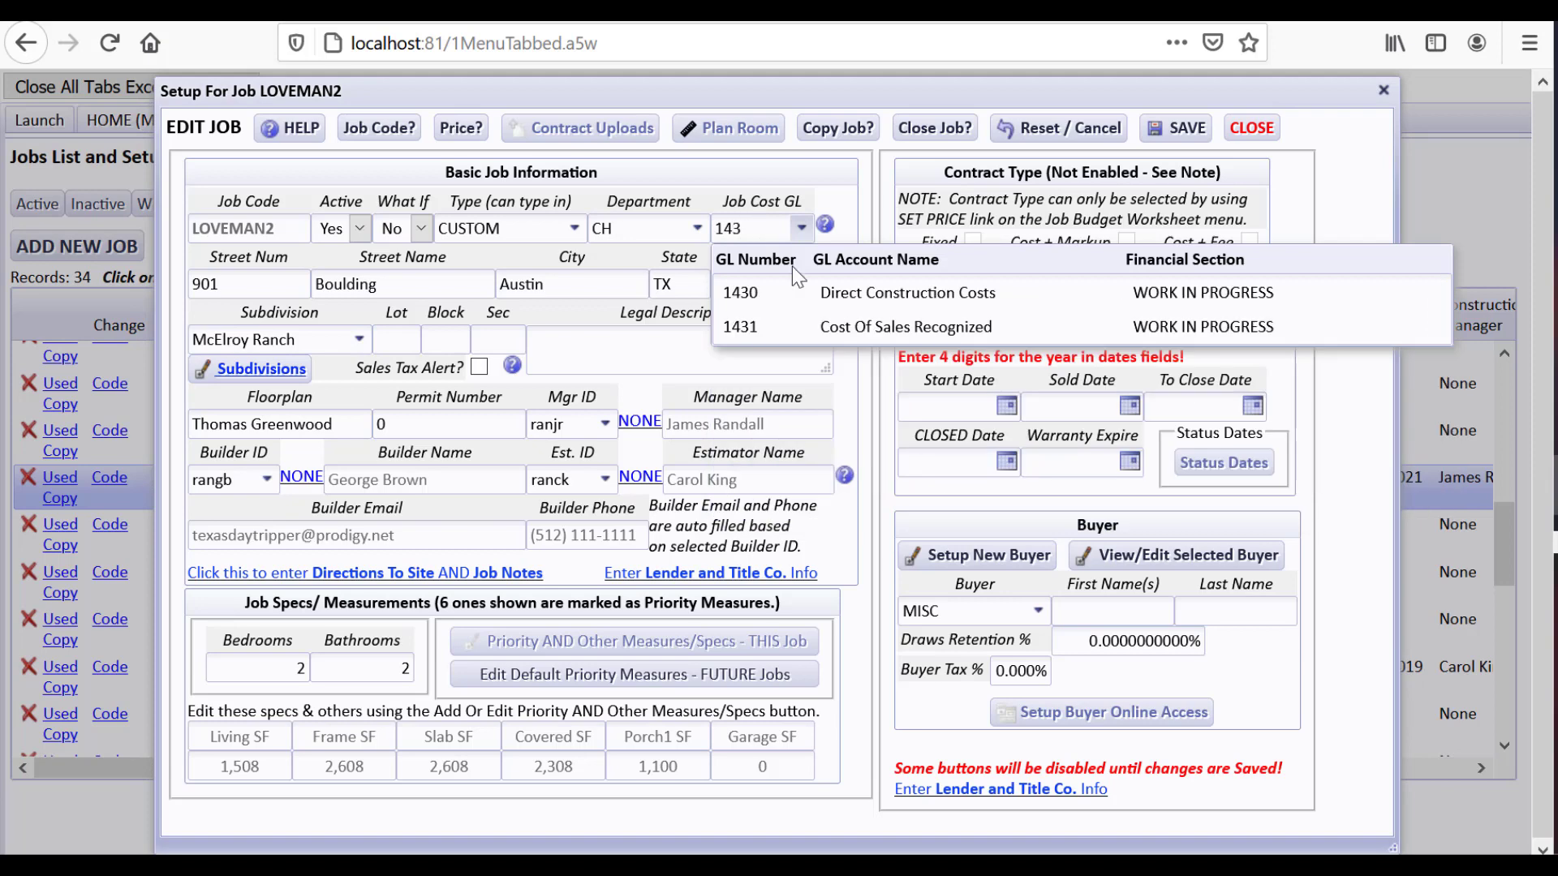
pyautogui.click(832, 297)
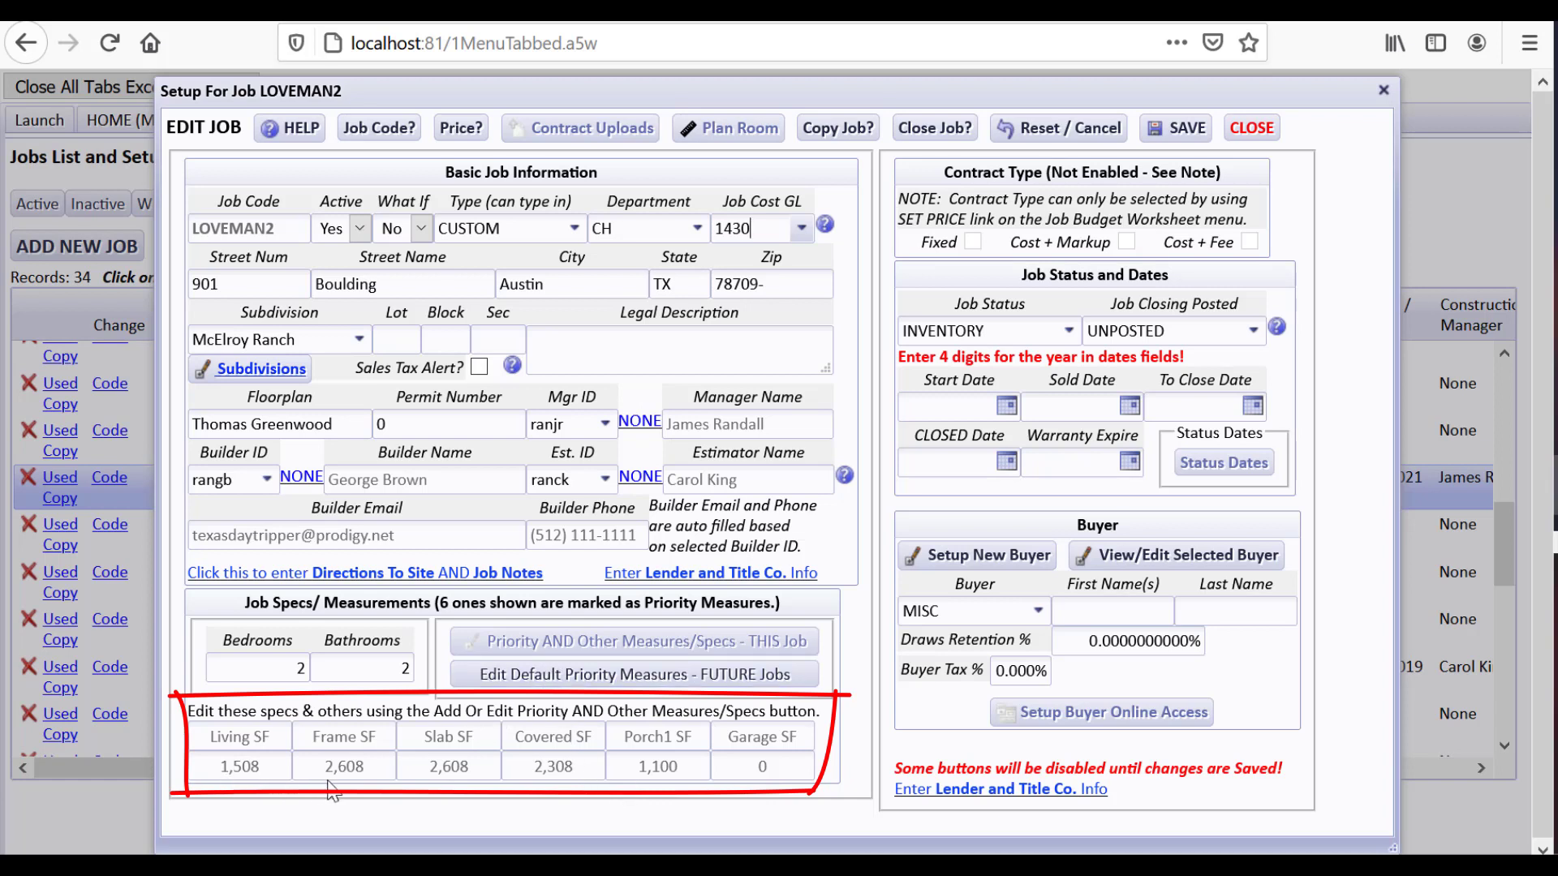
pyautogui.click(1181, 134)
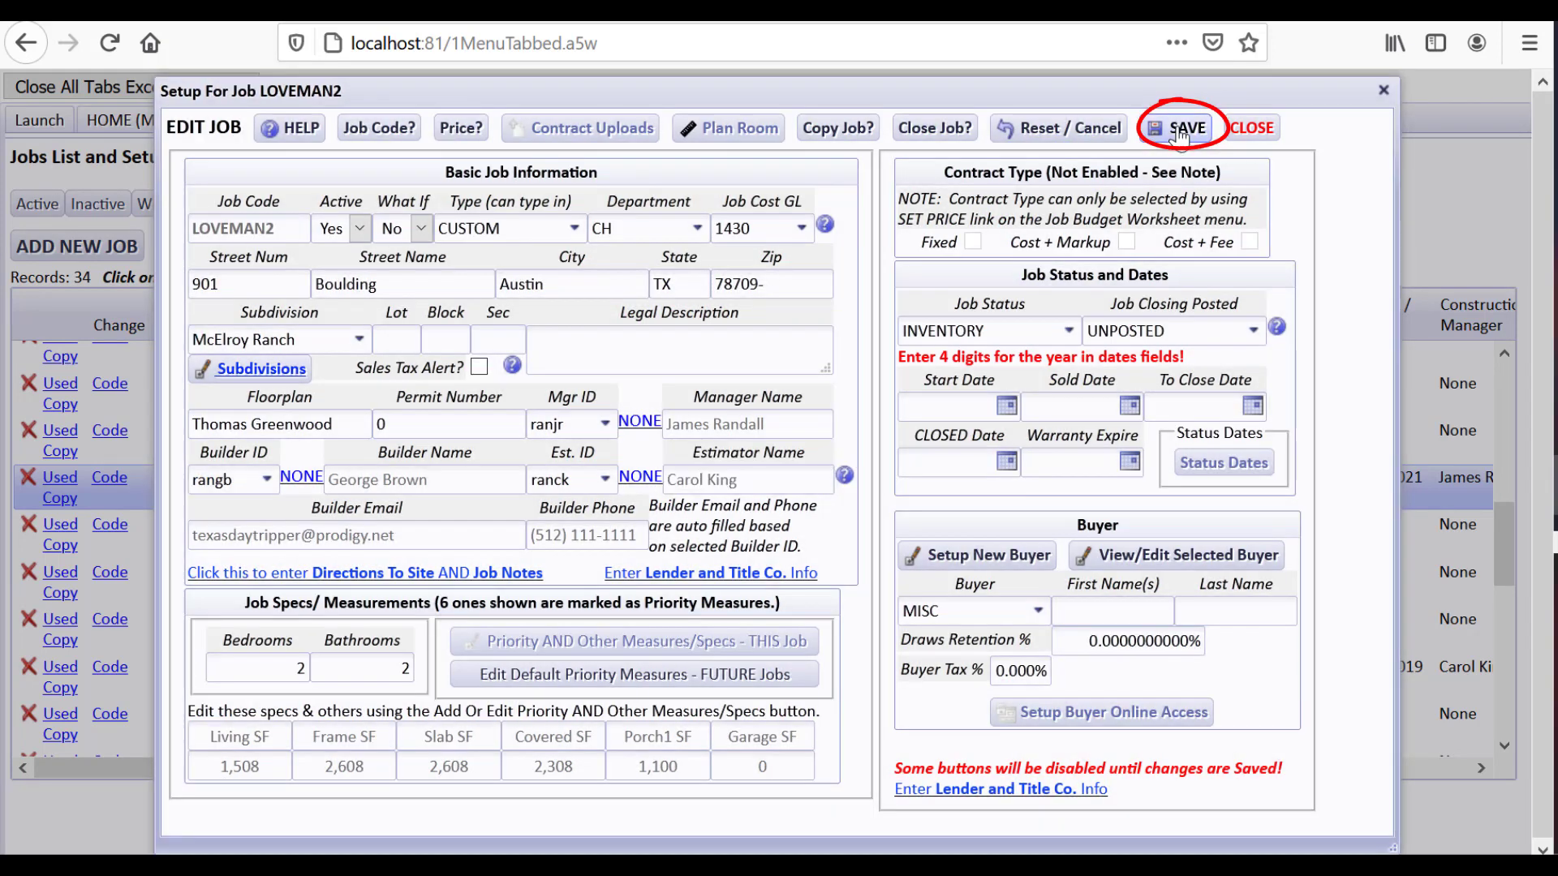
# Close the job setup and make LOVEMAN2 the active job on the Jobs Dashboard
pyautogui.click(1251, 128)
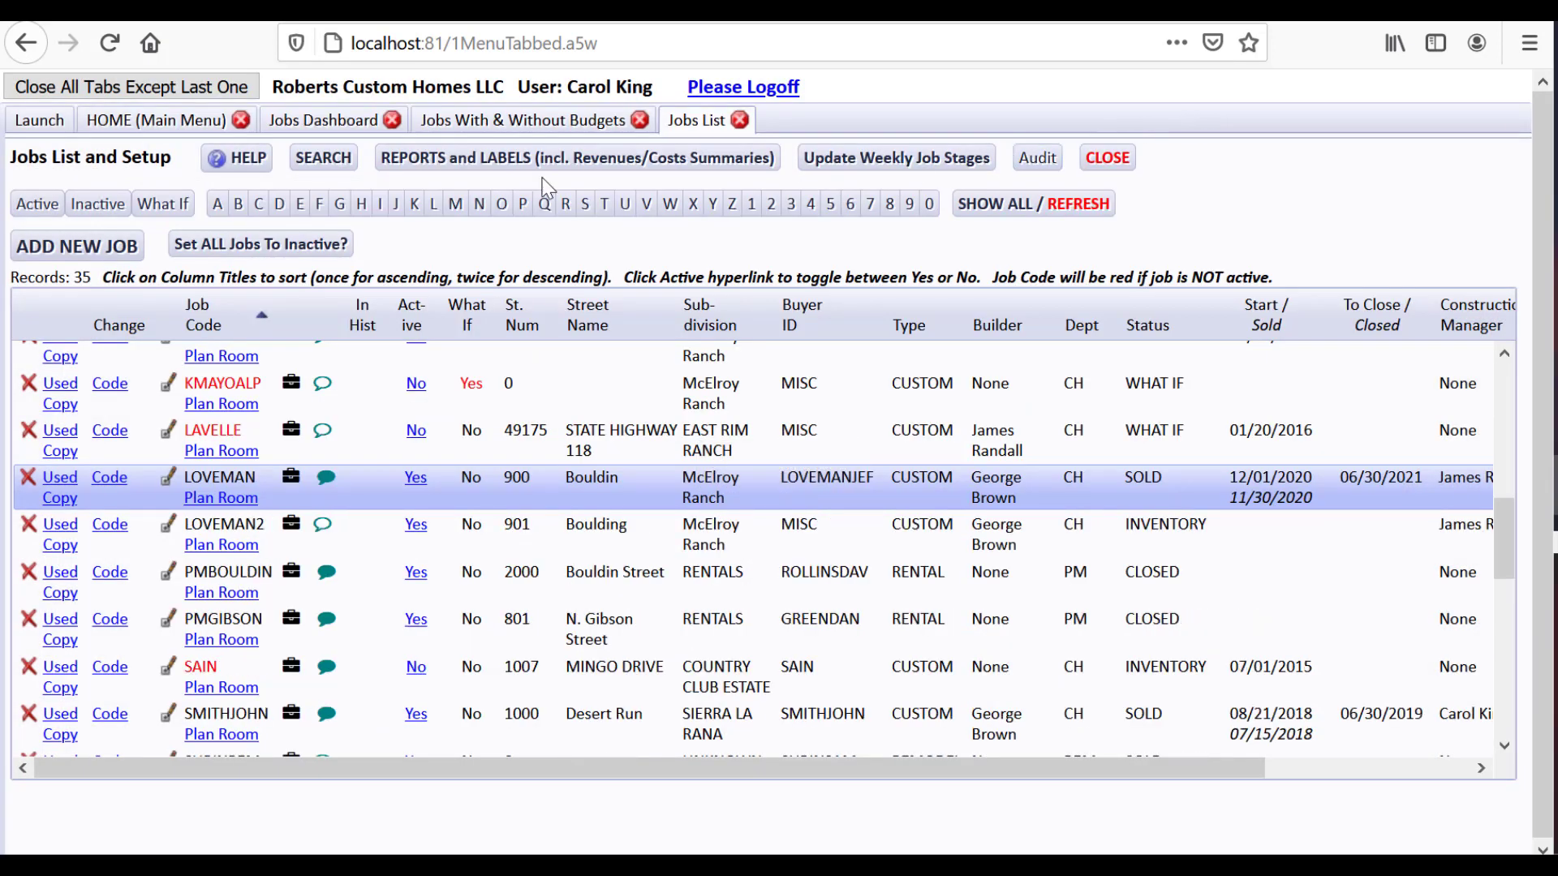
pyautogui.click(323, 120)
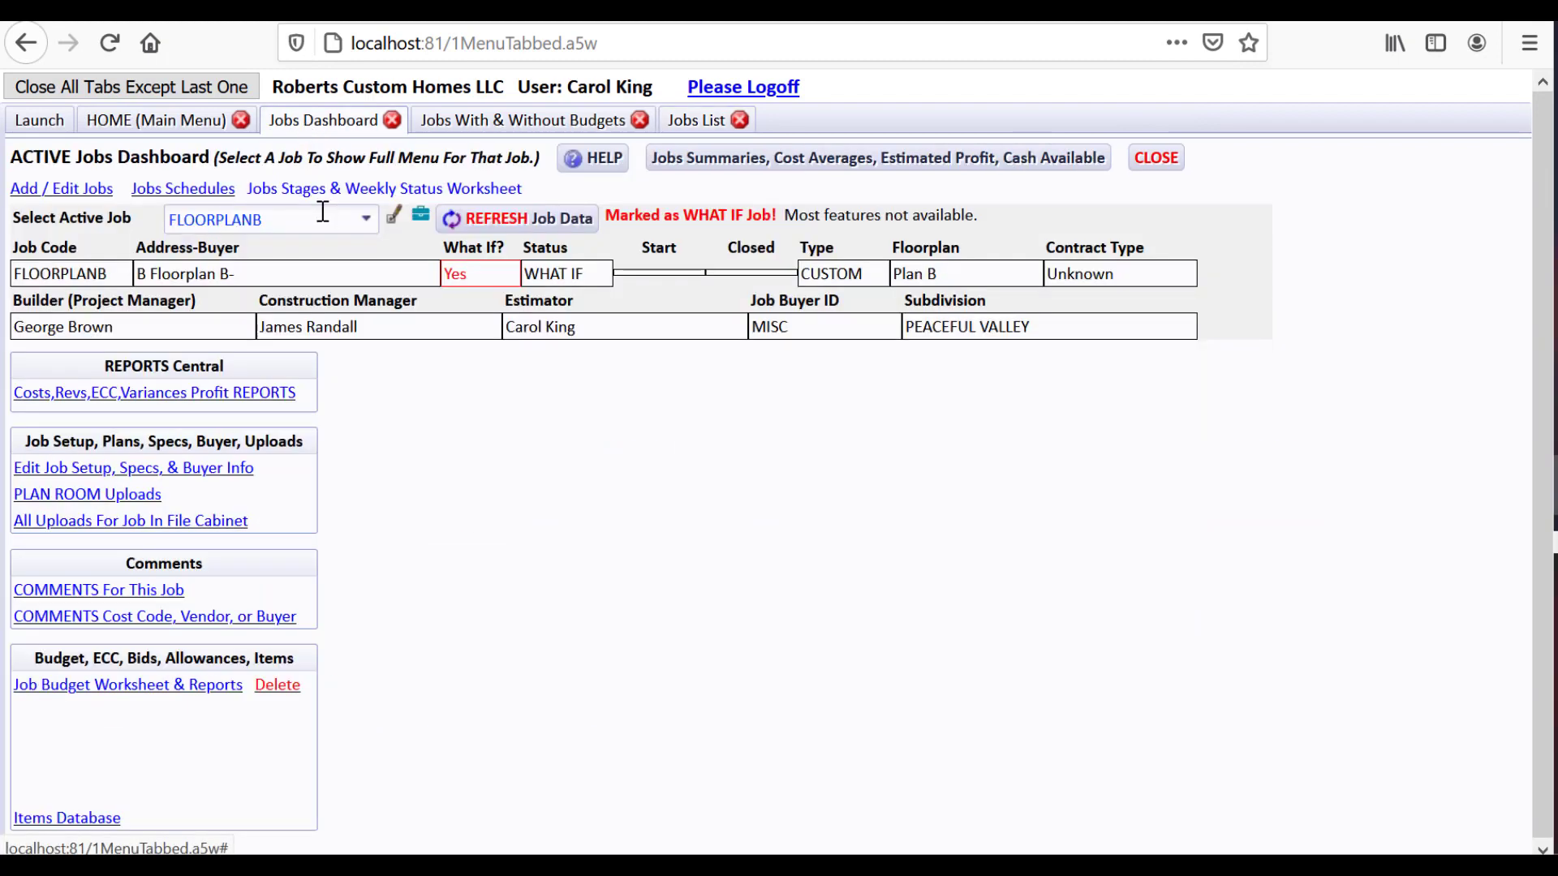
pyautogui.click(293, 214)
pyautogui.write('lov')
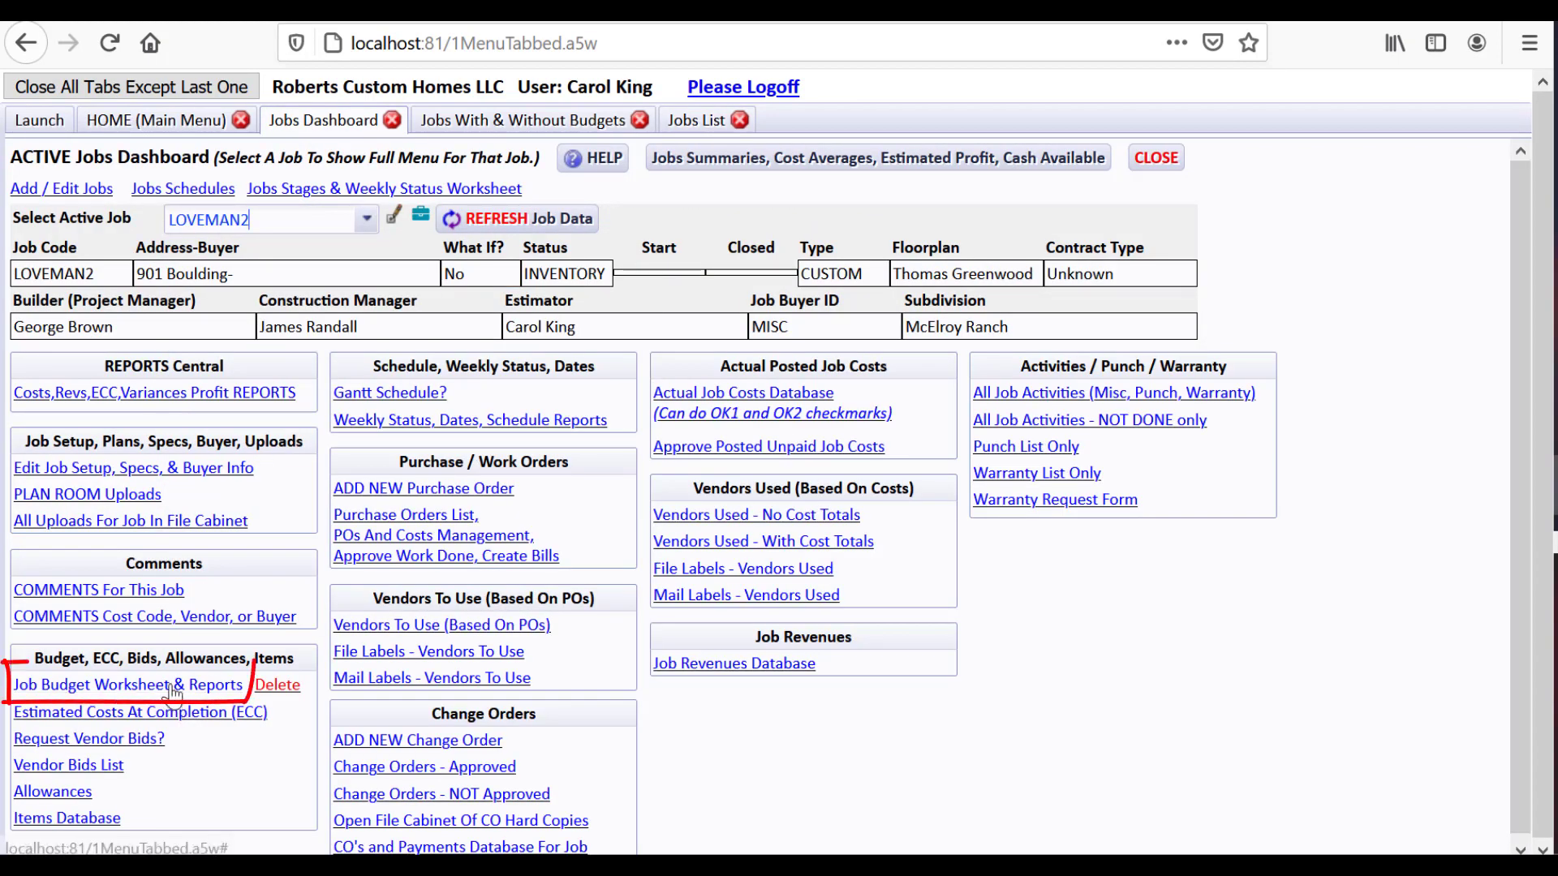
# Build LOVEMAN2's budget from the Cost Codes Master with all generic items and their photos
pyautogui.click(126, 689)
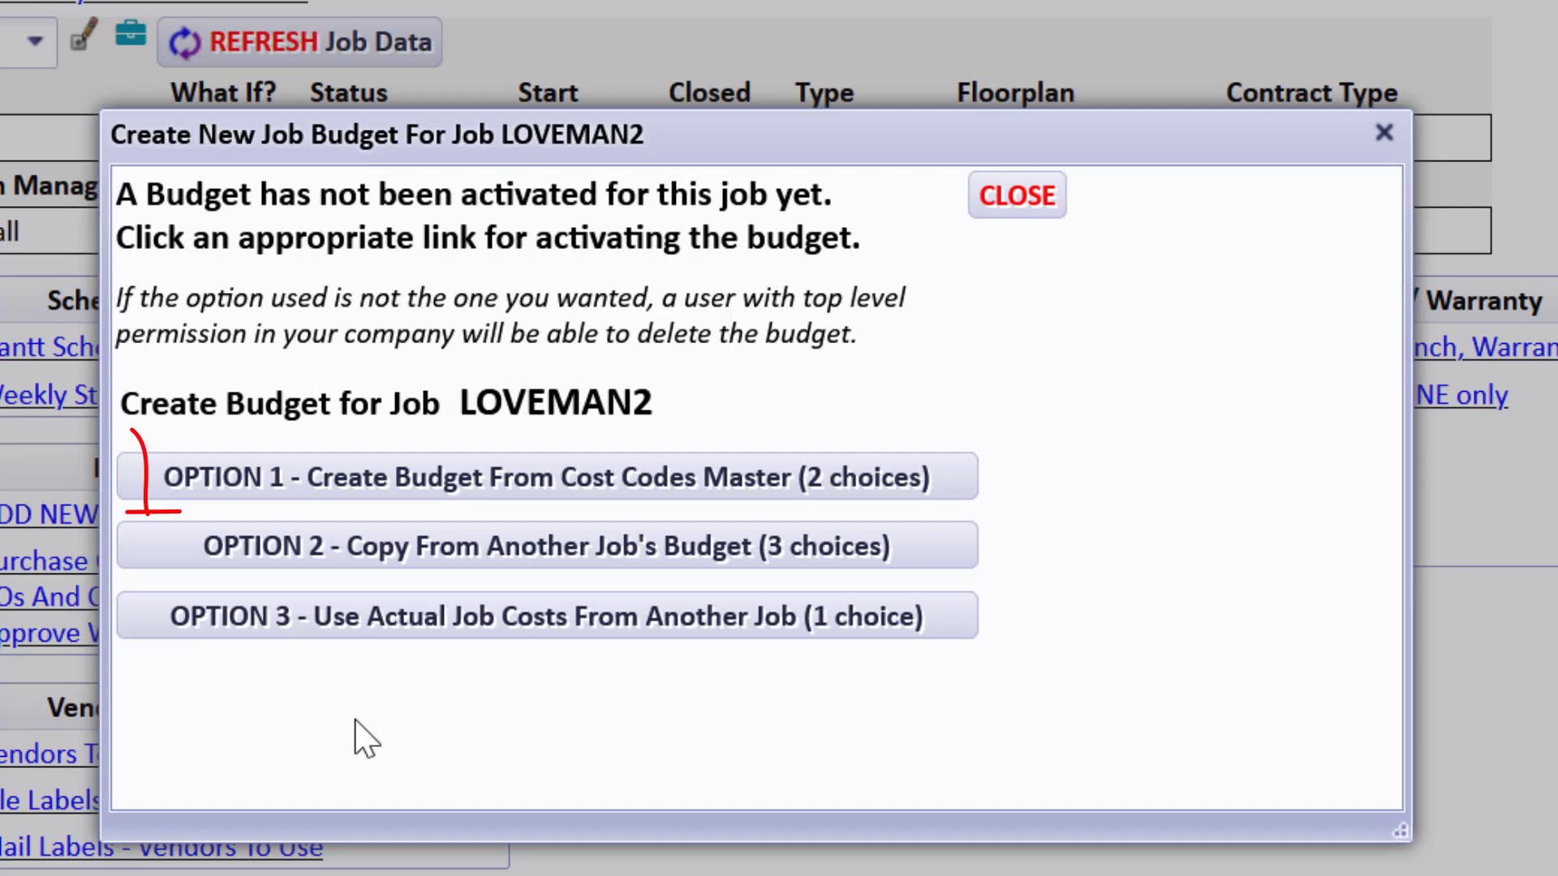
pyautogui.click(416, 487)
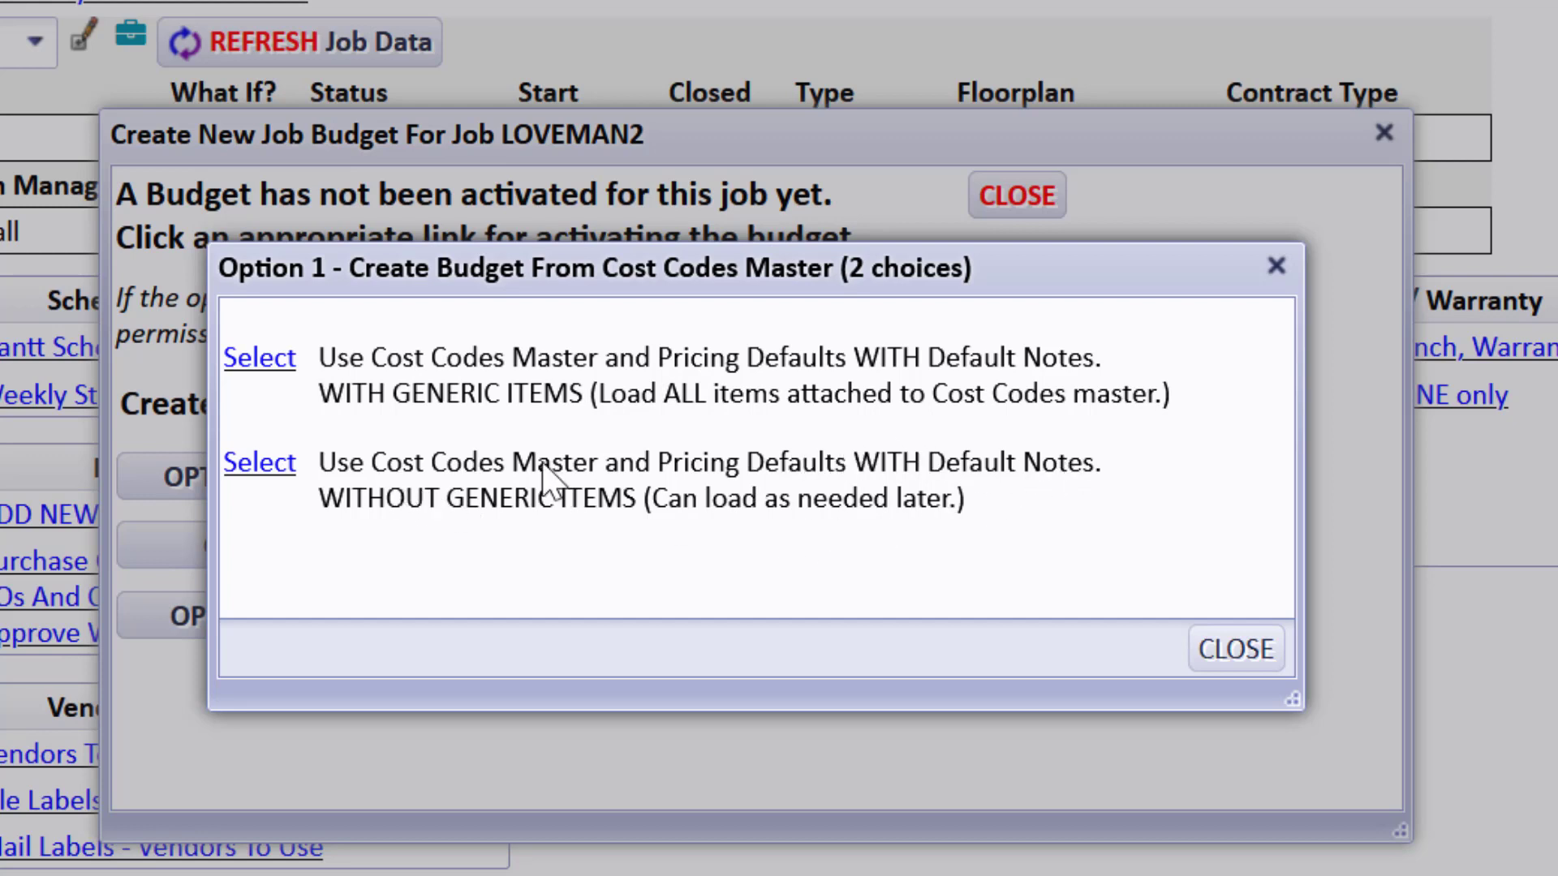
pyautogui.click(268, 365)
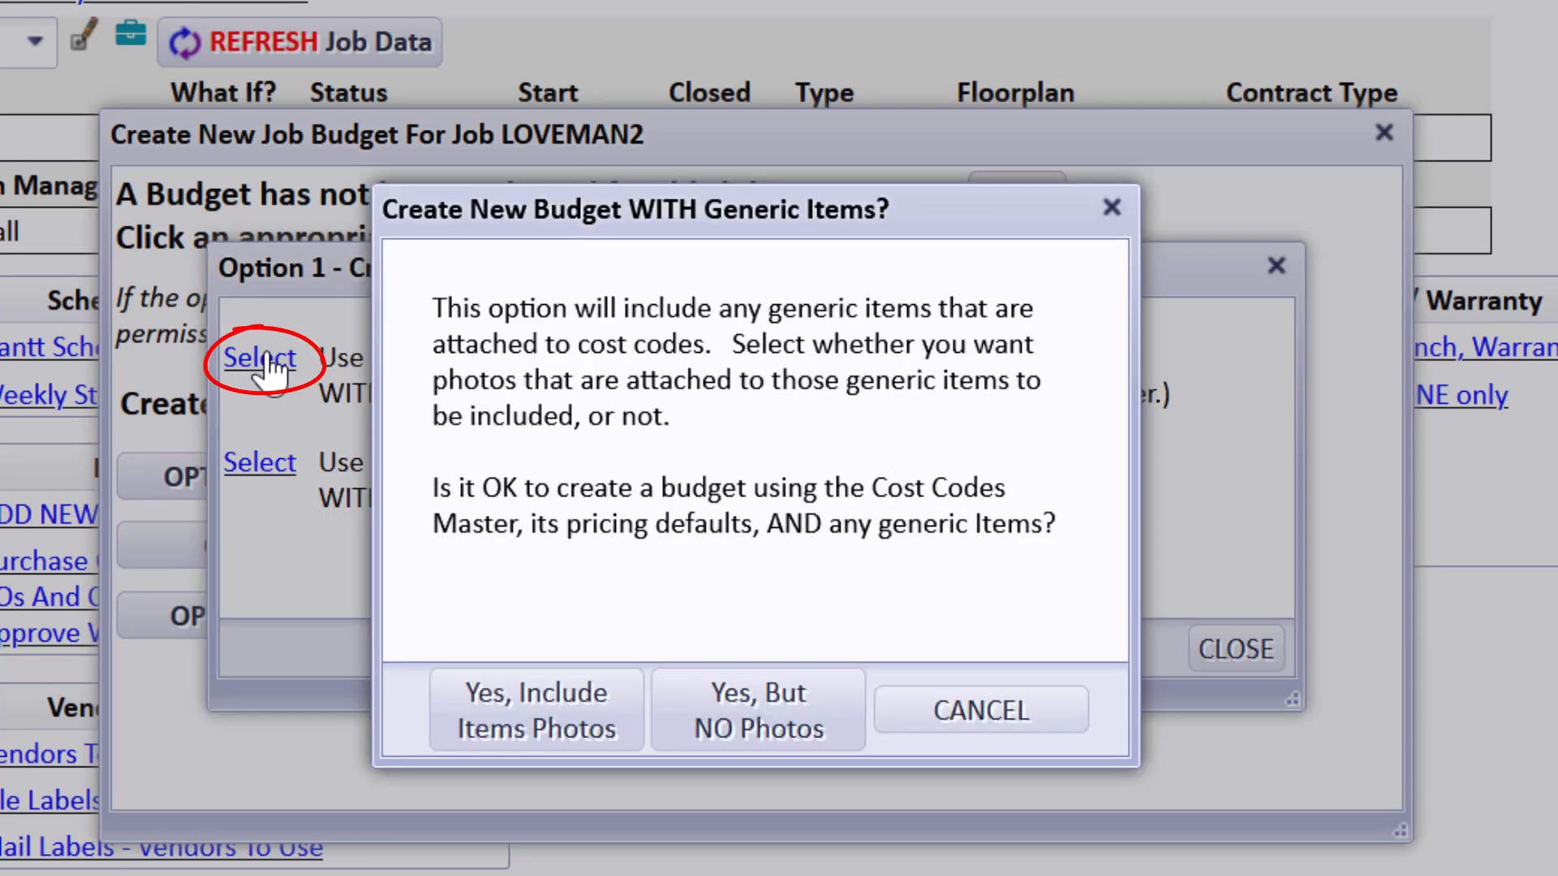
pyautogui.click(569, 704)
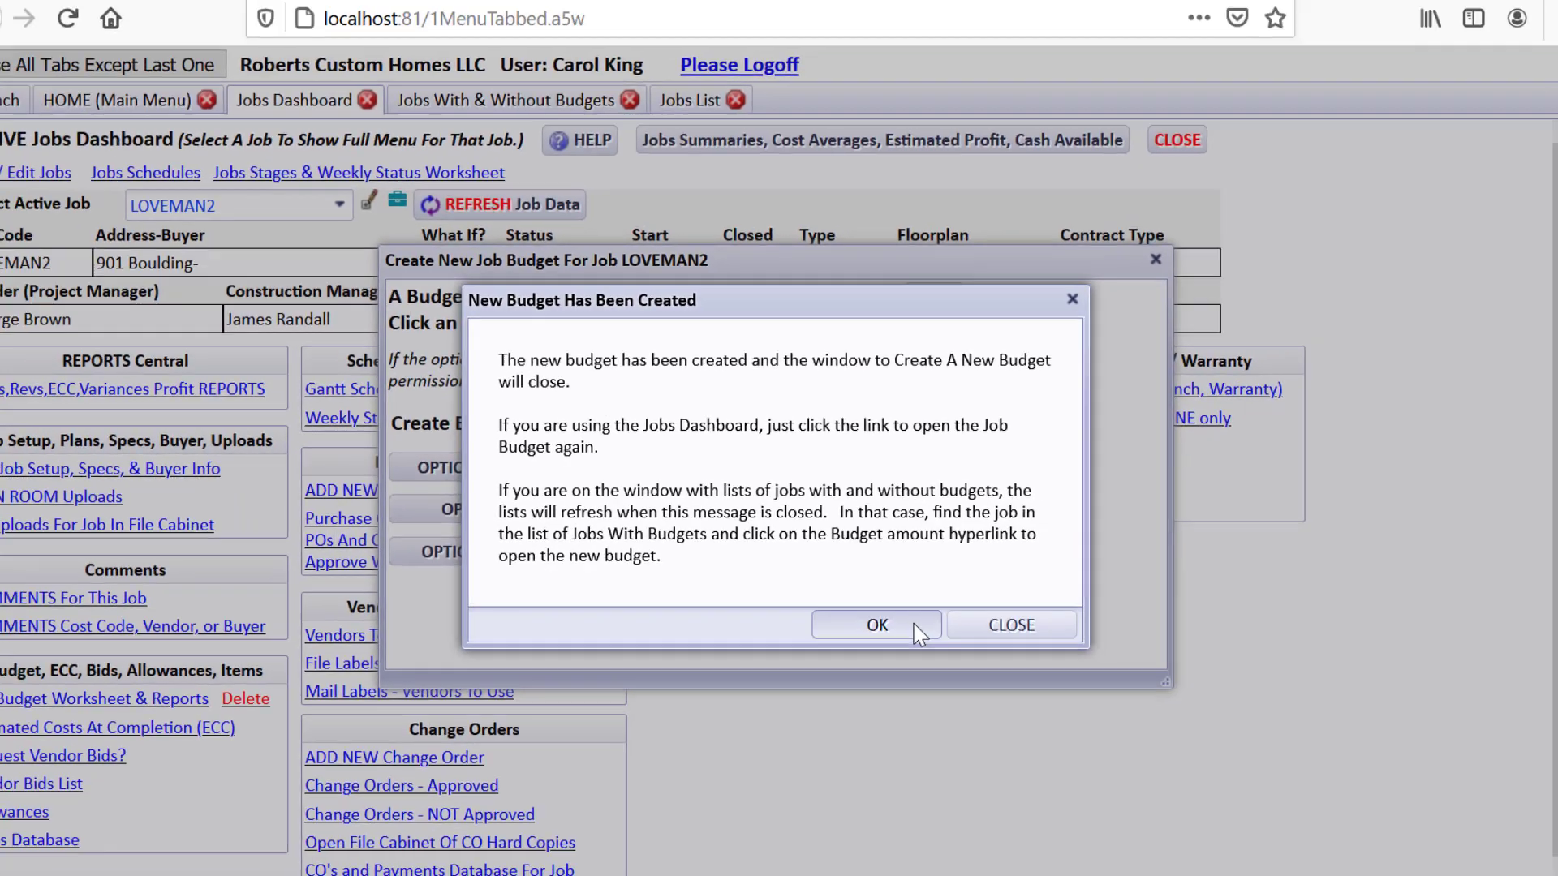
pyautogui.click(970, 714)
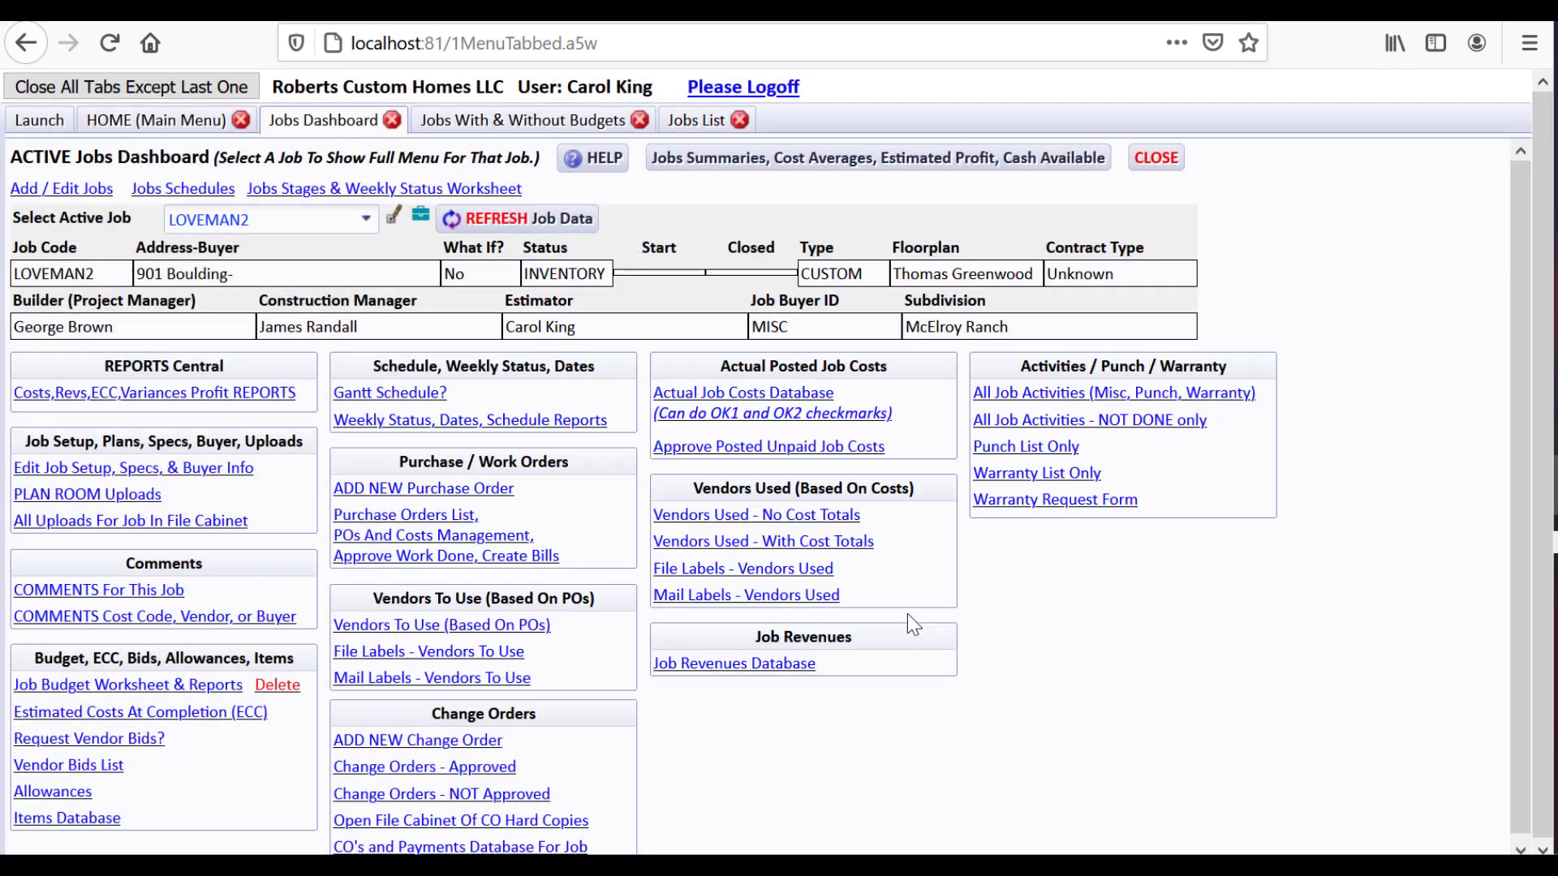
# Open the LOVEMAN2 Job Budget Worksheet and inspect its Budget Total values
pyautogui.click(205, 686)
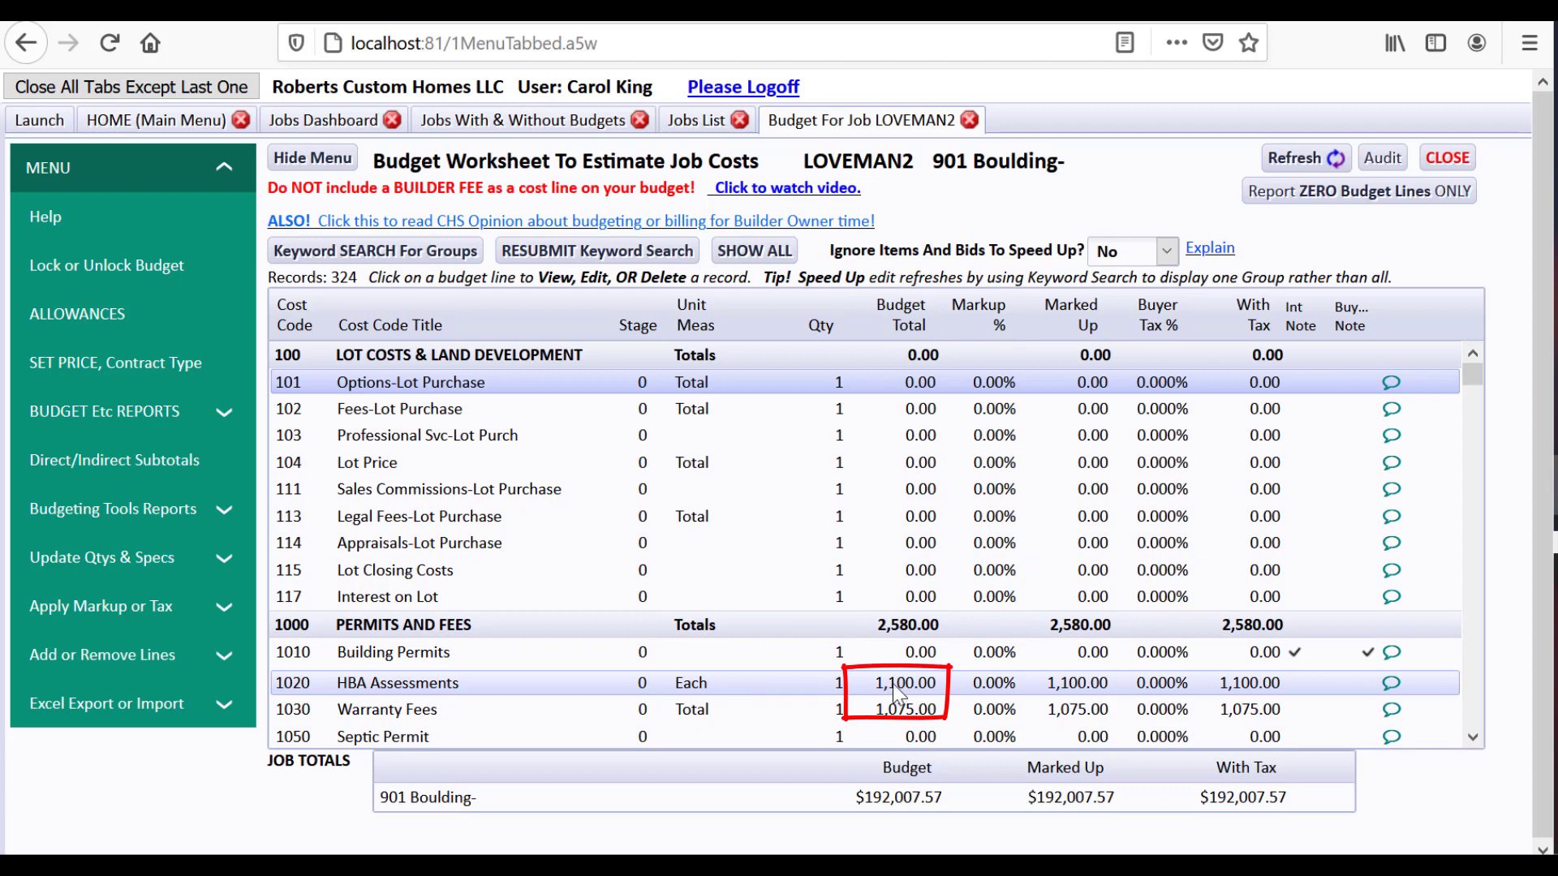
pyautogui.moveTo(893, 684)
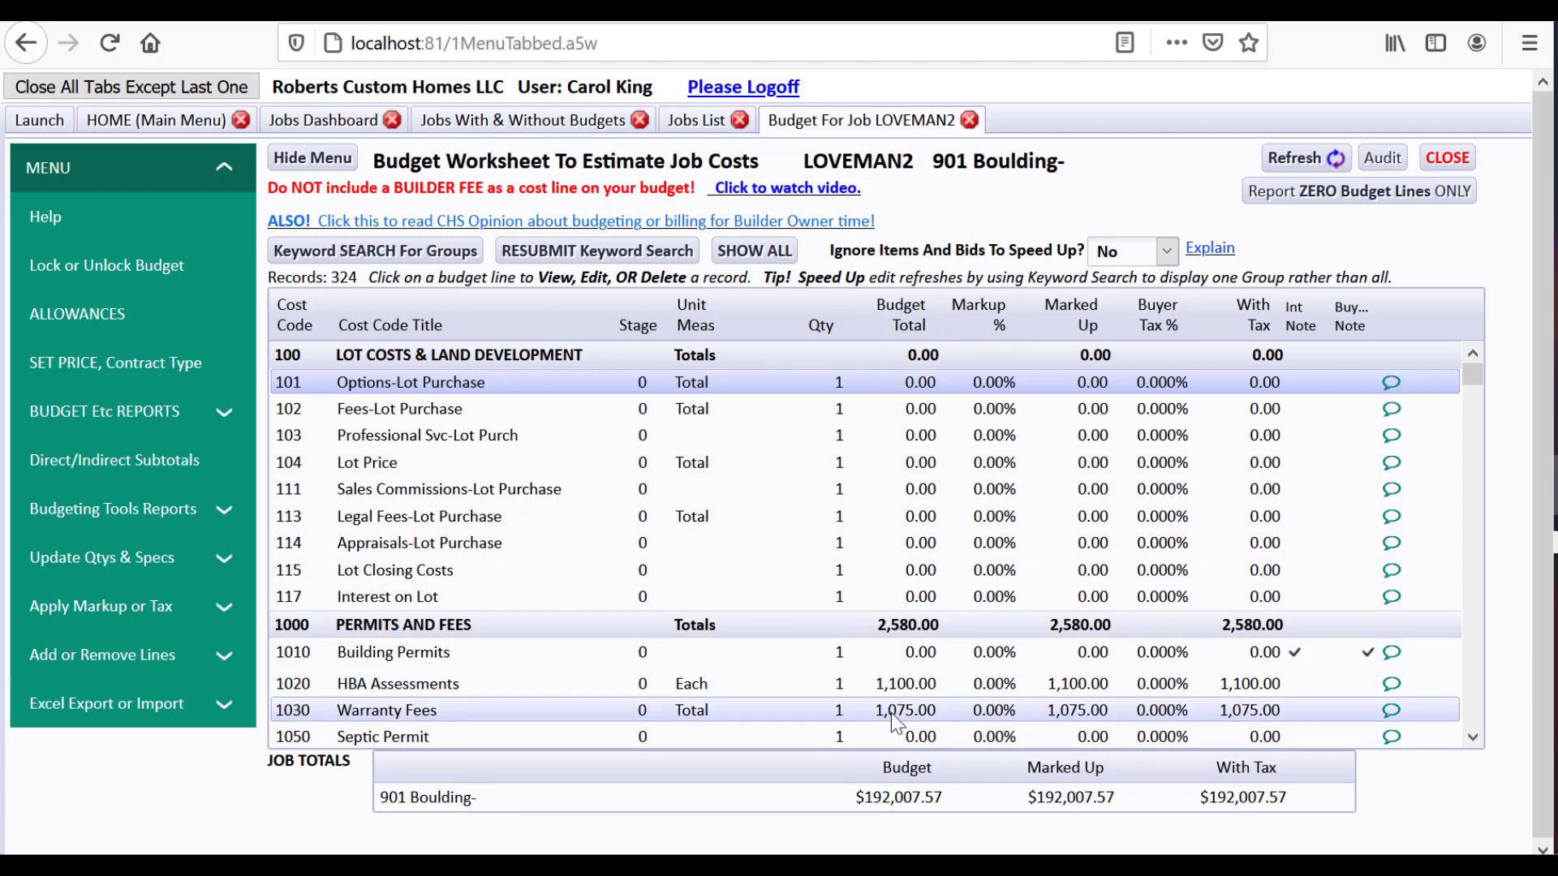
pyautogui.click(1467, 400)
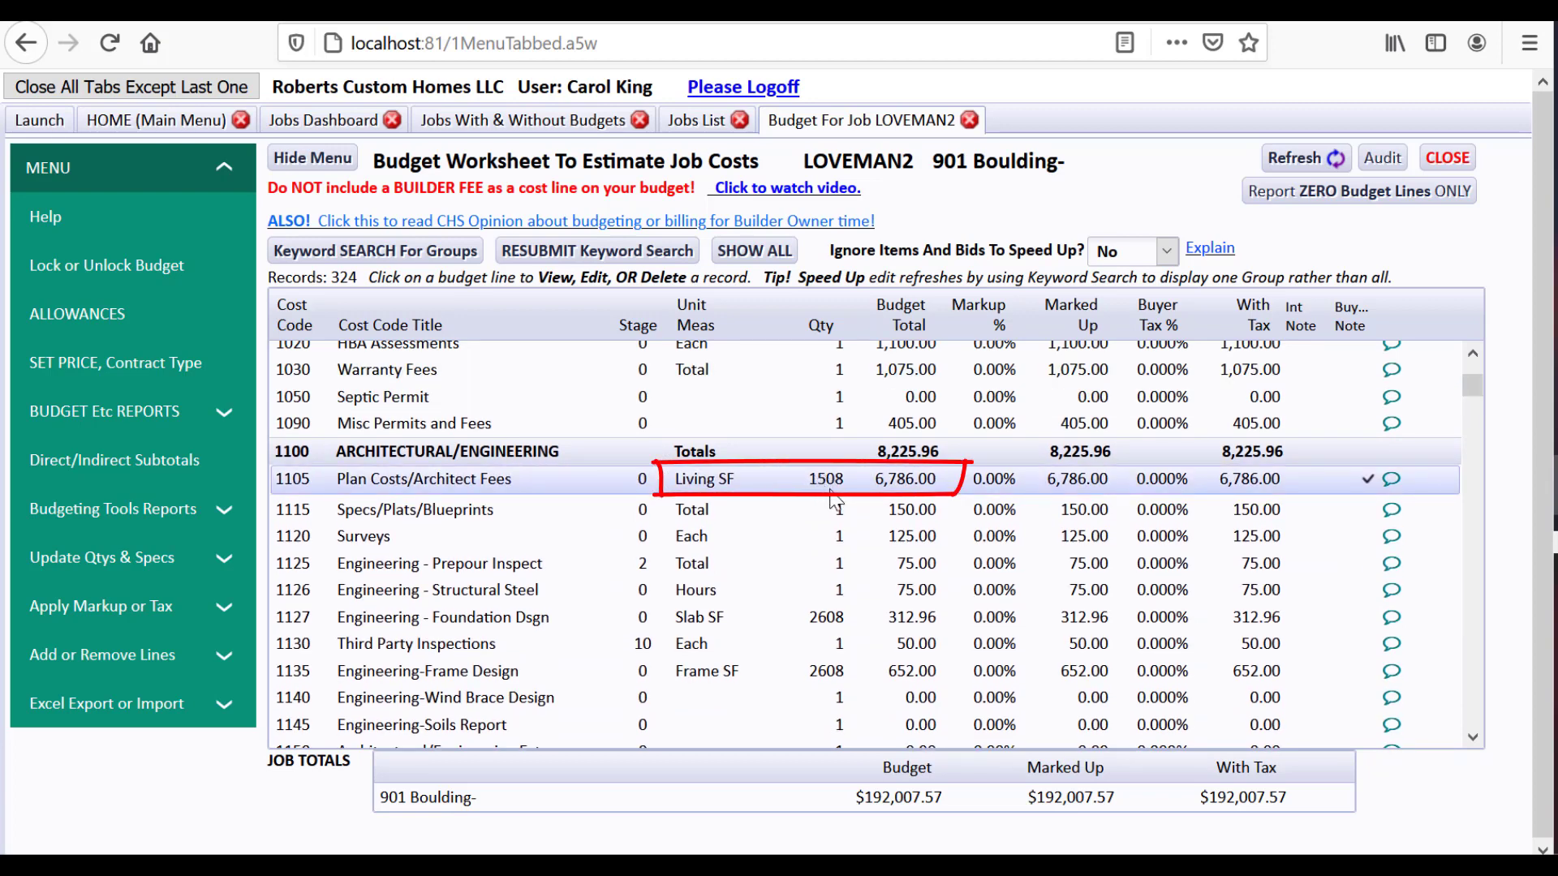
# Review budget line 1105 Plan Costs/Architect Fees ($6,786) unchanged, then scroll the worksheet
pyautogui.moveTo(909, 486)
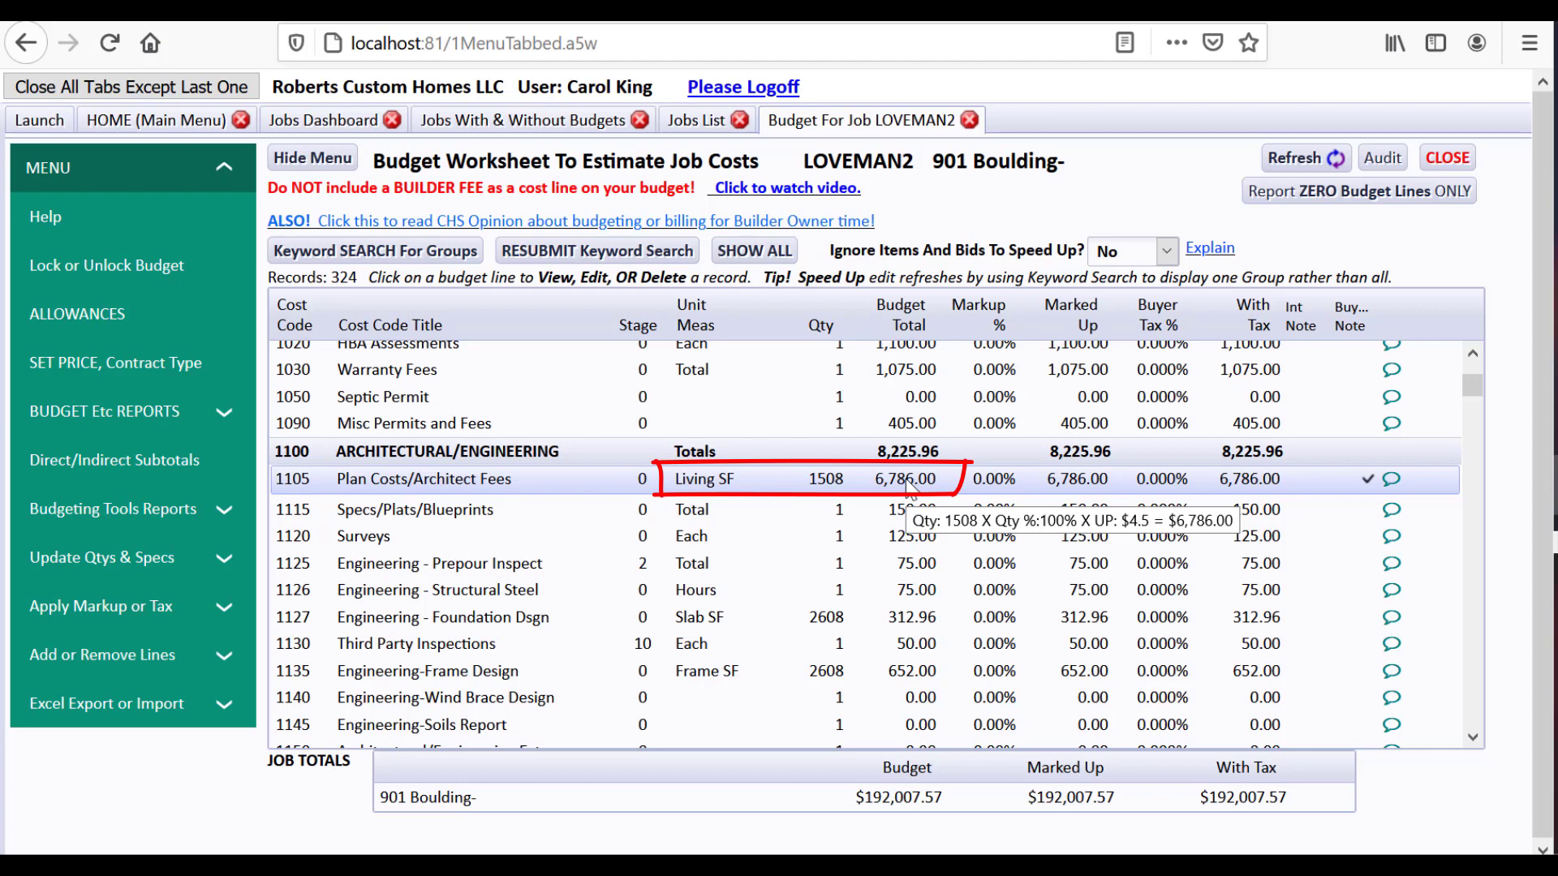
pyautogui.click(909, 483)
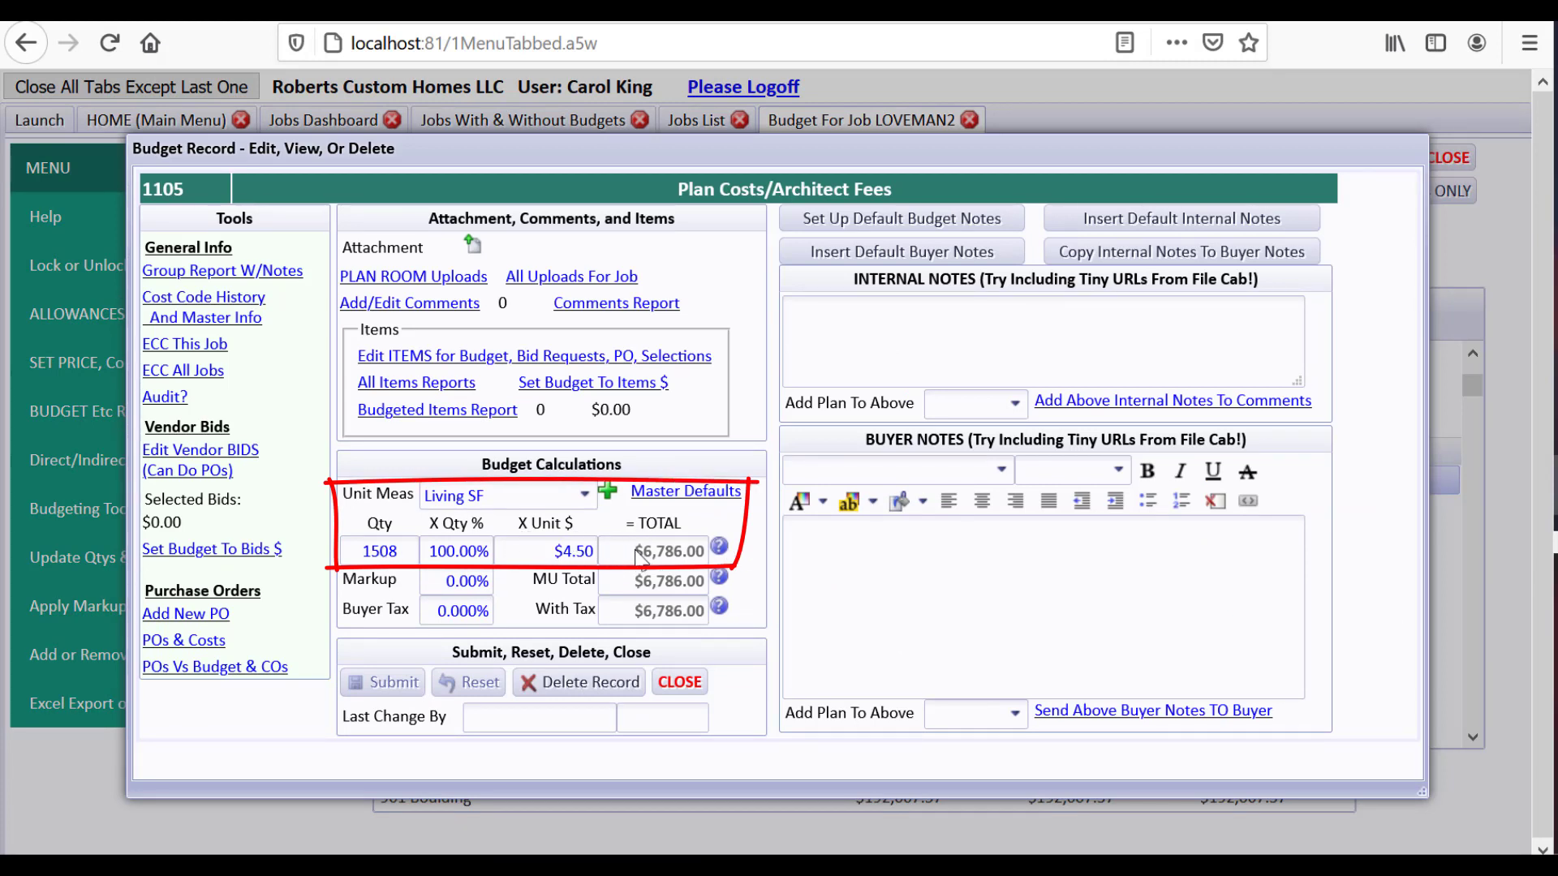
pyautogui.click(681, 682)
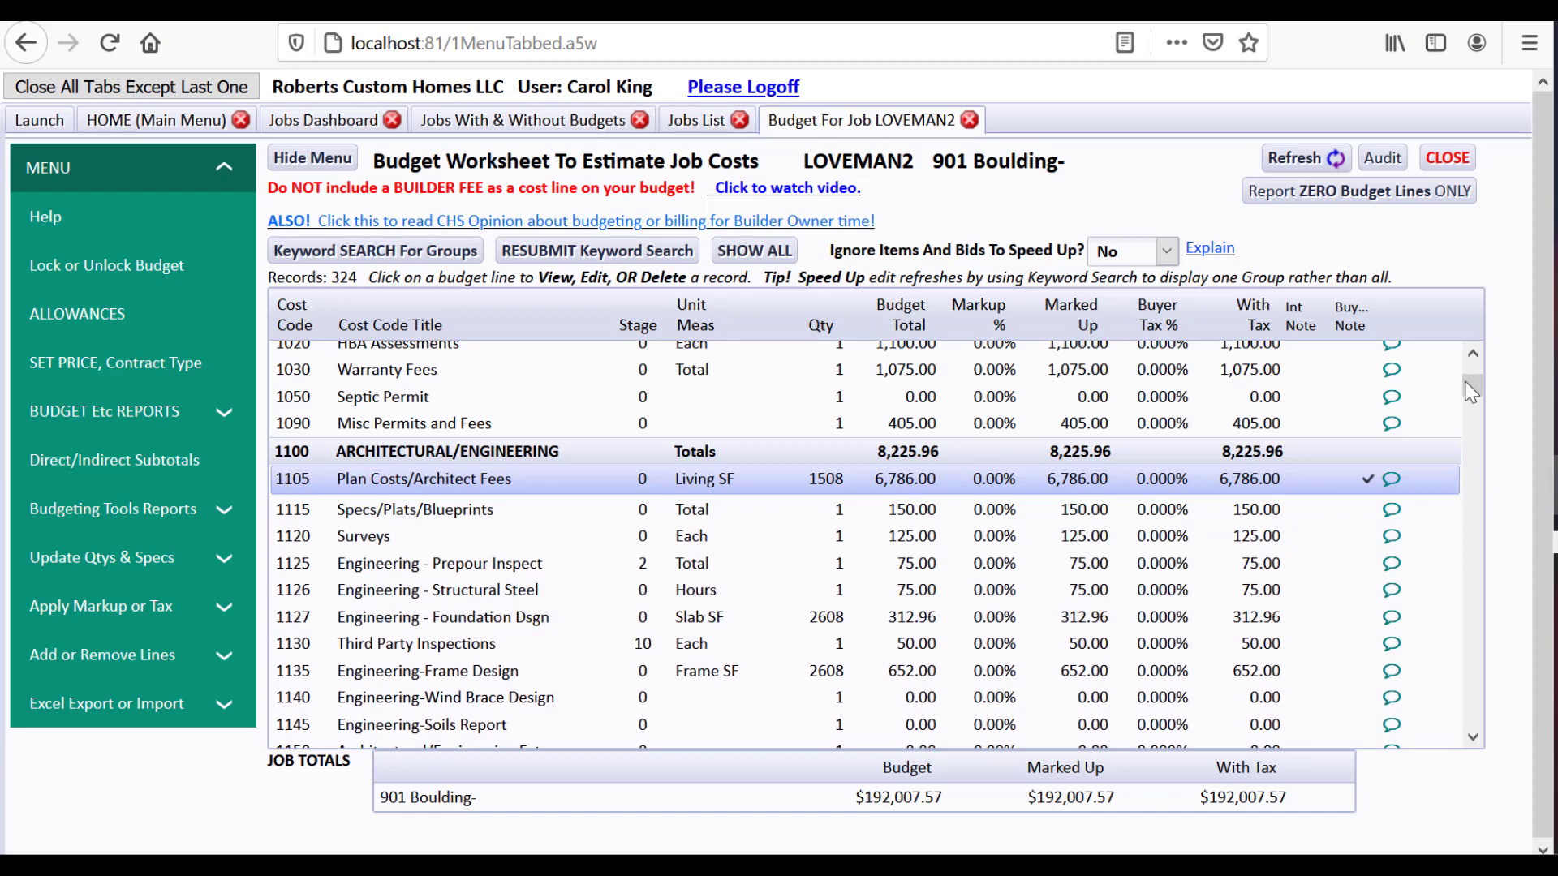
pyautogui.moveTo(1474, 381); pyautogui.dragTo(1473, 425)
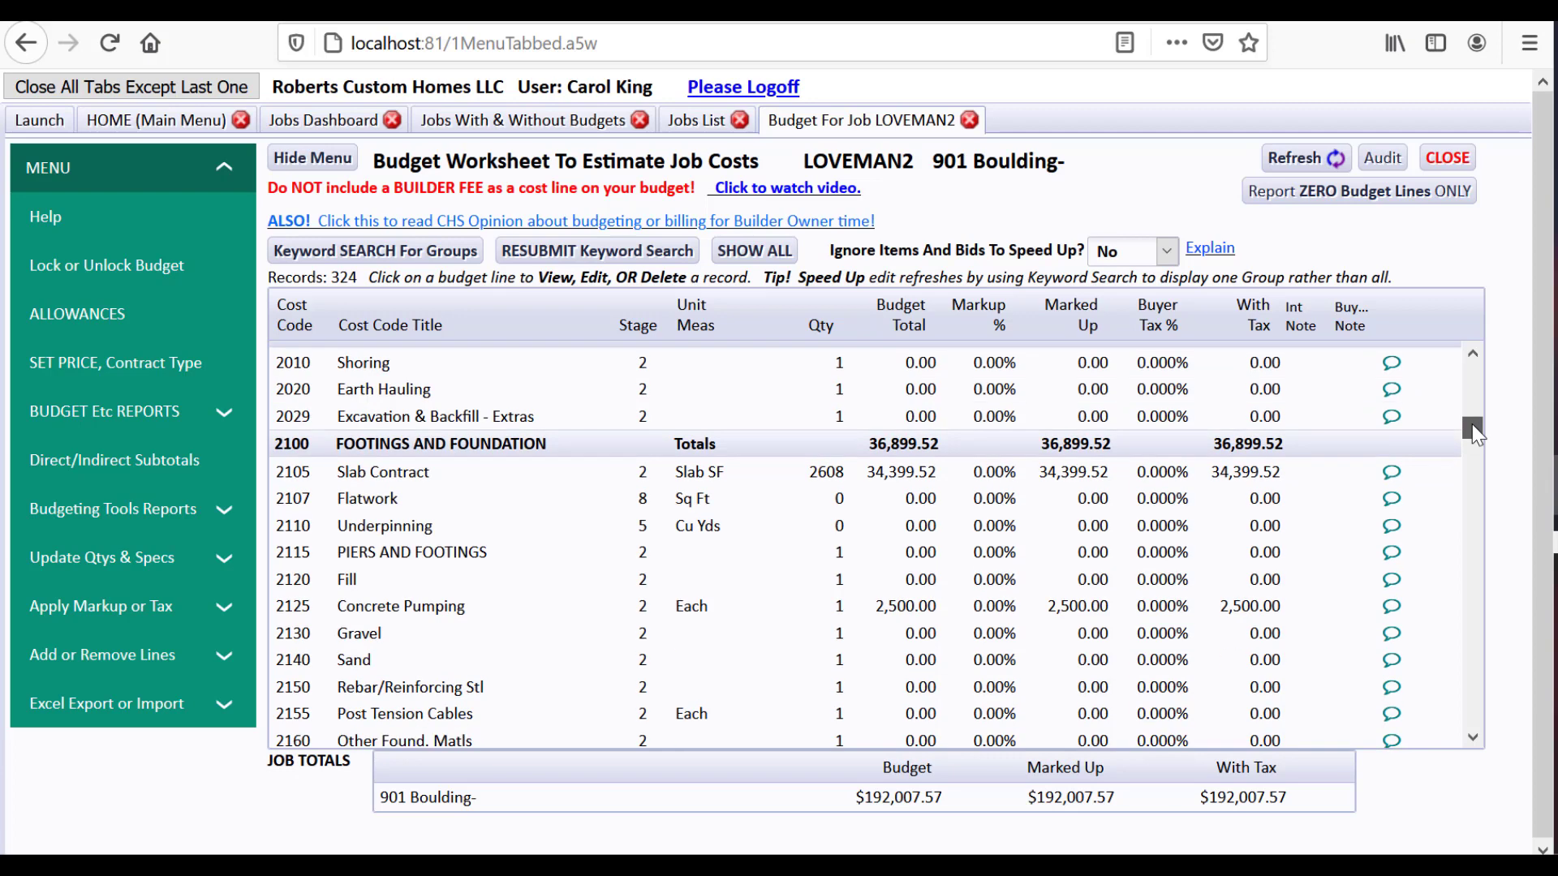
pyautogui.moveTo(1472, 425); pyautogui.dragTo(1472, 369)
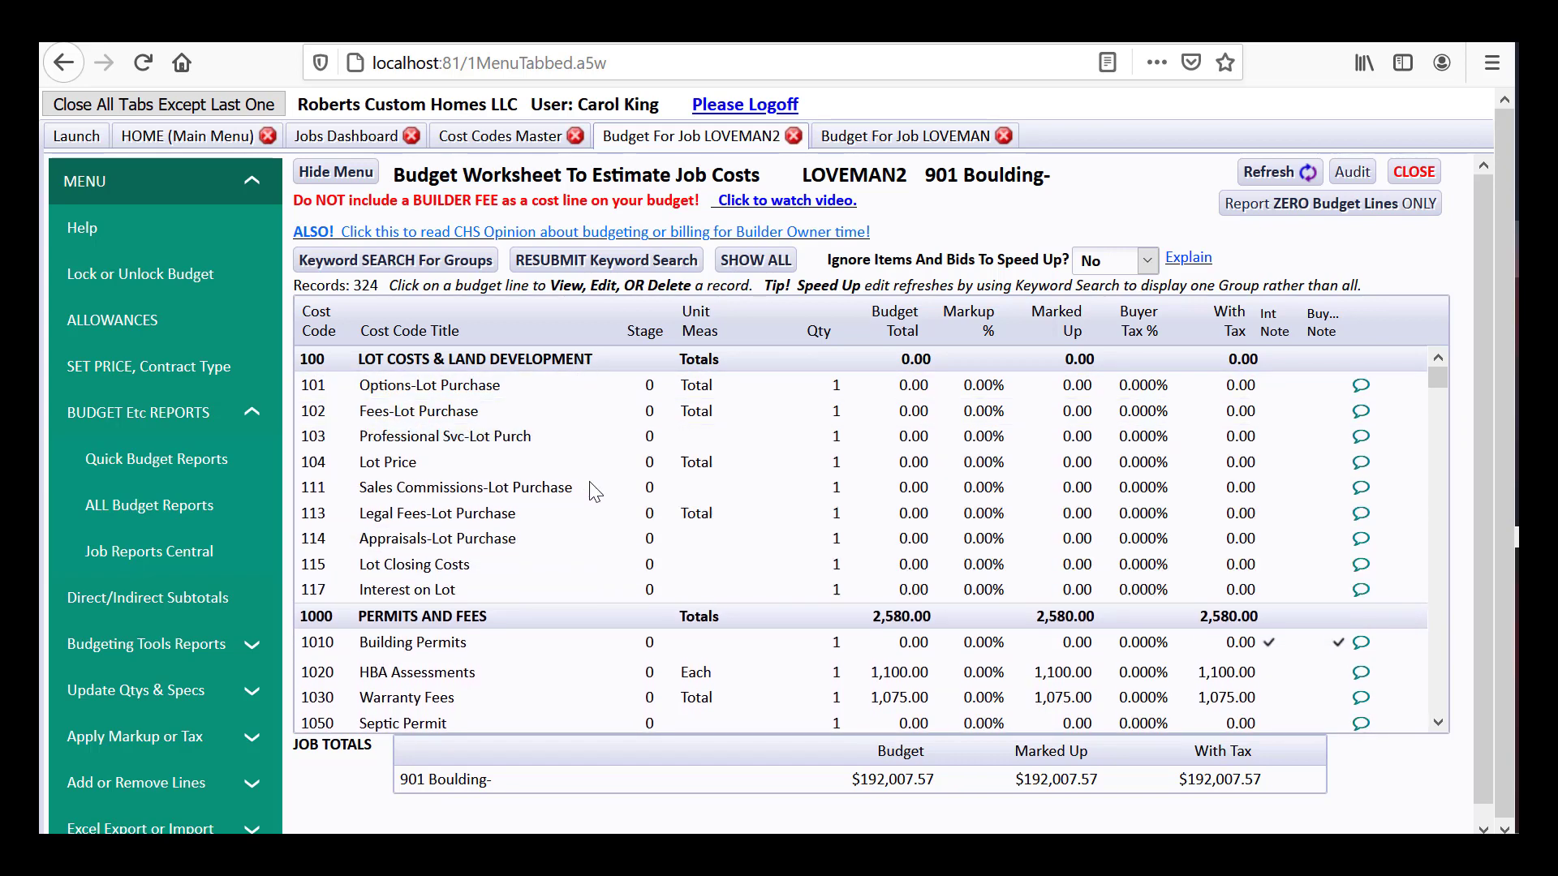
pyautogui.click(1326, 210)
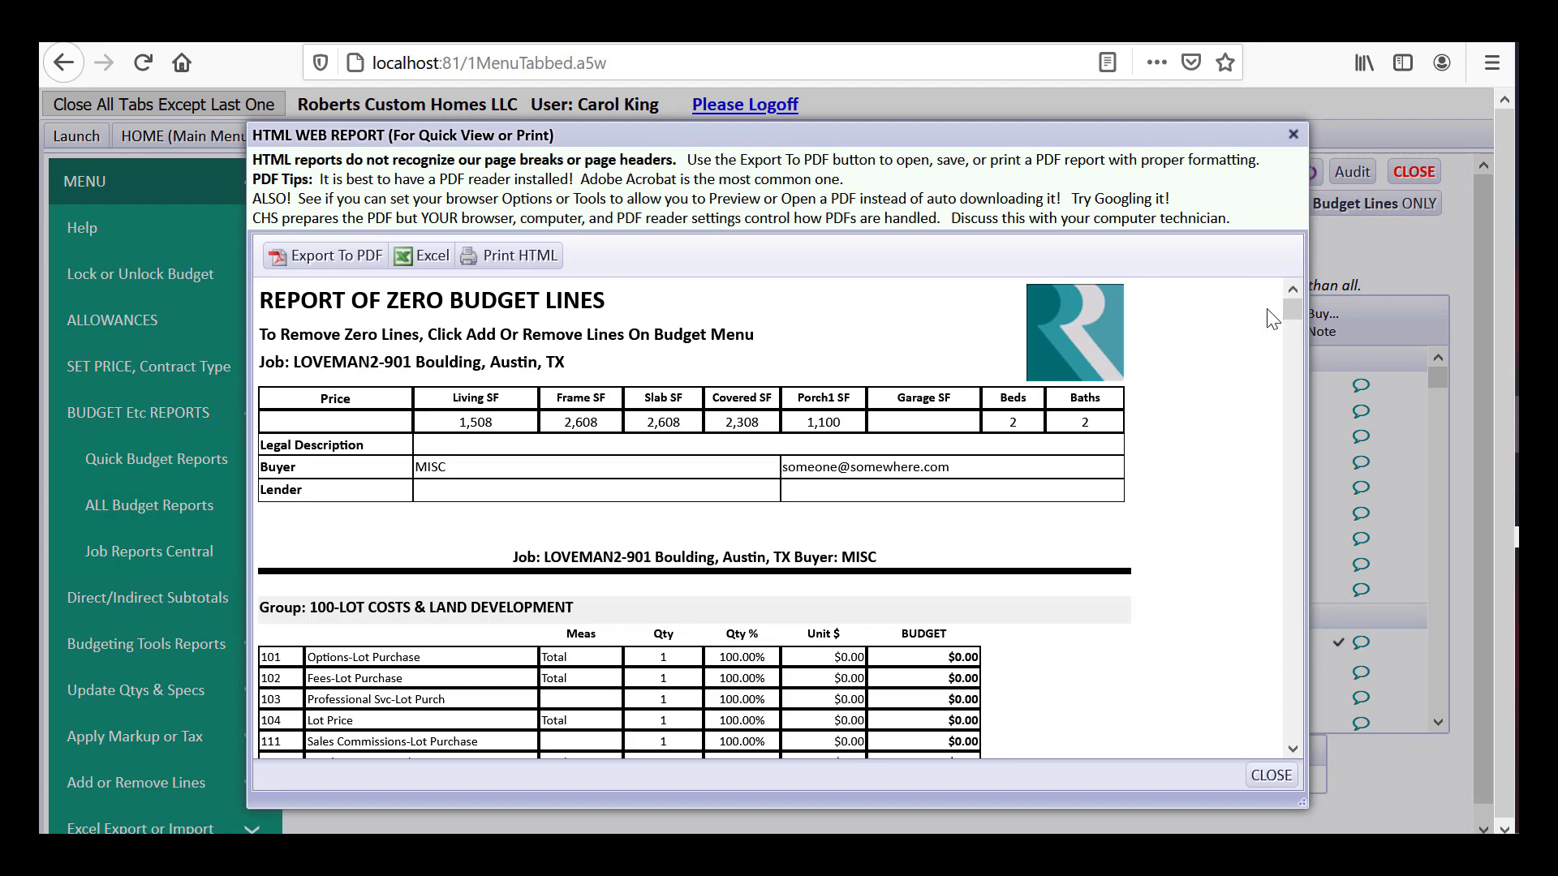
pyautogui.moveTo(1288, 305); pyautogui.dragTo(1279, 375)
pyautogui.click(1271, 776)
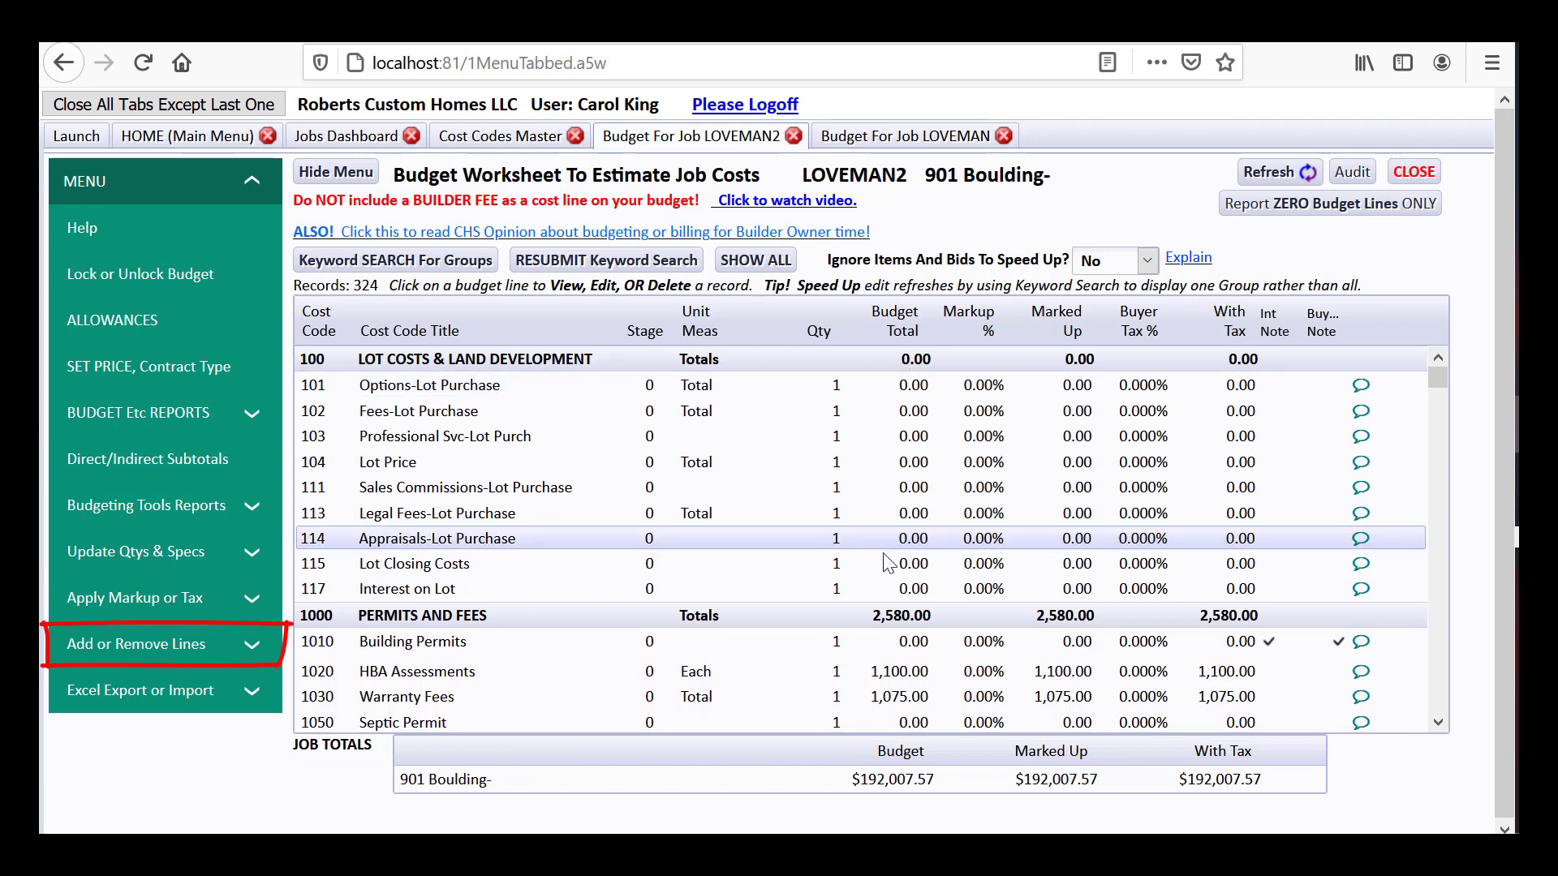
# Run Remove Zero Lines on the LOVEMAN2 worksheet and confirm deleting every zero-budget line
pyautogui.click(146, 647)
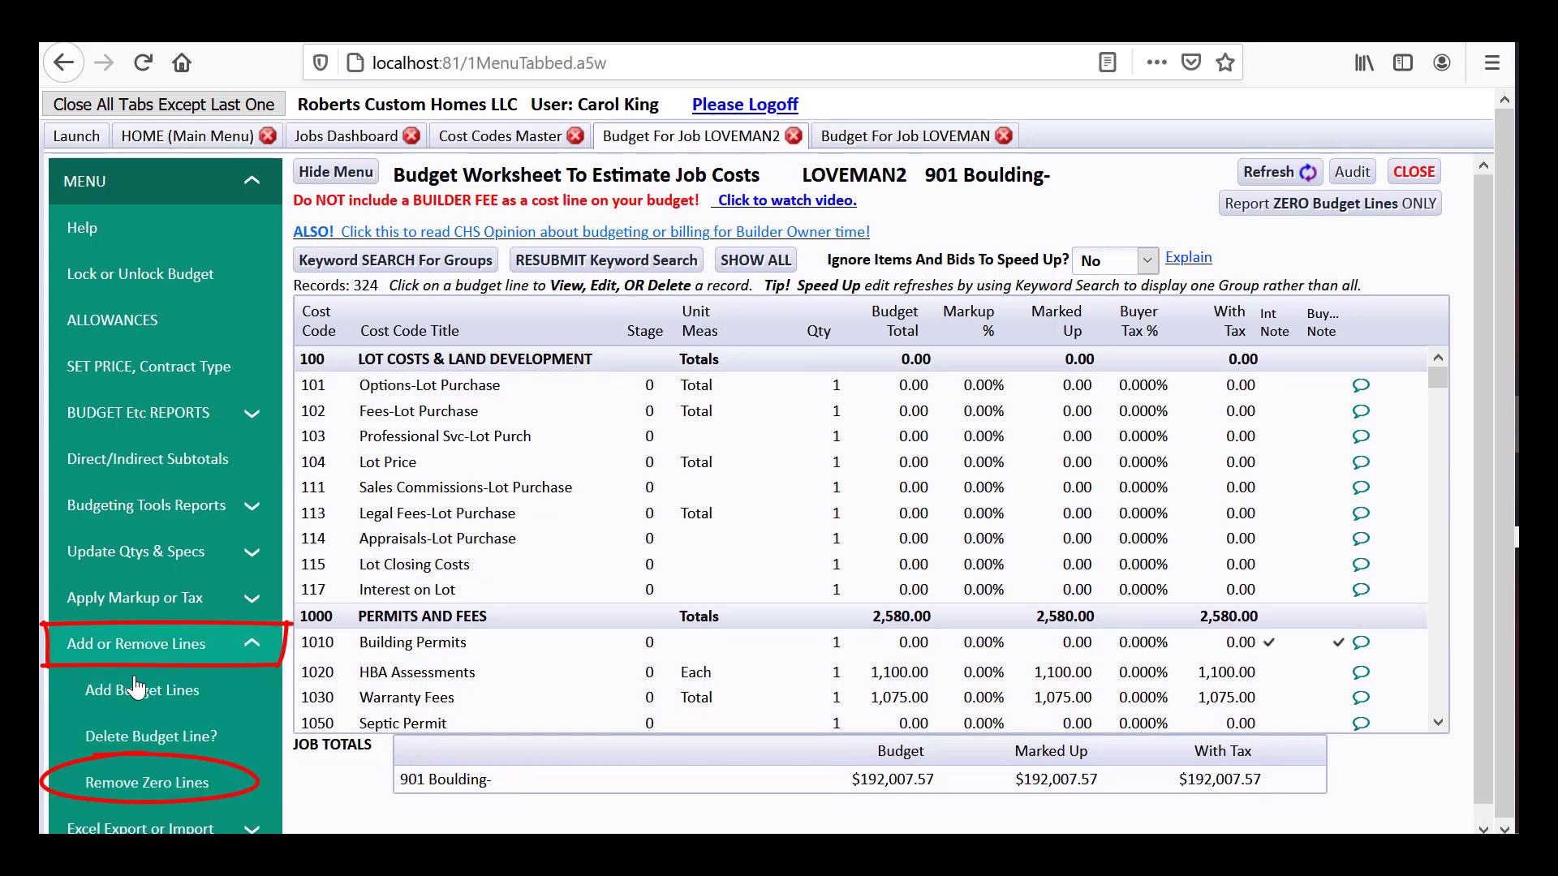
pyautogui.click(173, 784)
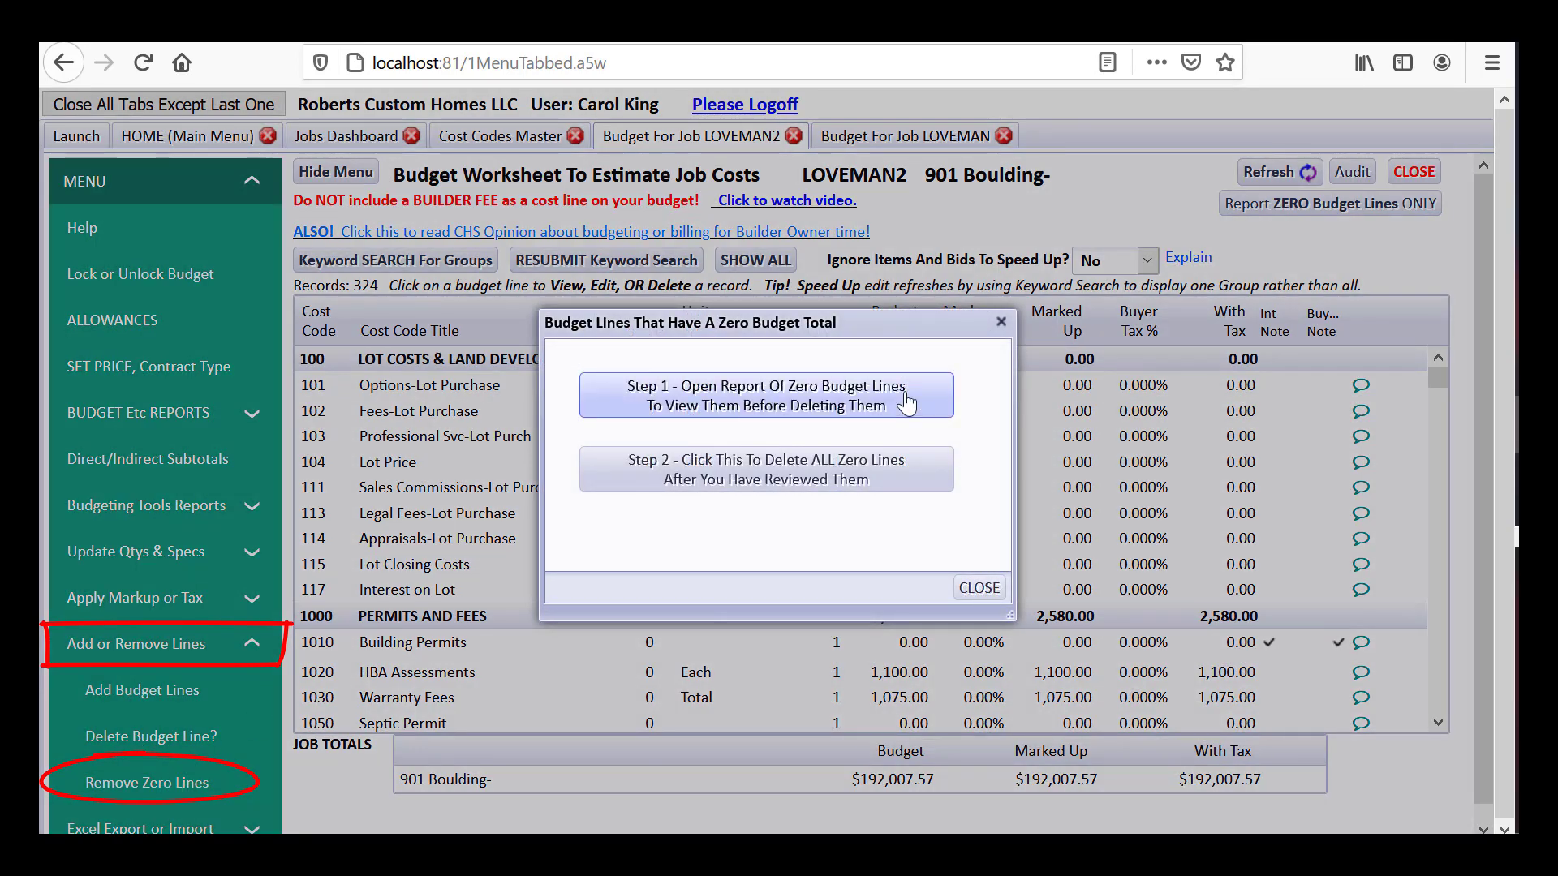
pyautogui.click(773, 486)
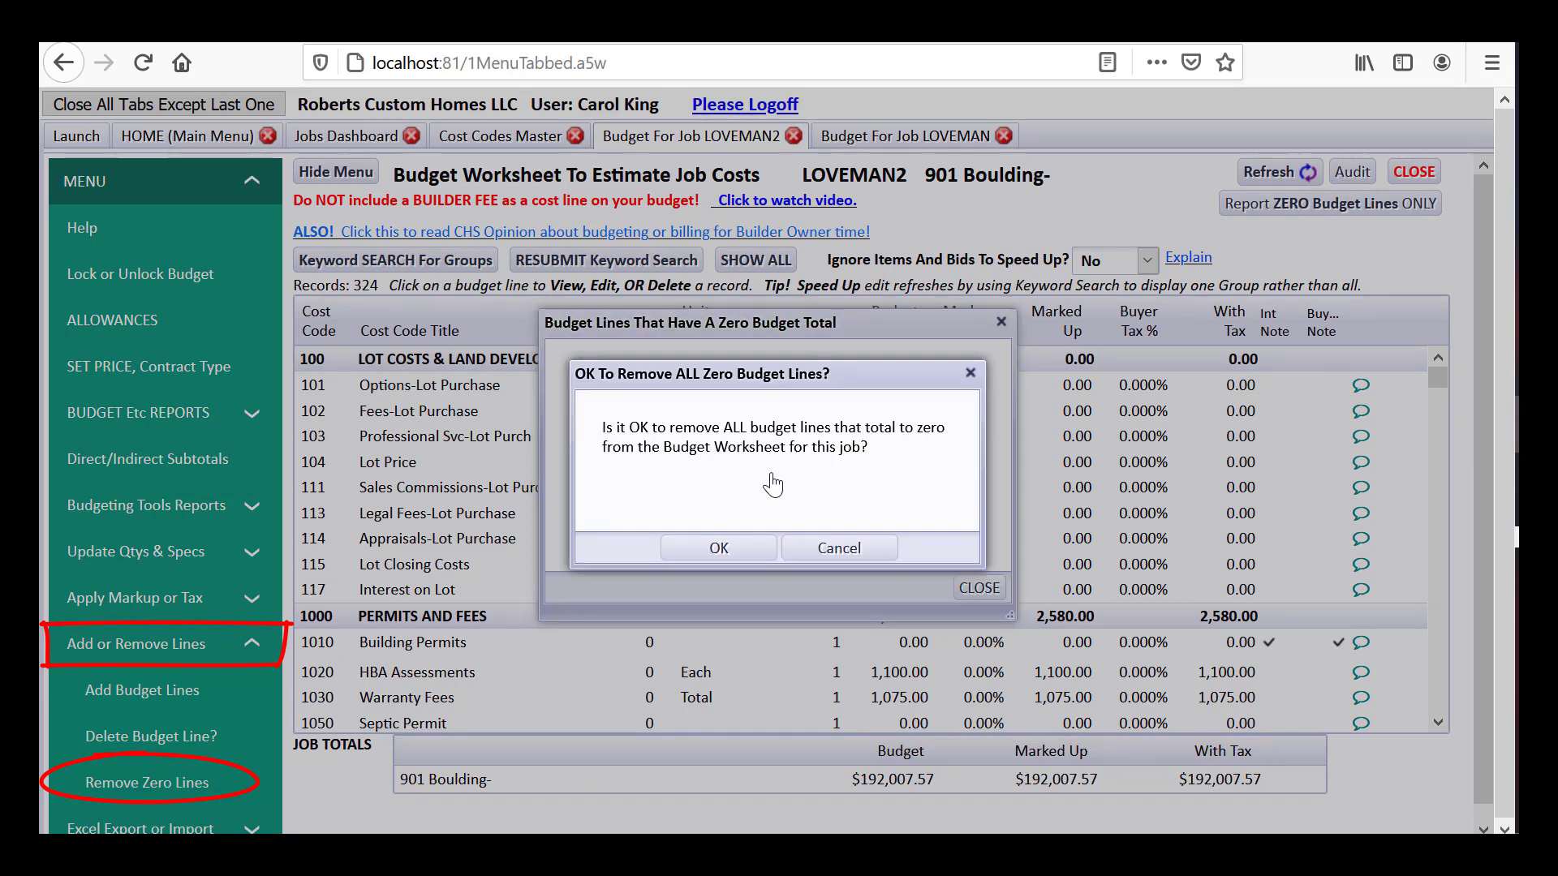
pyautogui.click(722, 548)
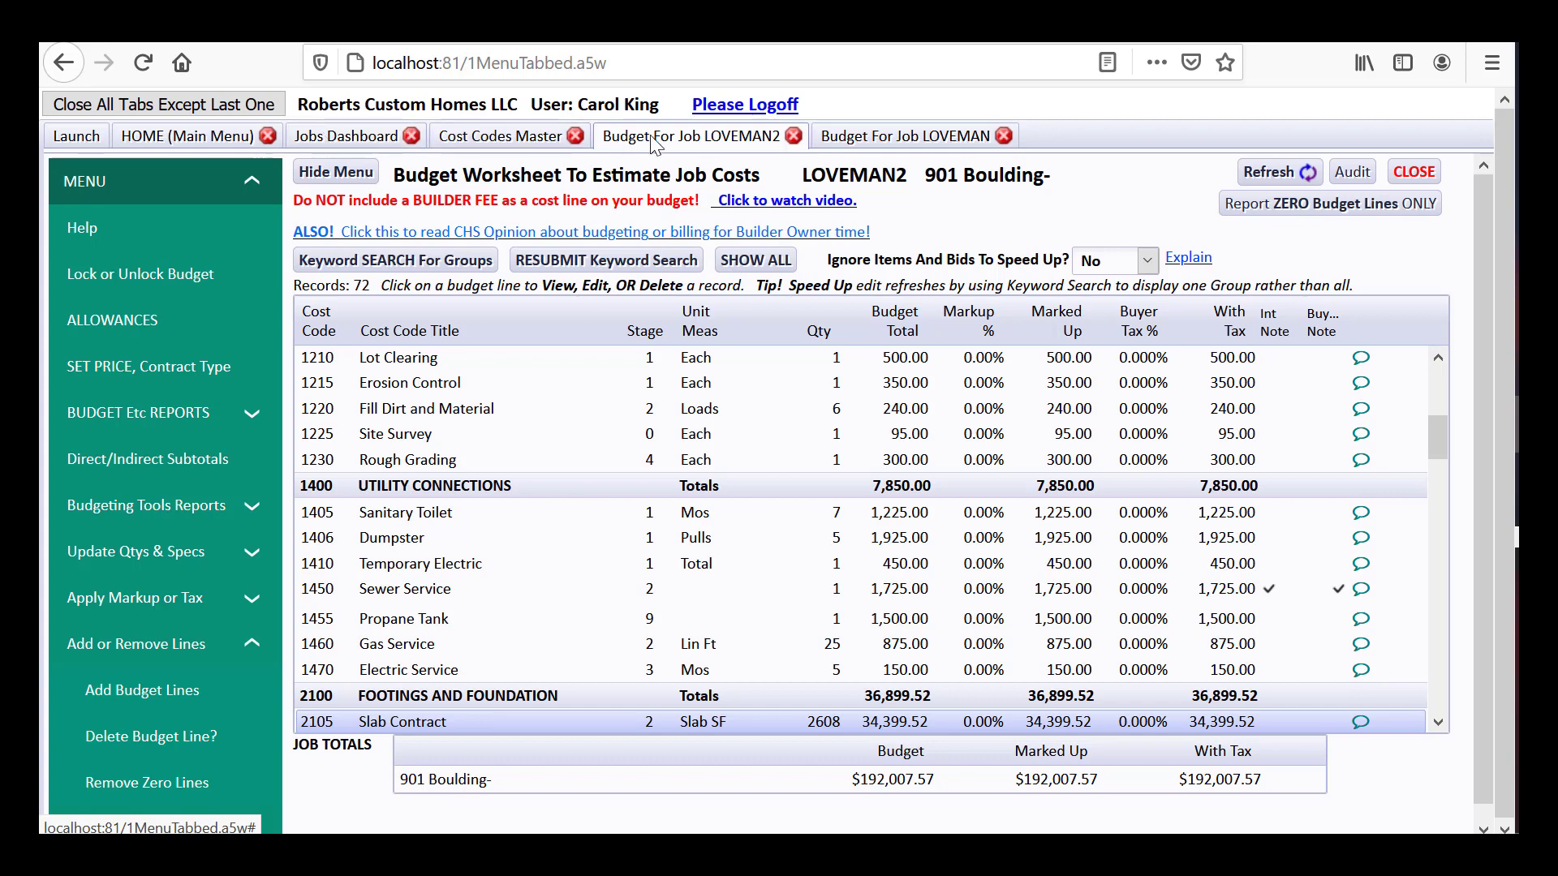
# Close the LOVEMAN2 budget worksheet and select LOVEMAN2 as the active job
pyautogui.click(1414, 172)
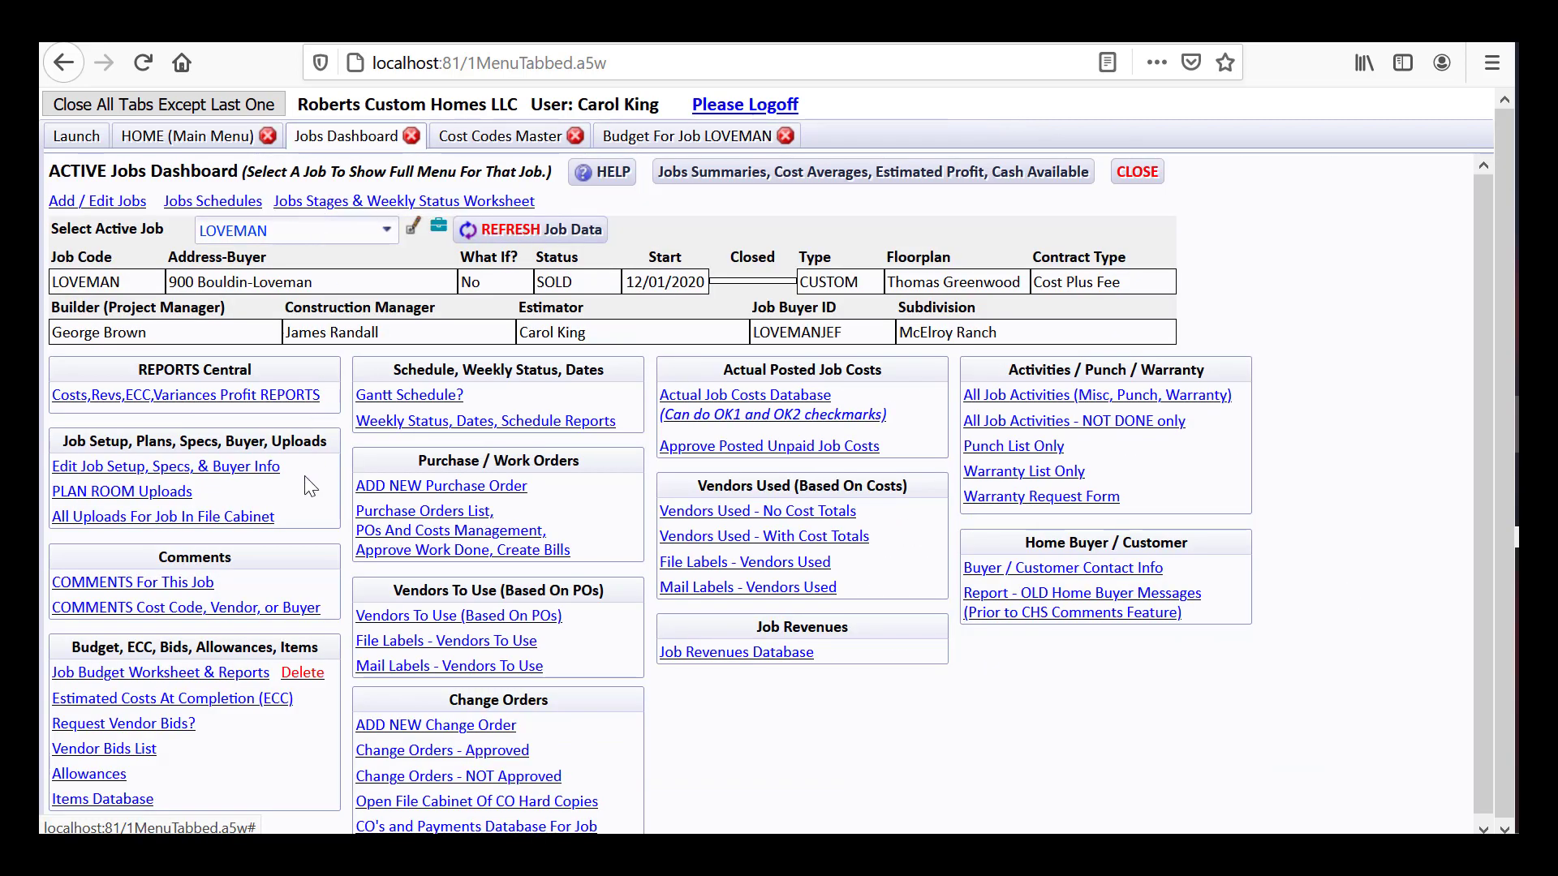
pyautogui.click(388, 235)
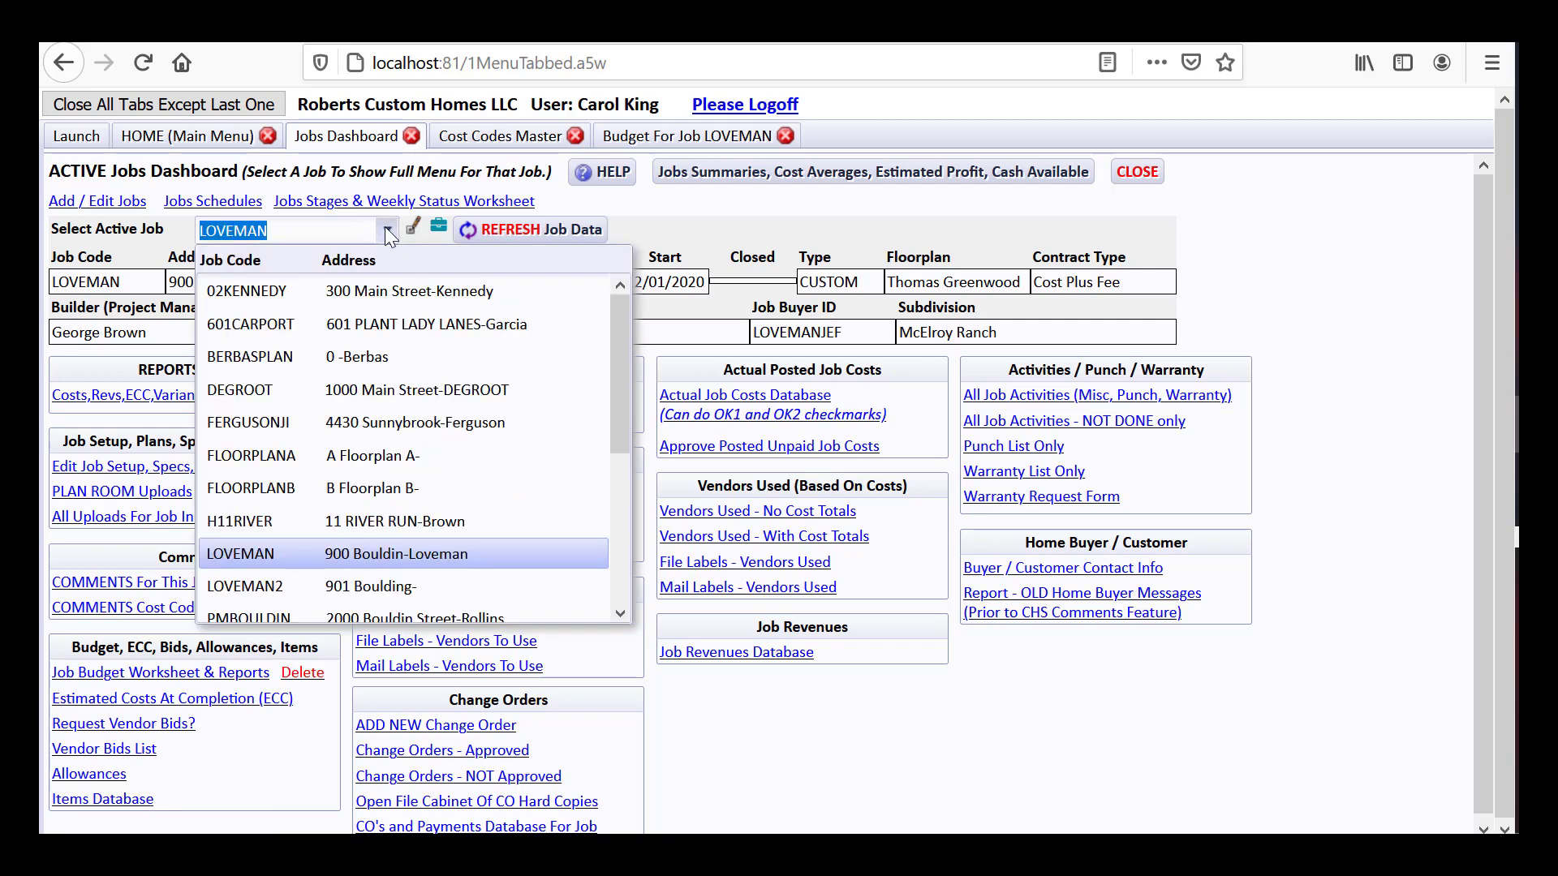
pyautogui.click(357, 586)
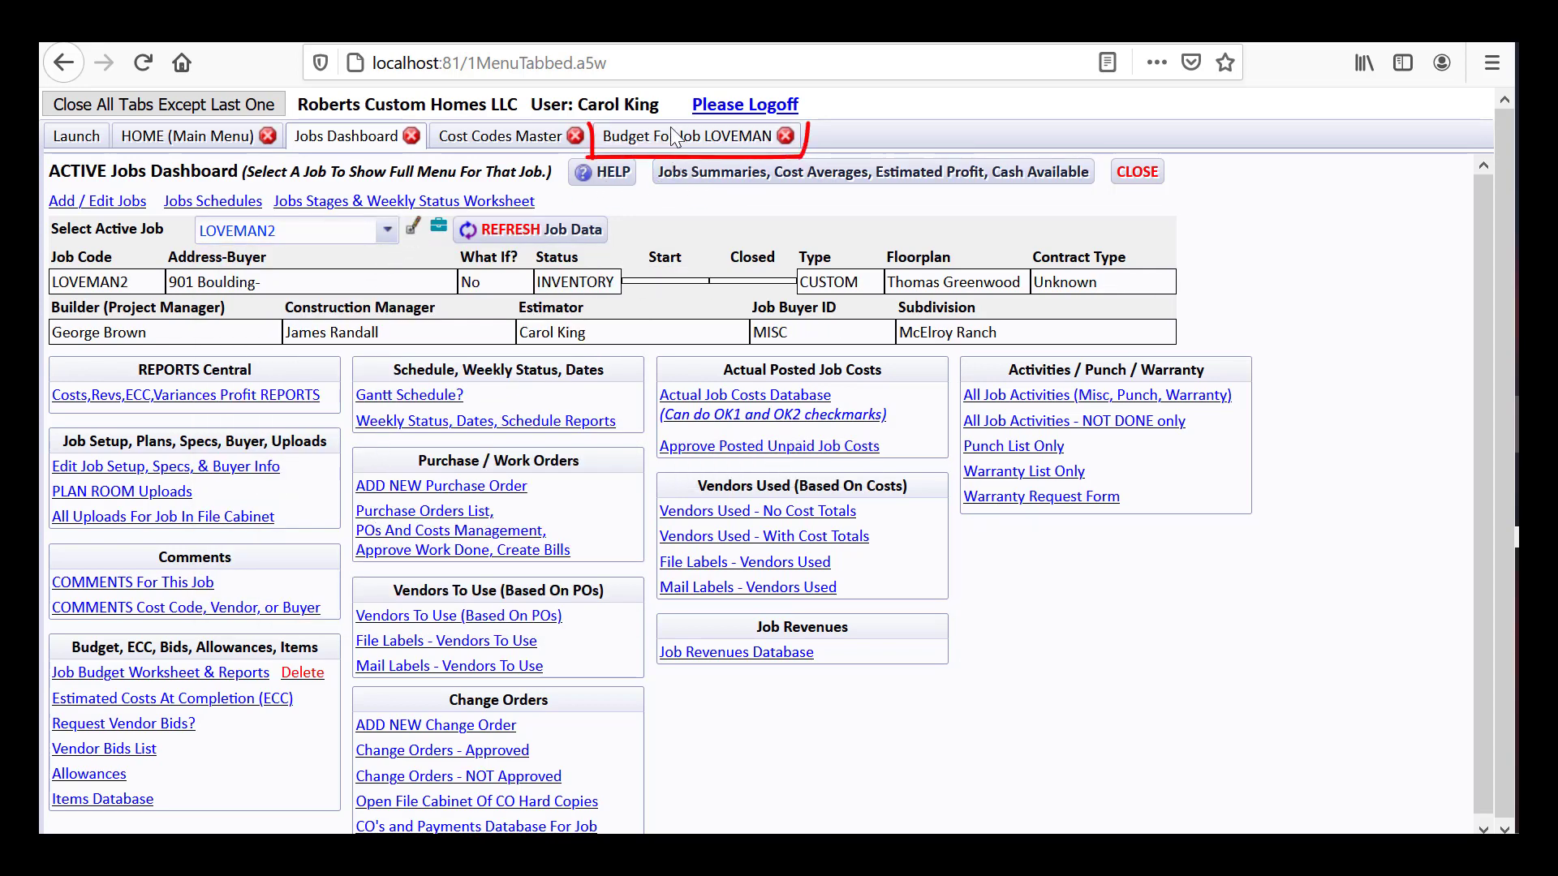
# Delete LOVEMAN2's existing job budget from the Jobs Dashboard
pyautogui.click(673, 137)
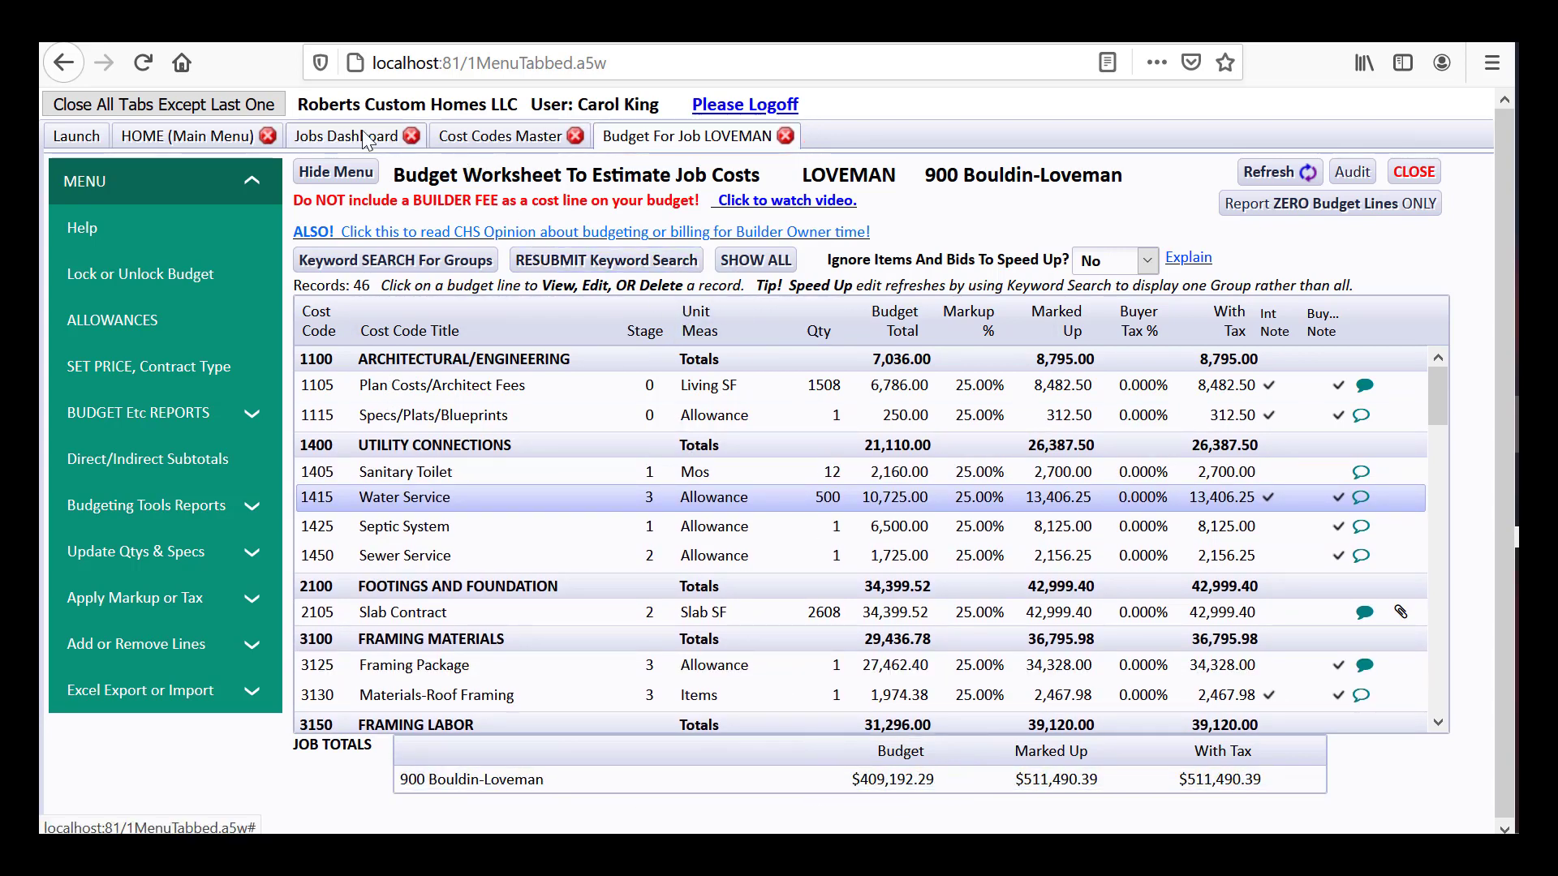
pyautogui.click(408, 142)
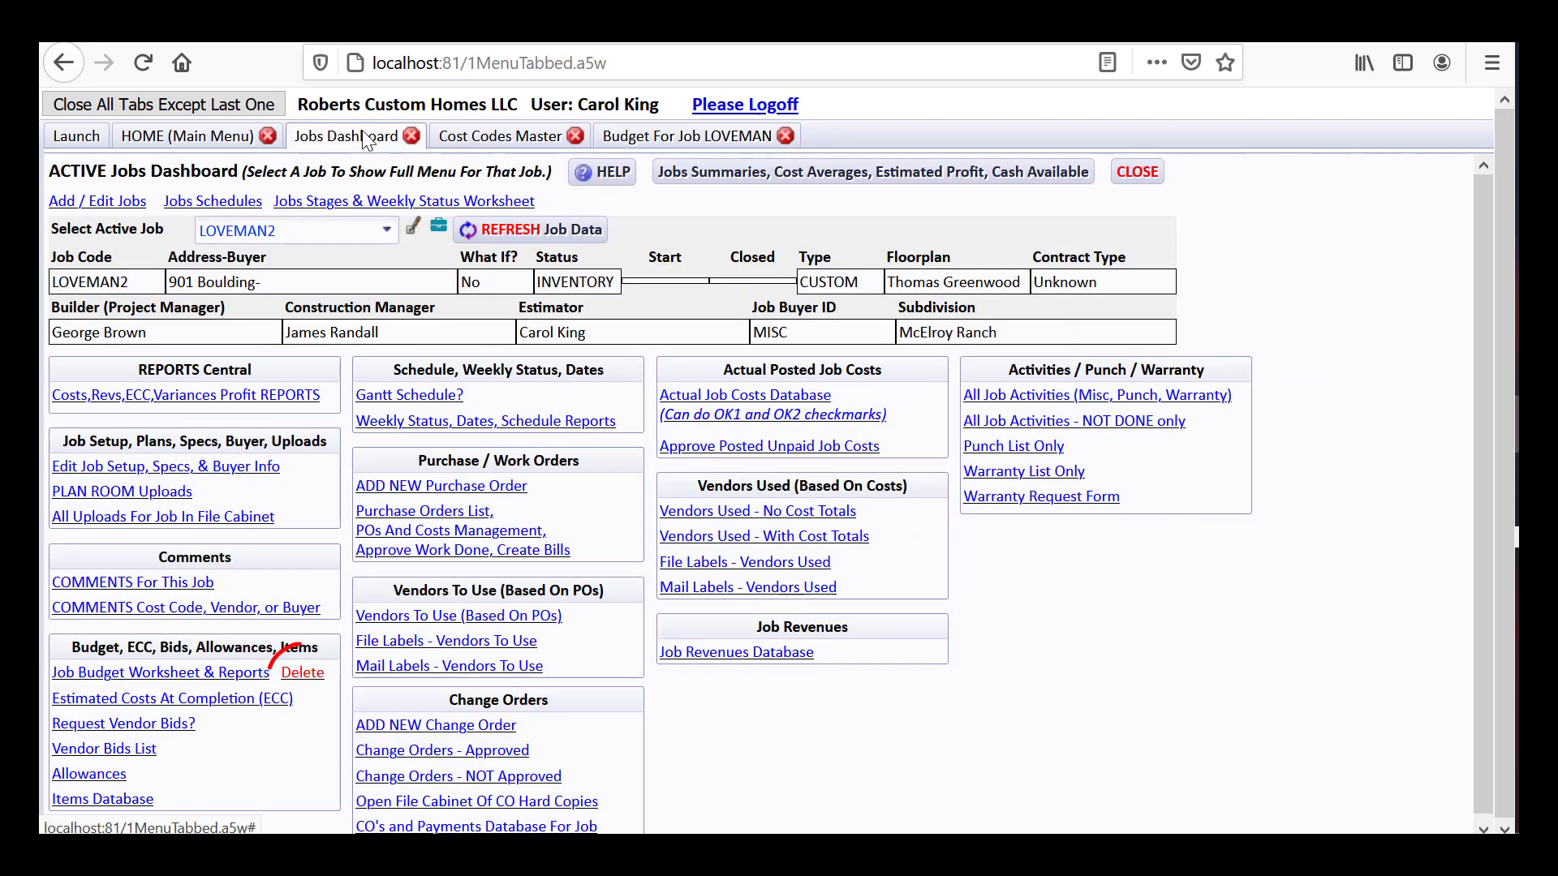
pyautogui.click(303, 675)
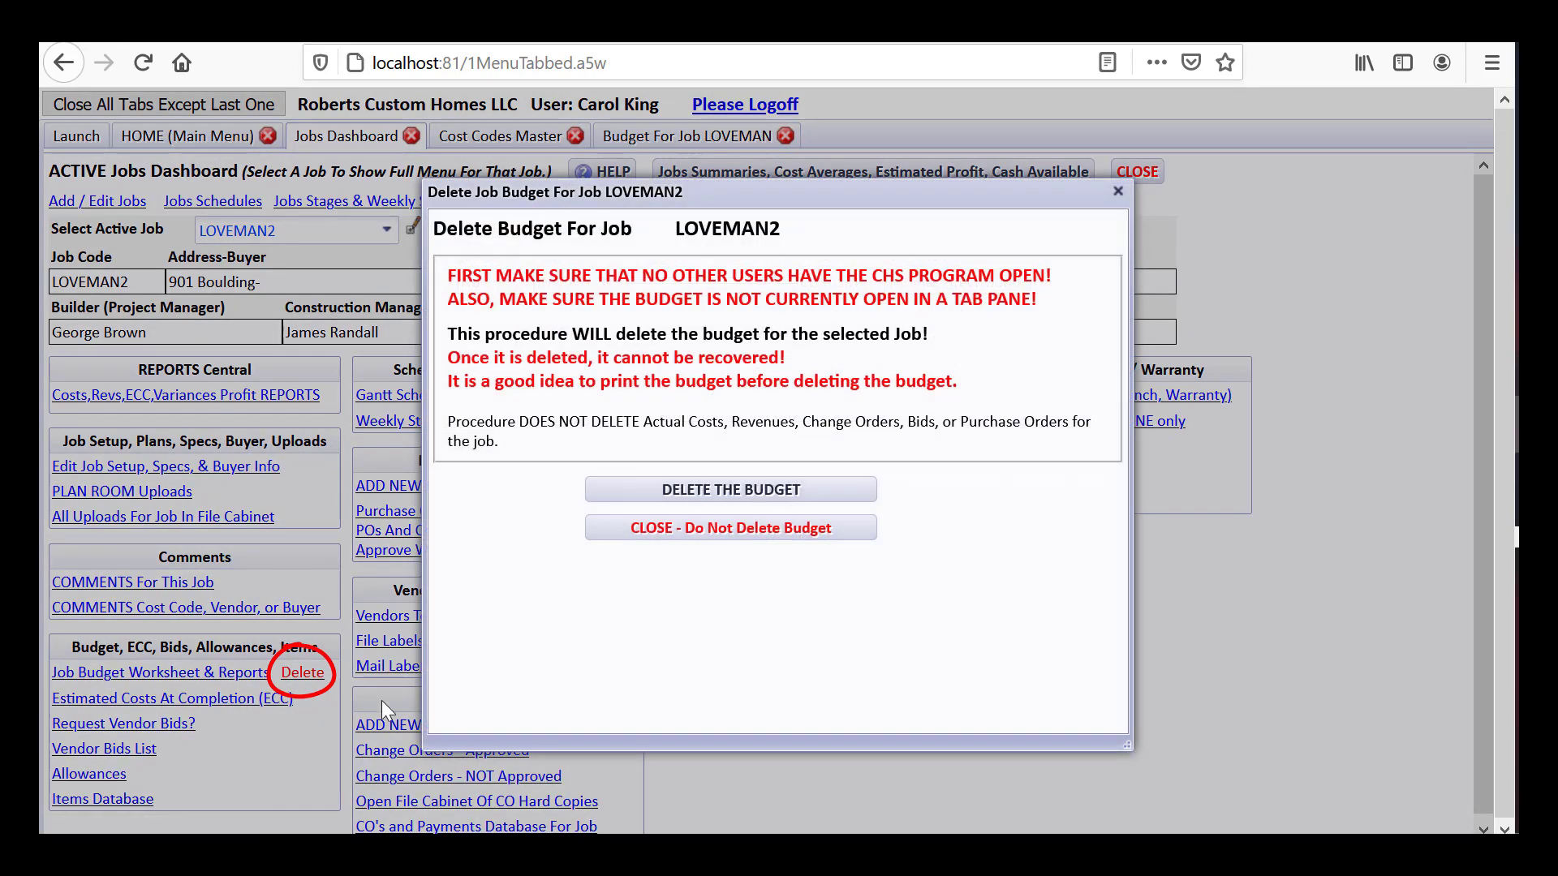
pyautogui.click(783, 626)
# Build LOVEMAN2's budget with OPTION 2, copying job LOVEMAN's budget, unit prices and item photos
pyautogui.click(213, 675)
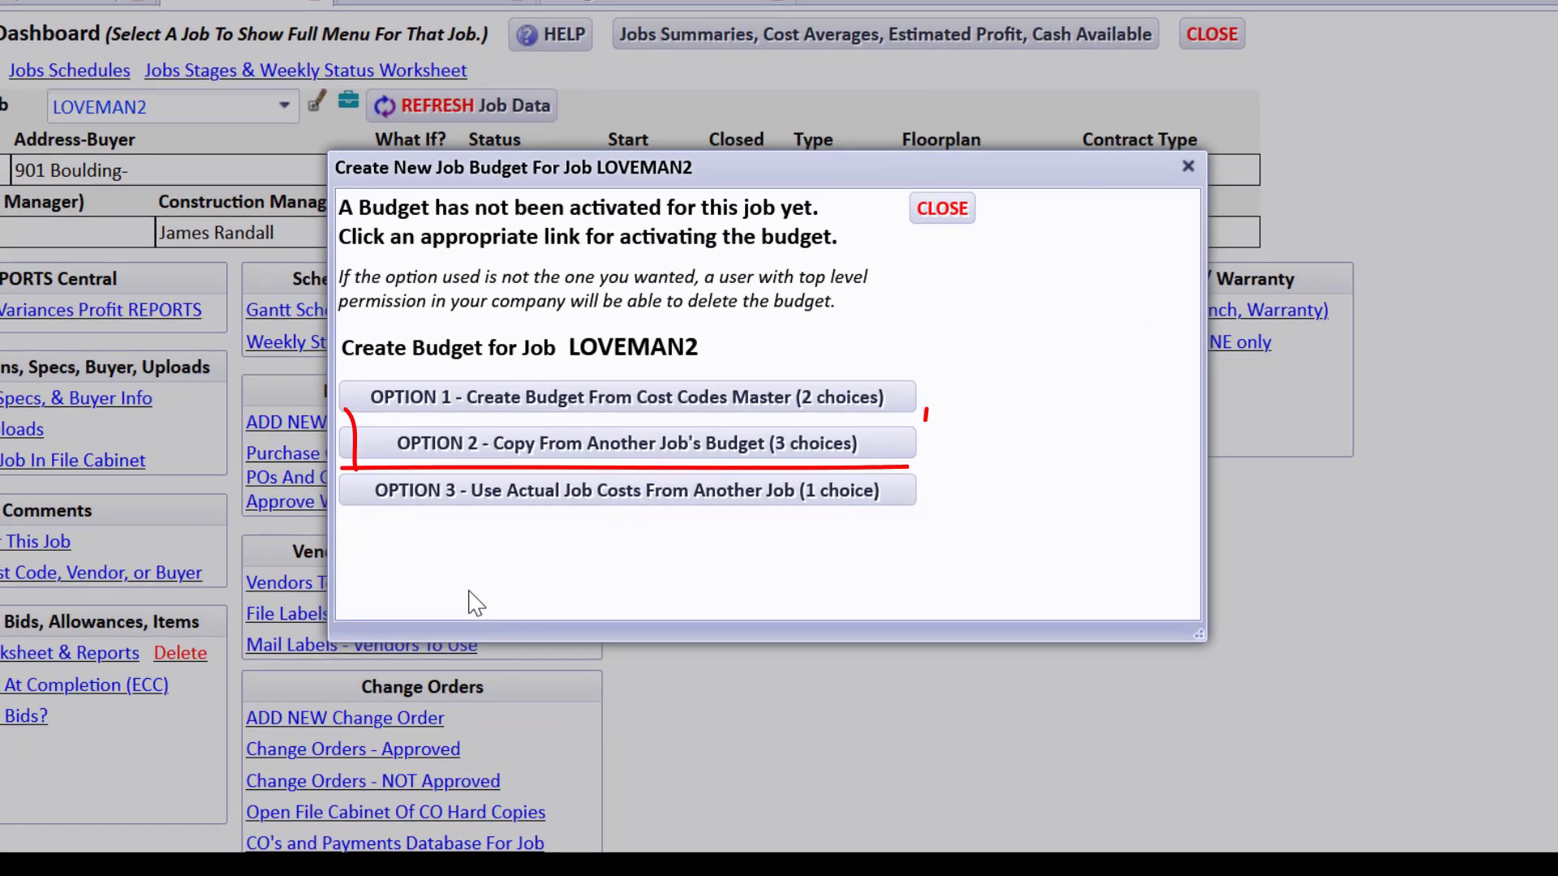
pyautogui.click(589, 449)
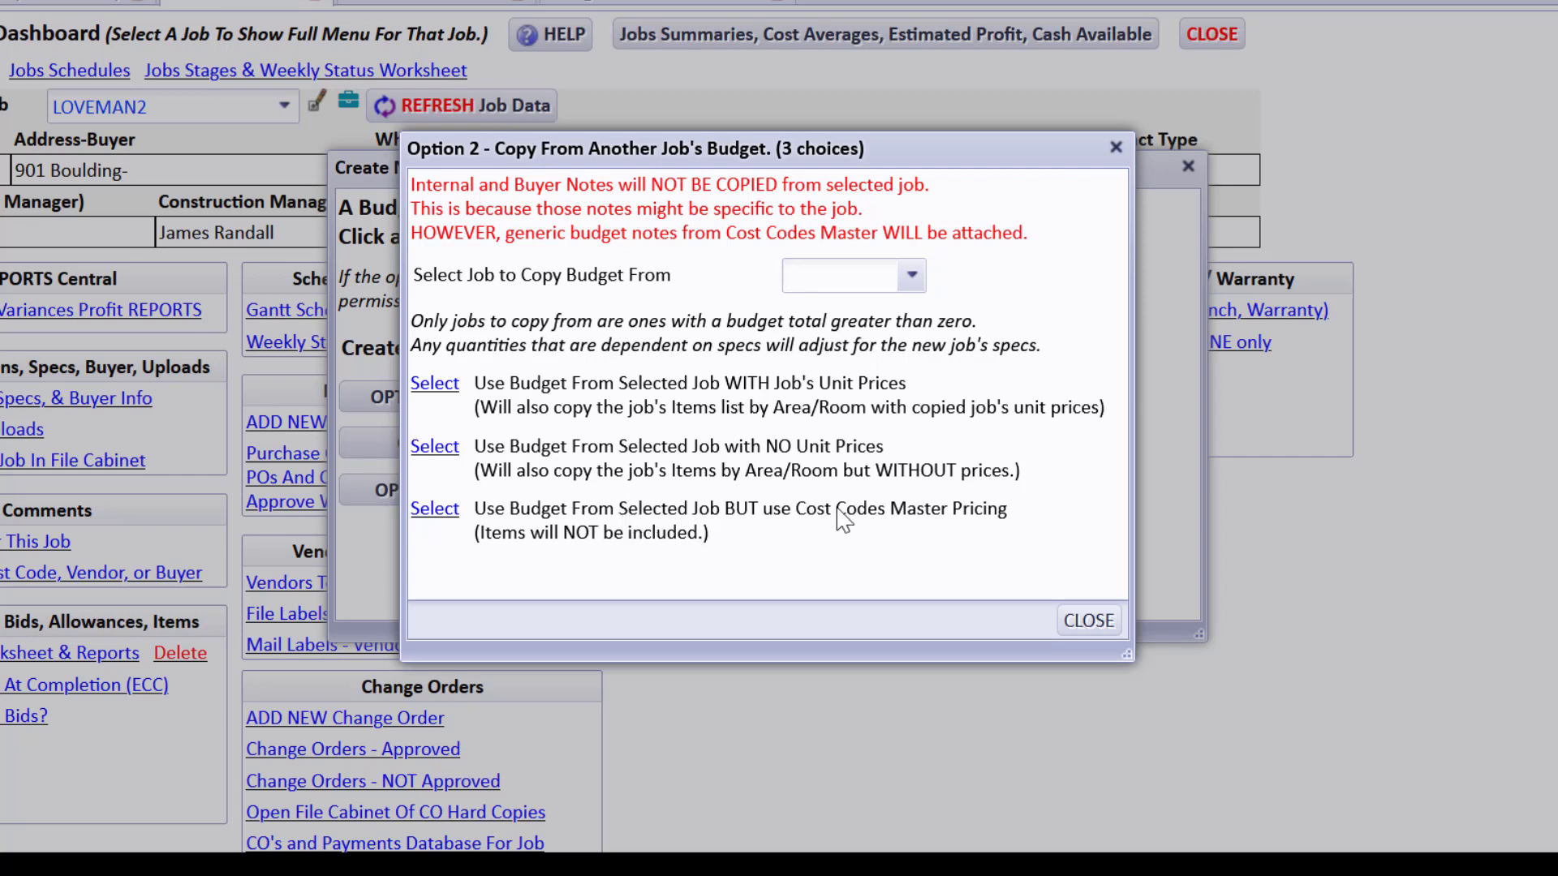
pyautogui.click(913, 278)
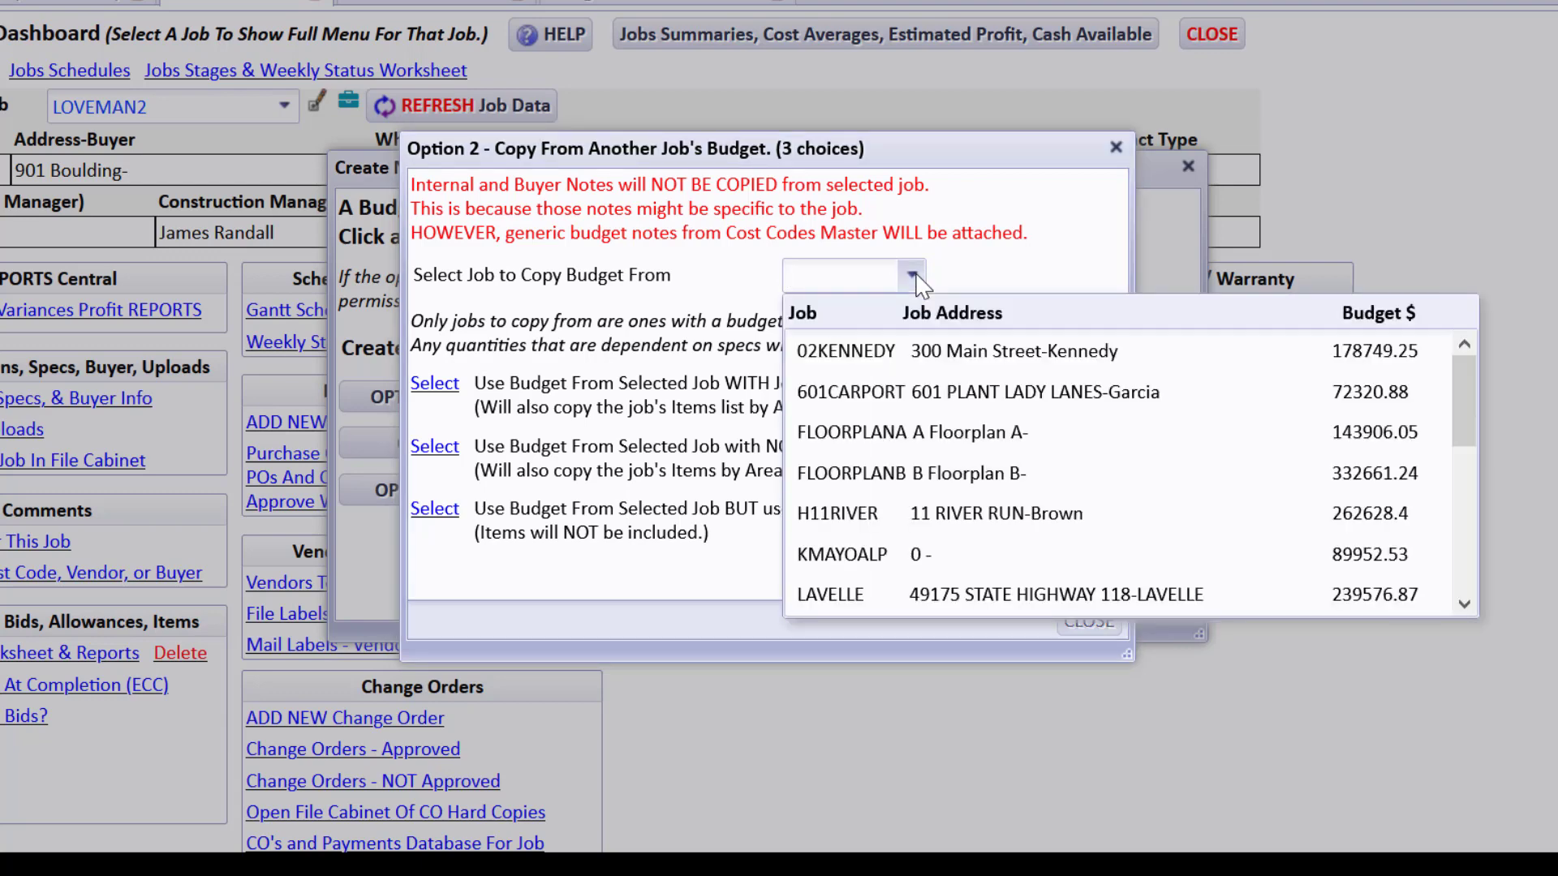
pyautogui.write('lov')
pyautogui.click(1353, 359)
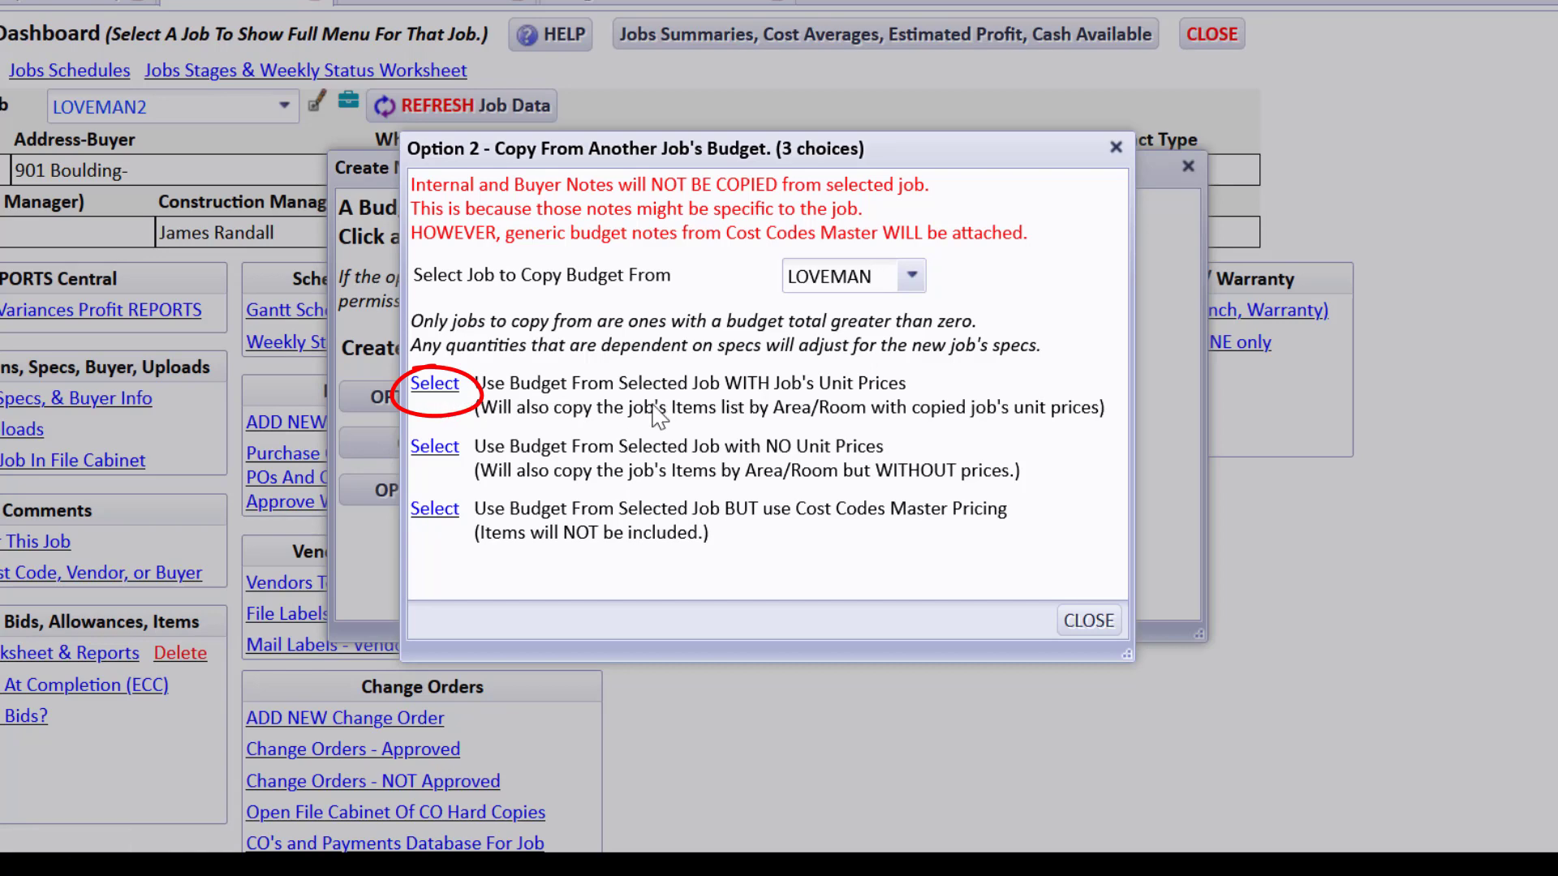
pyautogui.click(436, 385)
pyautogui.click(628, 583)
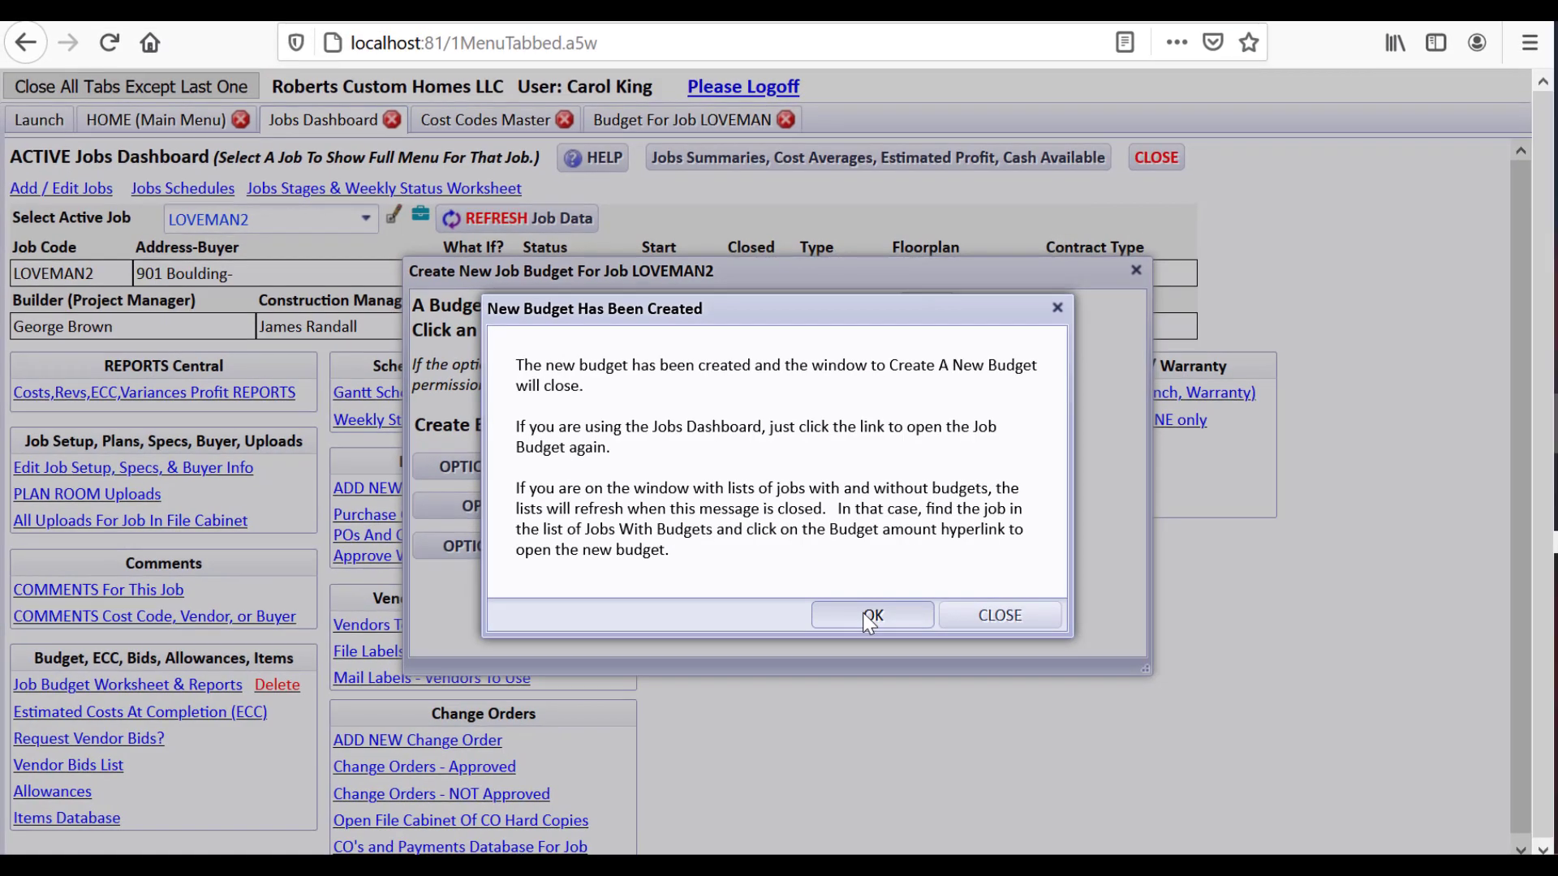
pyautogui.click(872, 619)
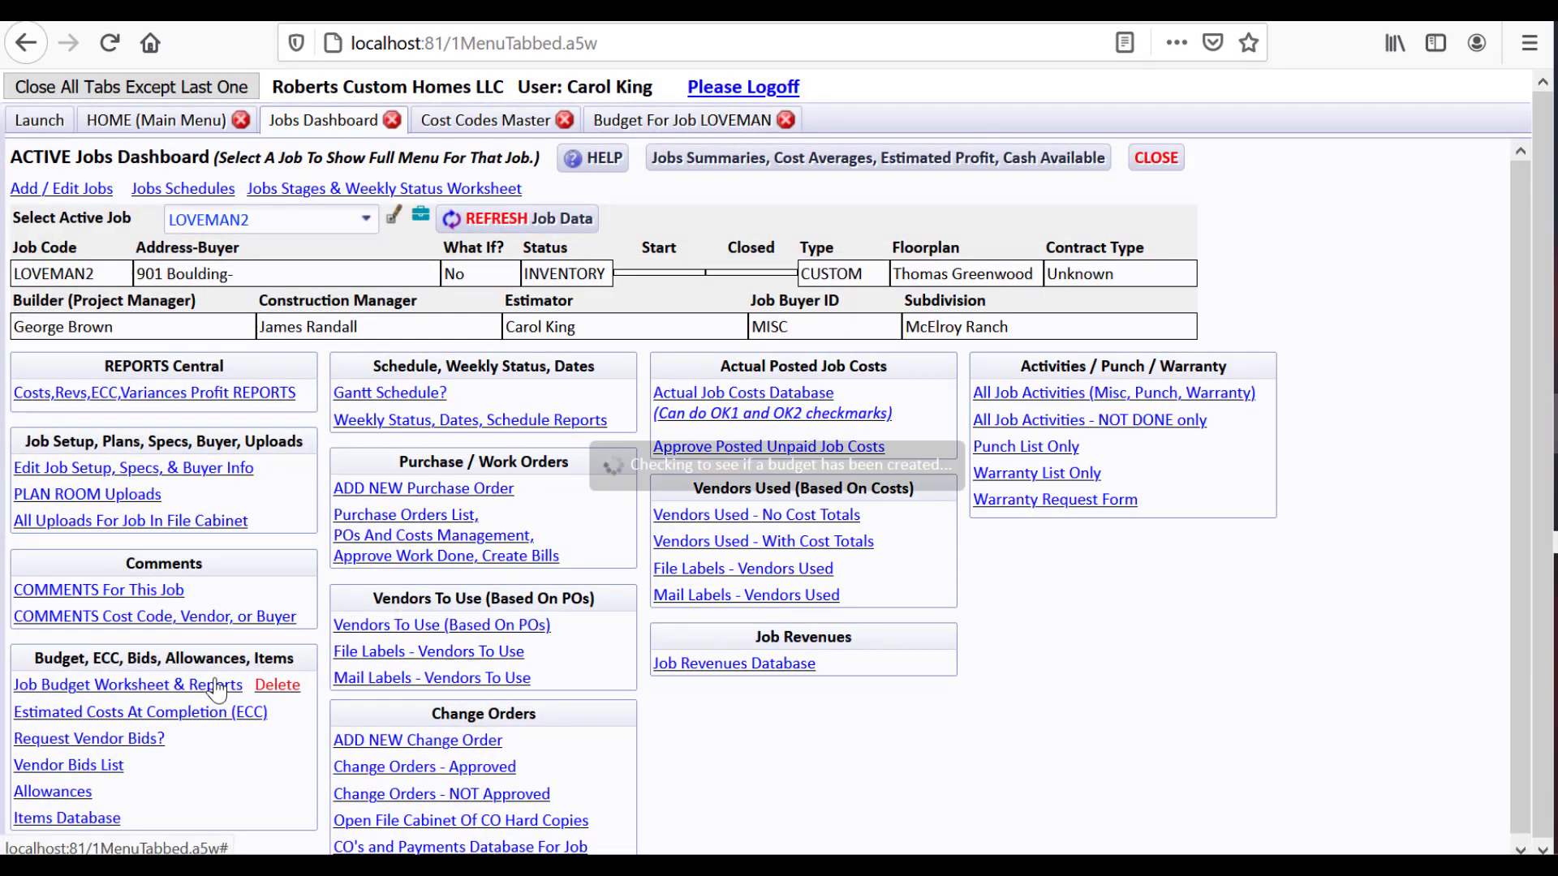
pyautogui.click(227, 686)
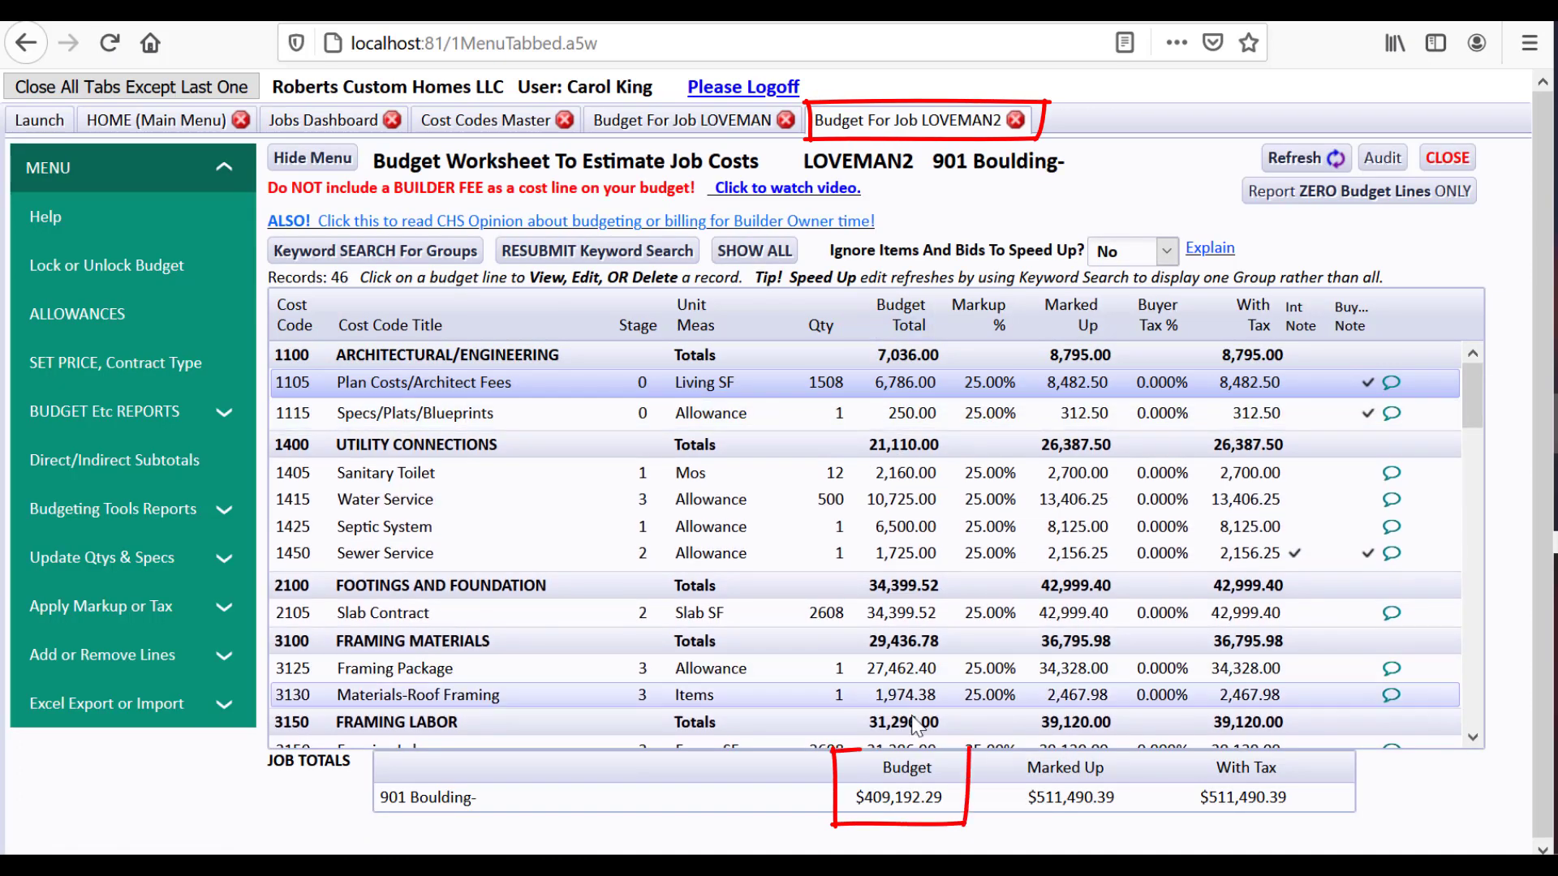
# Compare LOVEMAN2's Job Total against LOVEMAN's $409,192.29, then close the LOVEMAN2 worksheet
pyautogui.click(728, 123)
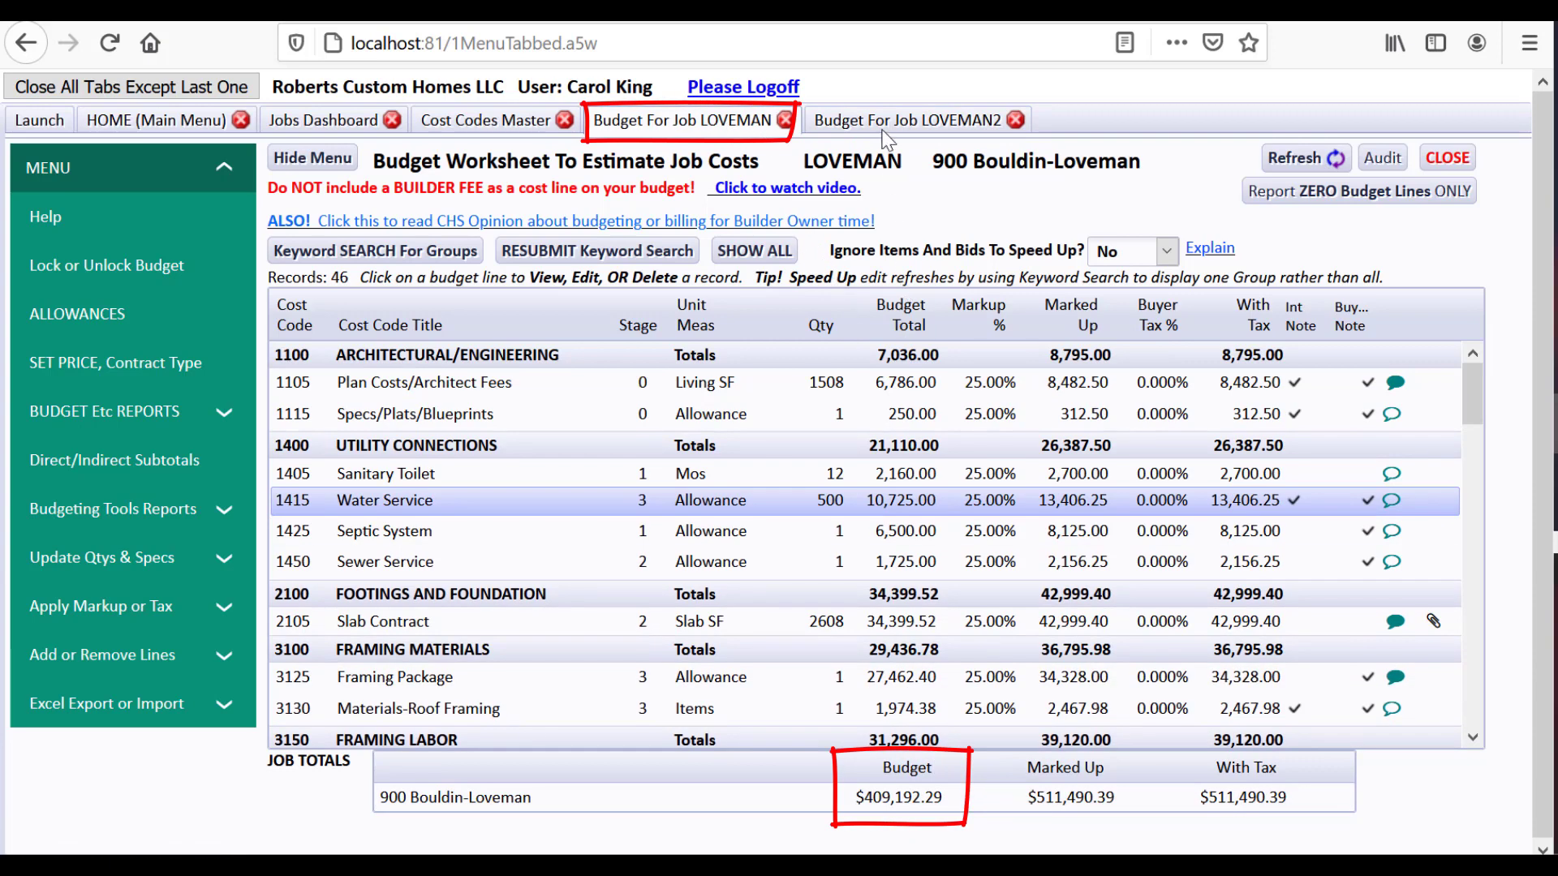
pyautogui.click(905, 120)
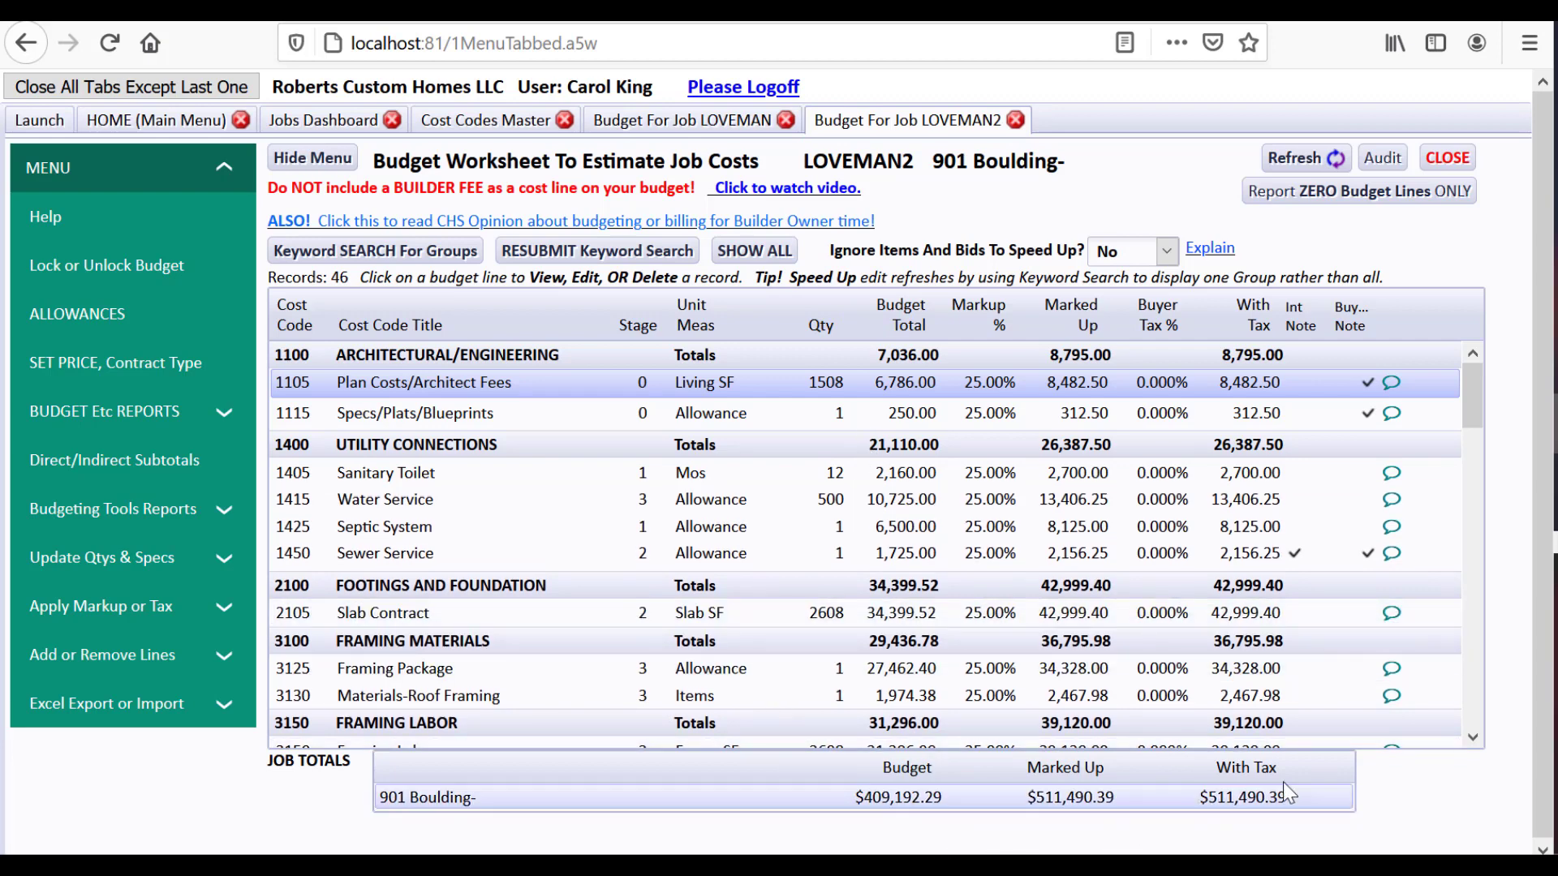
pyautogui.moveTo(1472, 393); pyautogui.dragTo(1472, 403)
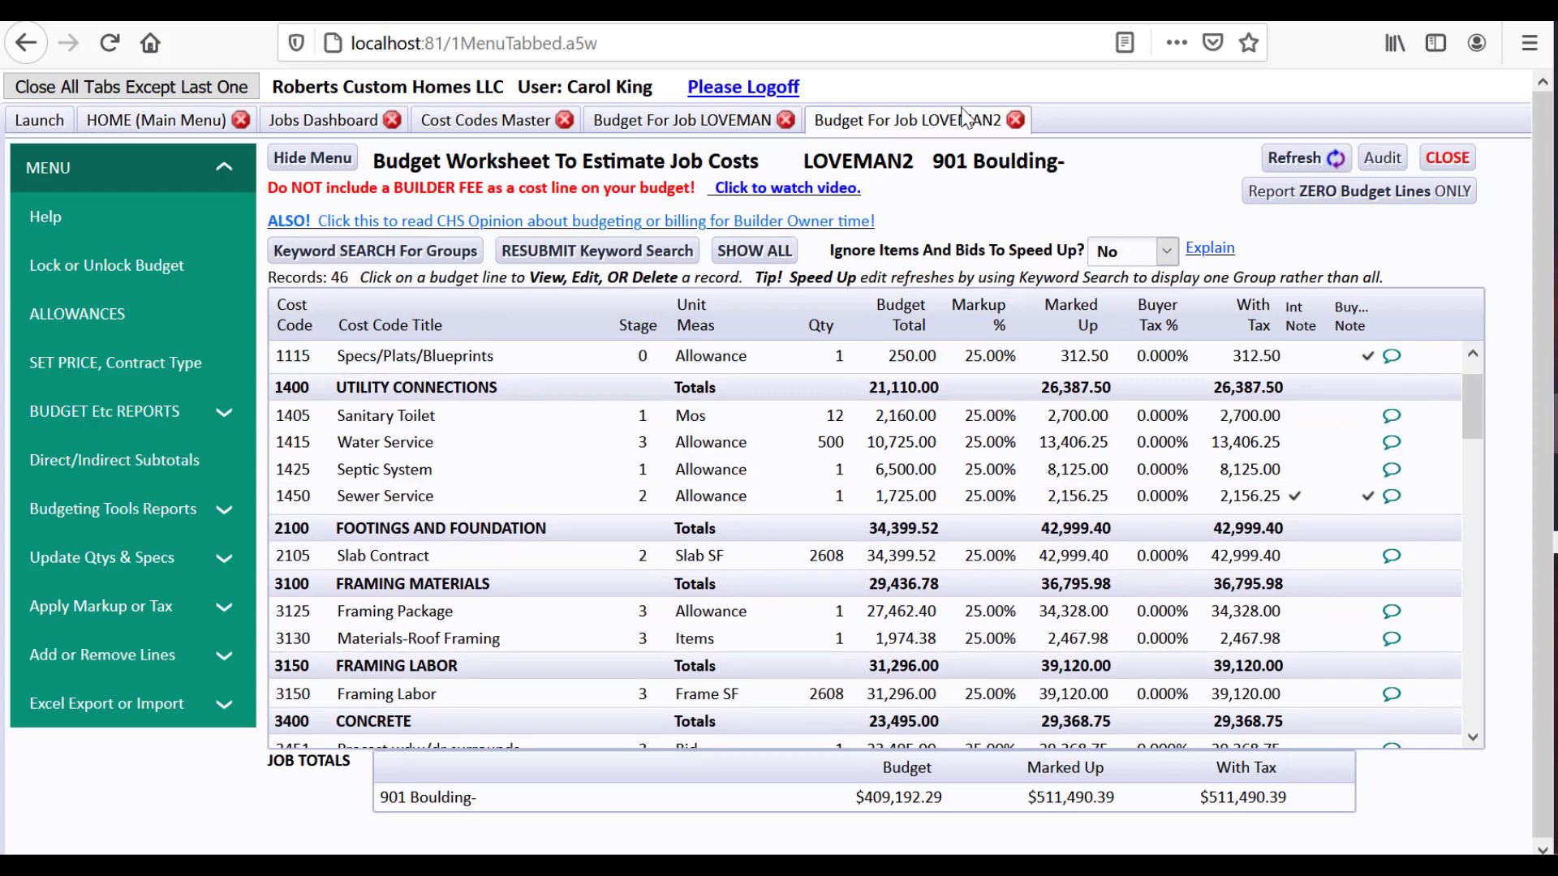
pyautogui.click(1014, 121)
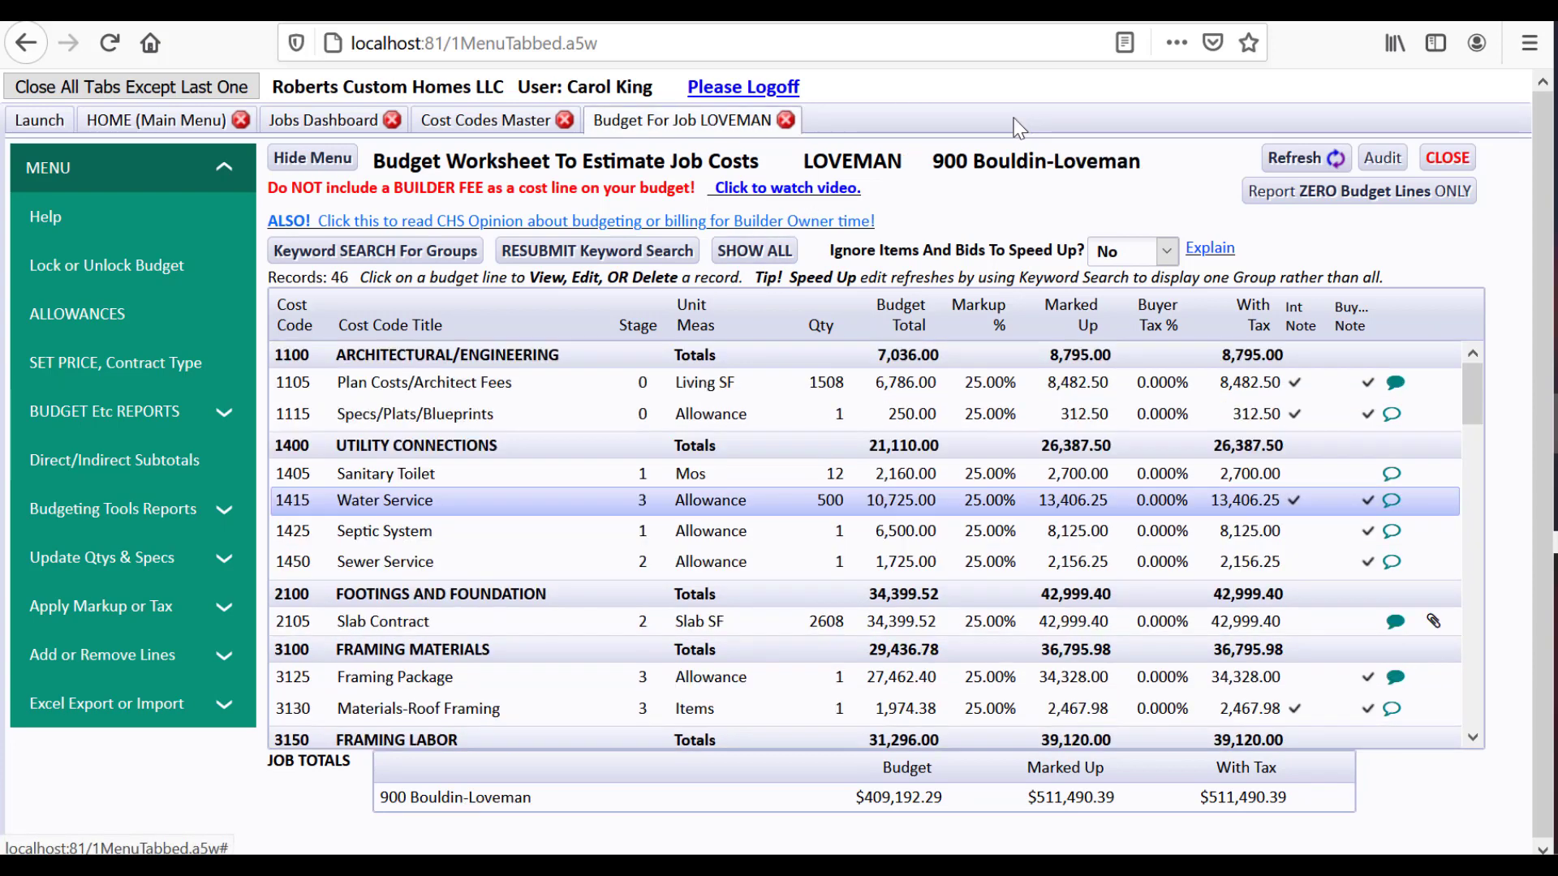
# Delete LOVEMAN2's copied budget from the Jobs Dashboard
pyautogui.click(357, 122)
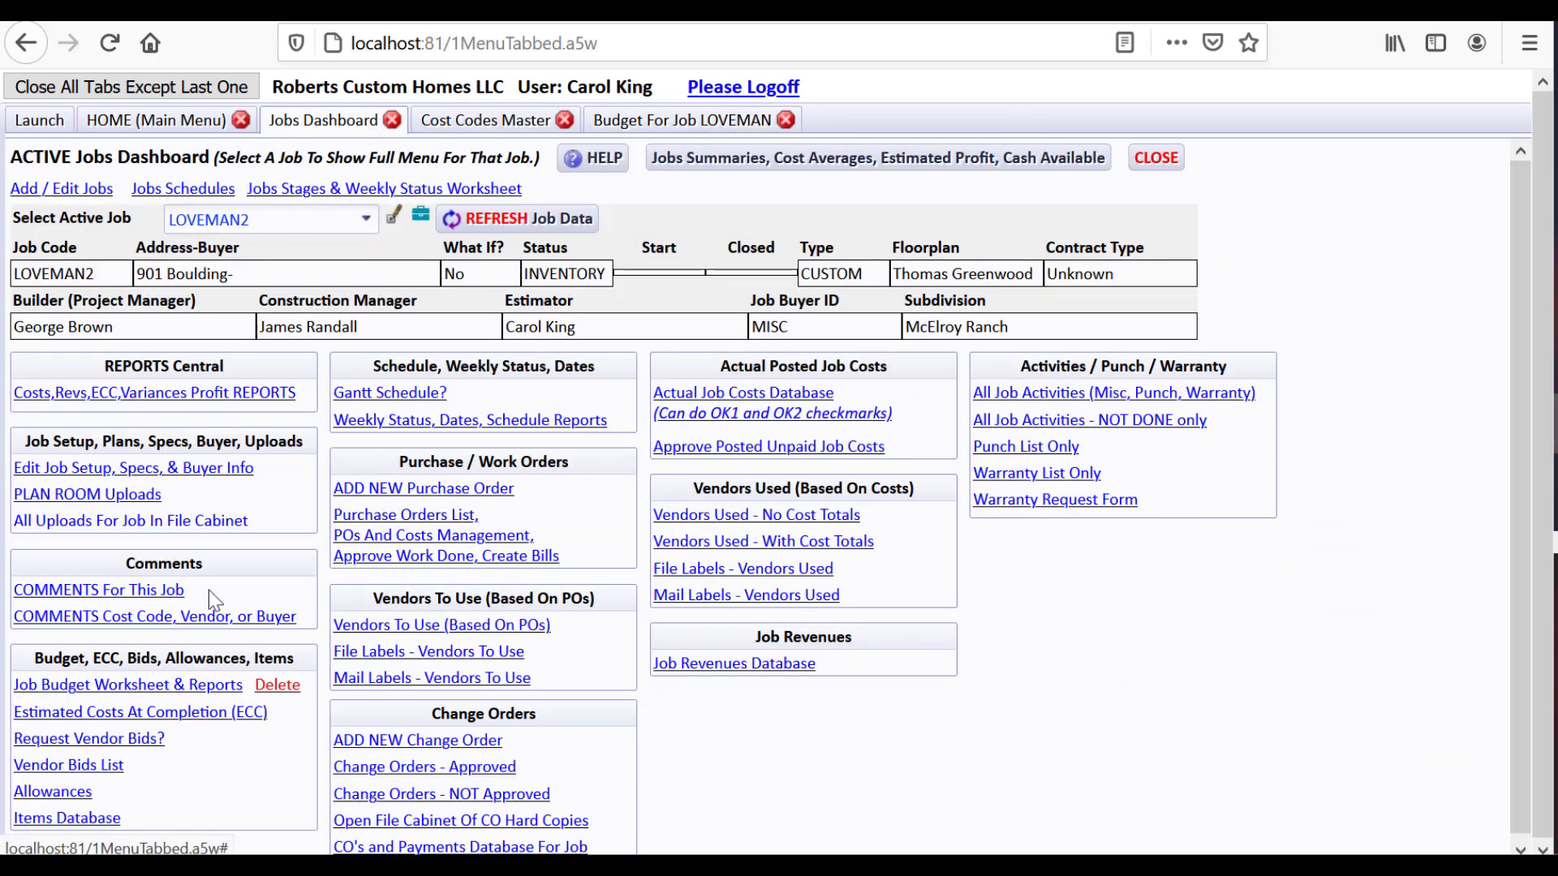
pyautogui.click(265, 695)
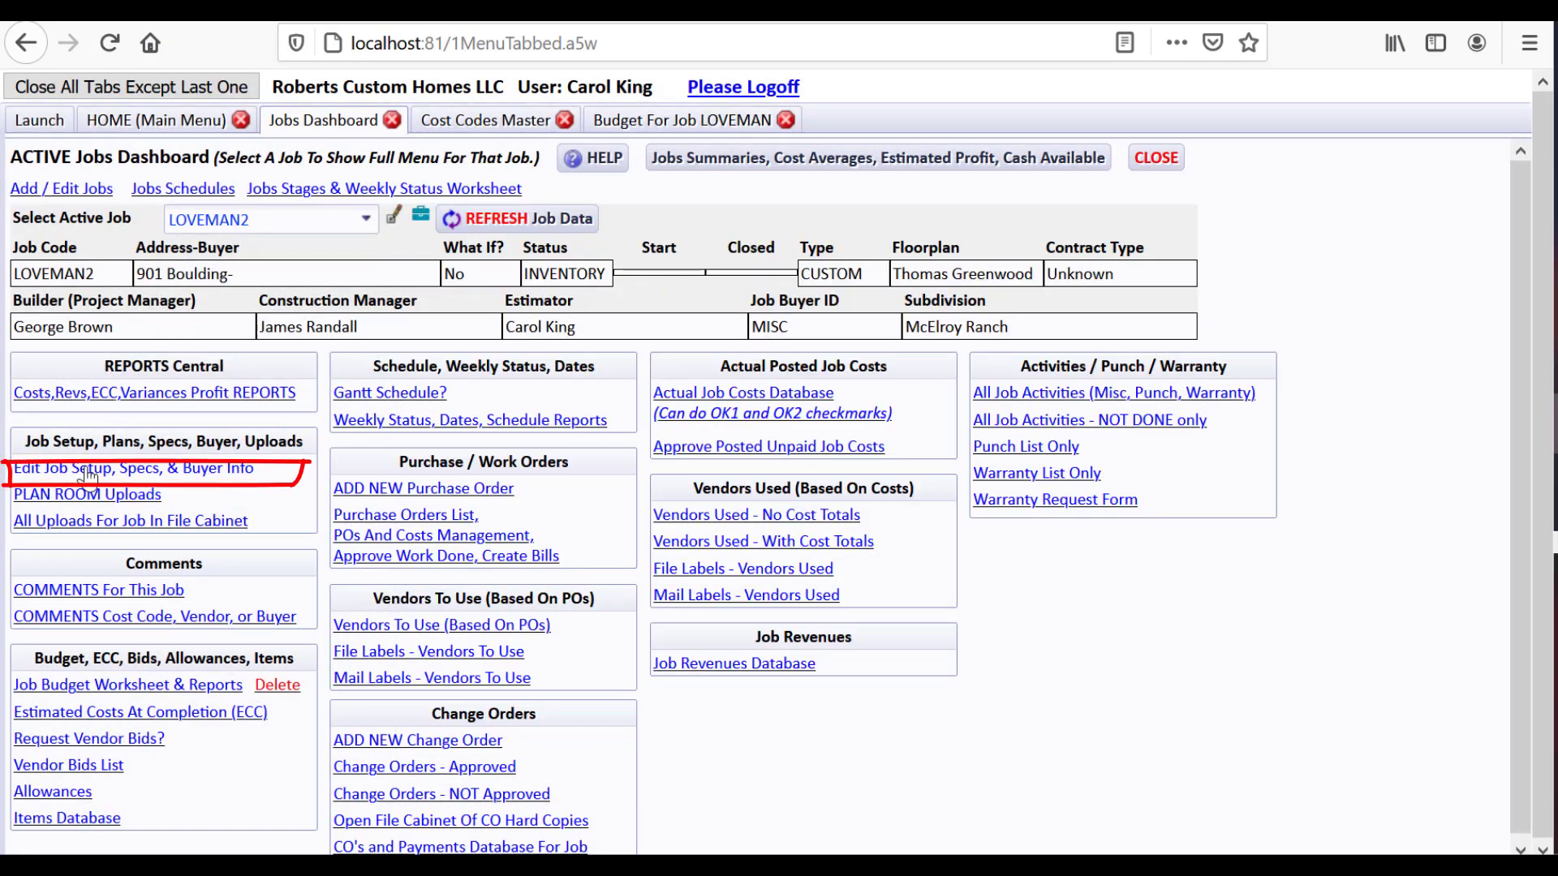
pyautogui.click(89, 474)
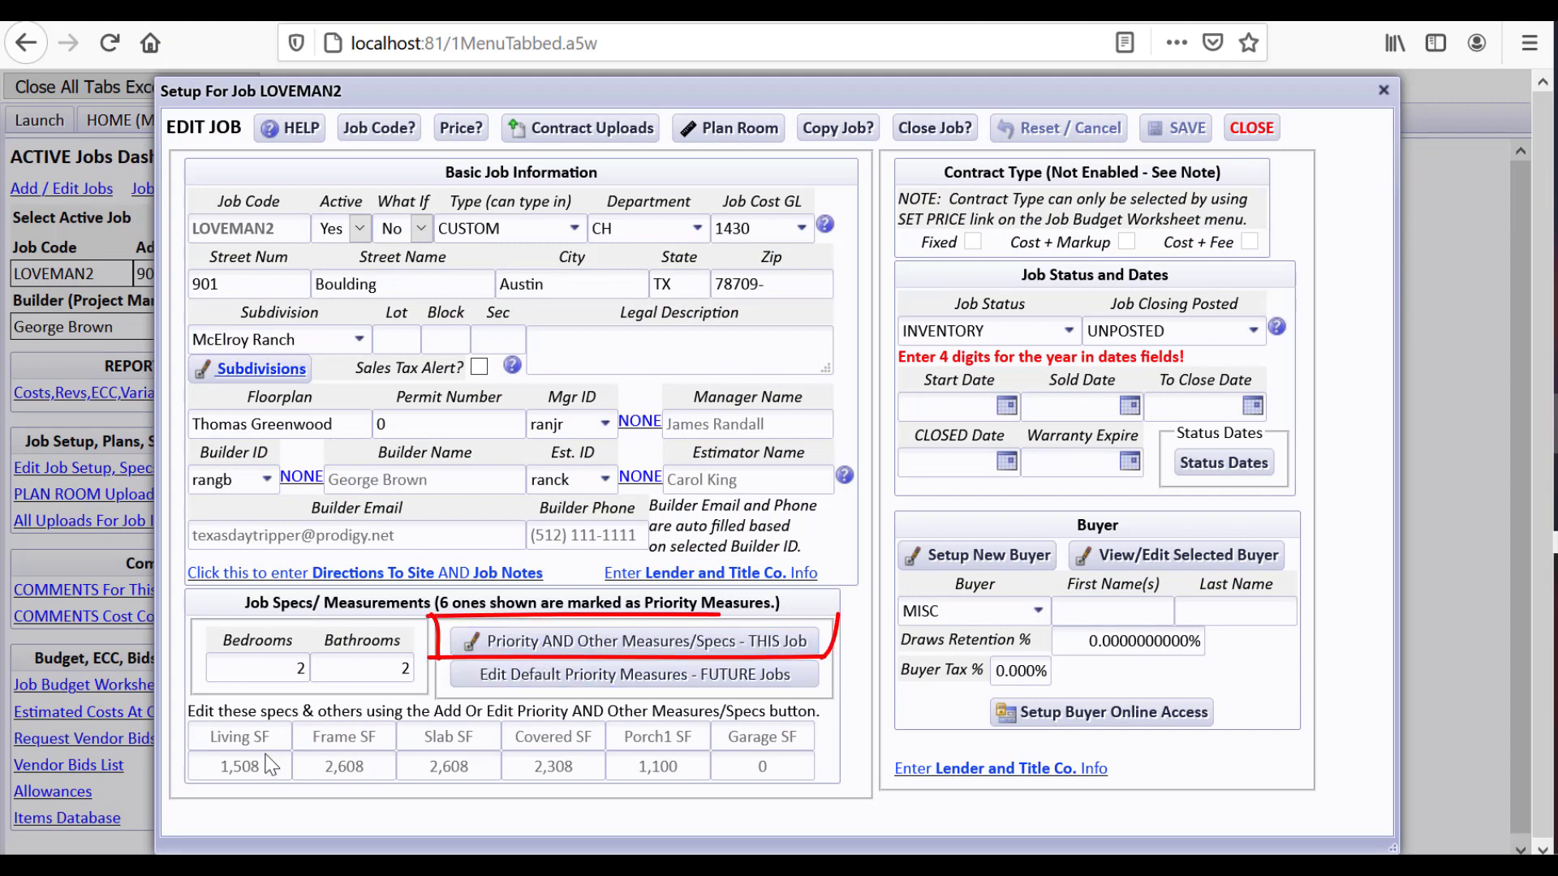
# Change the Living SF quantity in Priority AND Other Measures from 1,508 to 1,600
pyautogui.click(510, 642)
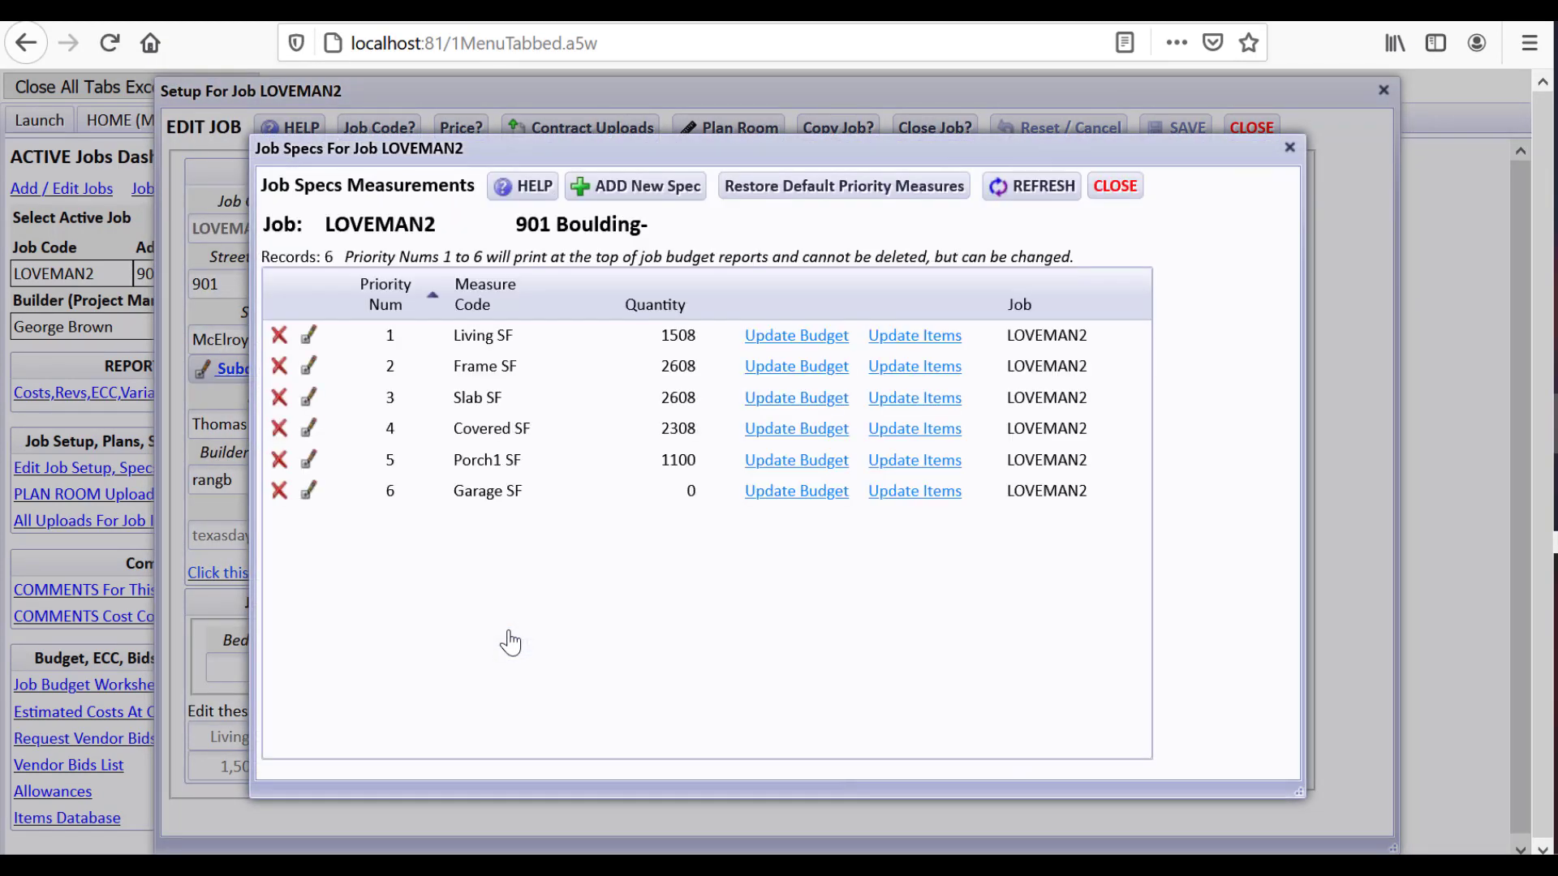
pyautogui.click(309, 334)
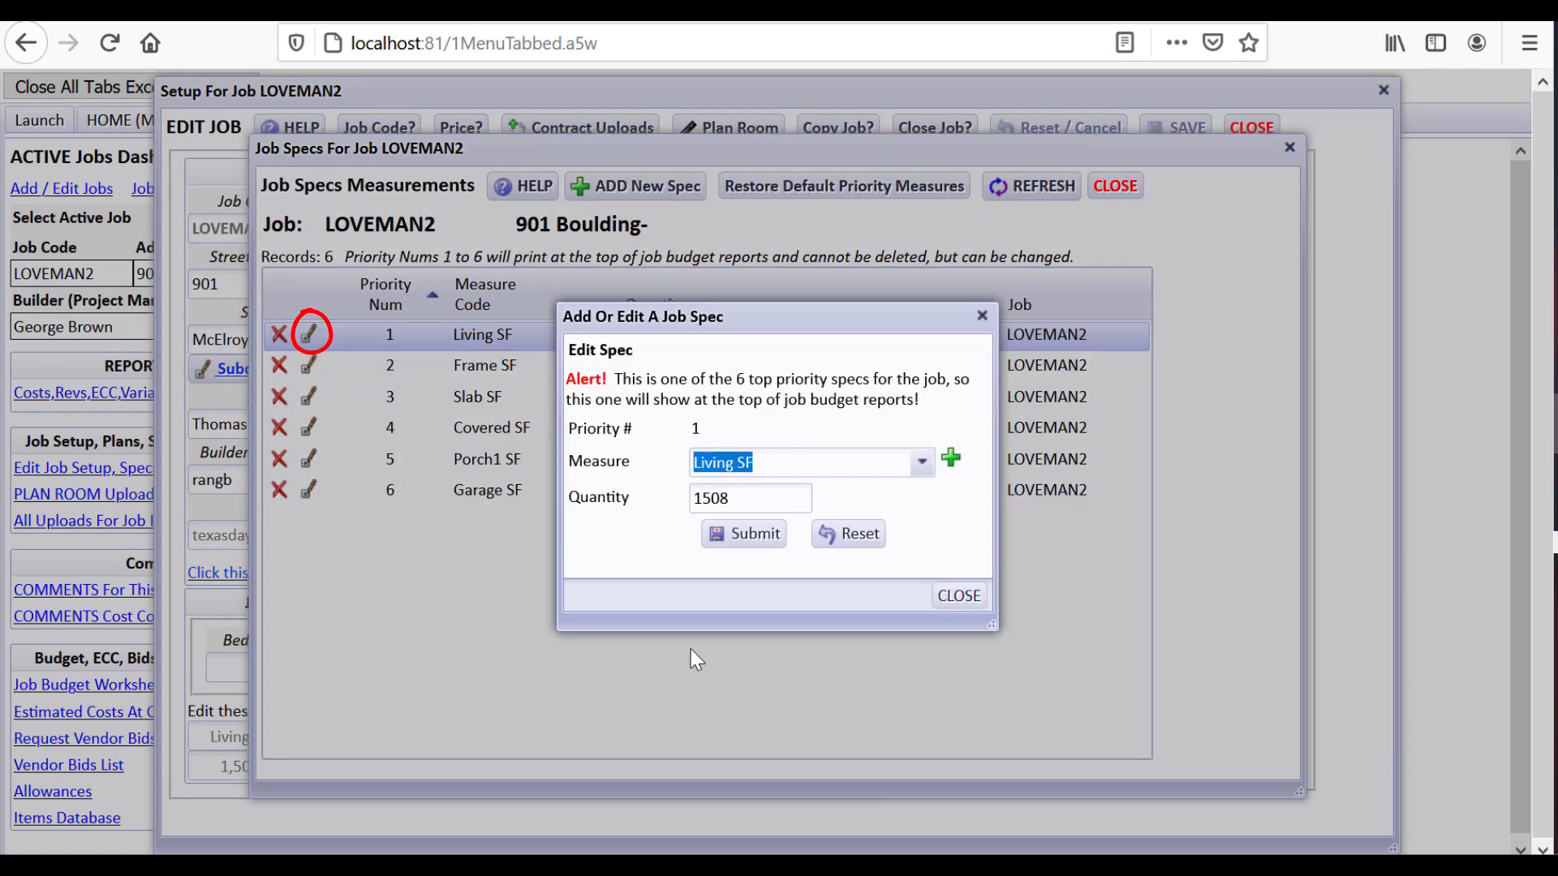
pyautogui.moveTo(741, 505); pyautogui.dragTo(696, 501)
pyautogui.moveTo(695, 501); pyautogui.dragTo(766, 506)
pyautogui.write('1600')
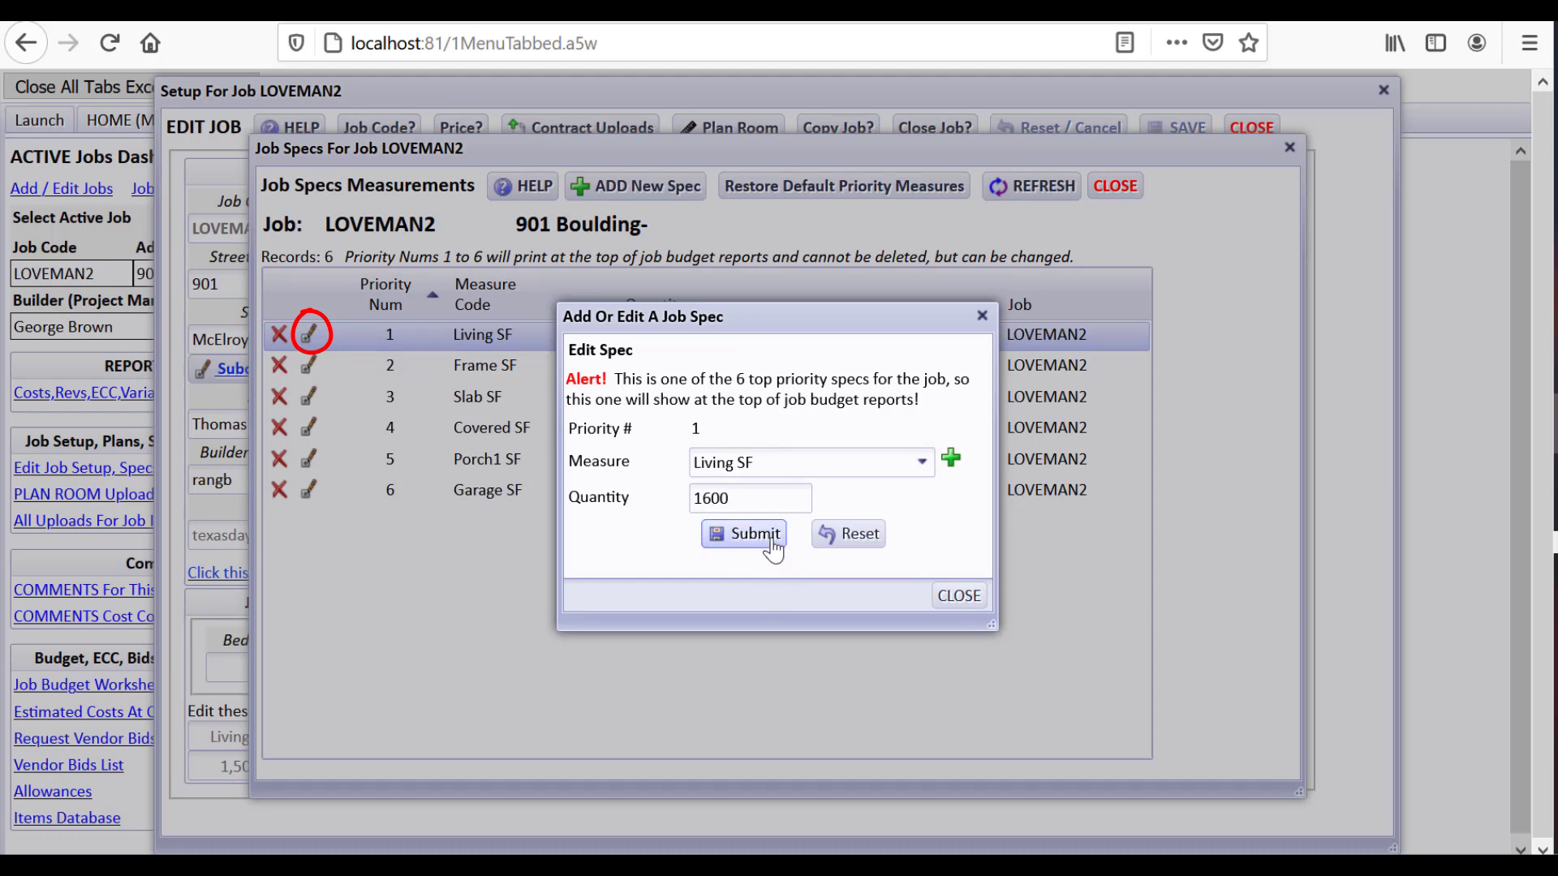
pyautogui.click(767, 538)
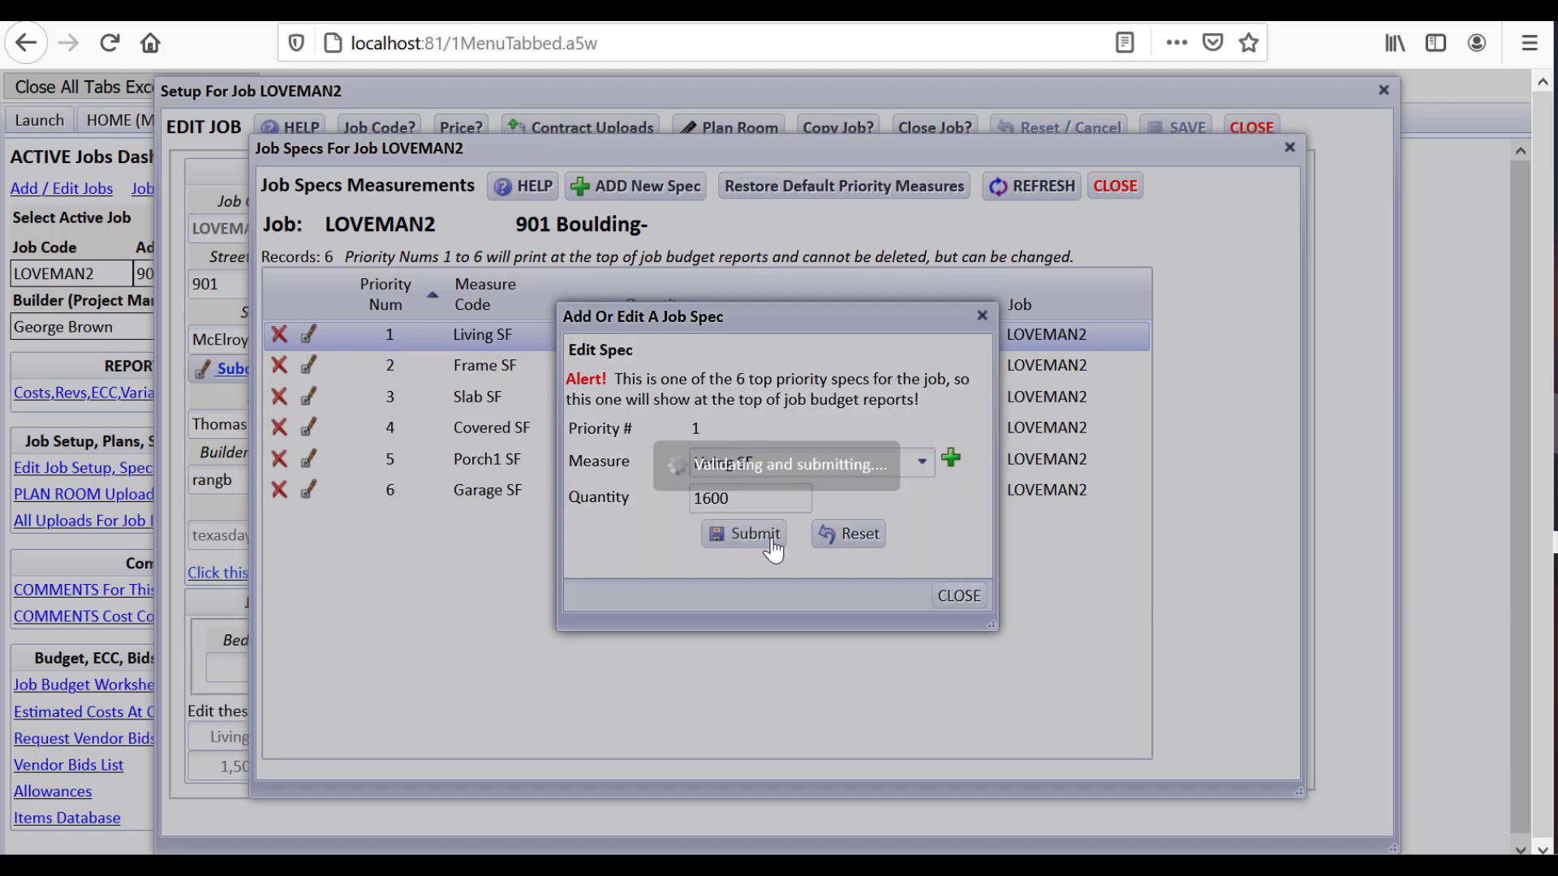
pyautogui.click(1098, 194)
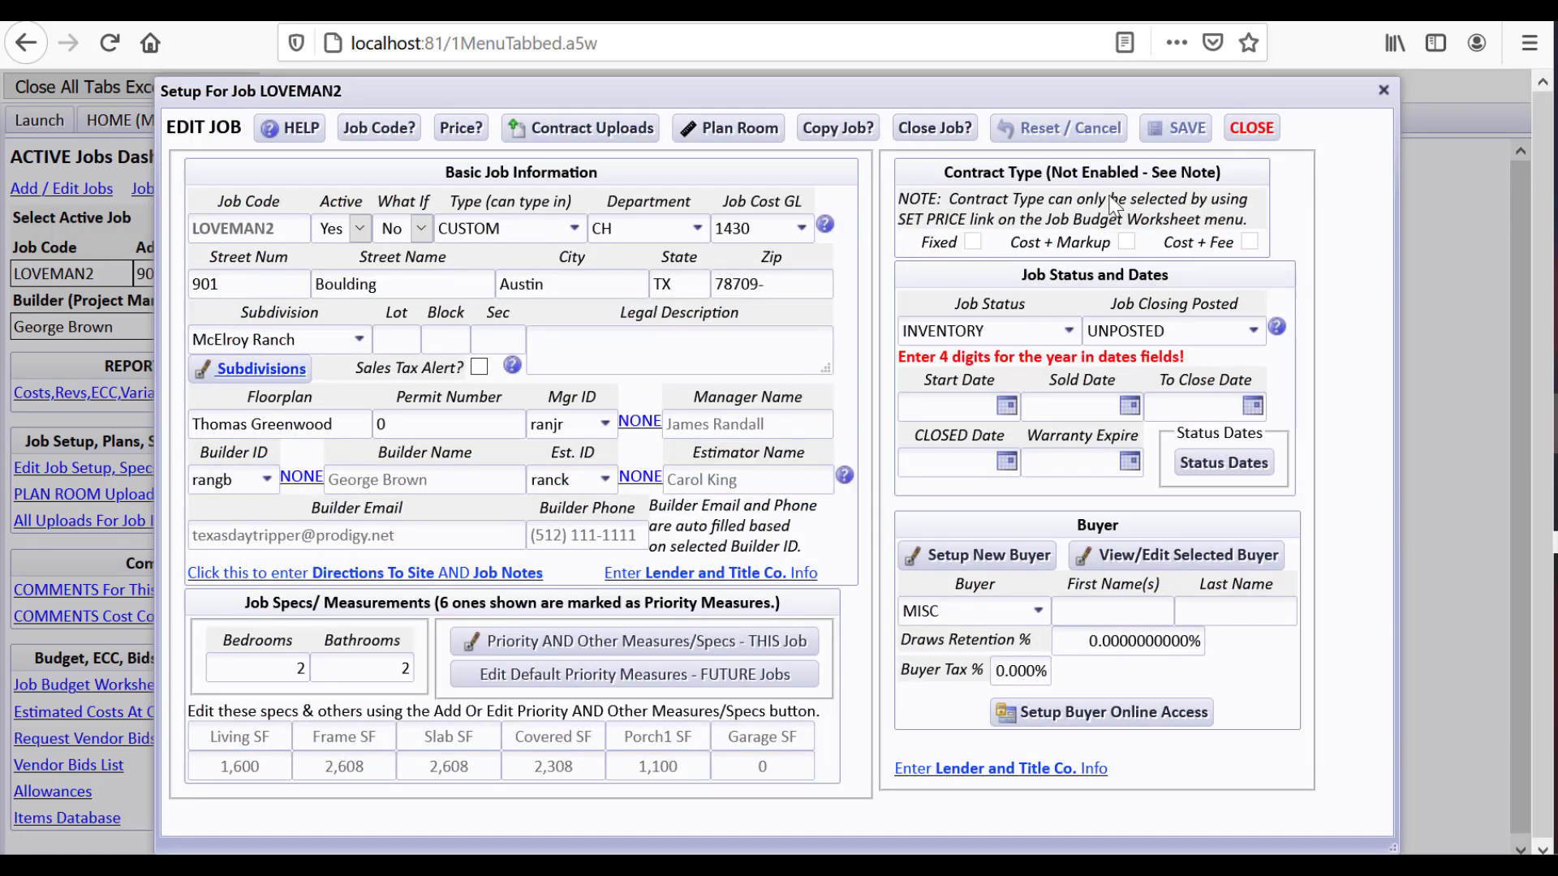
pyautogui.click(1270, 132)
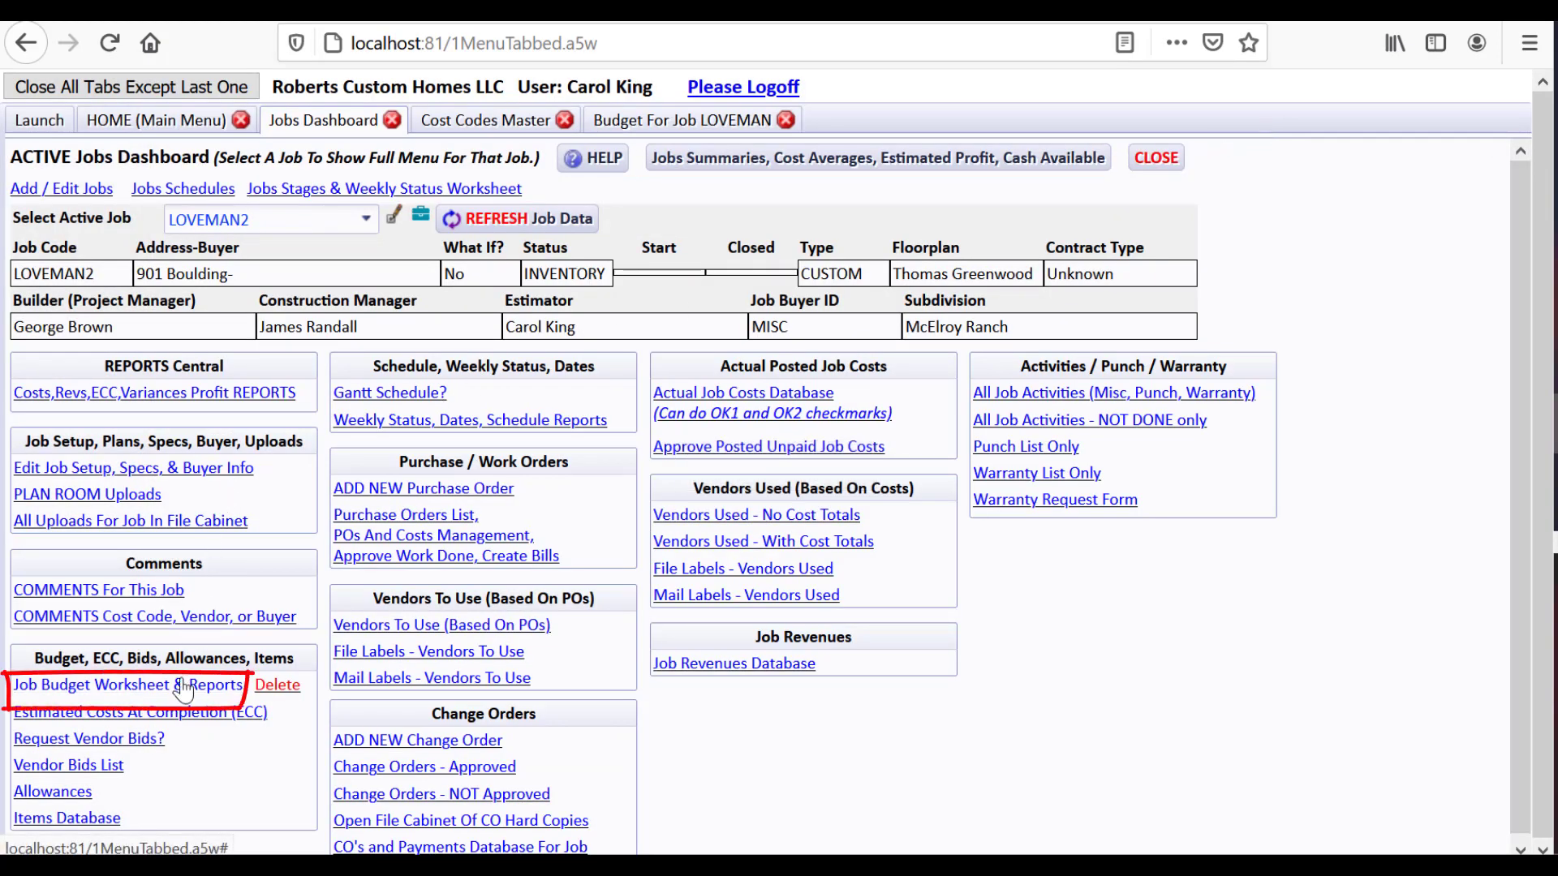
# Recopy LOVEMAN's budget with unit prices into LOVEMAN2, now totalling $410,820.69, and open it
pyautogui.click(207, 686)
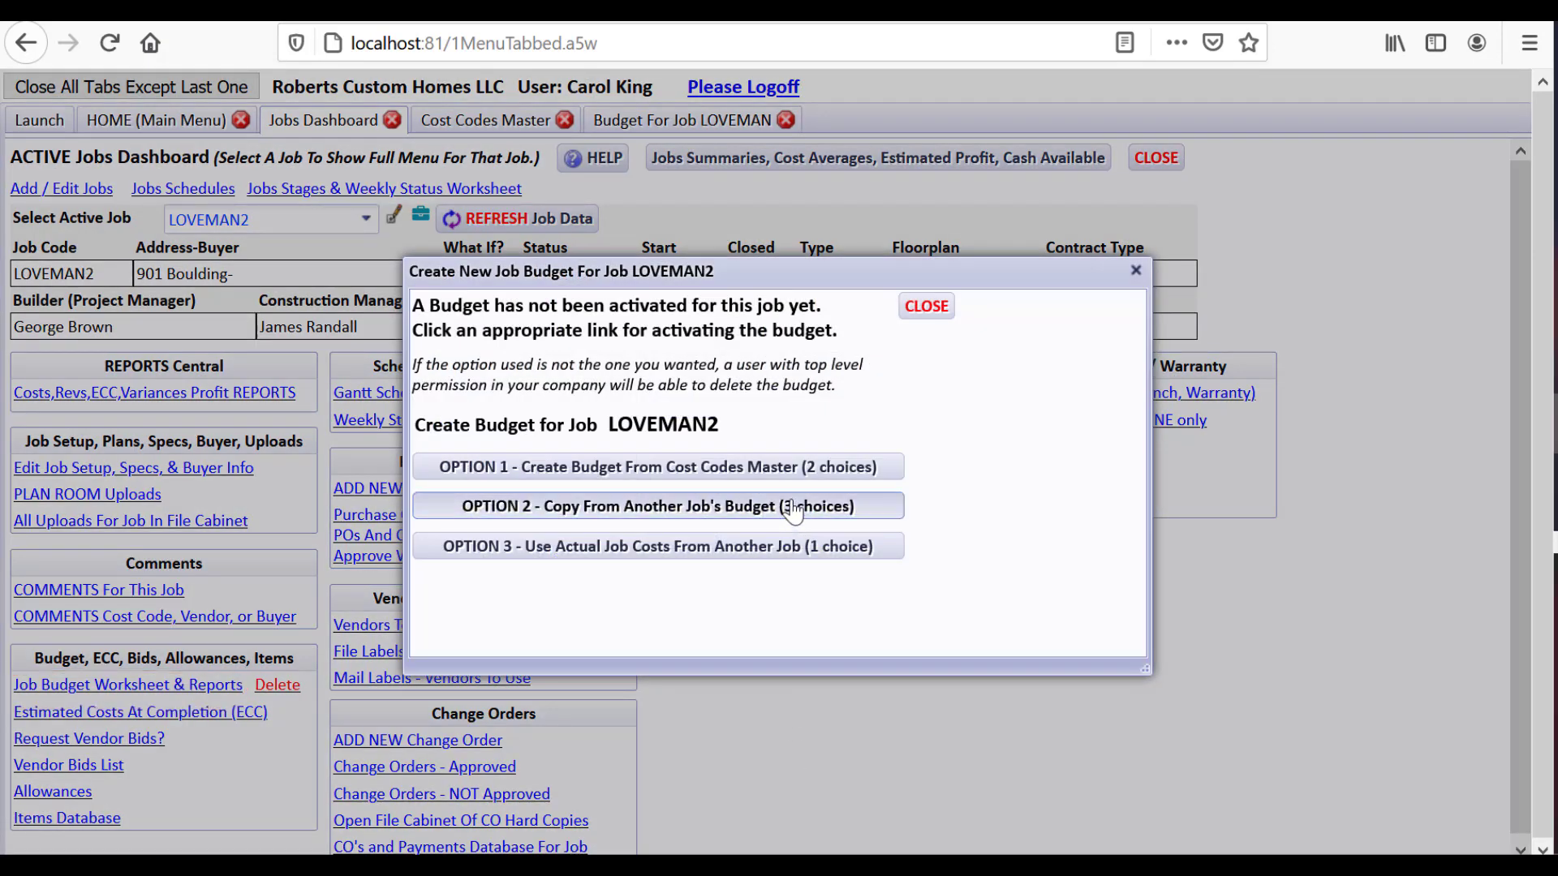
pyautogui.click(791, 507)
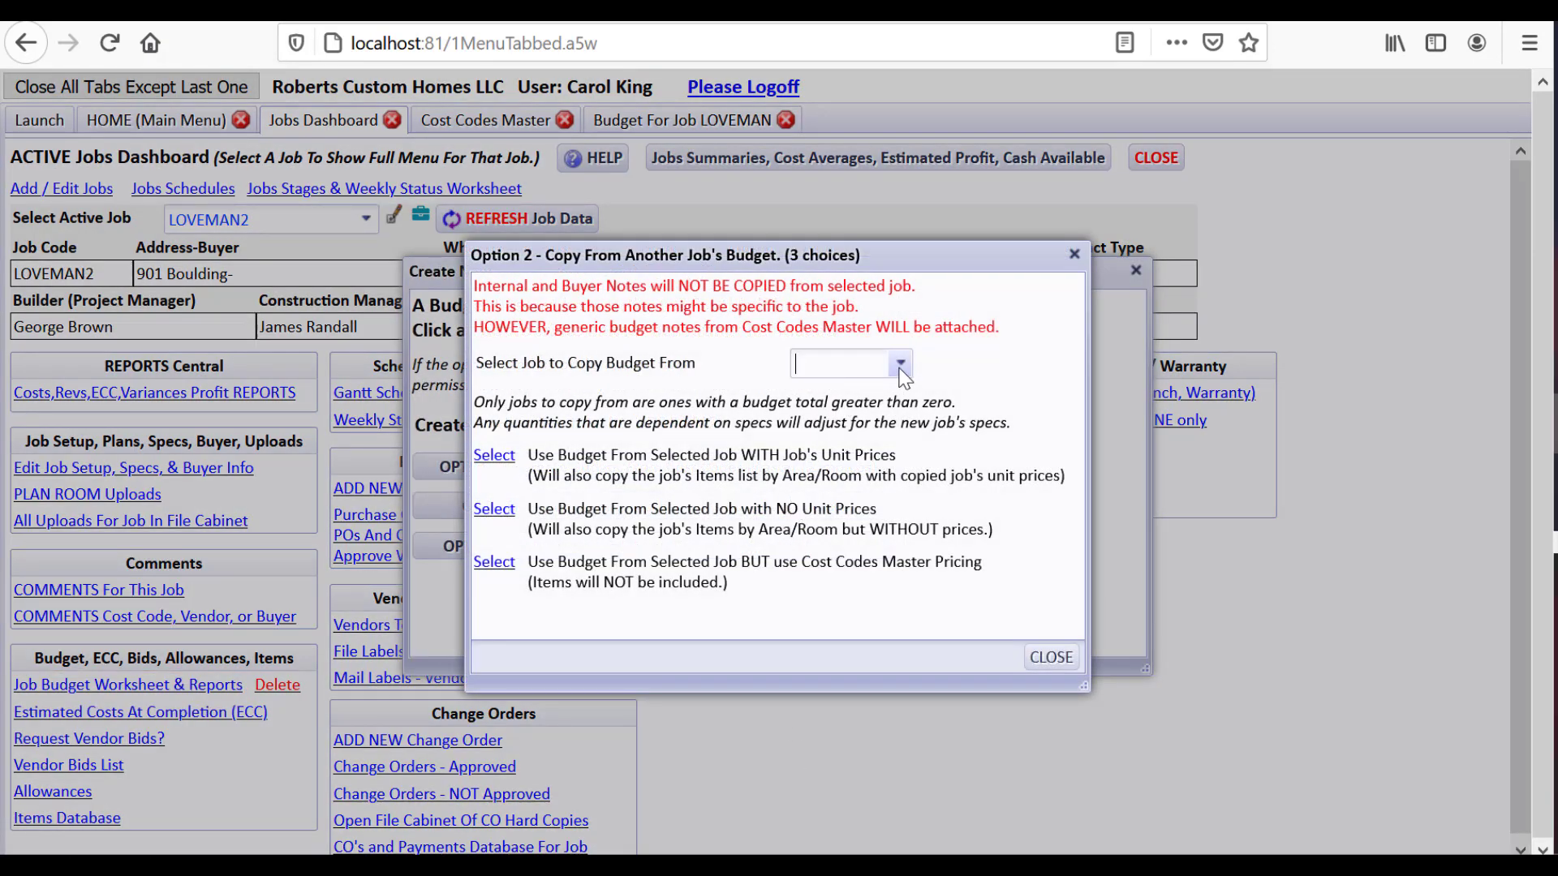
pyautogui.click(901, 364)
pyautogui.click(905, 418)
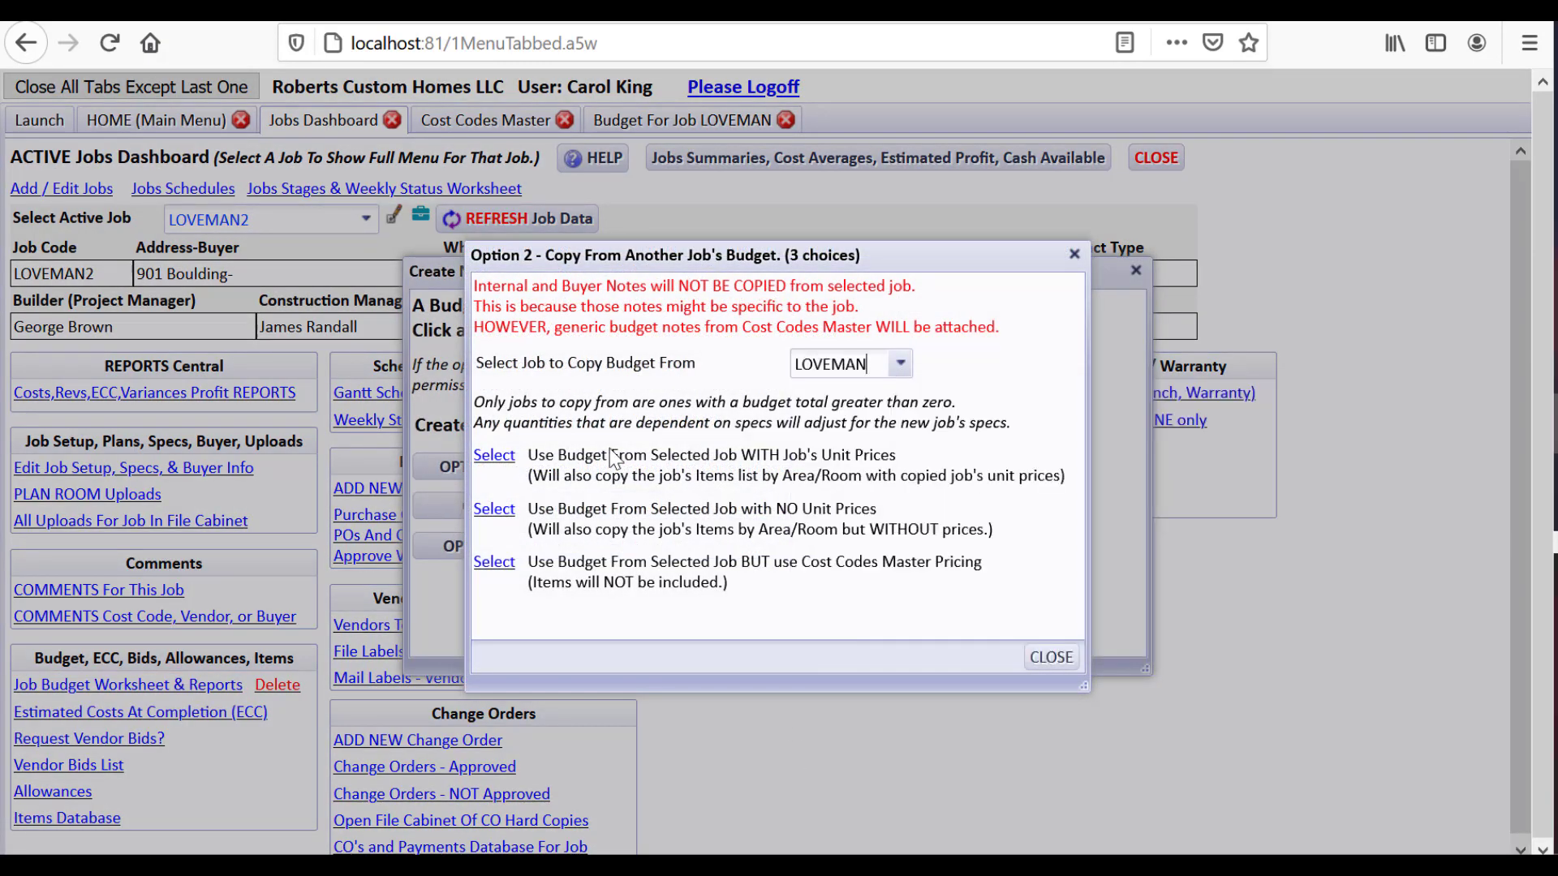
pyautogui.click(496, 455)
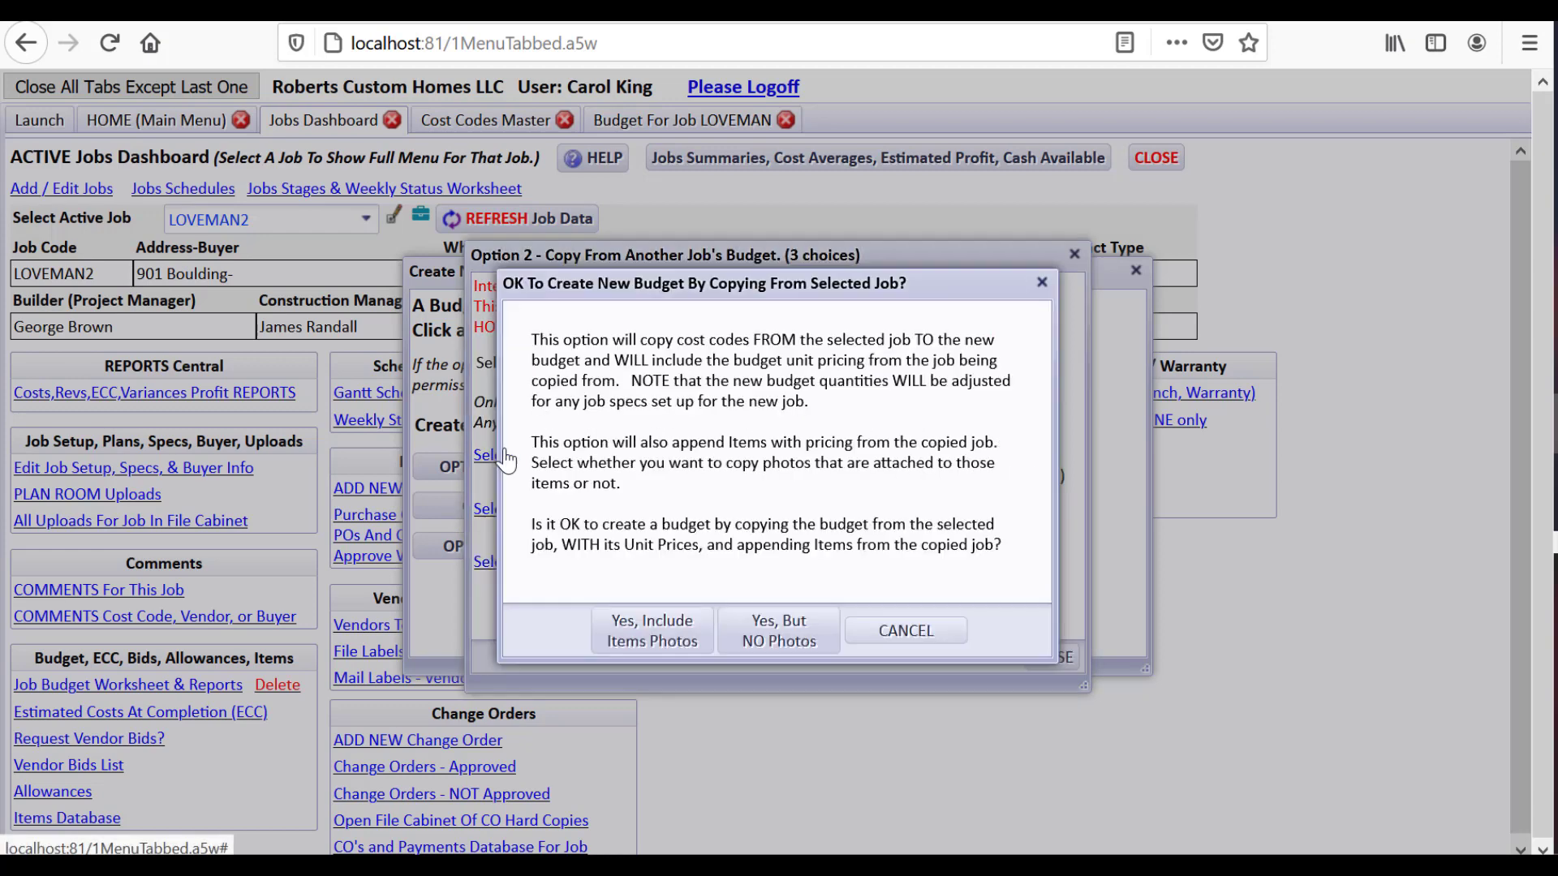
pyautogui.click(654, 627)
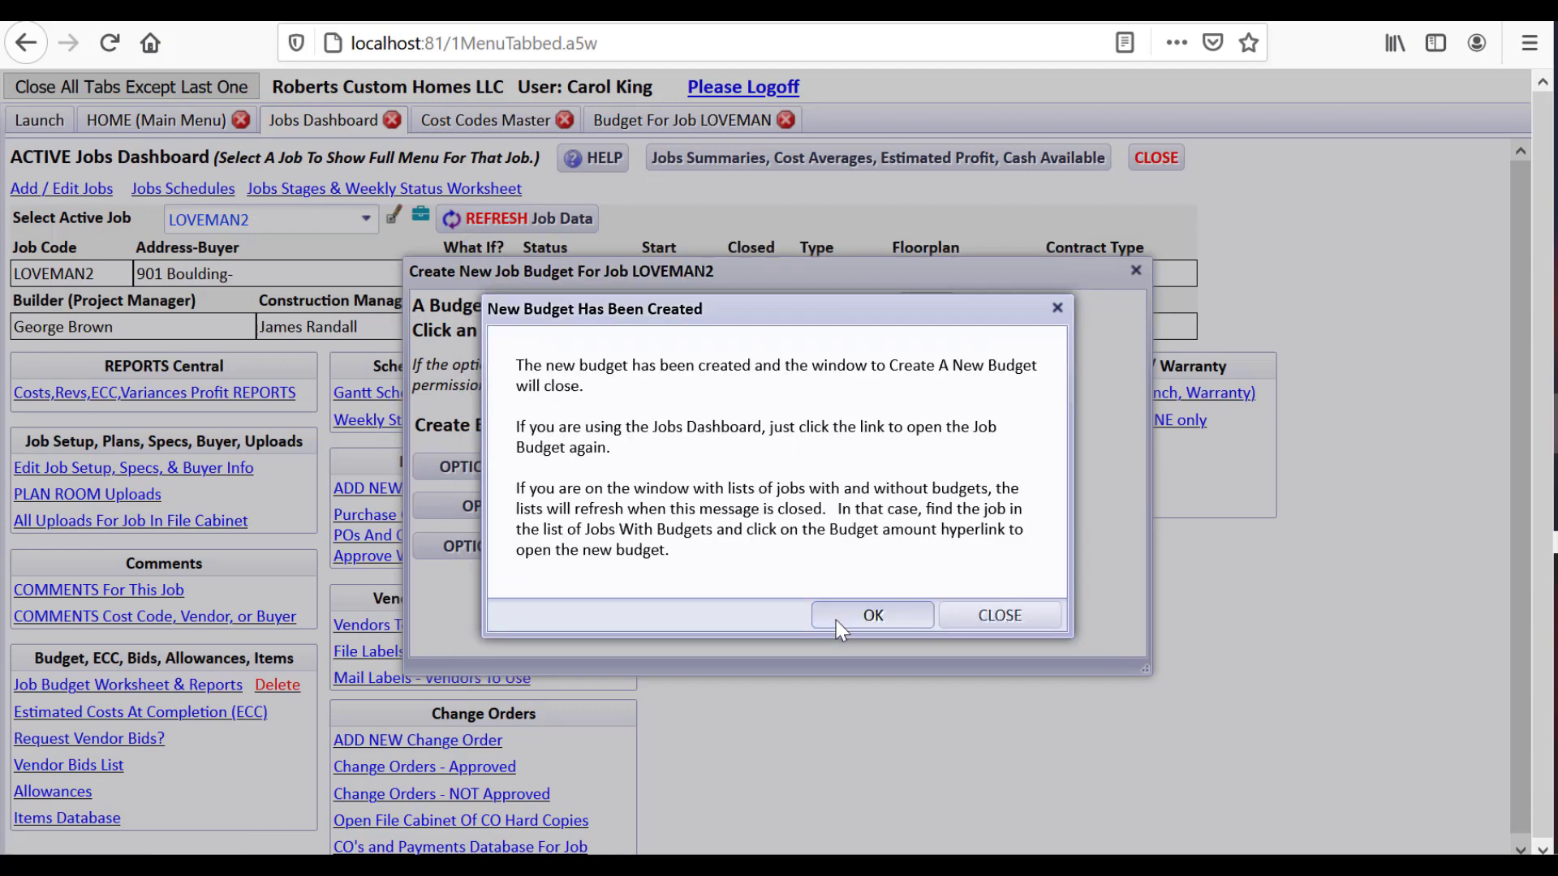
pyautogui.click(835, 620)
pyautogui.click(192, 686)
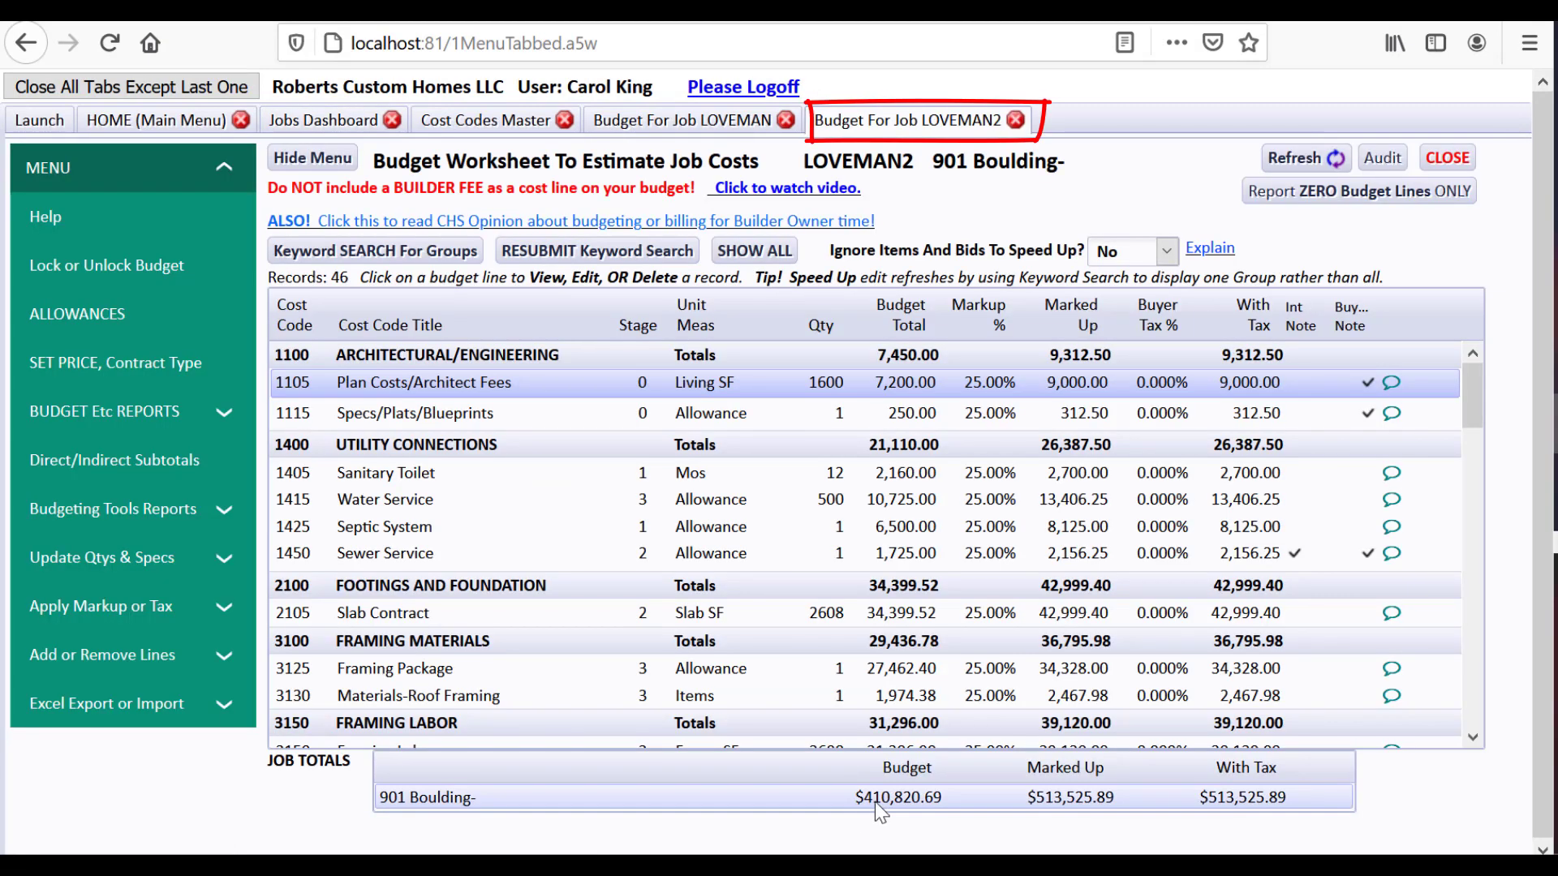
pyautogui.click(699, 120)
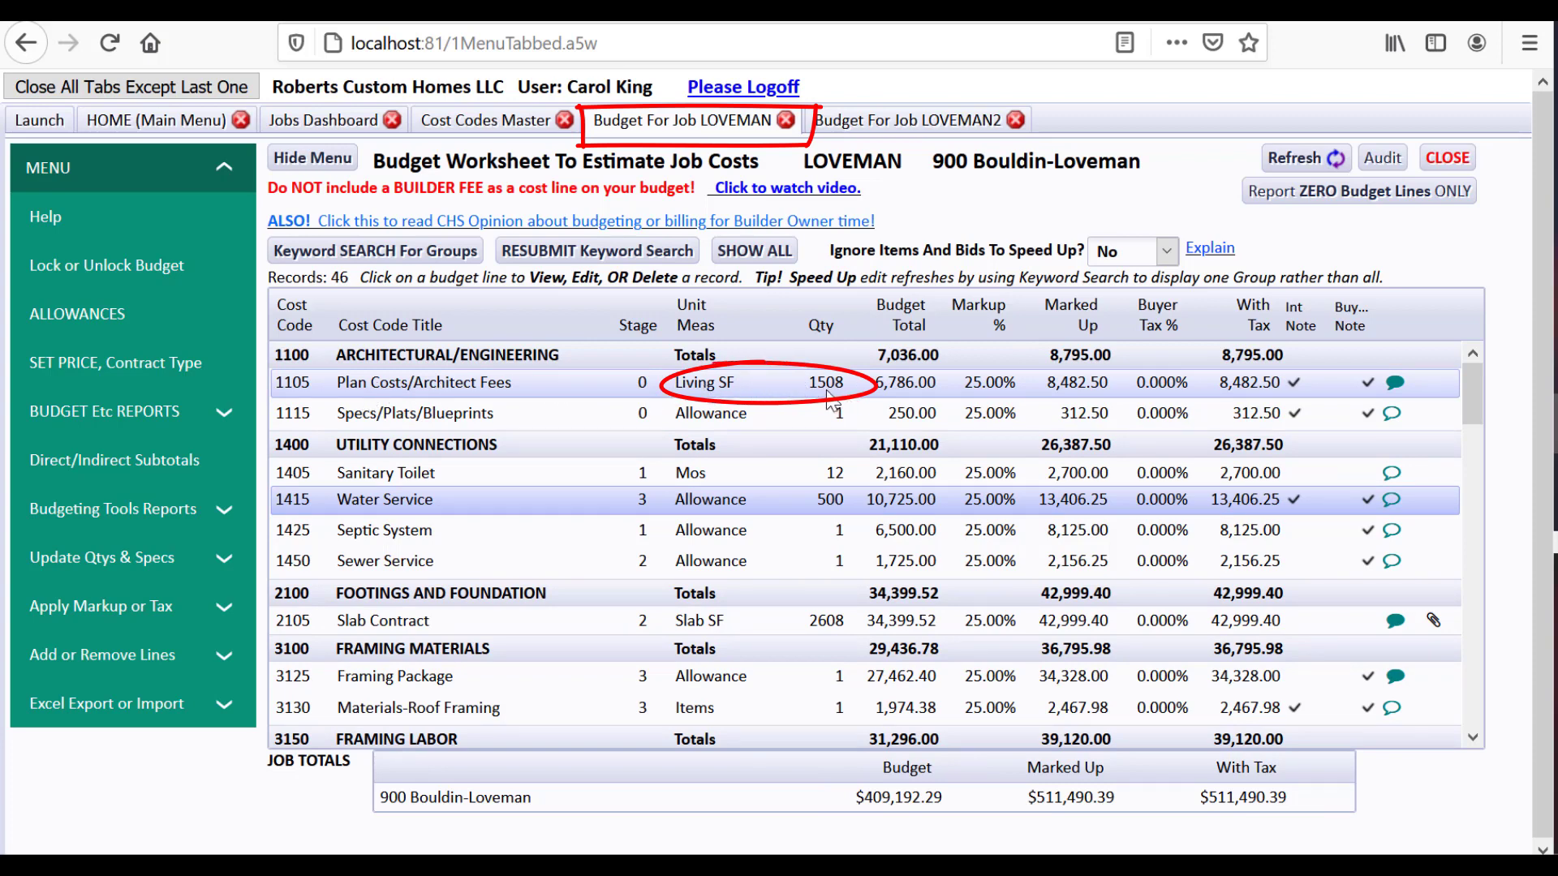
pyautogui.click(840, 128)
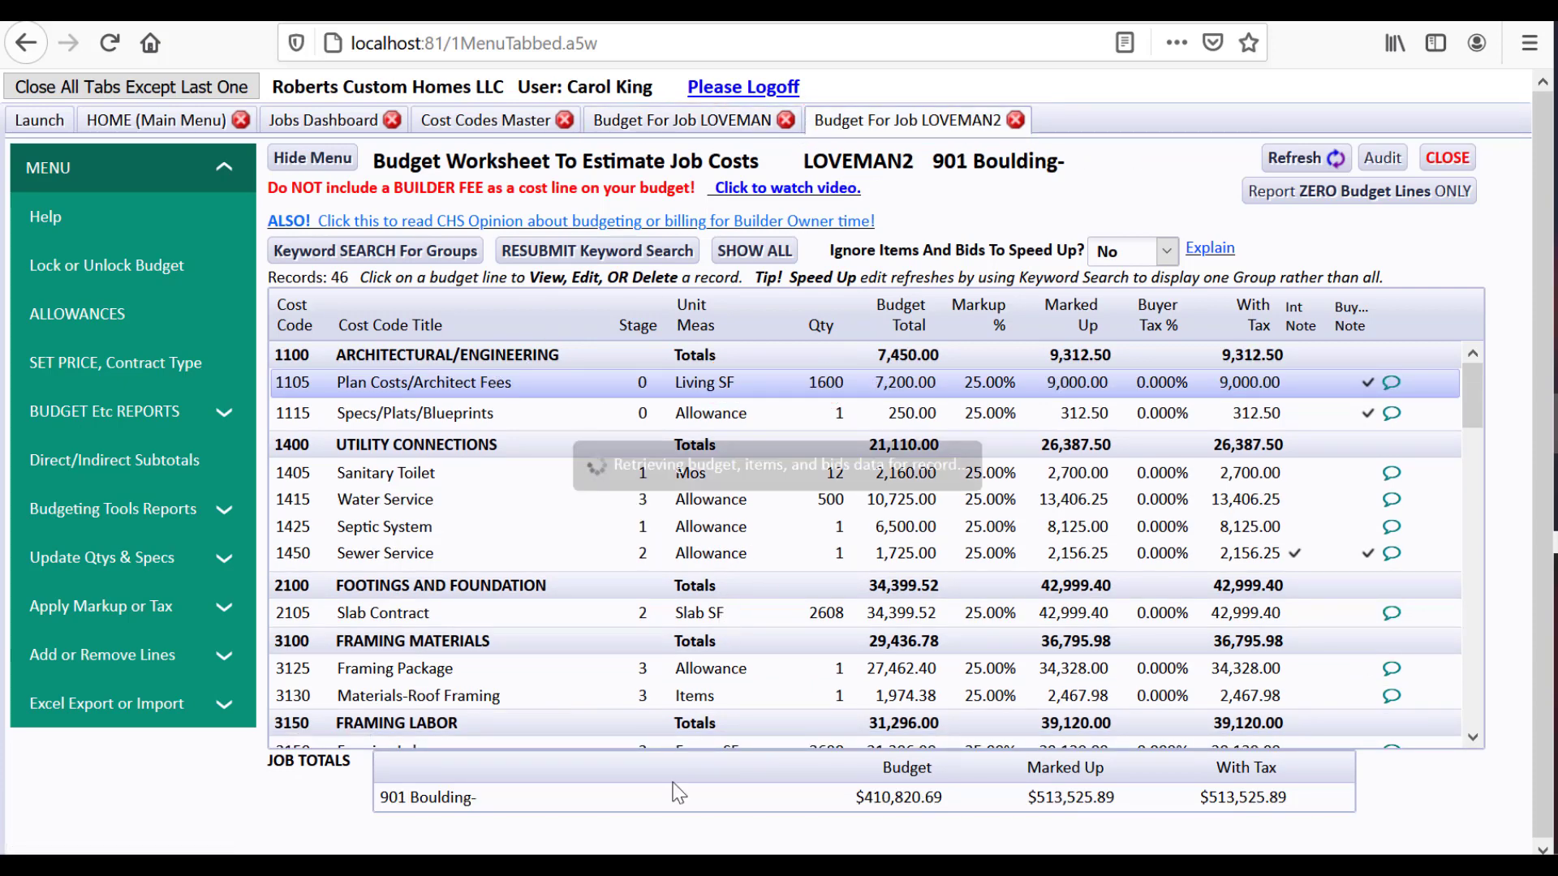
pyautogui.click(830, 388)
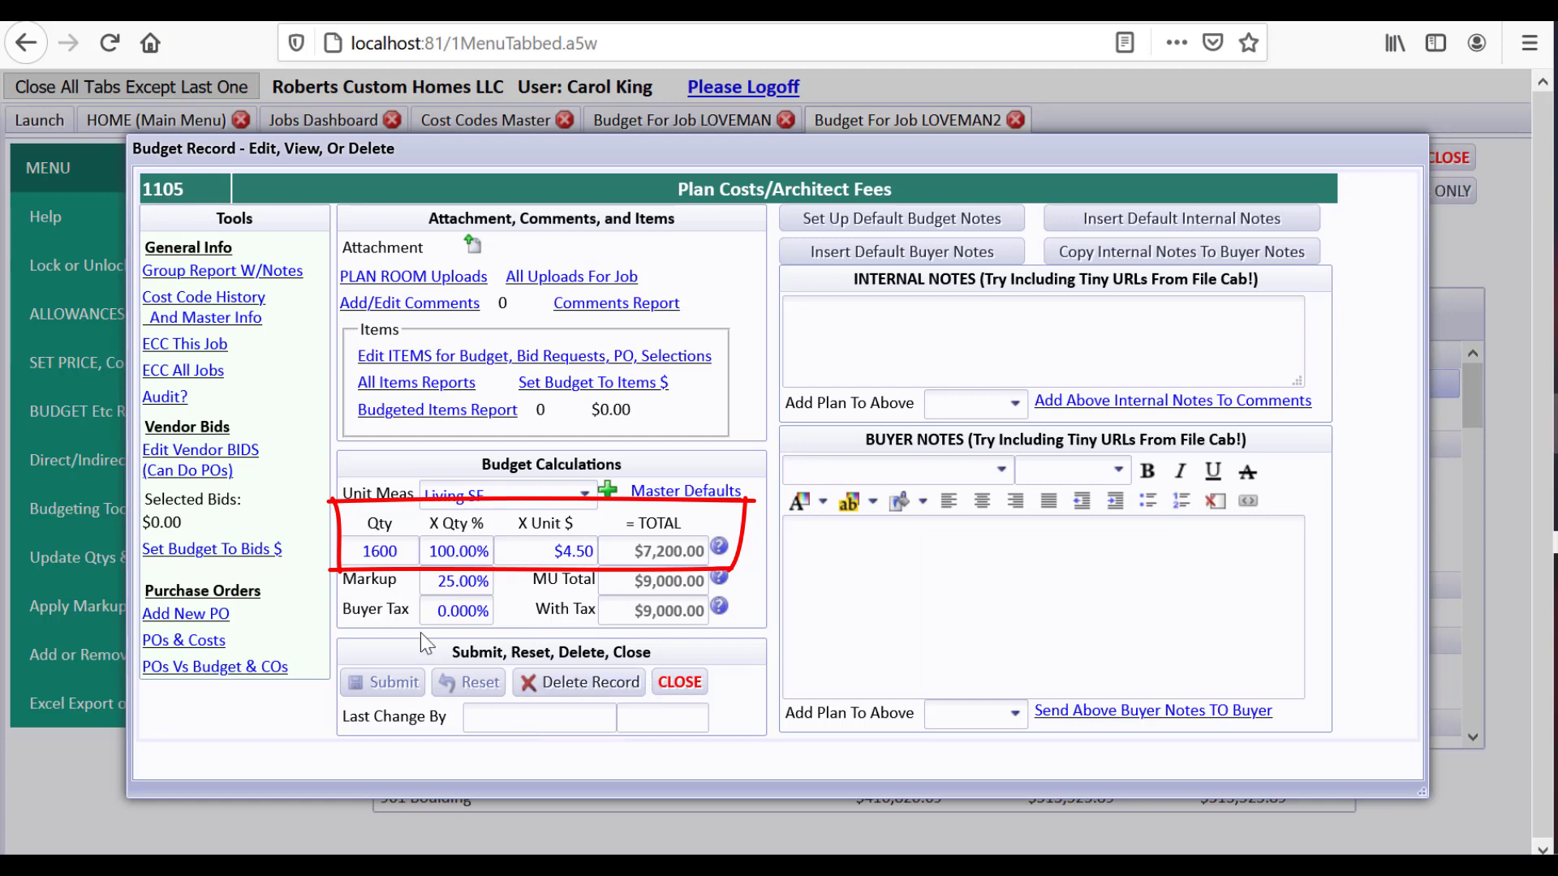
pyautogui.click(666, 688)
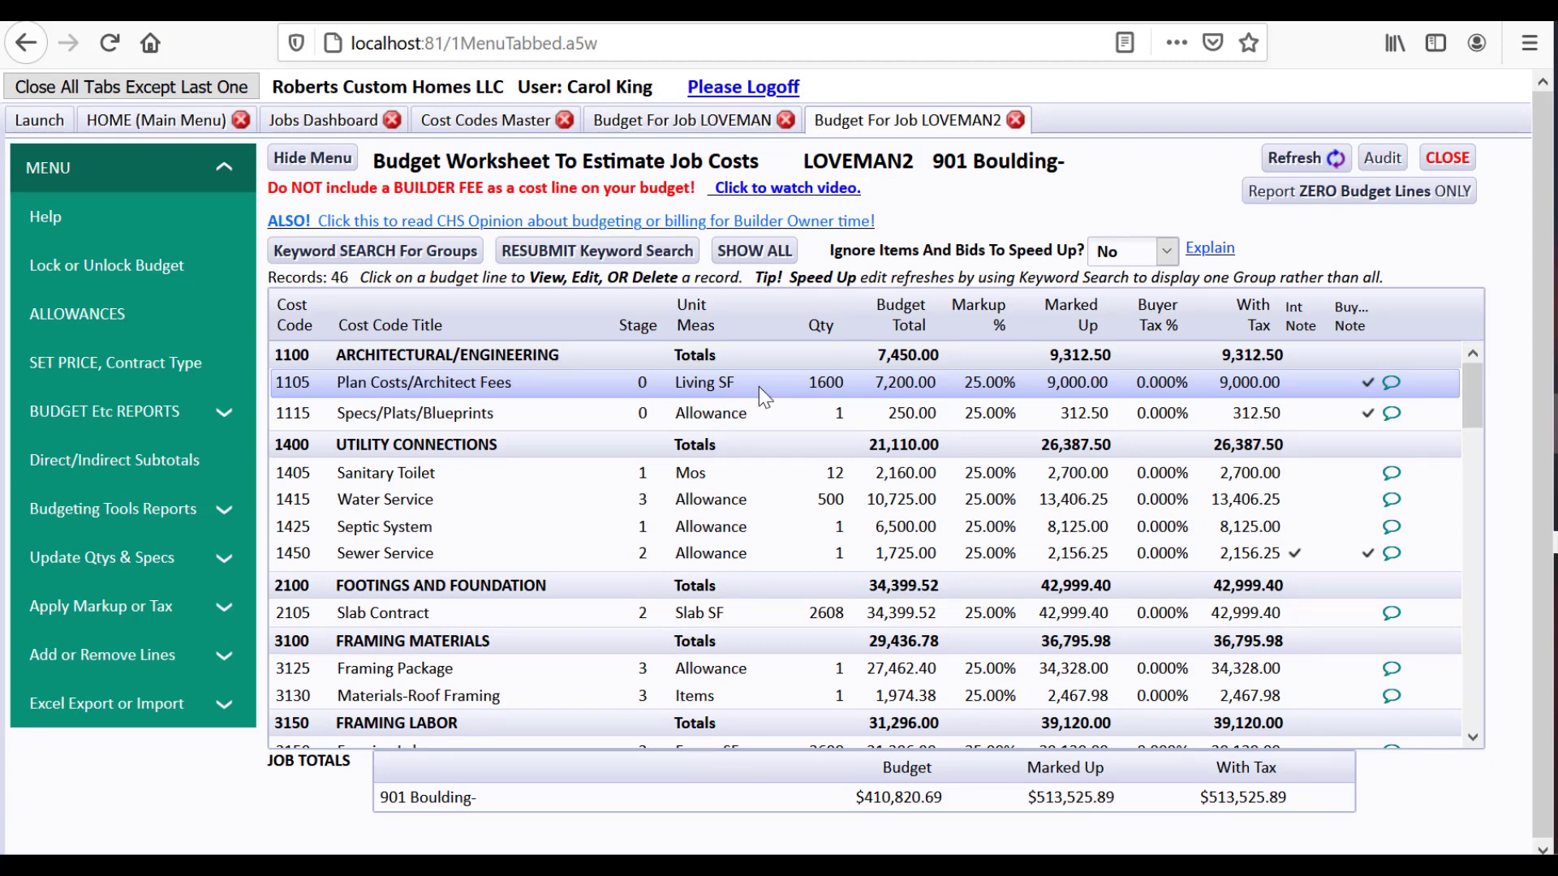
pyautogui.moveTo(1474, 403)
pyautogui.mouseDown()
pyautogui.moveTo(1479, 555)
pyautogui.moveTo(1480, 404)
pyautogui.mouseUp()
pyautogui.click(790, 378)
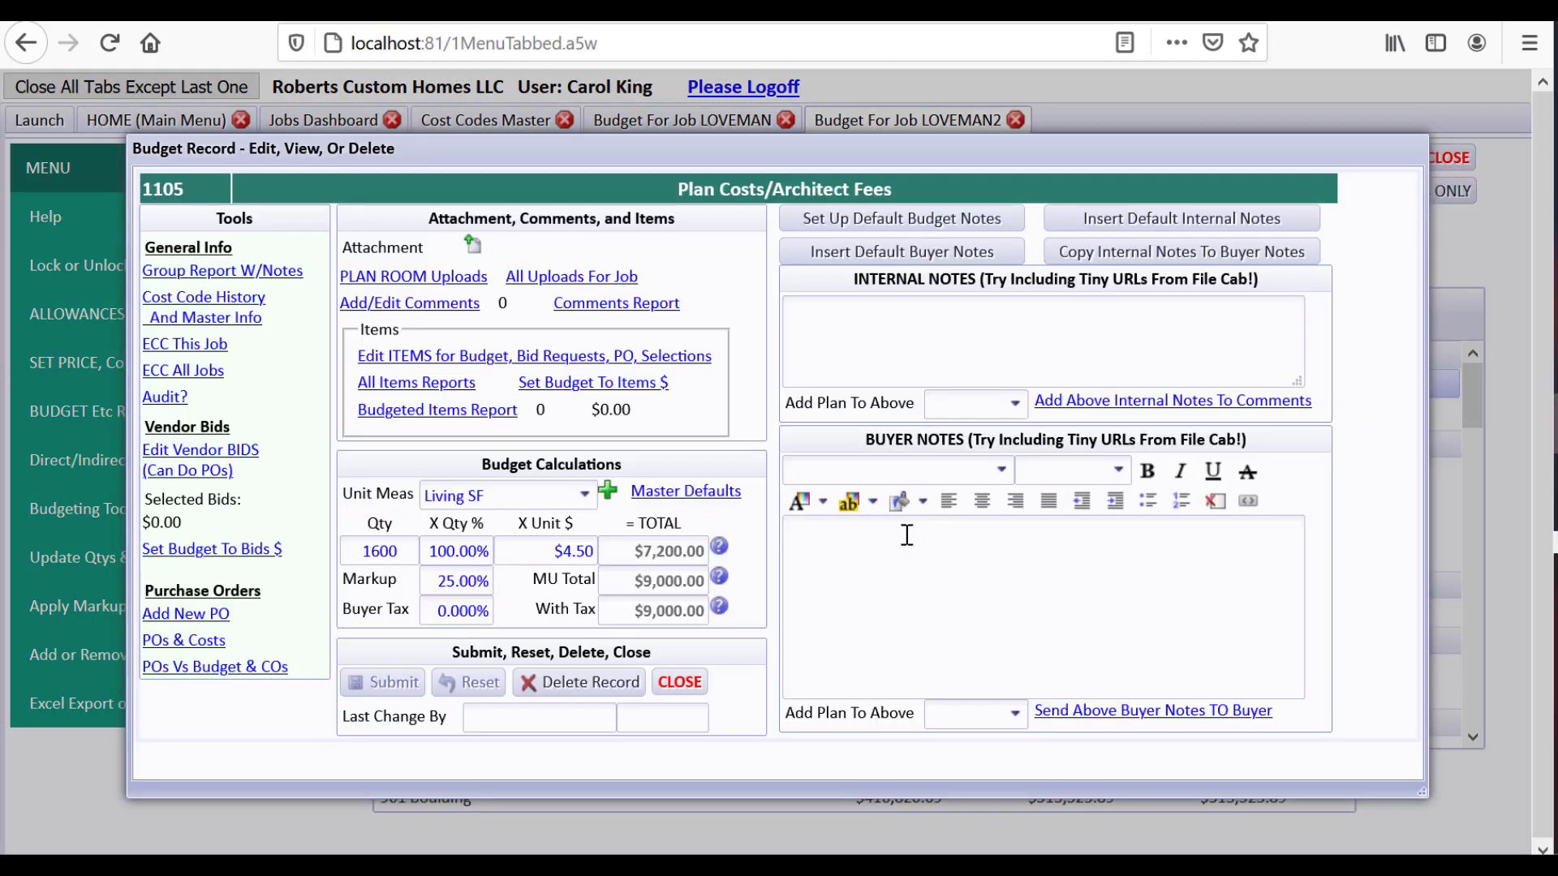
pyautogui.click(679, 681)
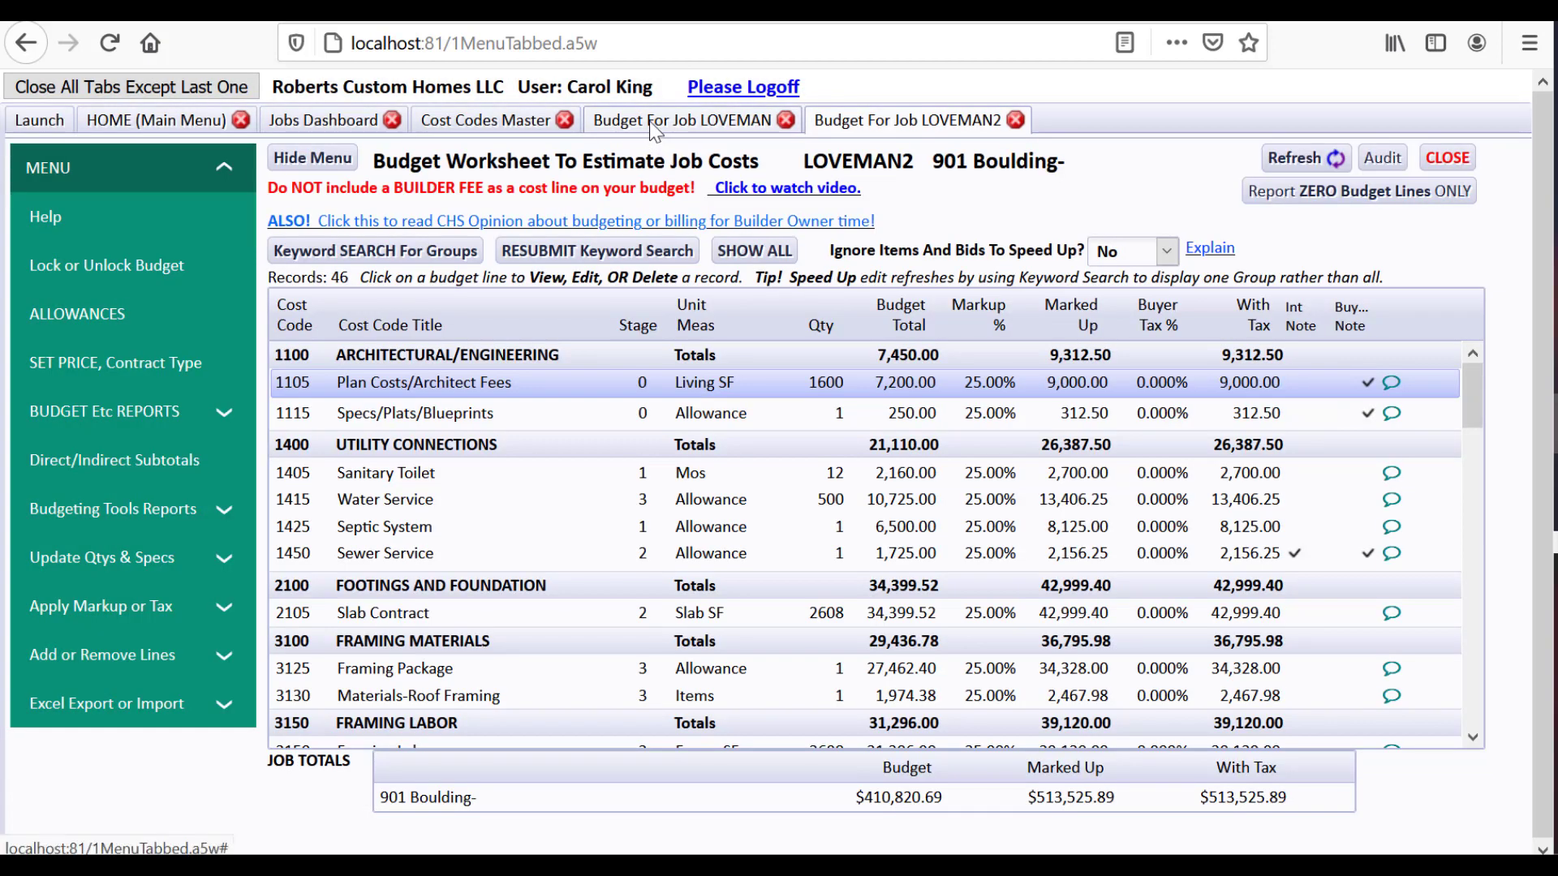
pyautogui.click(654, 123)
pyautogui.click(708, 394)
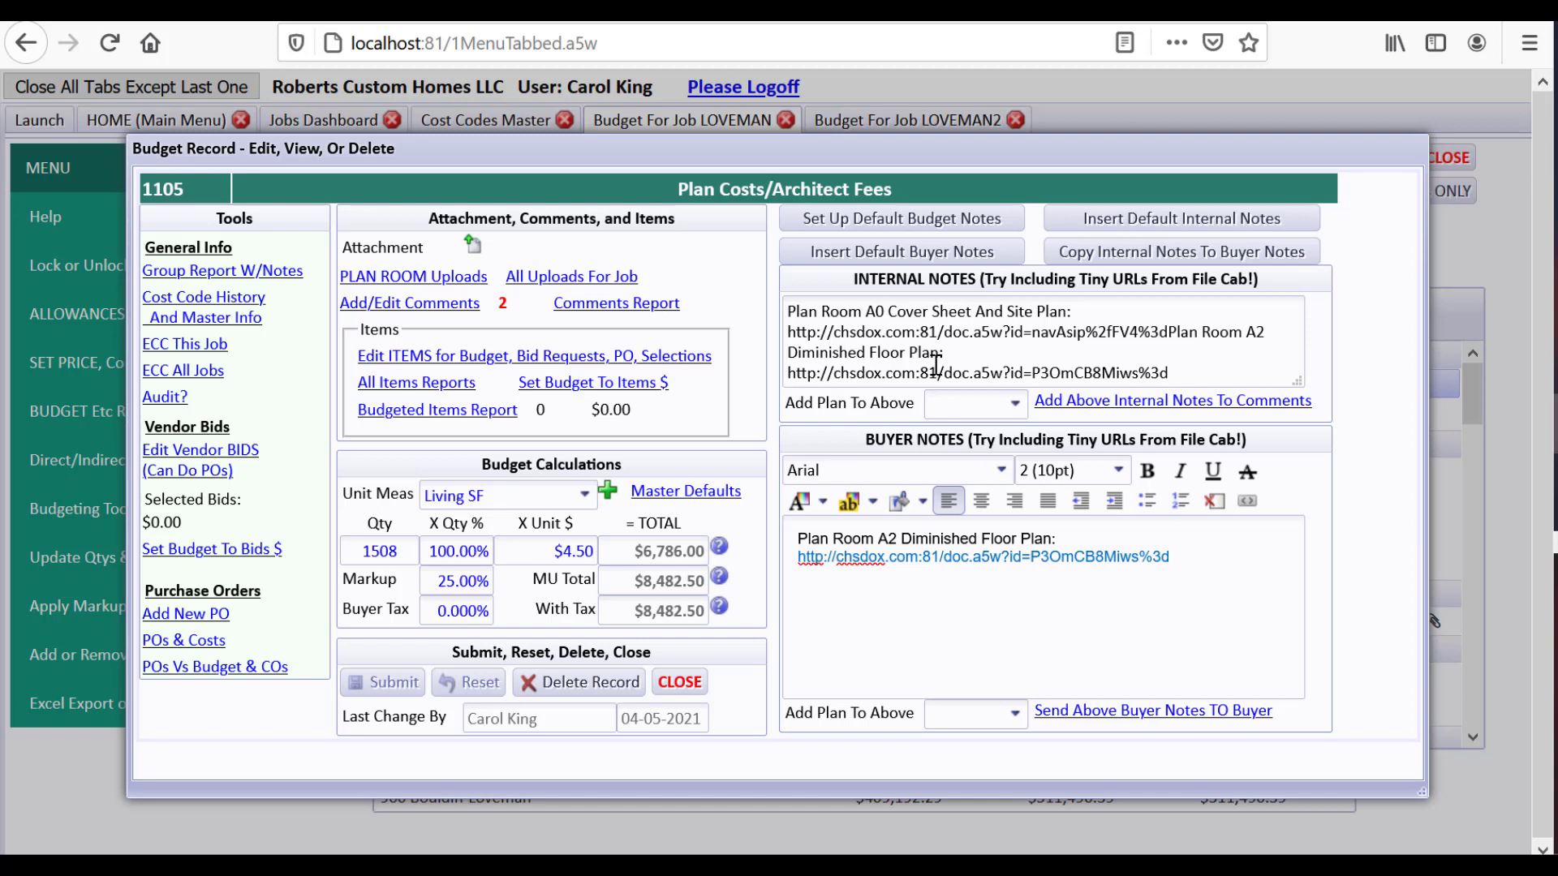
pyautogui.click(684, 683)
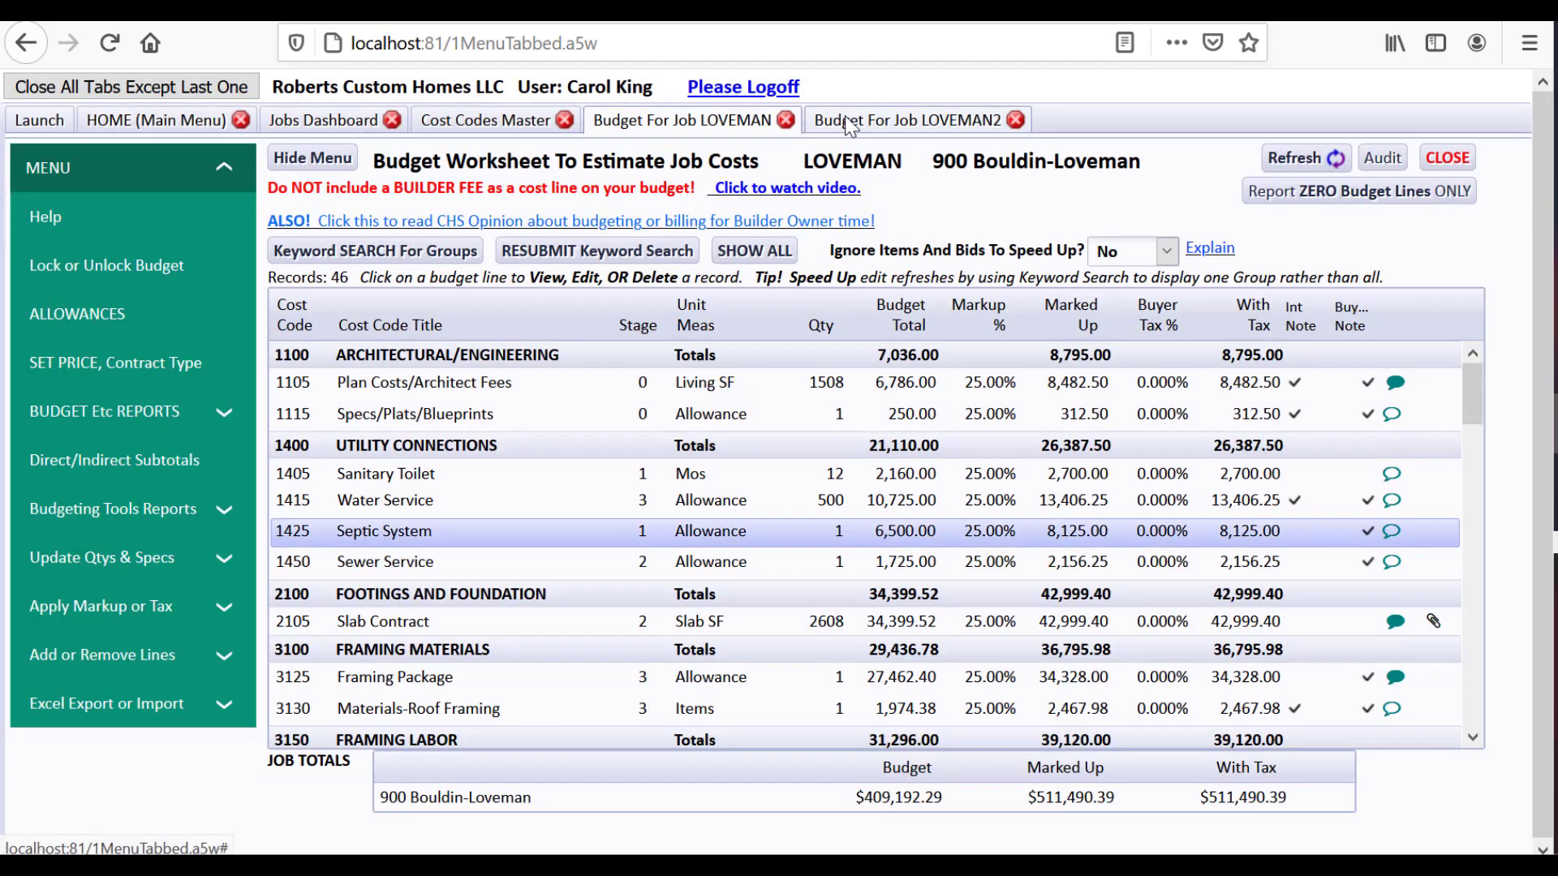
pyautogui.click(848, 123)
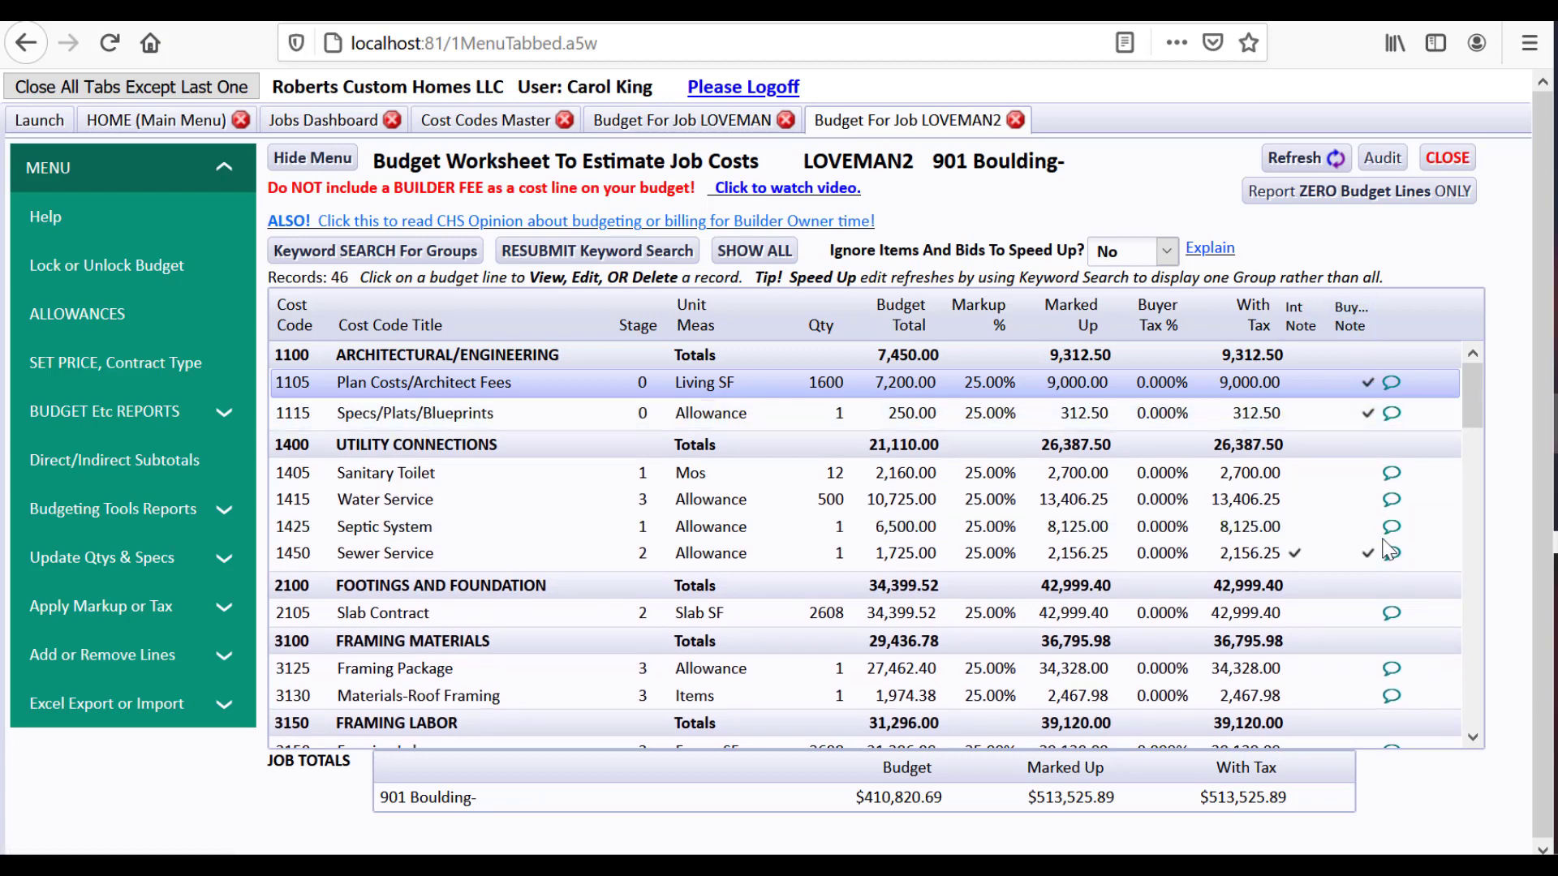
pyautogui.click(1195, 554)
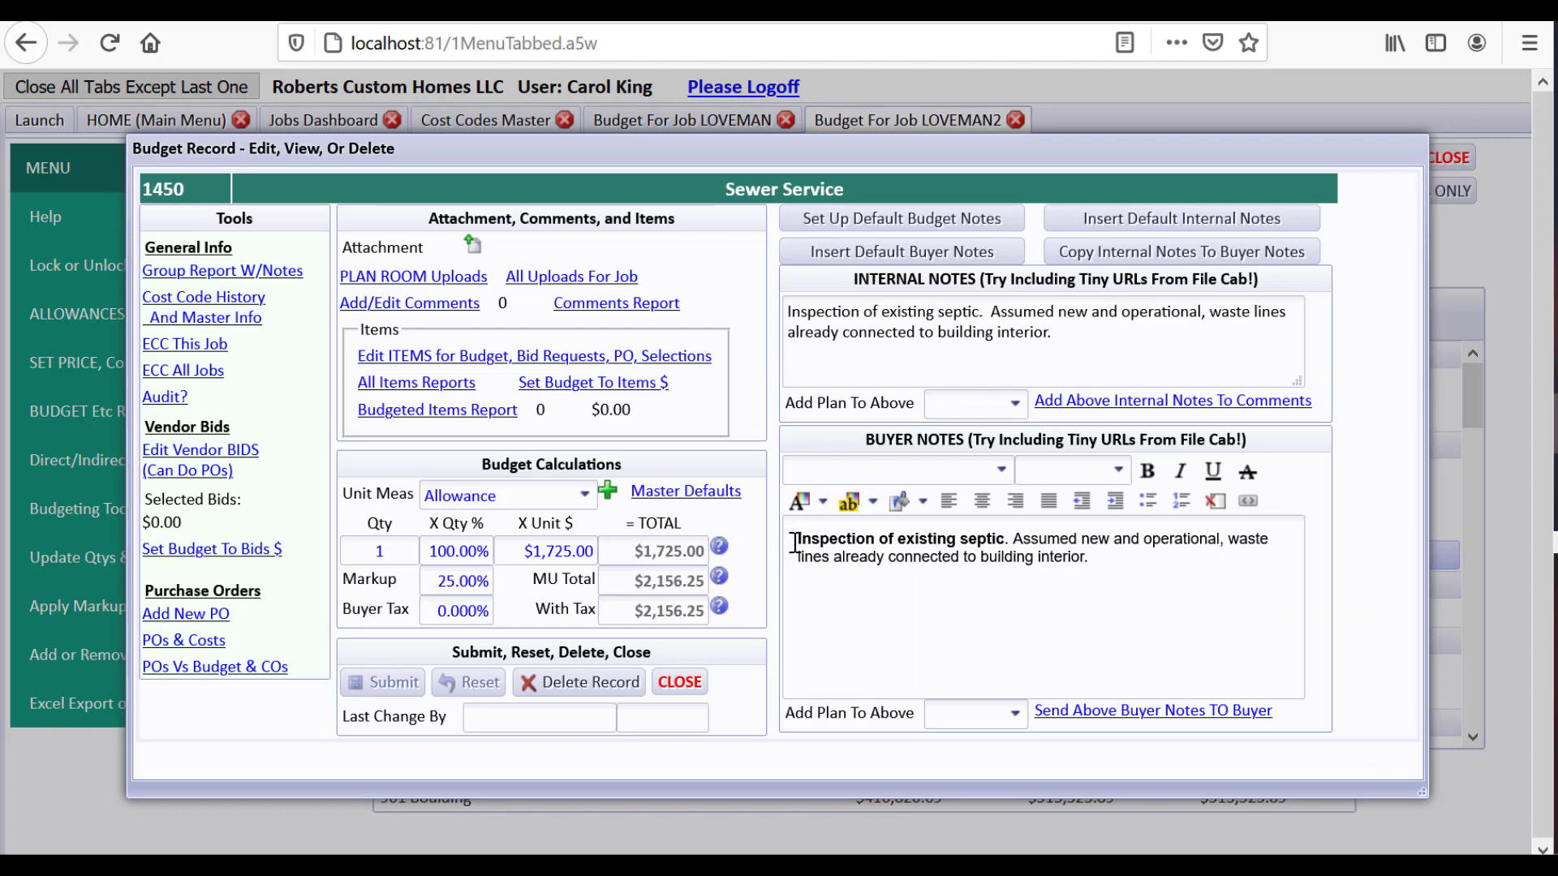
pyautogui.click(818, 230)
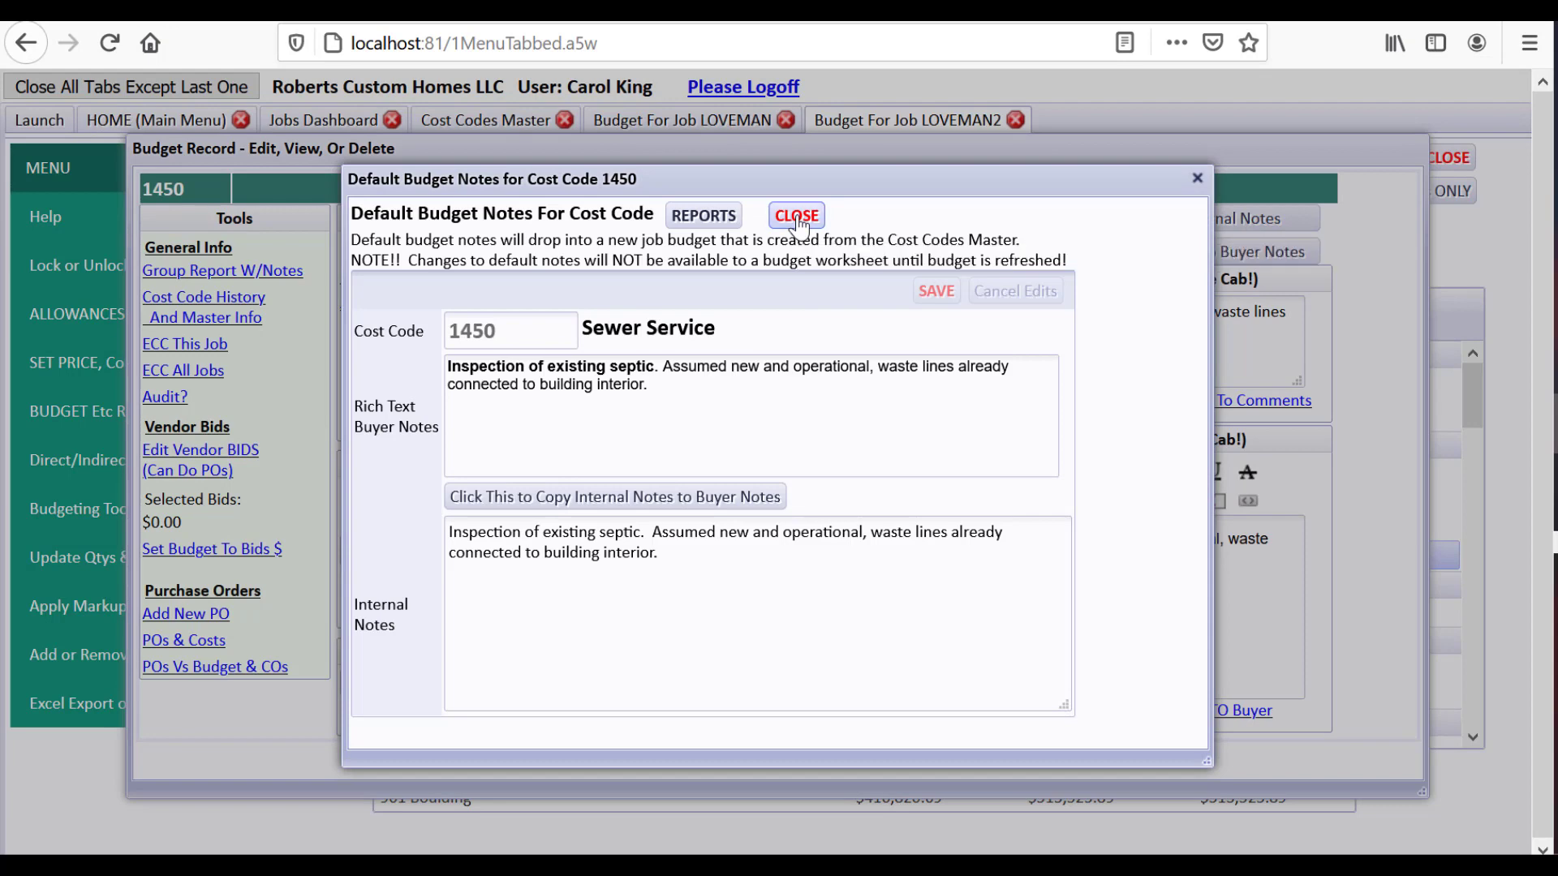
pyautogui.click(797, 218)
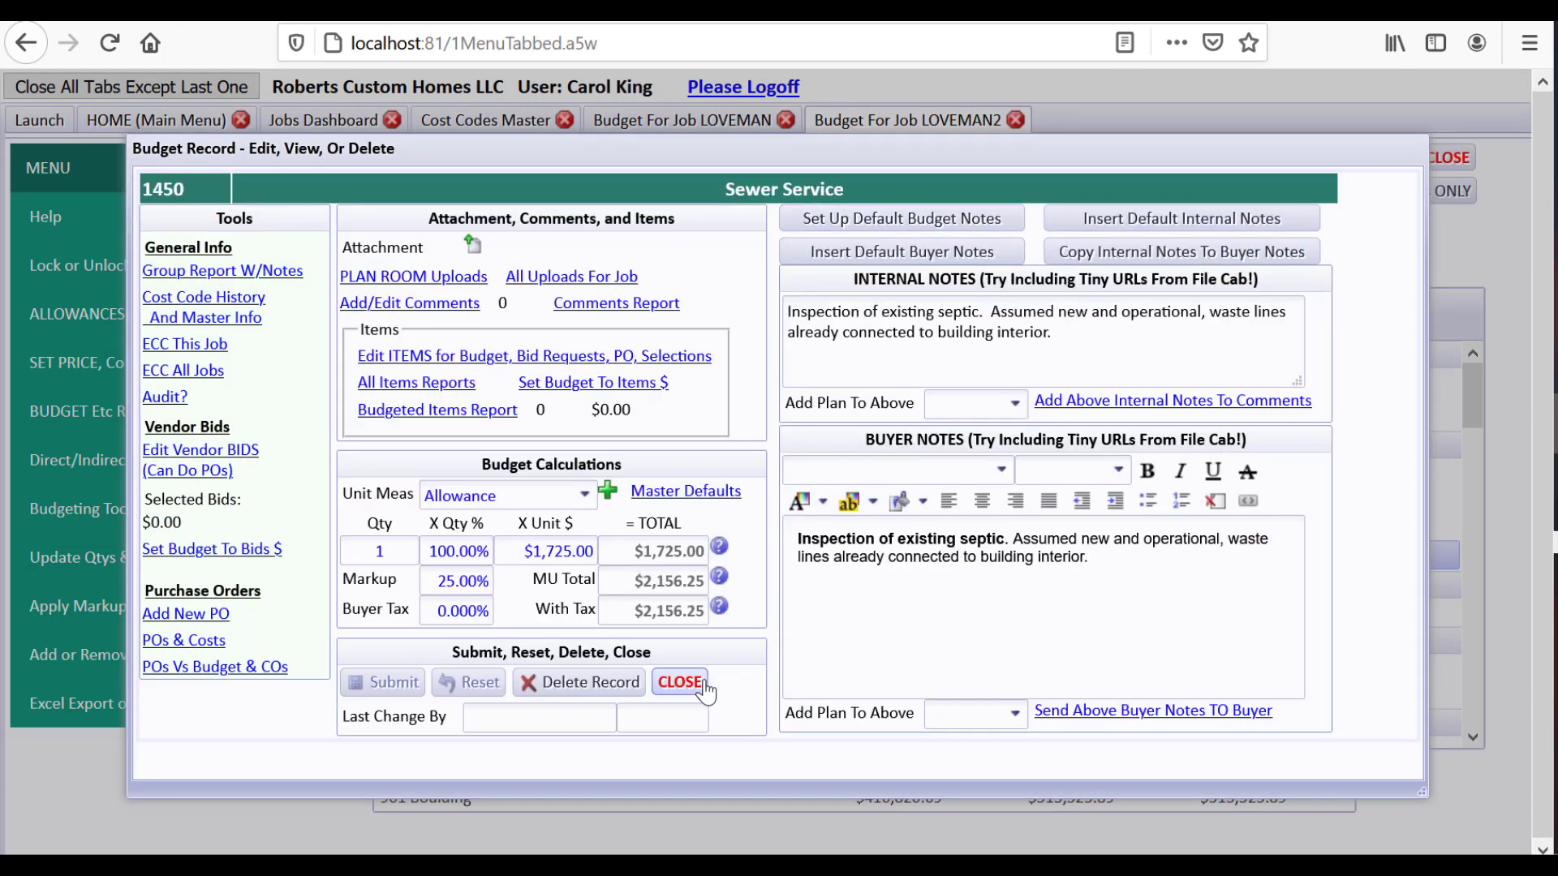
pyautogui.click(680, 683)
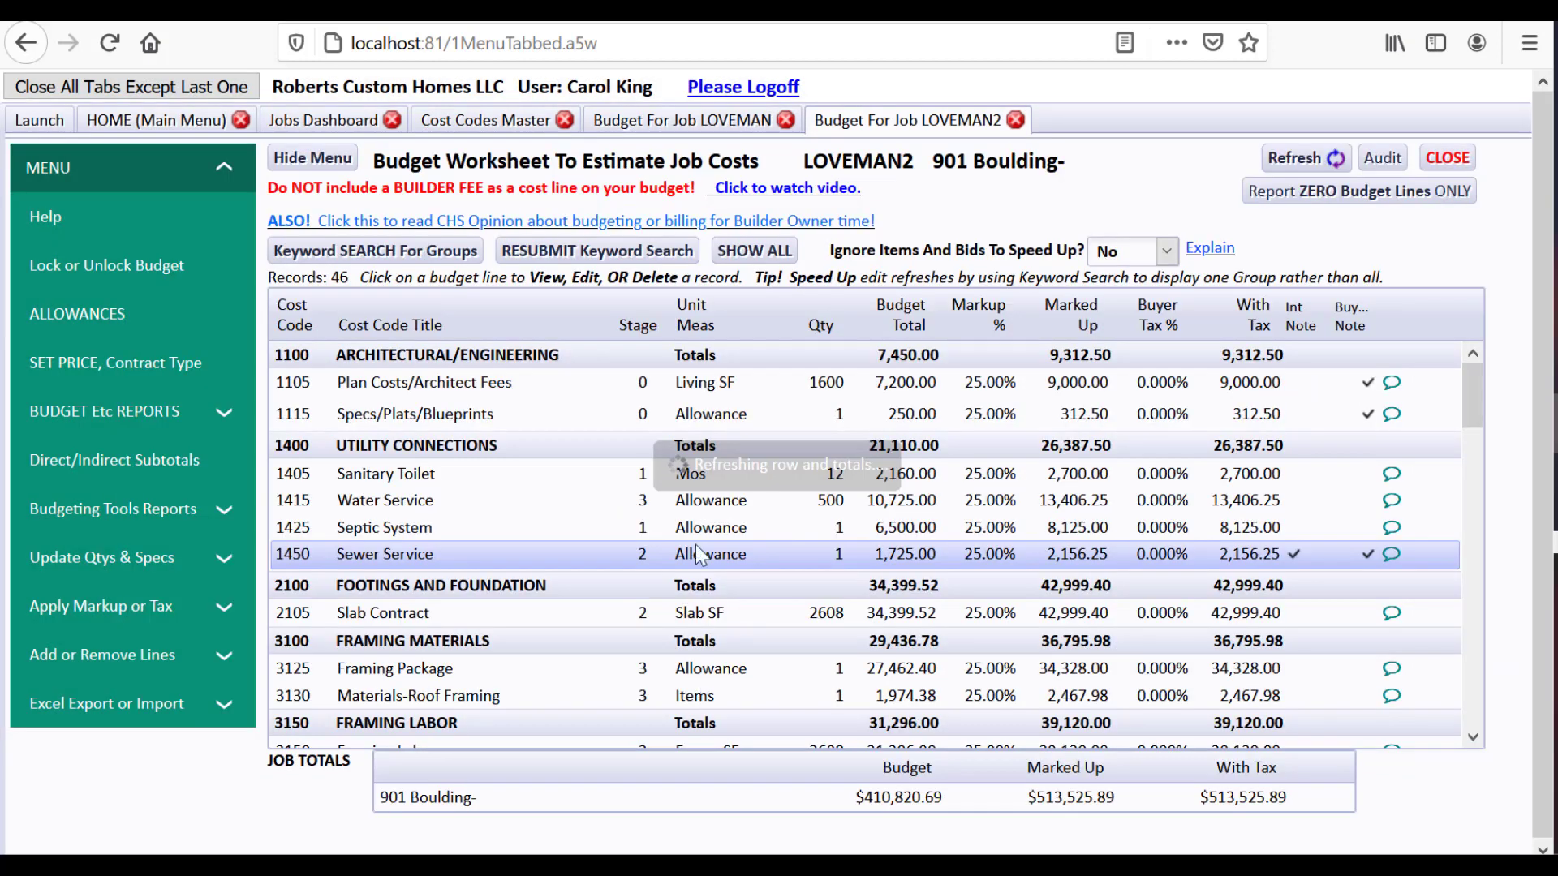
pyautogui.click(662, 120)
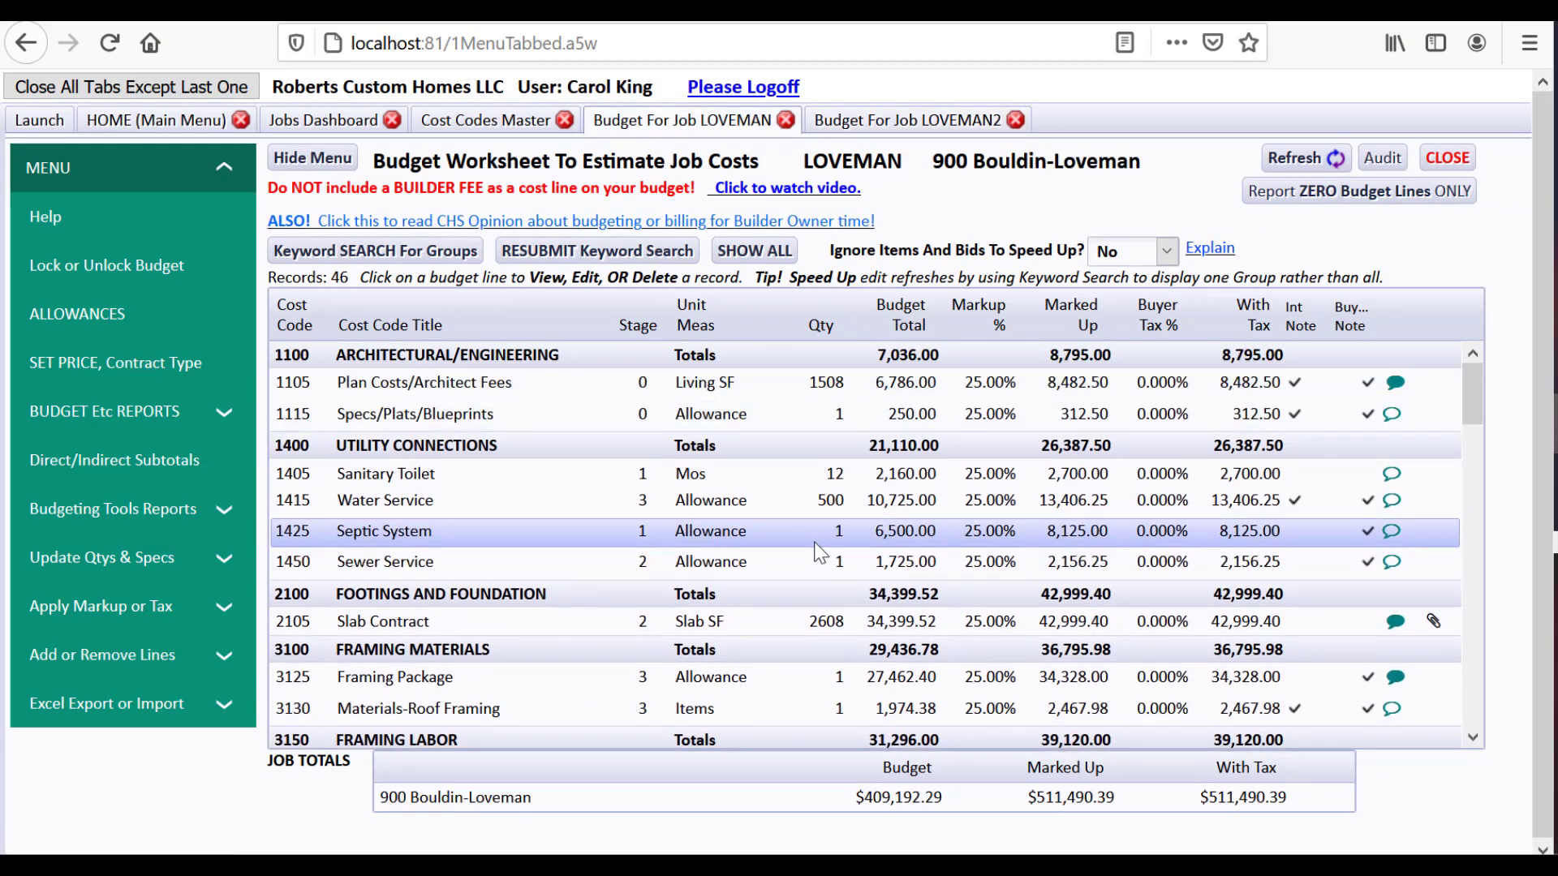
pyautogui.click(836, 559)
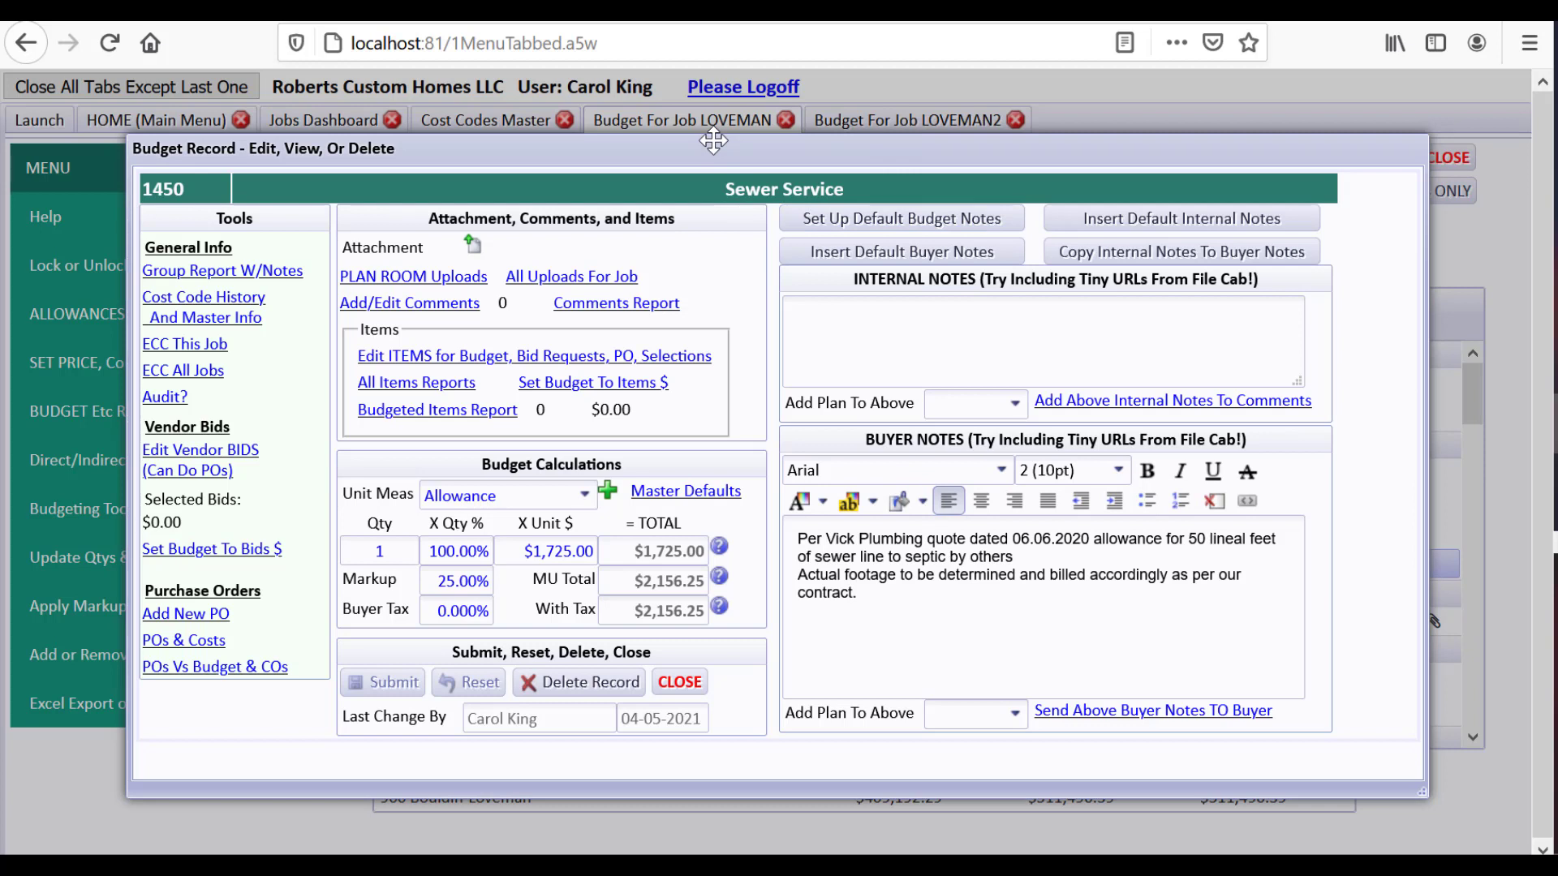
pyautogui.click(680, 683)
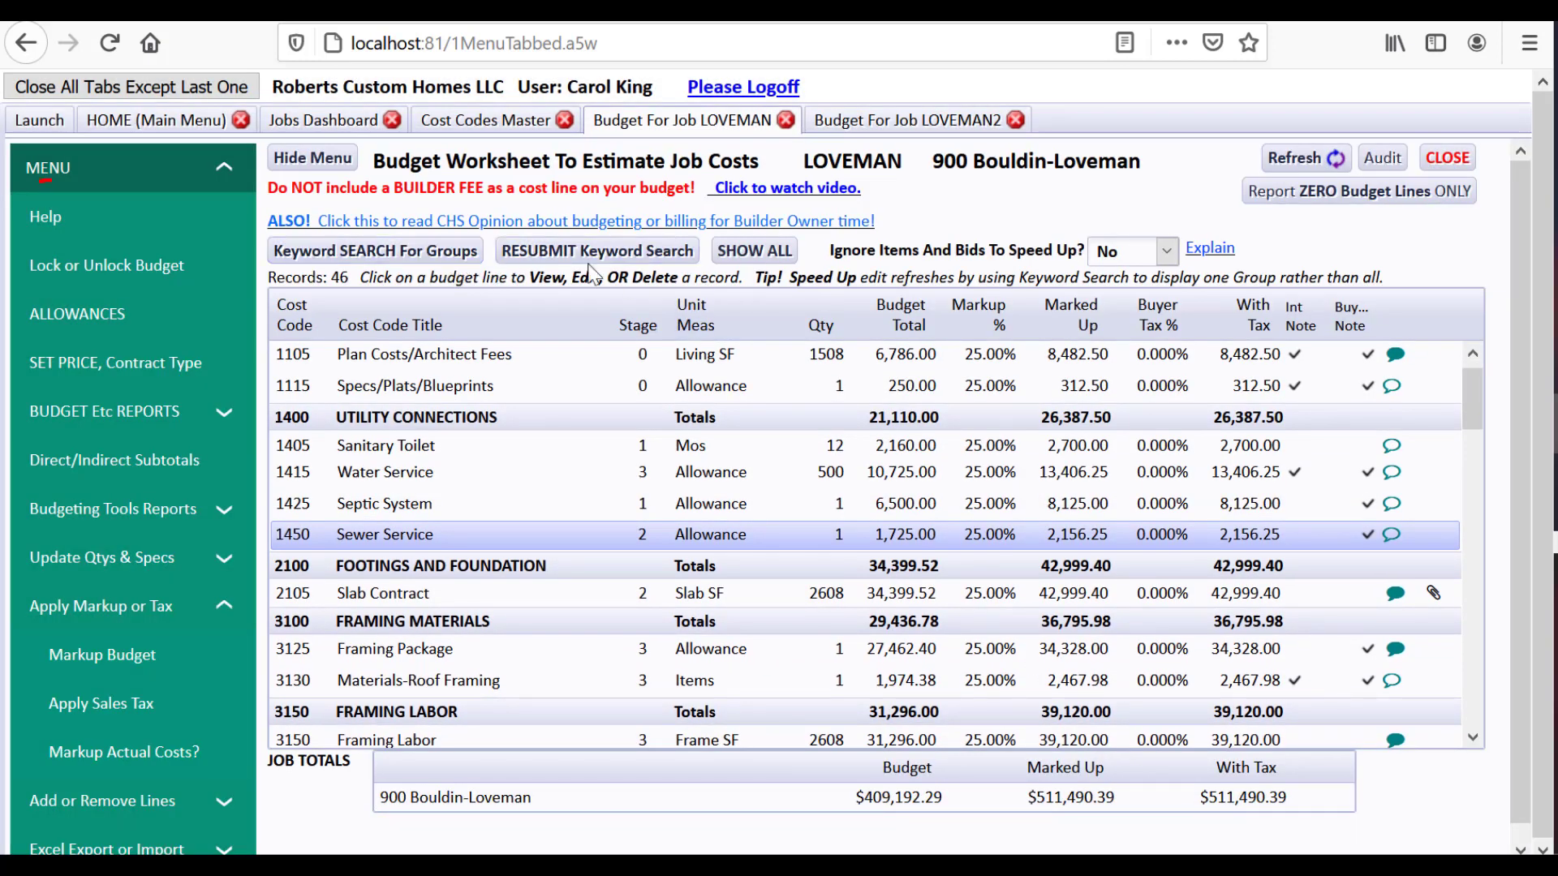
# Browse the CHS Tutorials help list, then close it
pyautogui.click(79, 217)
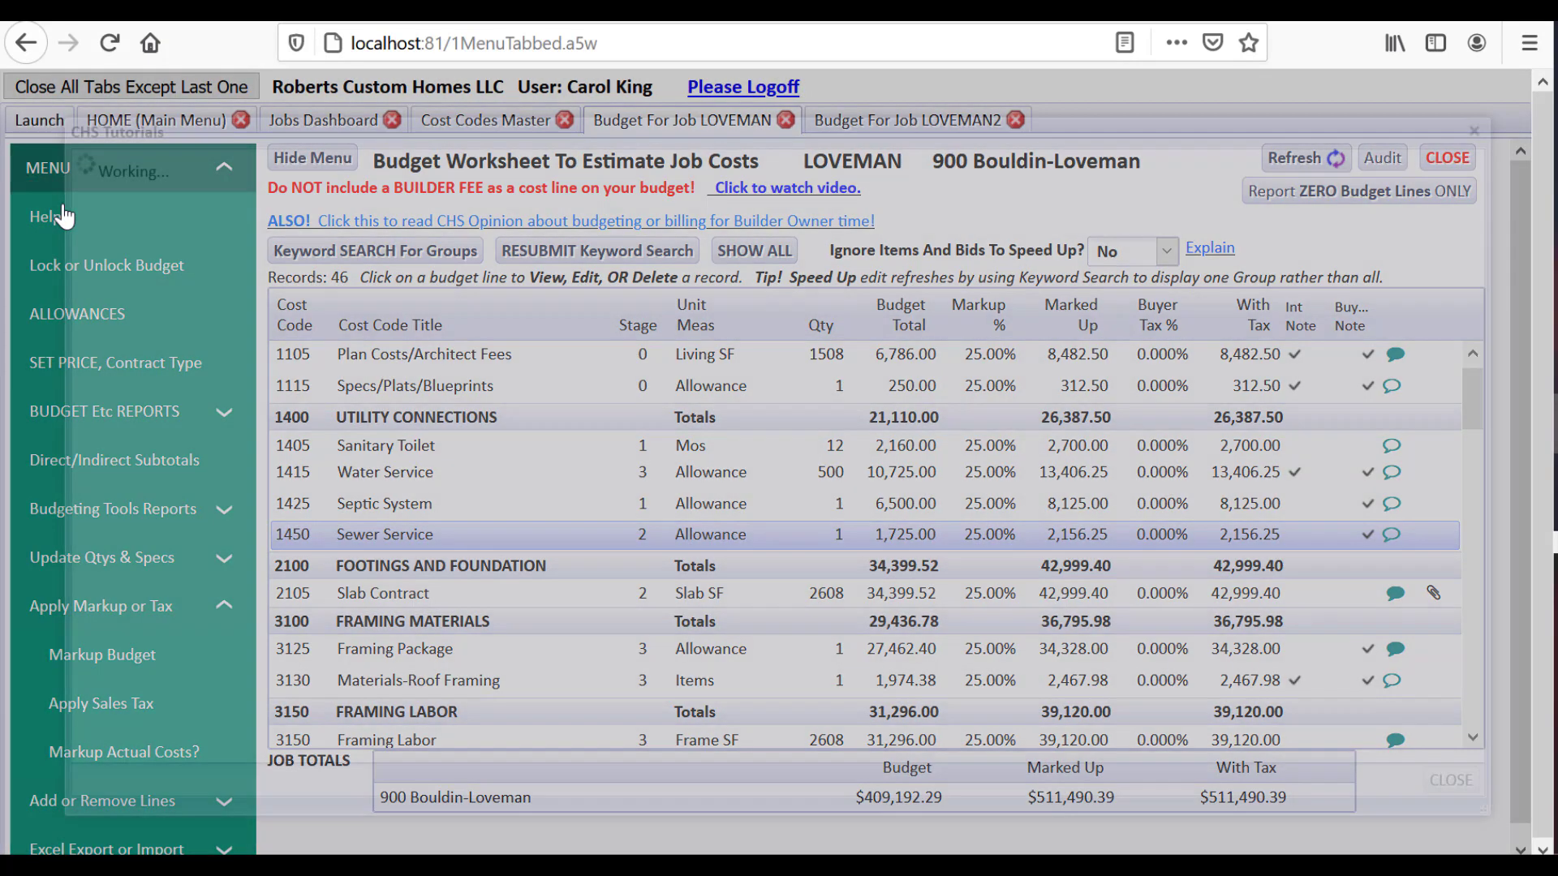
pyautogui.moveTo(1408, 392); pyautogui.dragTo(1406, 473)
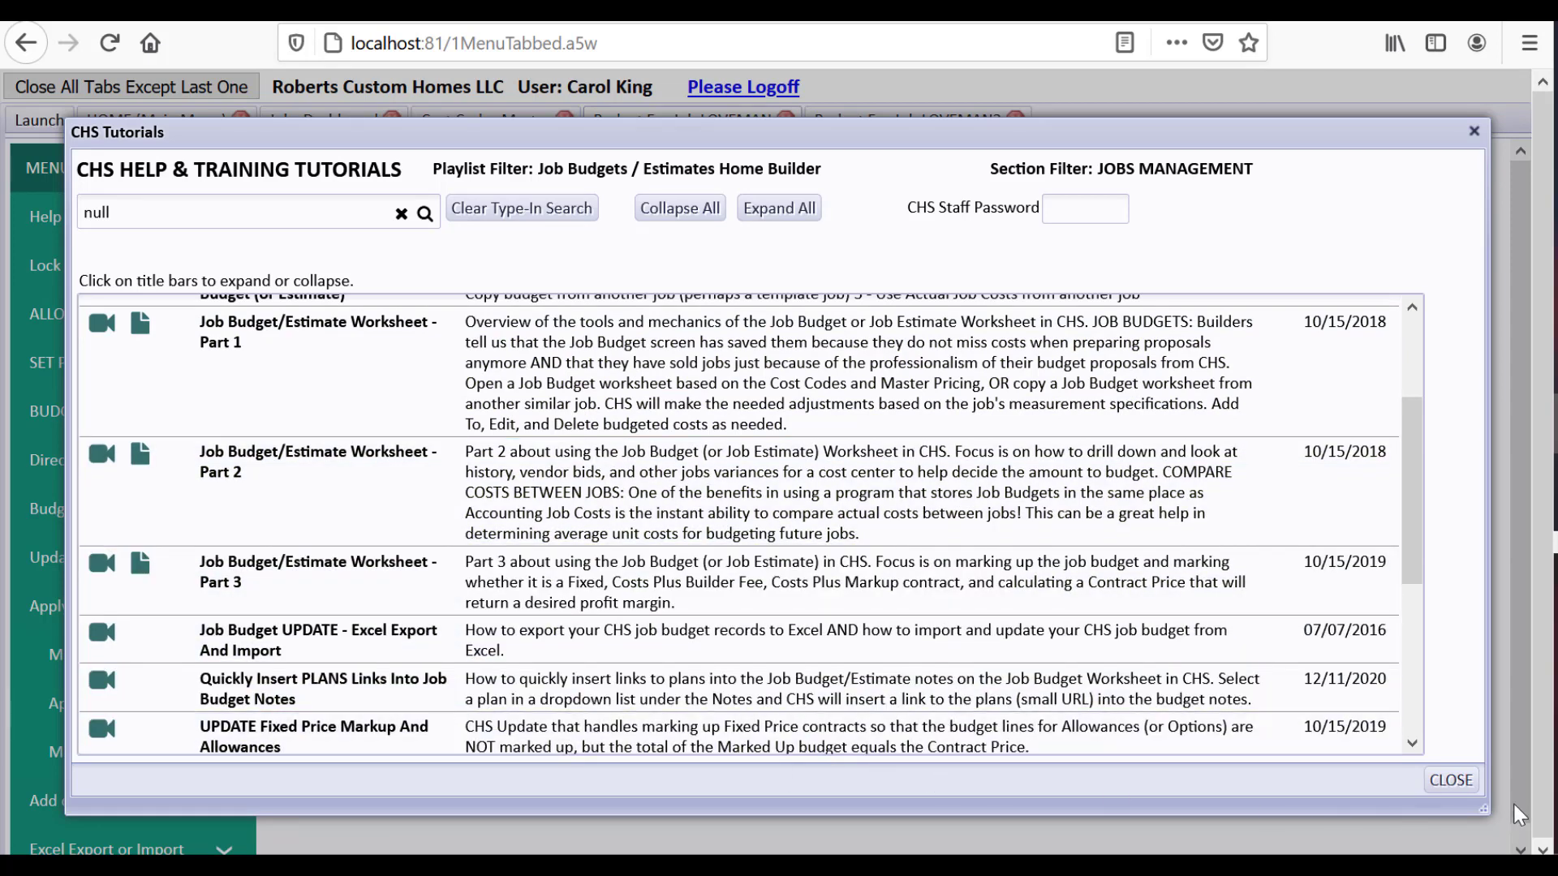
pyautogui.click(1451, 781)
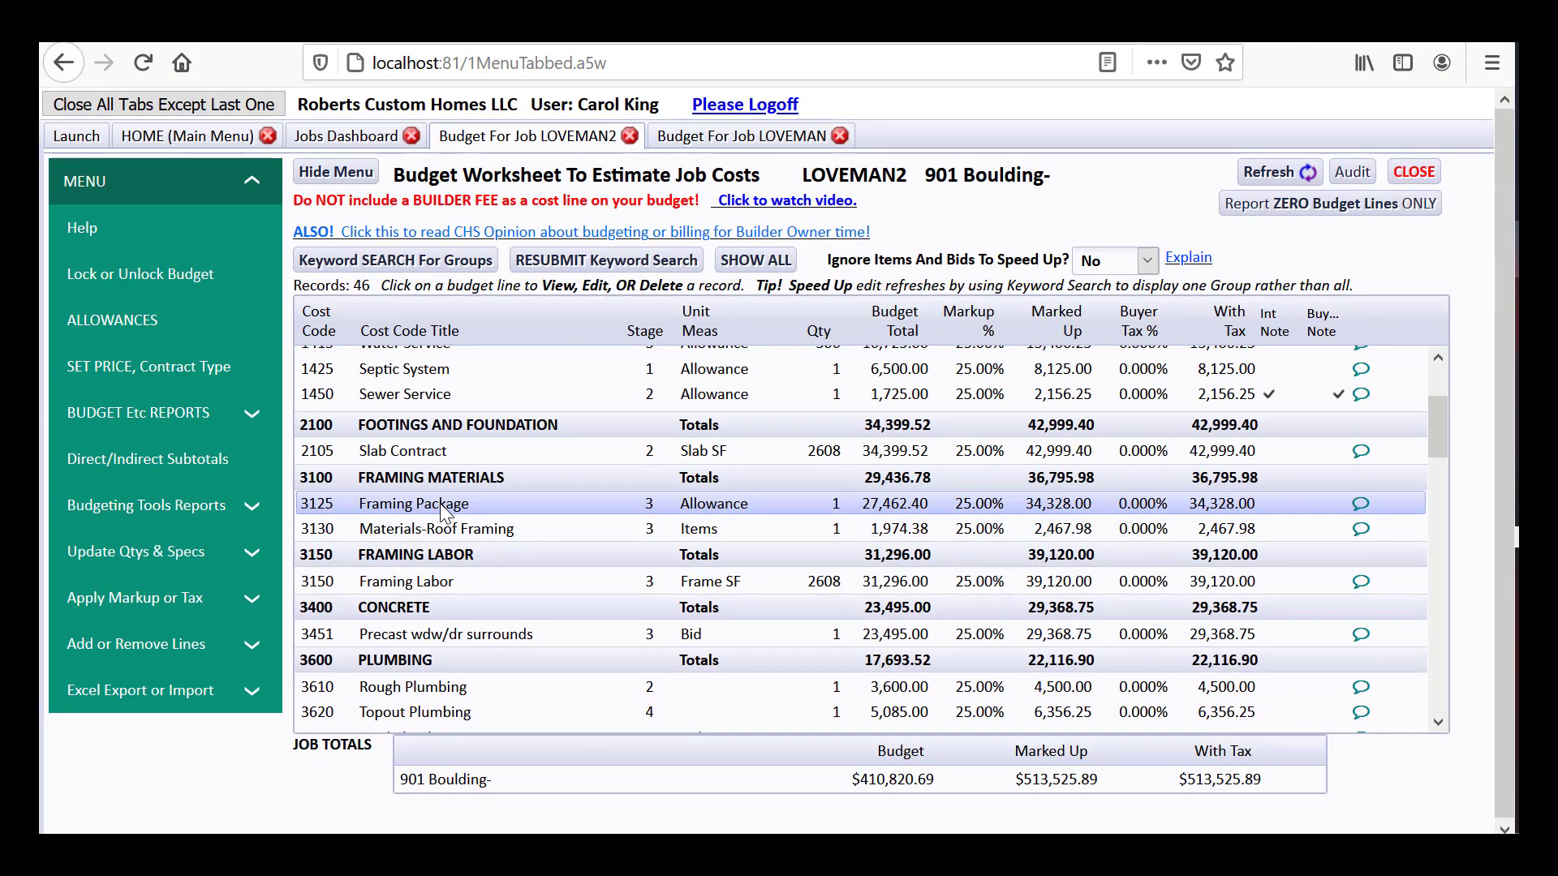
# Compare LOVEMAN2's Framing Package line with the buyer notes on LOVEMAN's Framing Package line
pyautogui.click(440, 503)
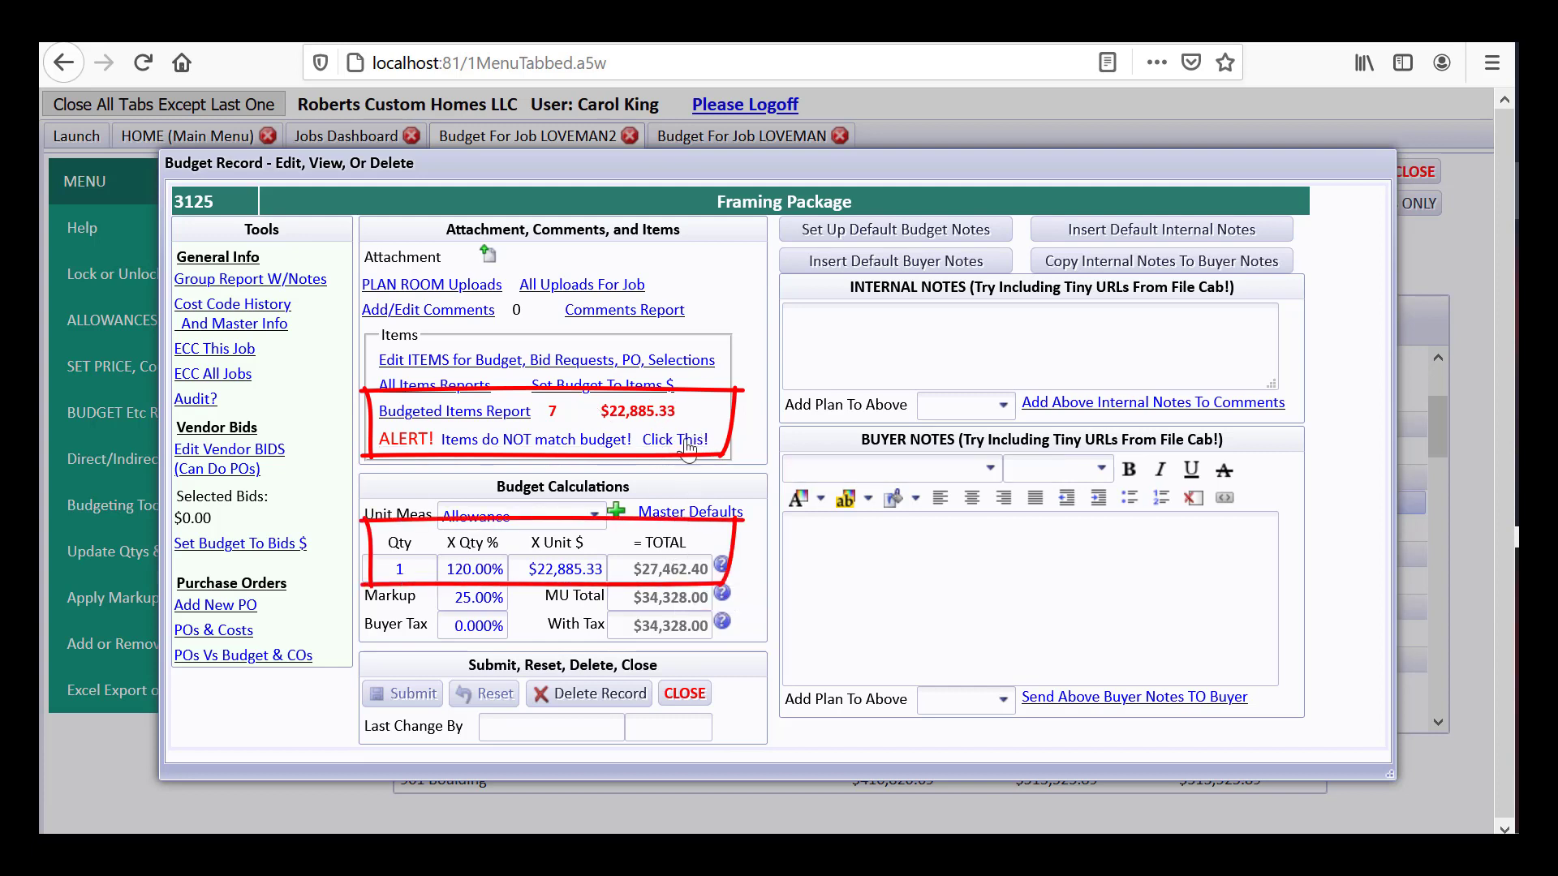
pyautogui.click(684, 694)
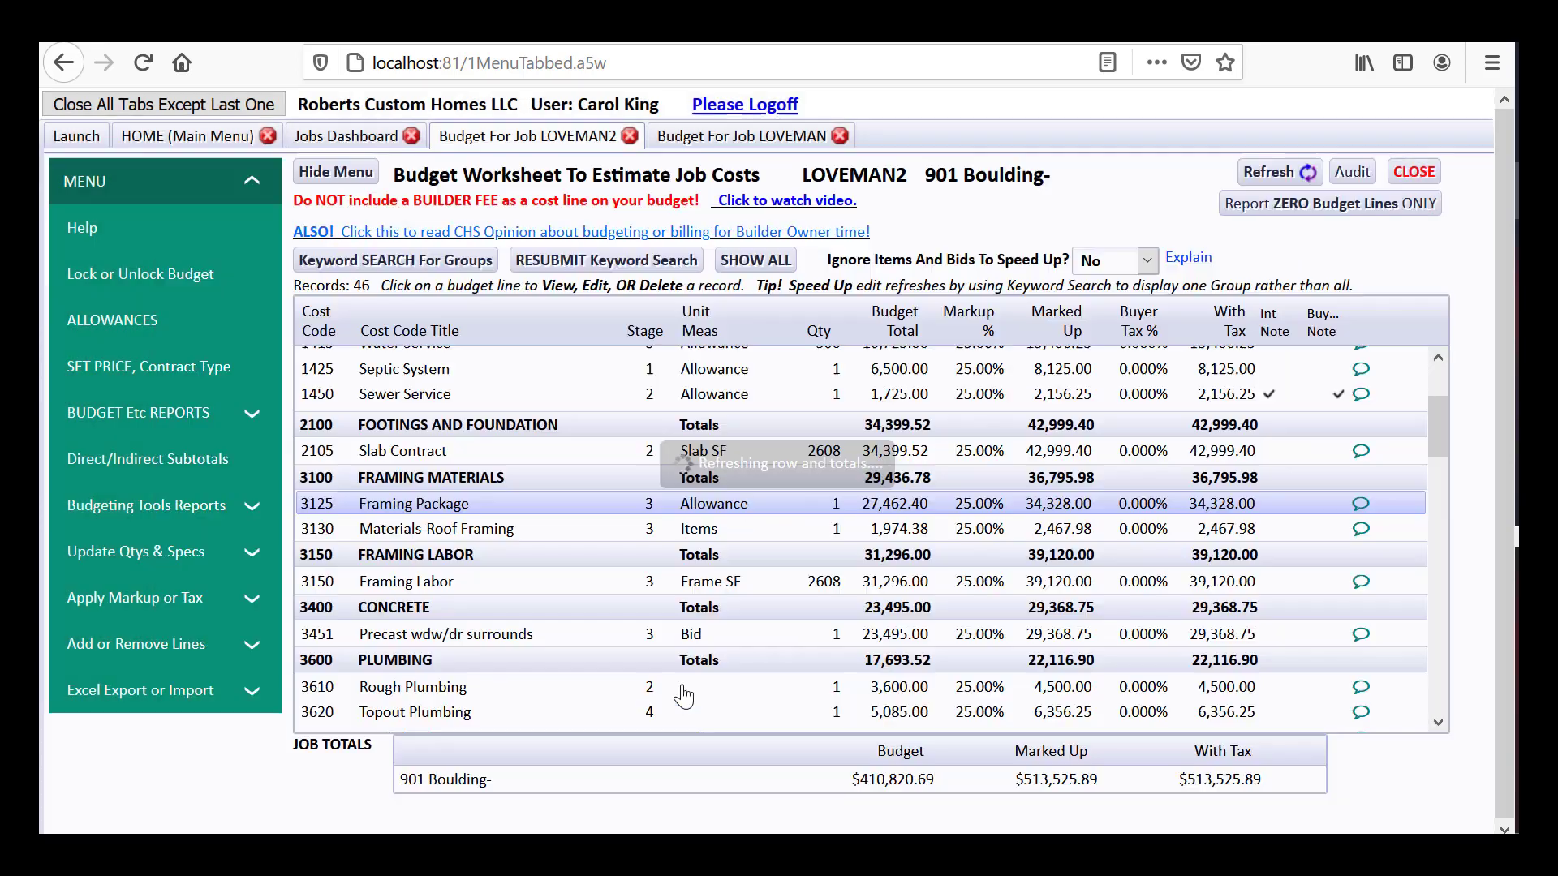
pyautogui.click(759, 142)
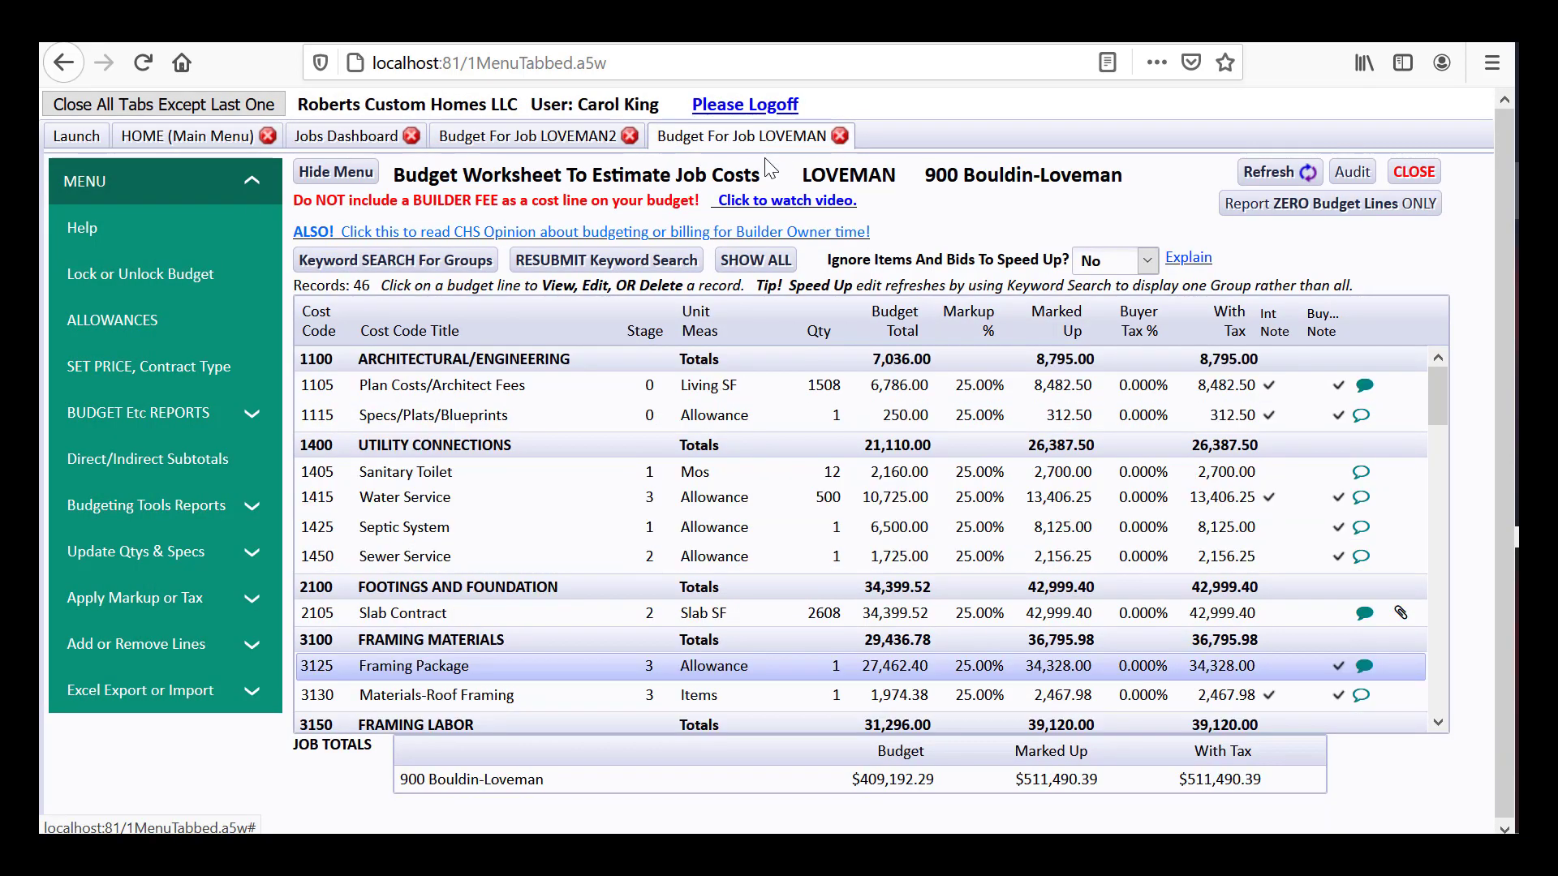
pyautogui.click(561, 671)
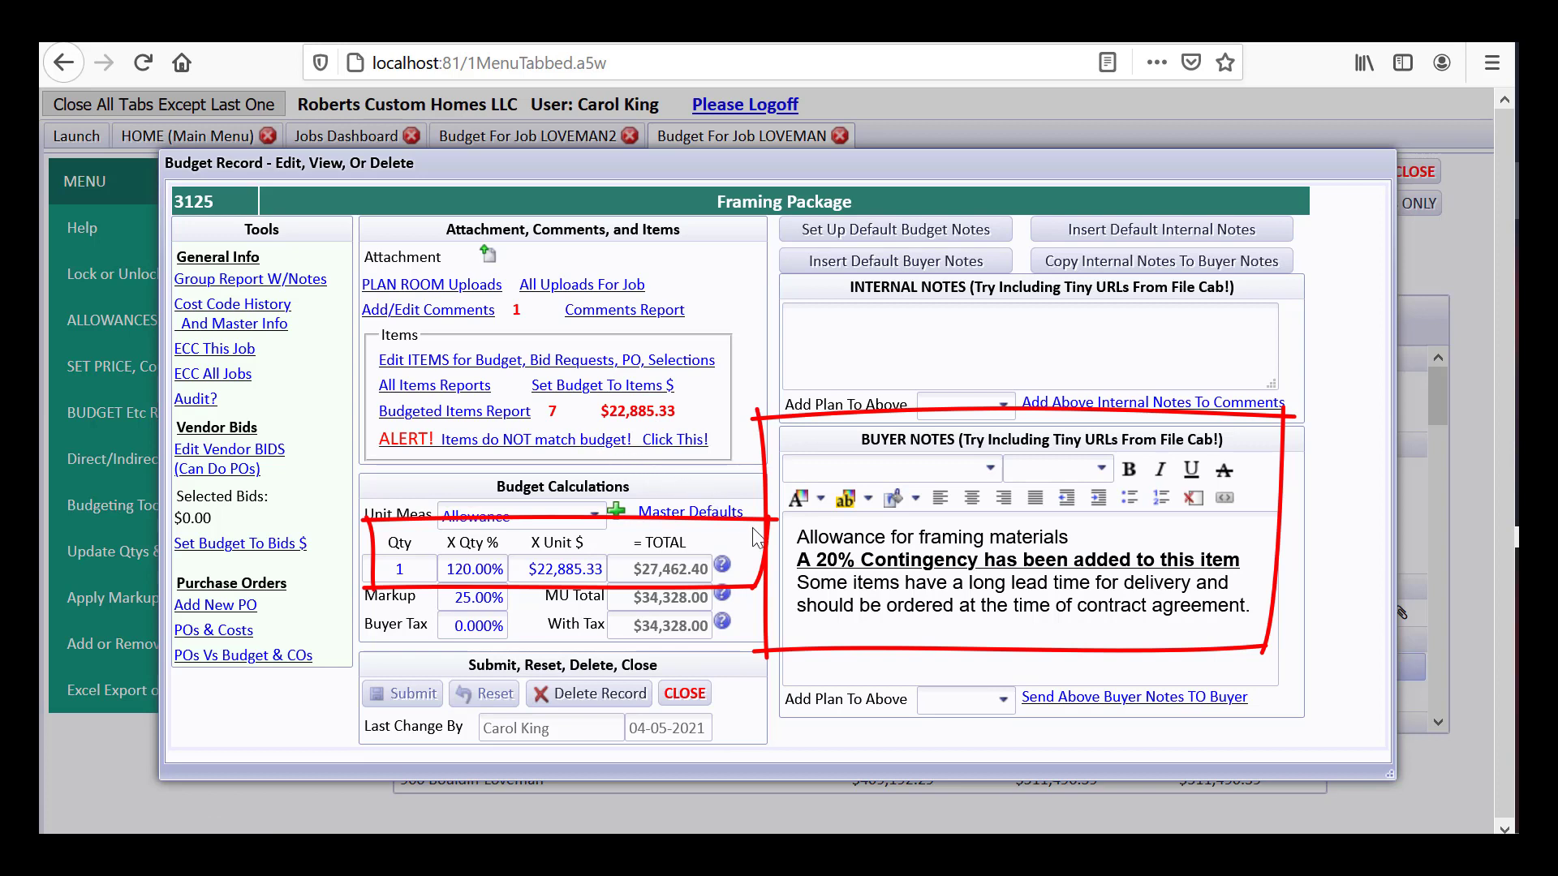
pyautogui.click(801, 536)
pyautogui.moveTo(800, 536); pyautogui.dragTo(1272, 609)
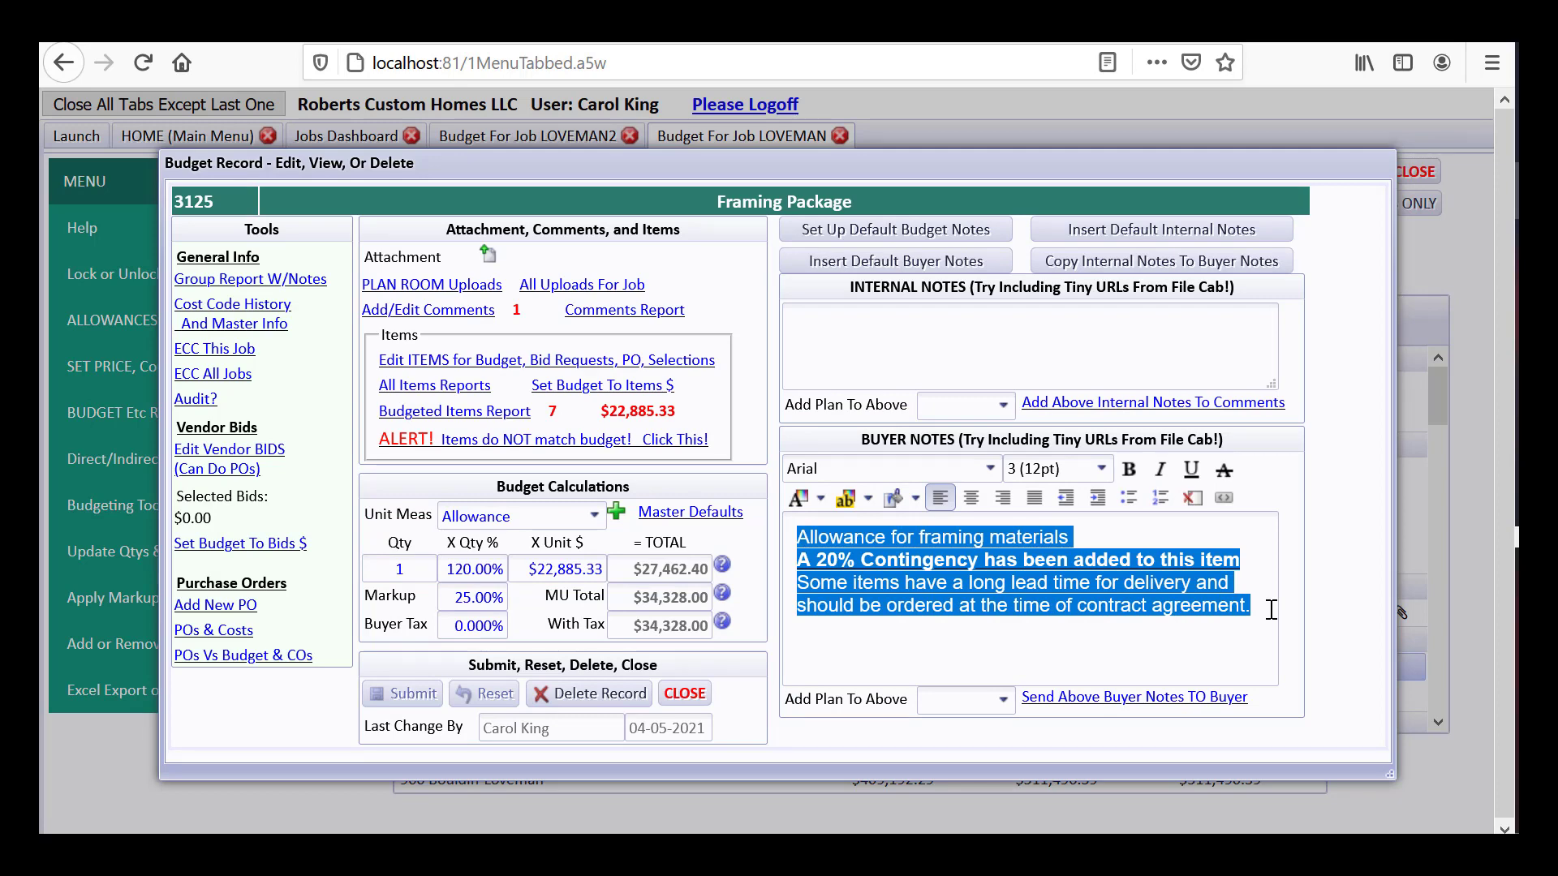
pyautogui.click(691, 695)
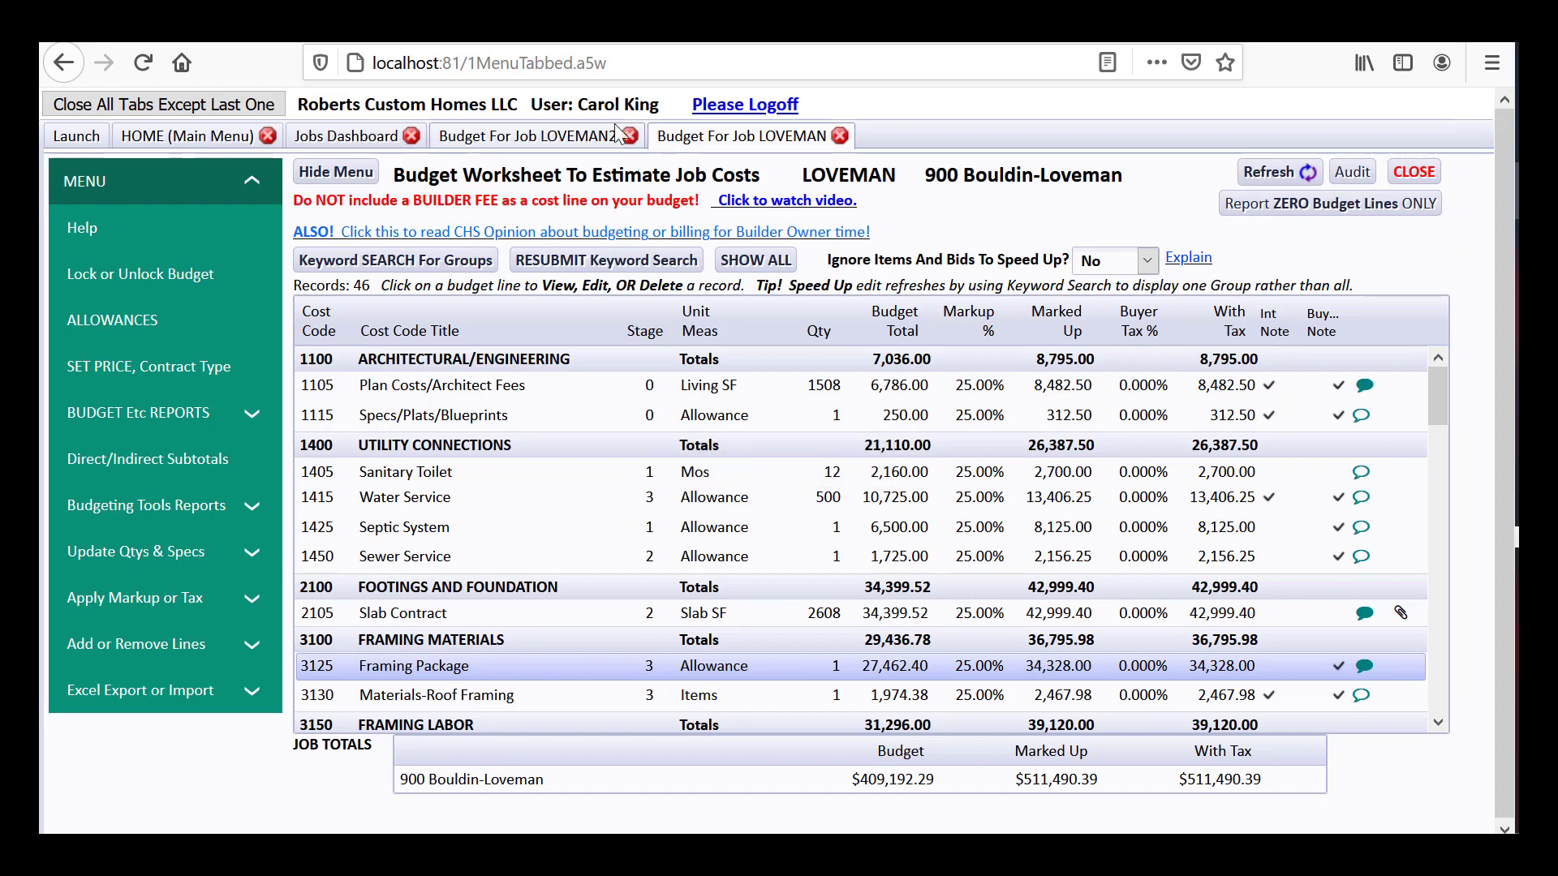
# Save LOVEMAN2's Framing Package line with 120% quantity factor and 20% contingency note
pyautogui.click(562, 138)
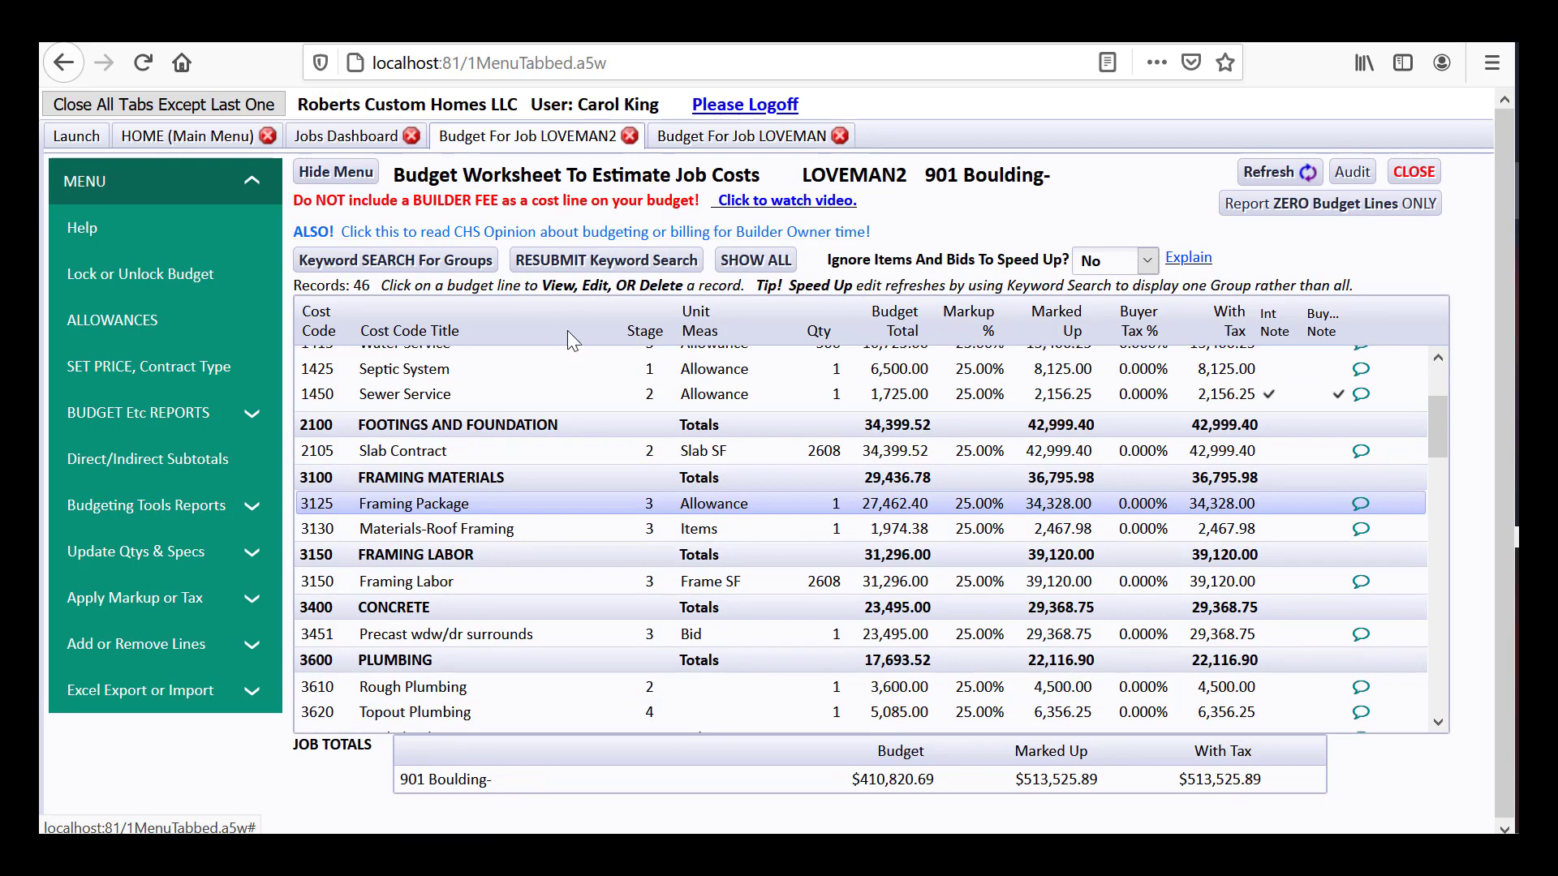
pyautogui.click(570, 502)
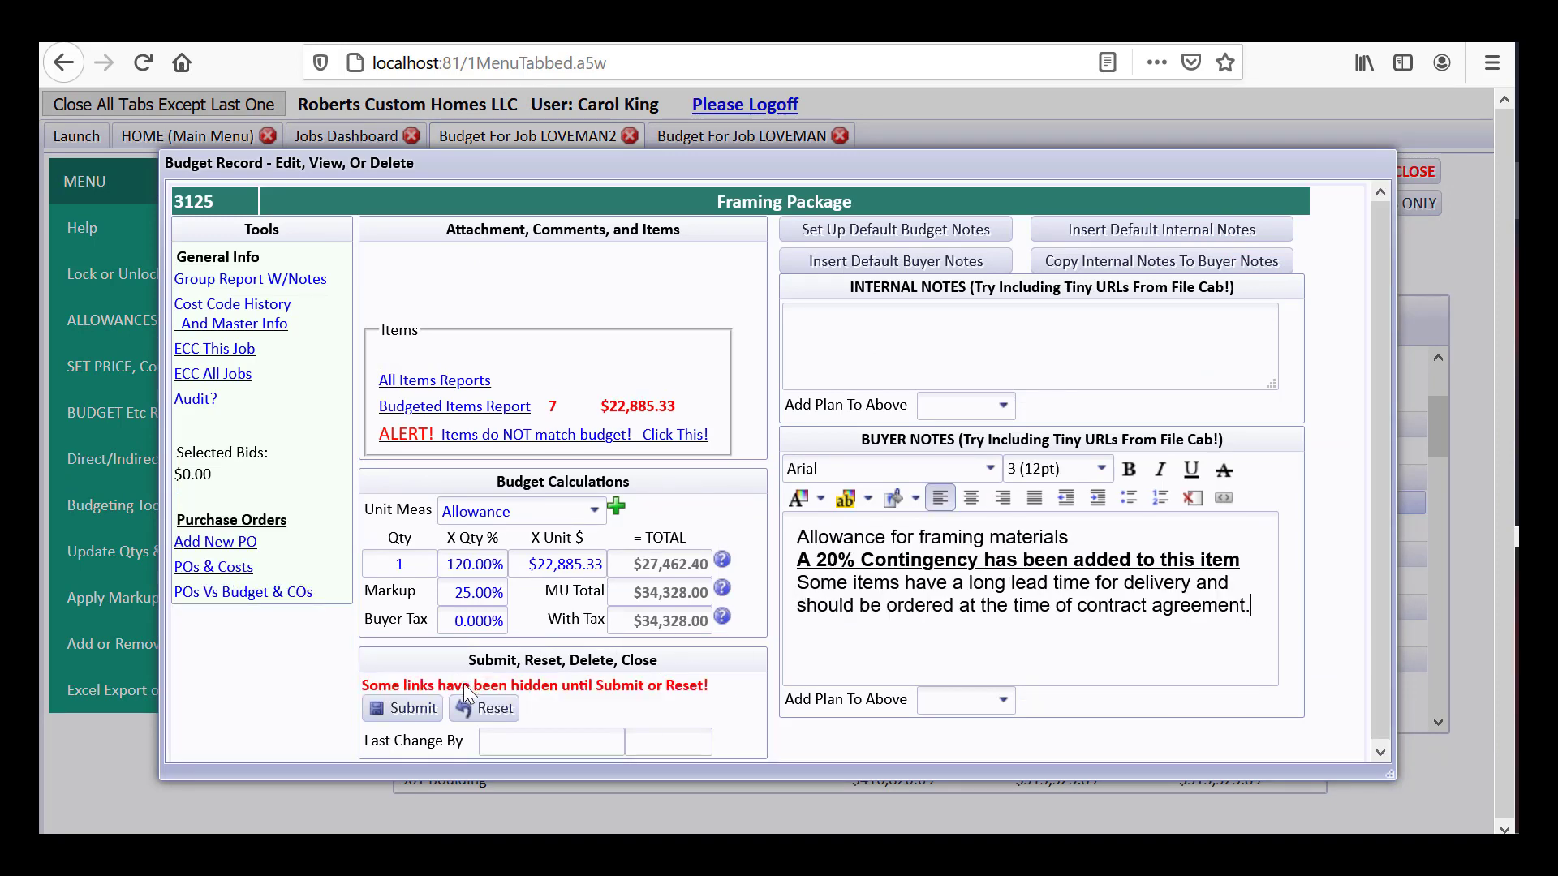
pyautogui.click(413, 710)
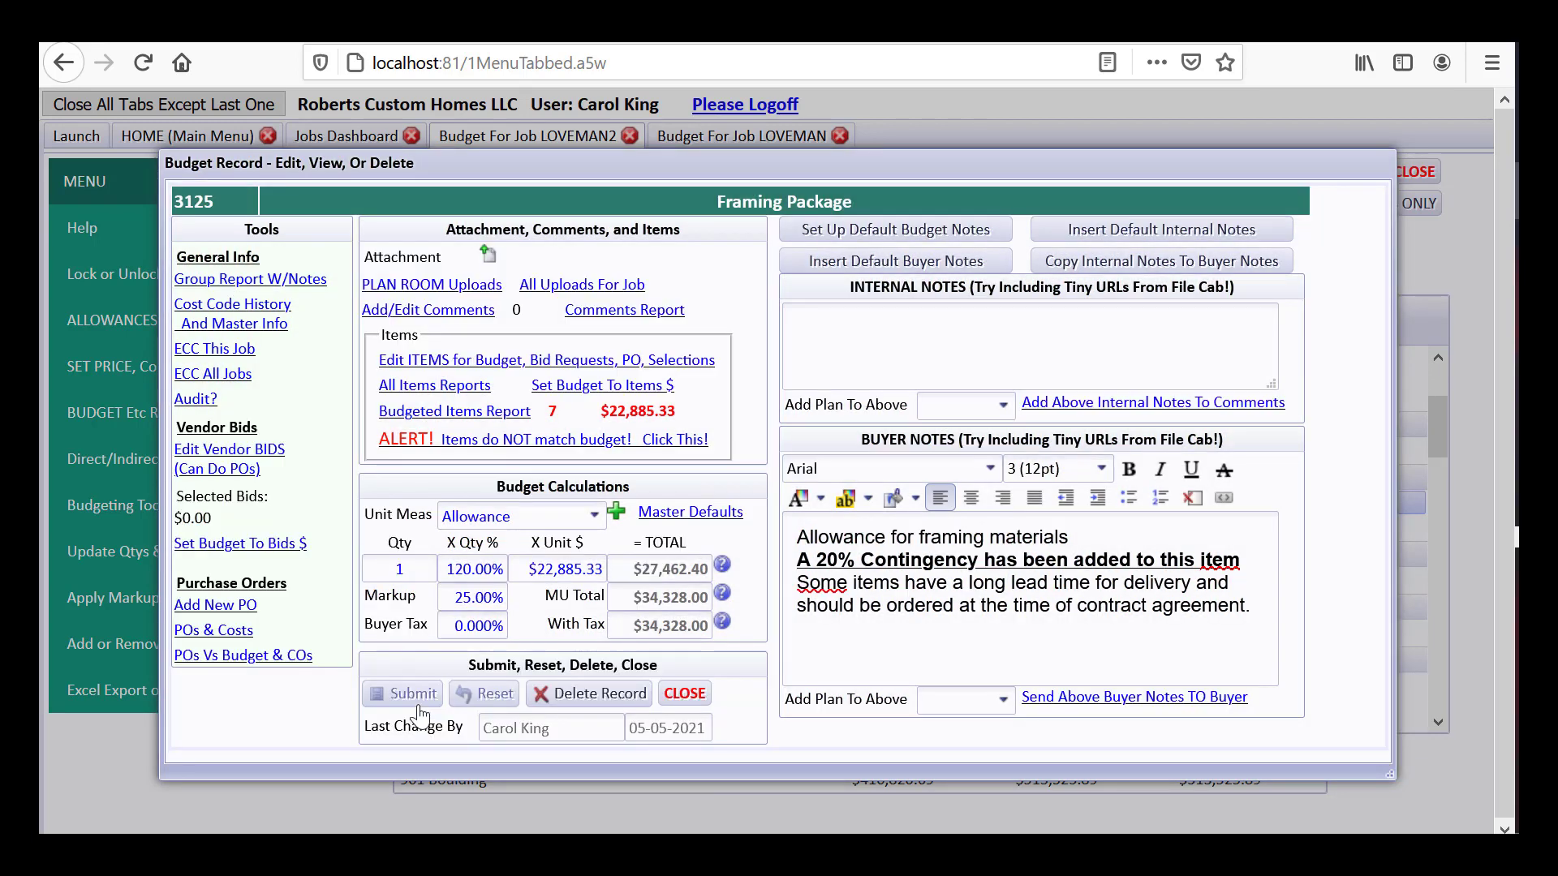
# Bid-request-check all seven cost code 3125 items and prepare PROBUILD's With Qtys bid request
pyautogui.click(496, 362)
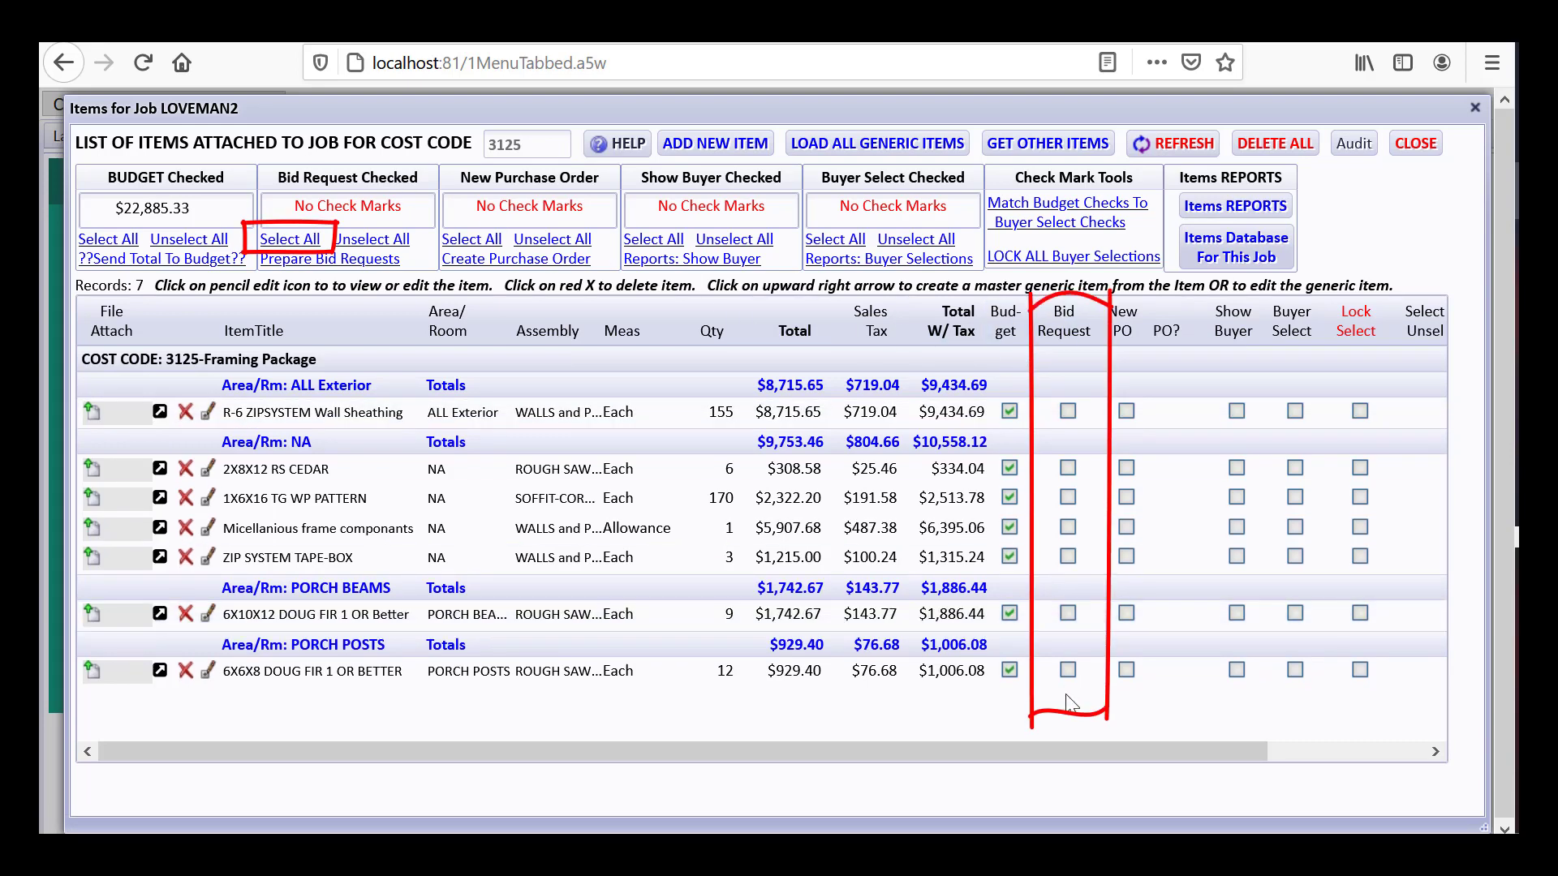
pyautogui.click(289, 242)
pyautogui.click(716, 560)
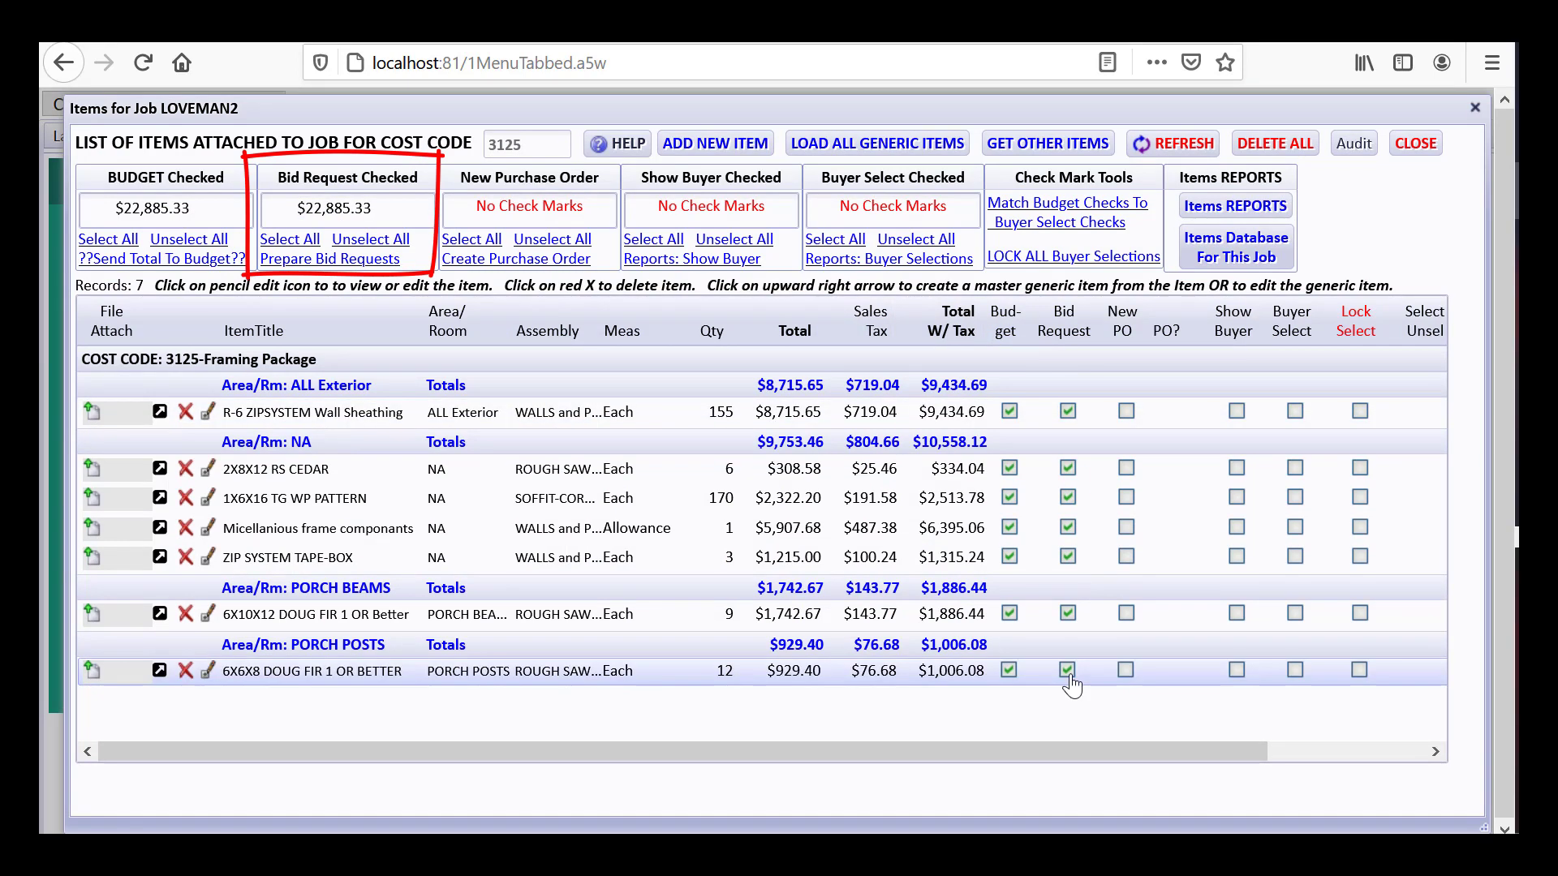
pyautogui.click(334, 260)
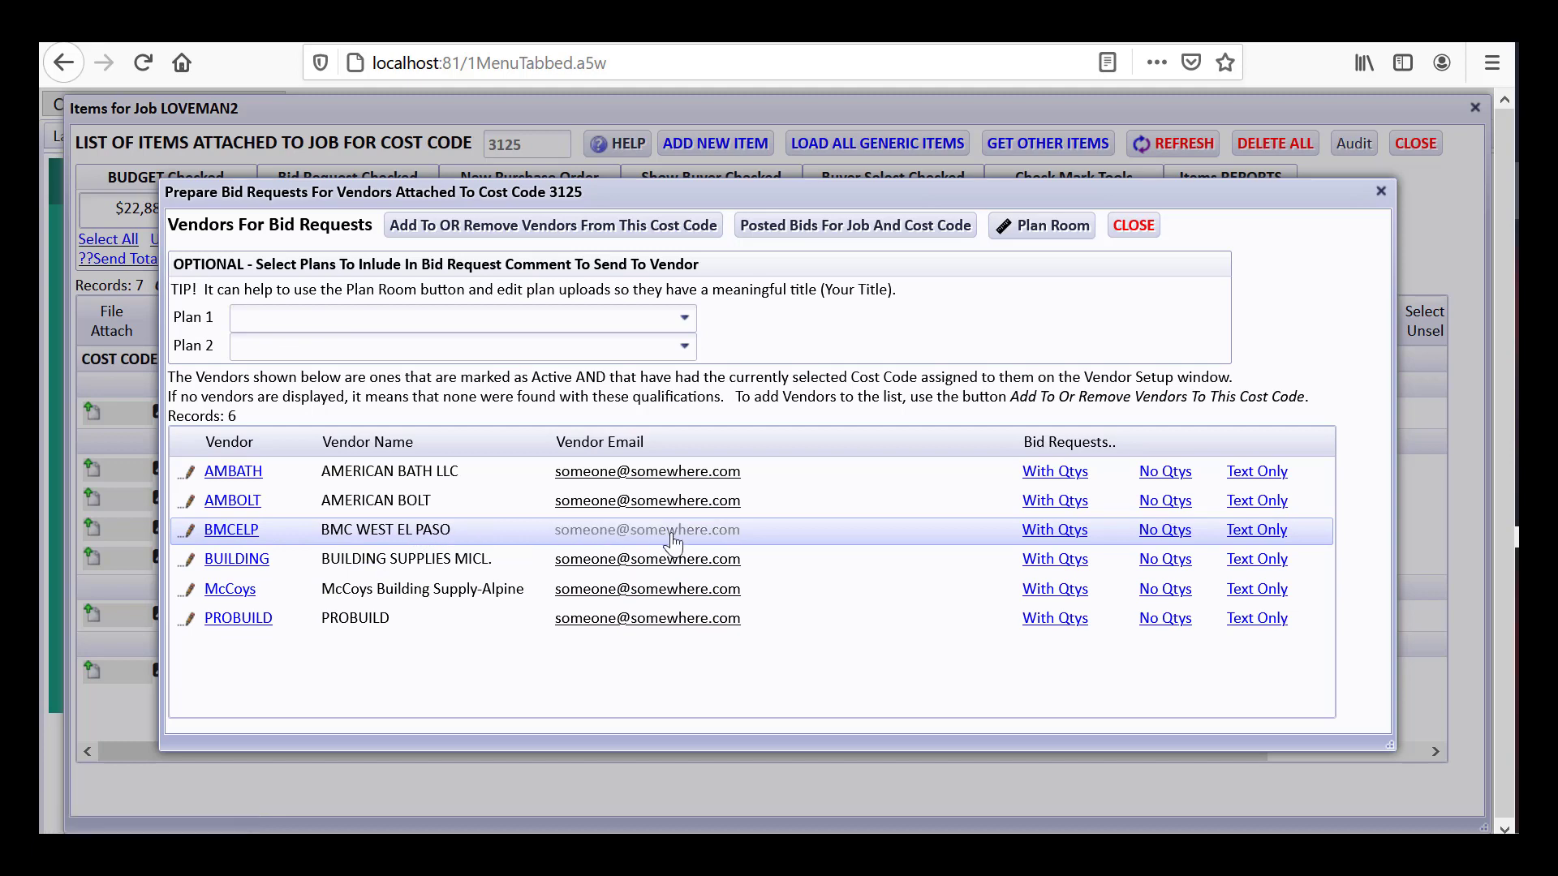
pyautogui.click(1055, 619)
pyautogui.click(623, 496)
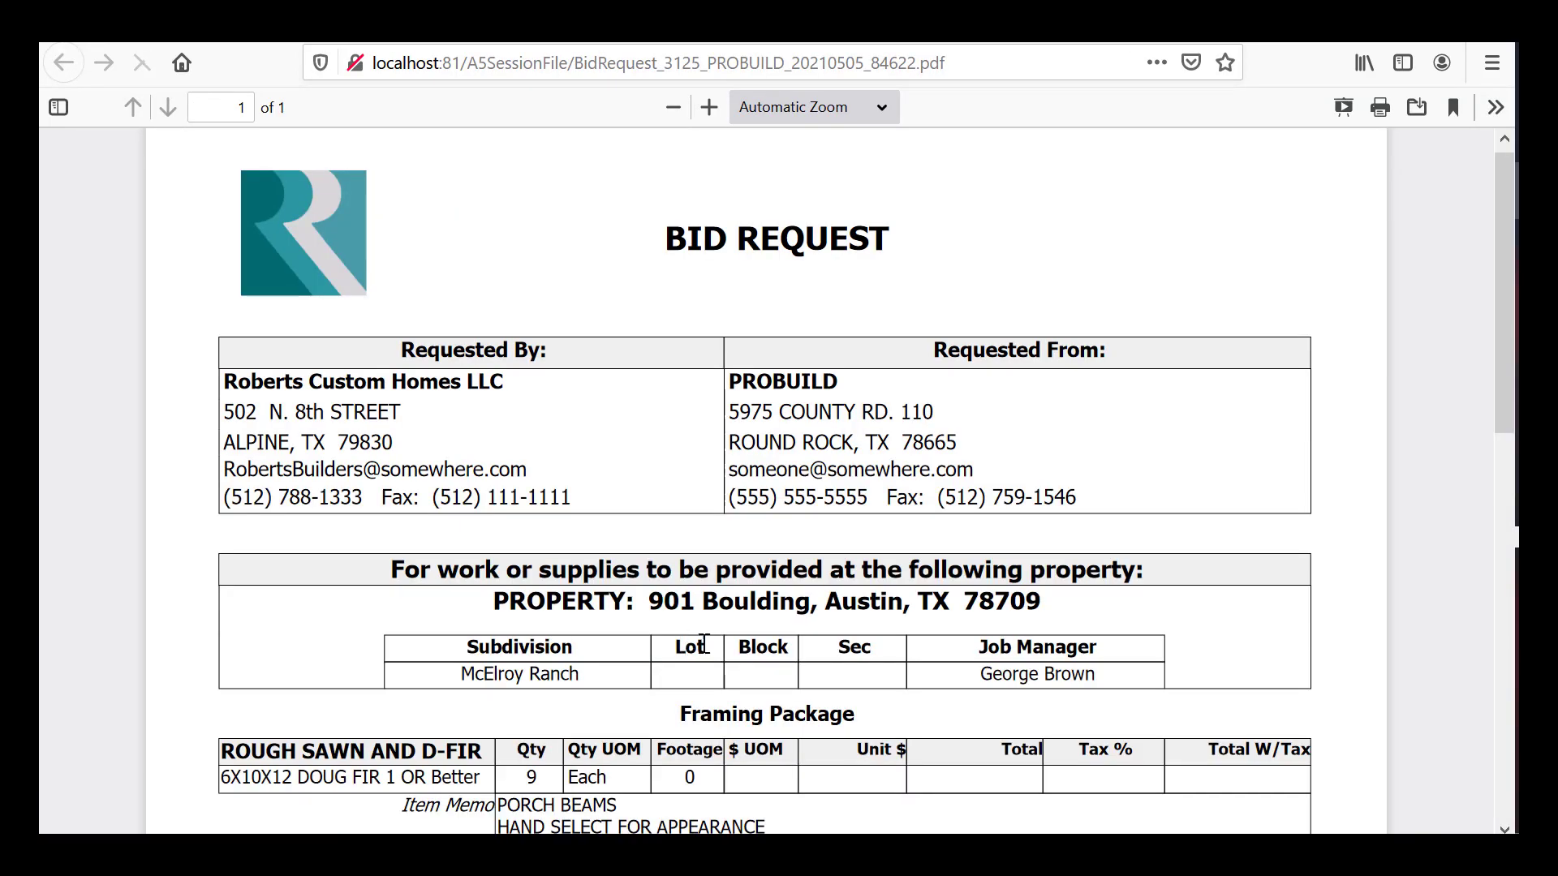
pyautogui.moveTo(1502, 373); pyautogui.dragTo(1477, 625)
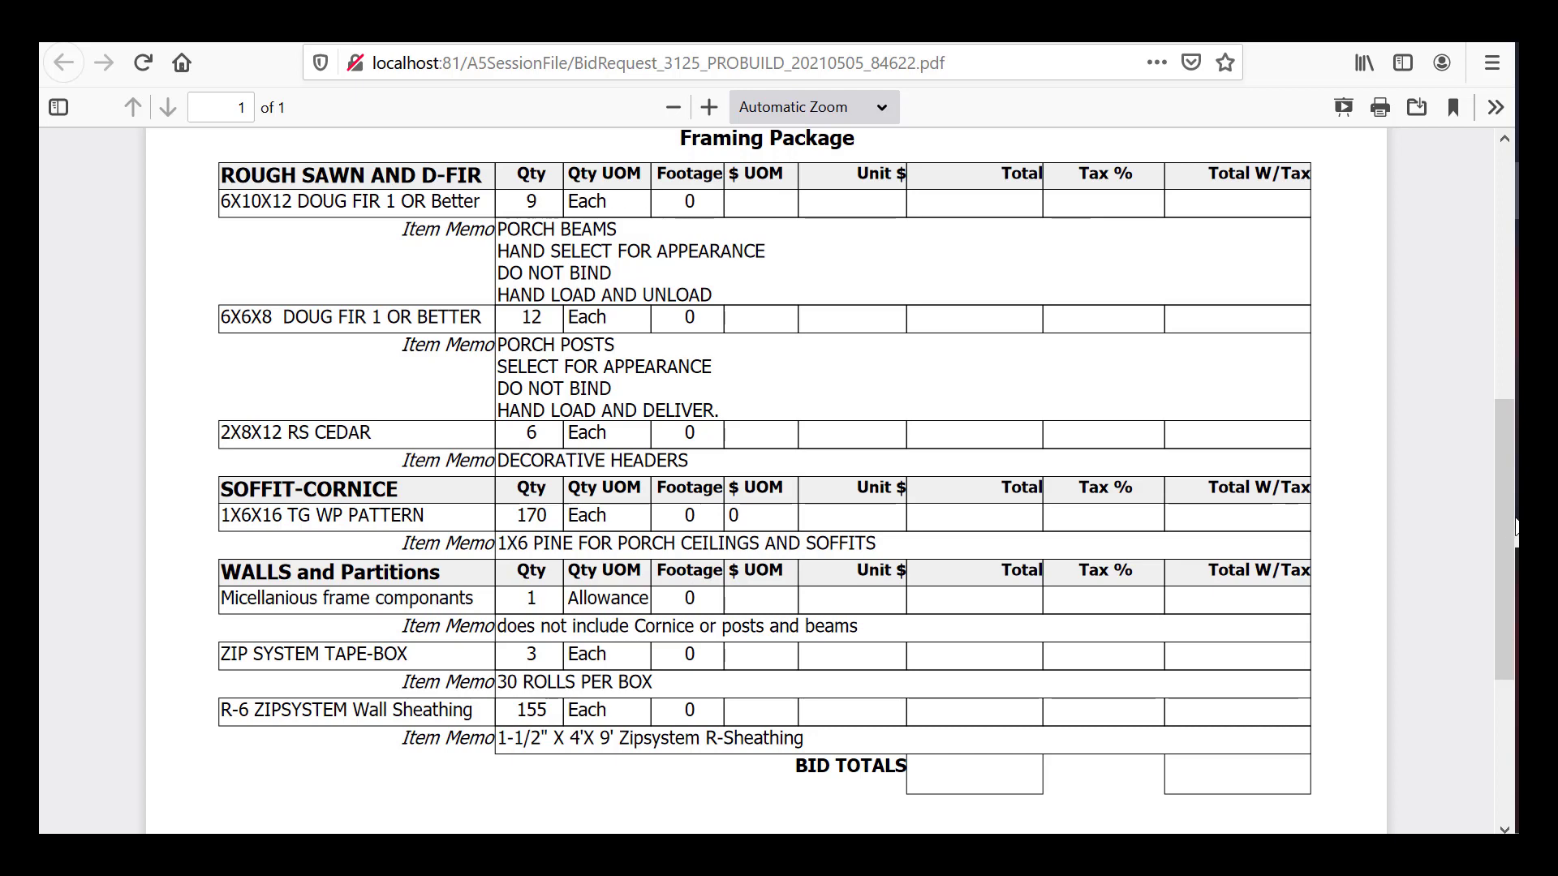
pyautogui.scroll(7, 1503, 437)
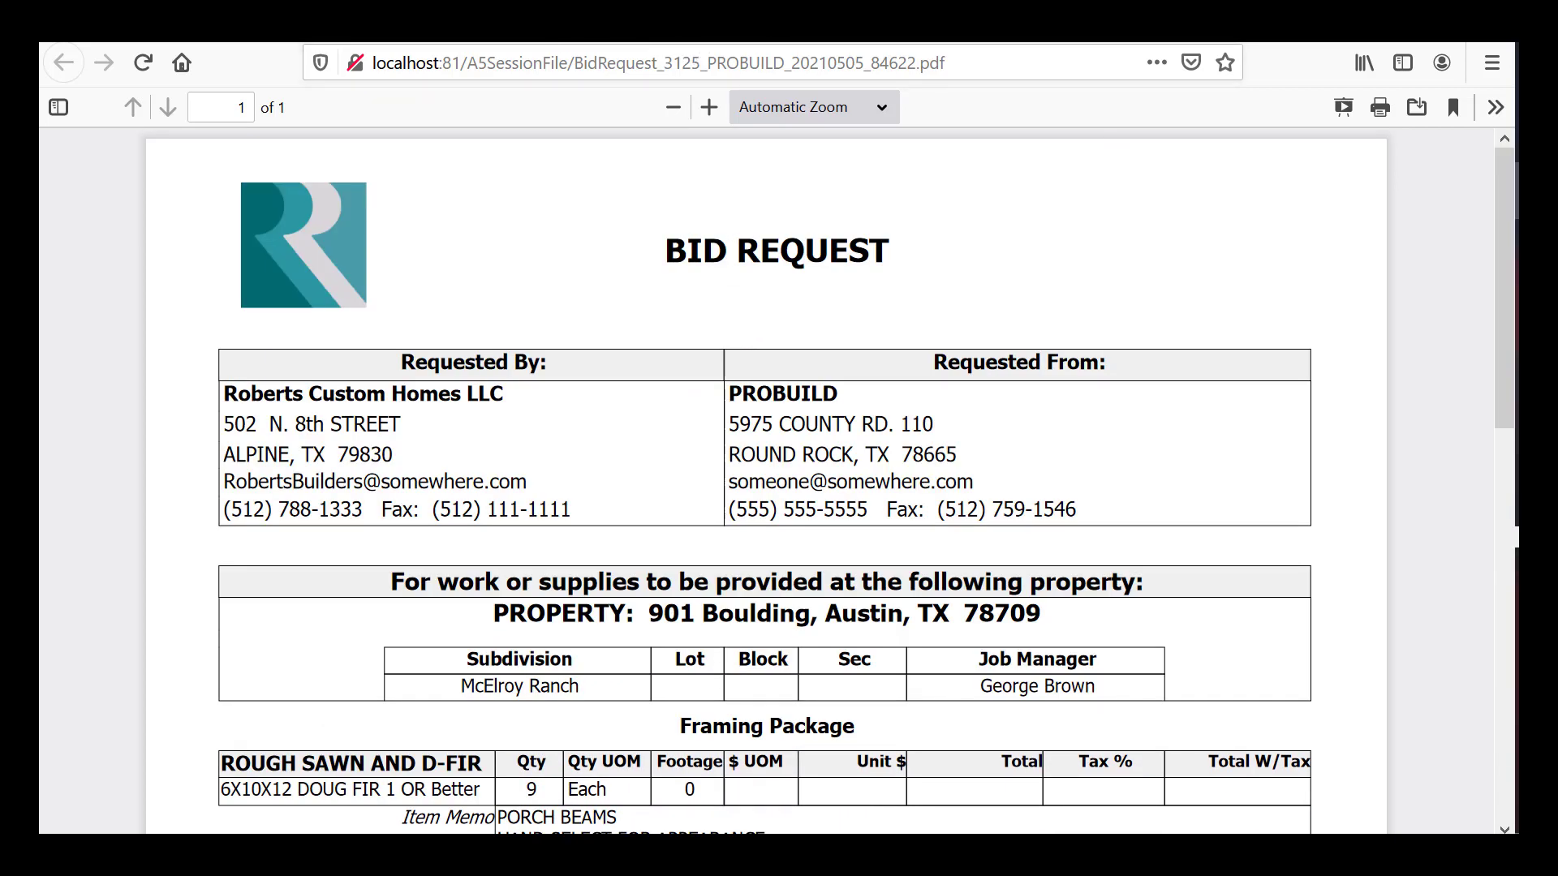
pyautogui.hotkey('ctrl', 'w')
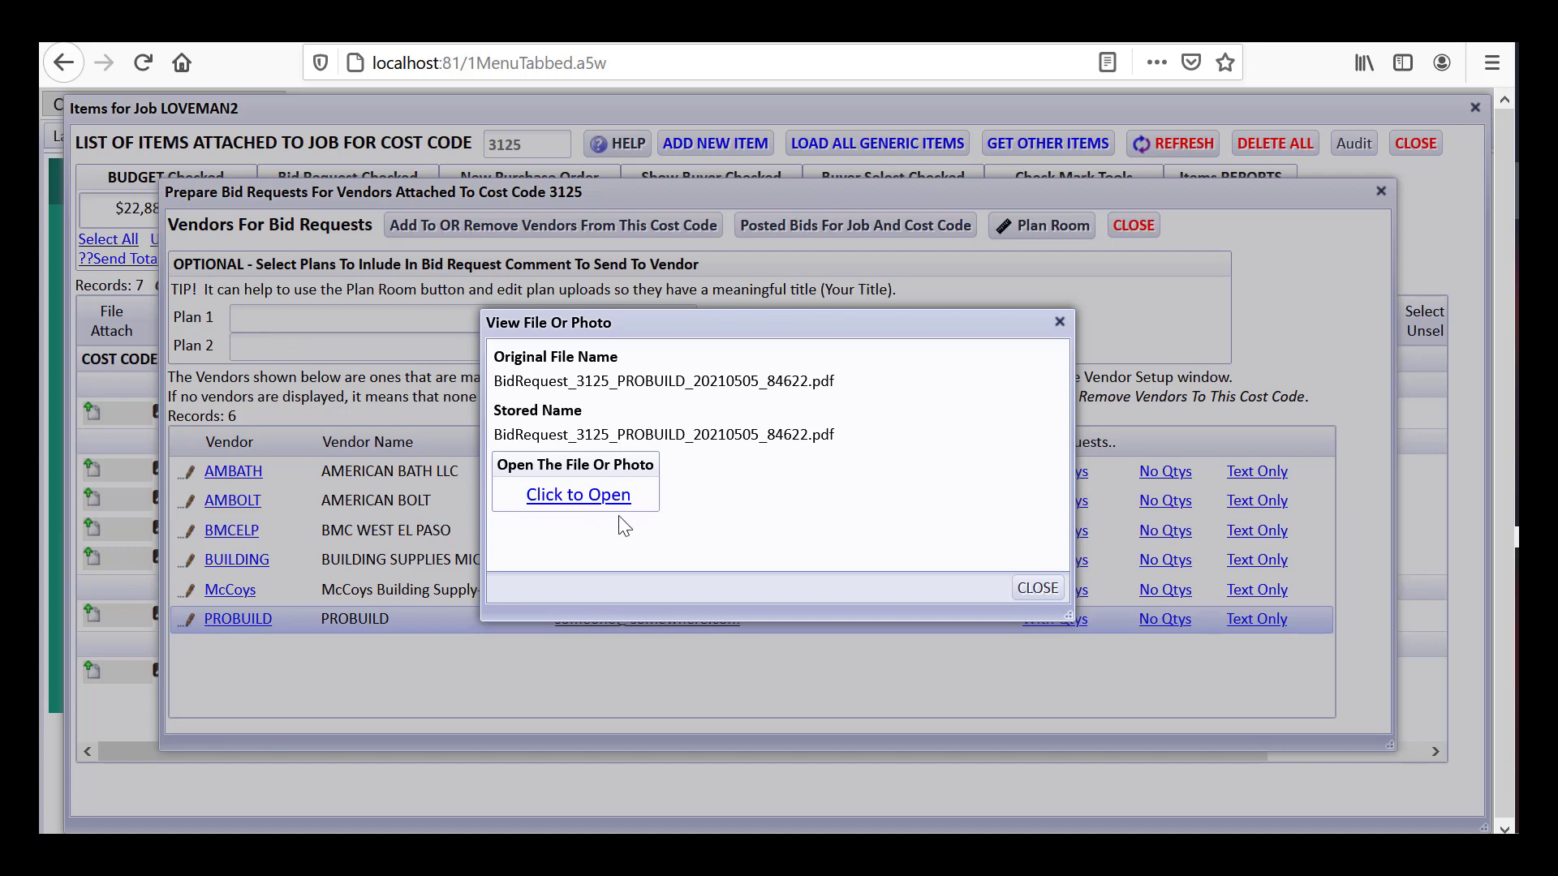
# Send PROBUILD's bid via comments as a vendor bid record, then close the bid request dialogs
pyautogui.click(1036, 589)
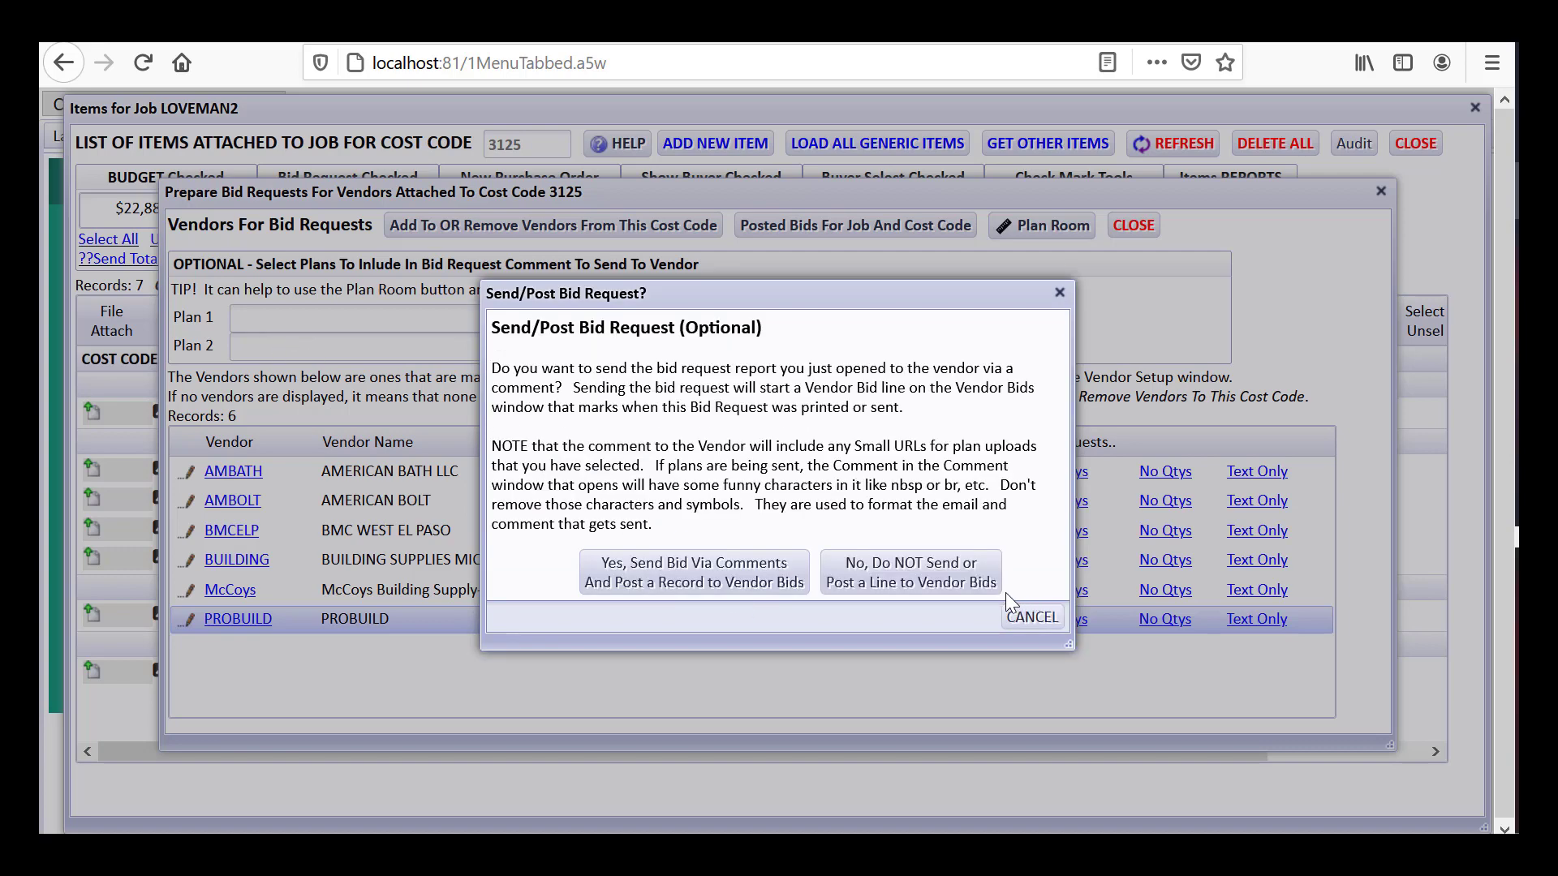
pyautogui.click(615, 582)
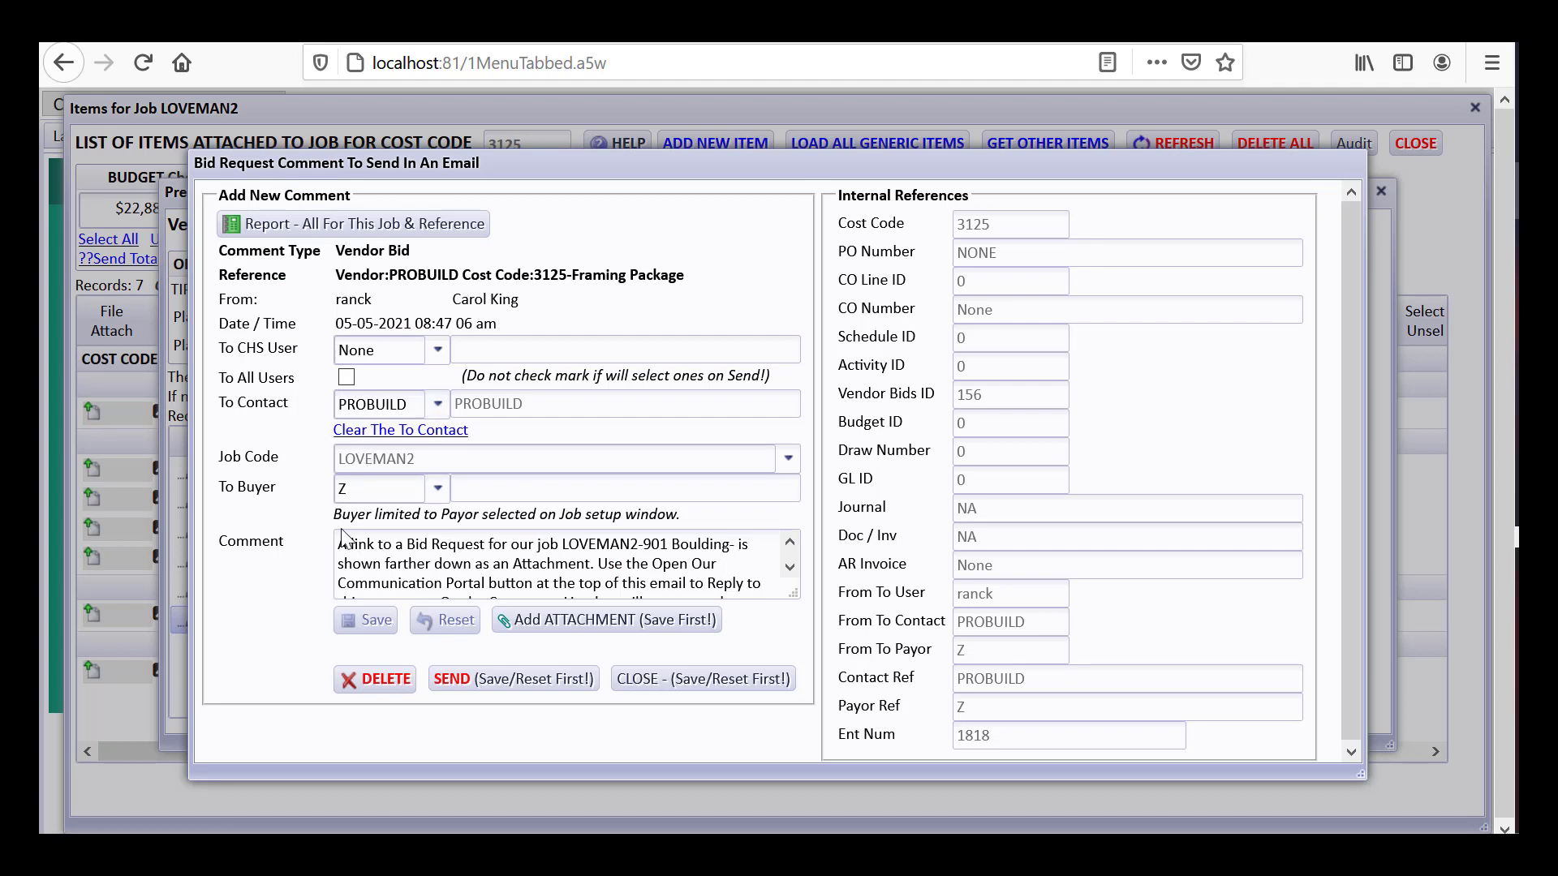
pyautogui.click(787, 568)
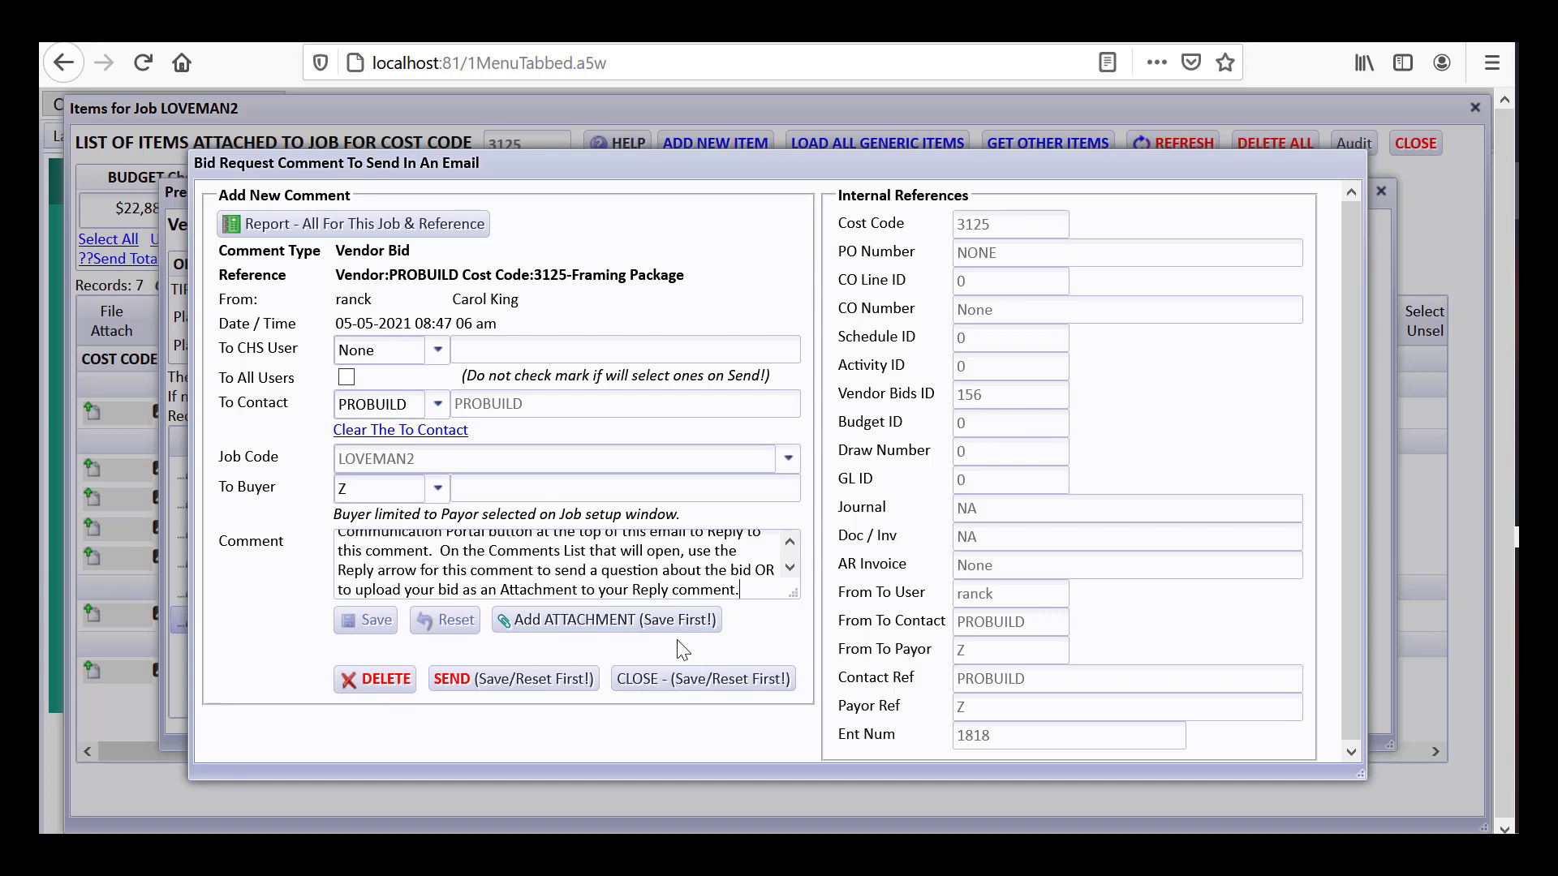
pyautogui.click(672, 679)
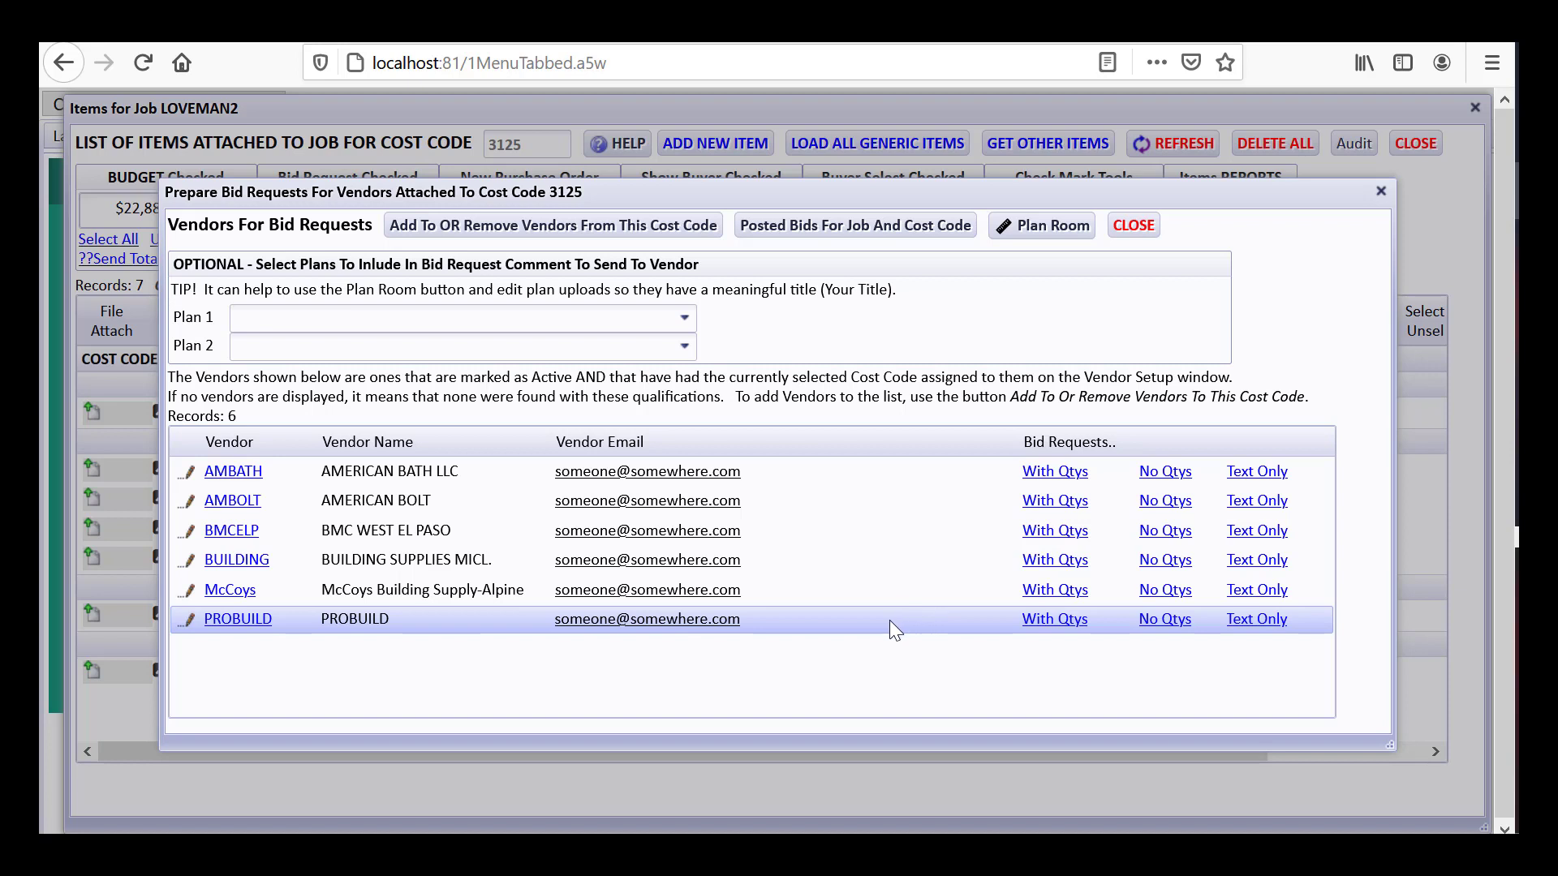
pyautogui.click(1133, 230)
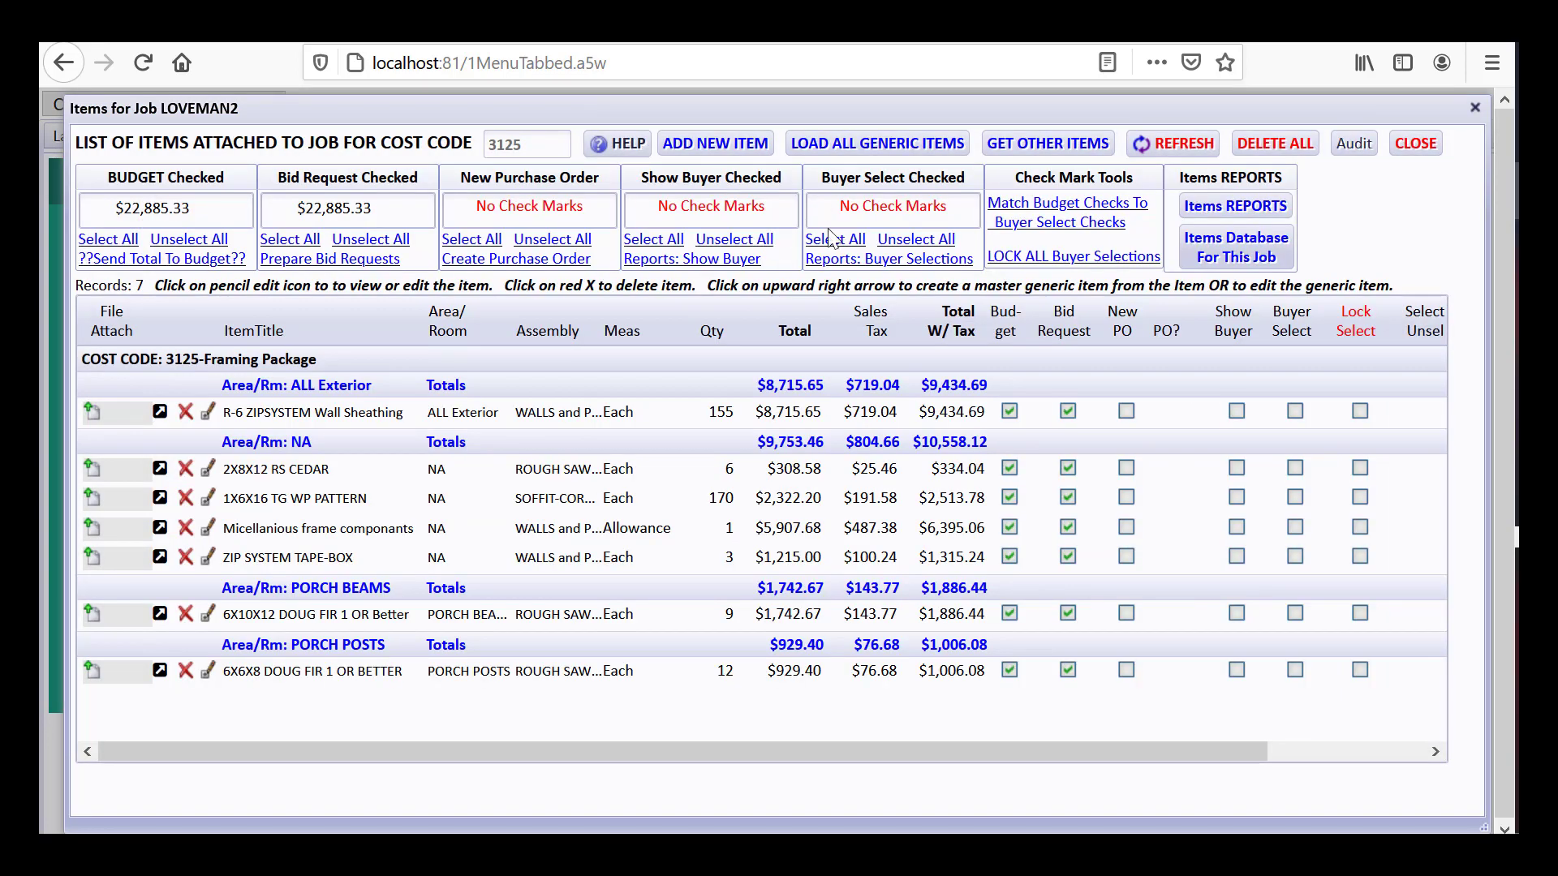
# Close the item list and open cost code 3125's Actual/Budget Variance With Unit Cost Averages report
pyautogui.click(1421, 143)
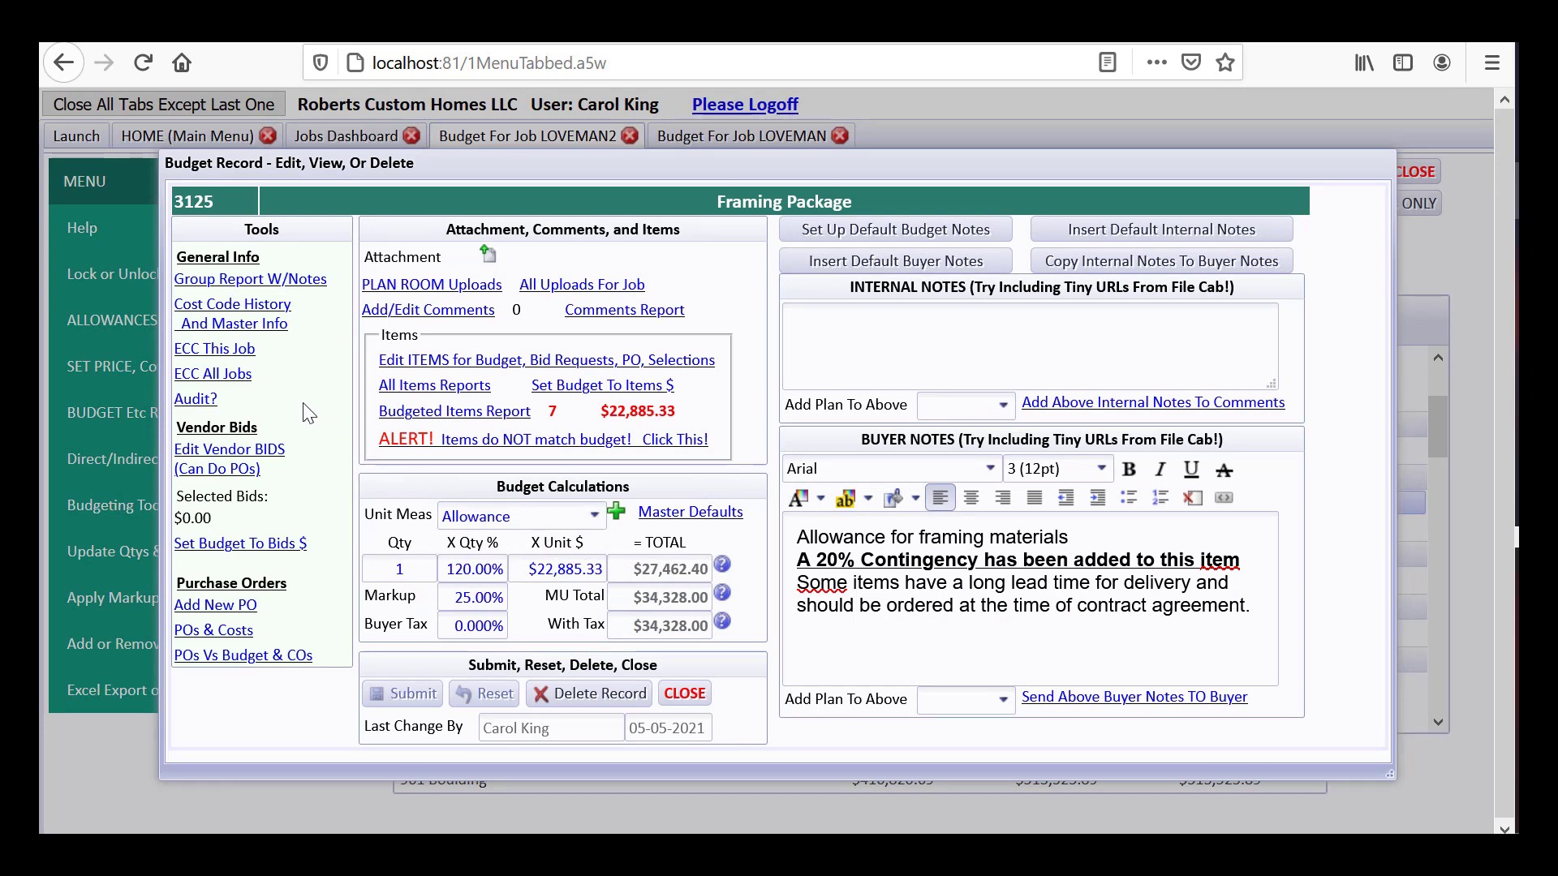
pyautogui.click(258, 323)
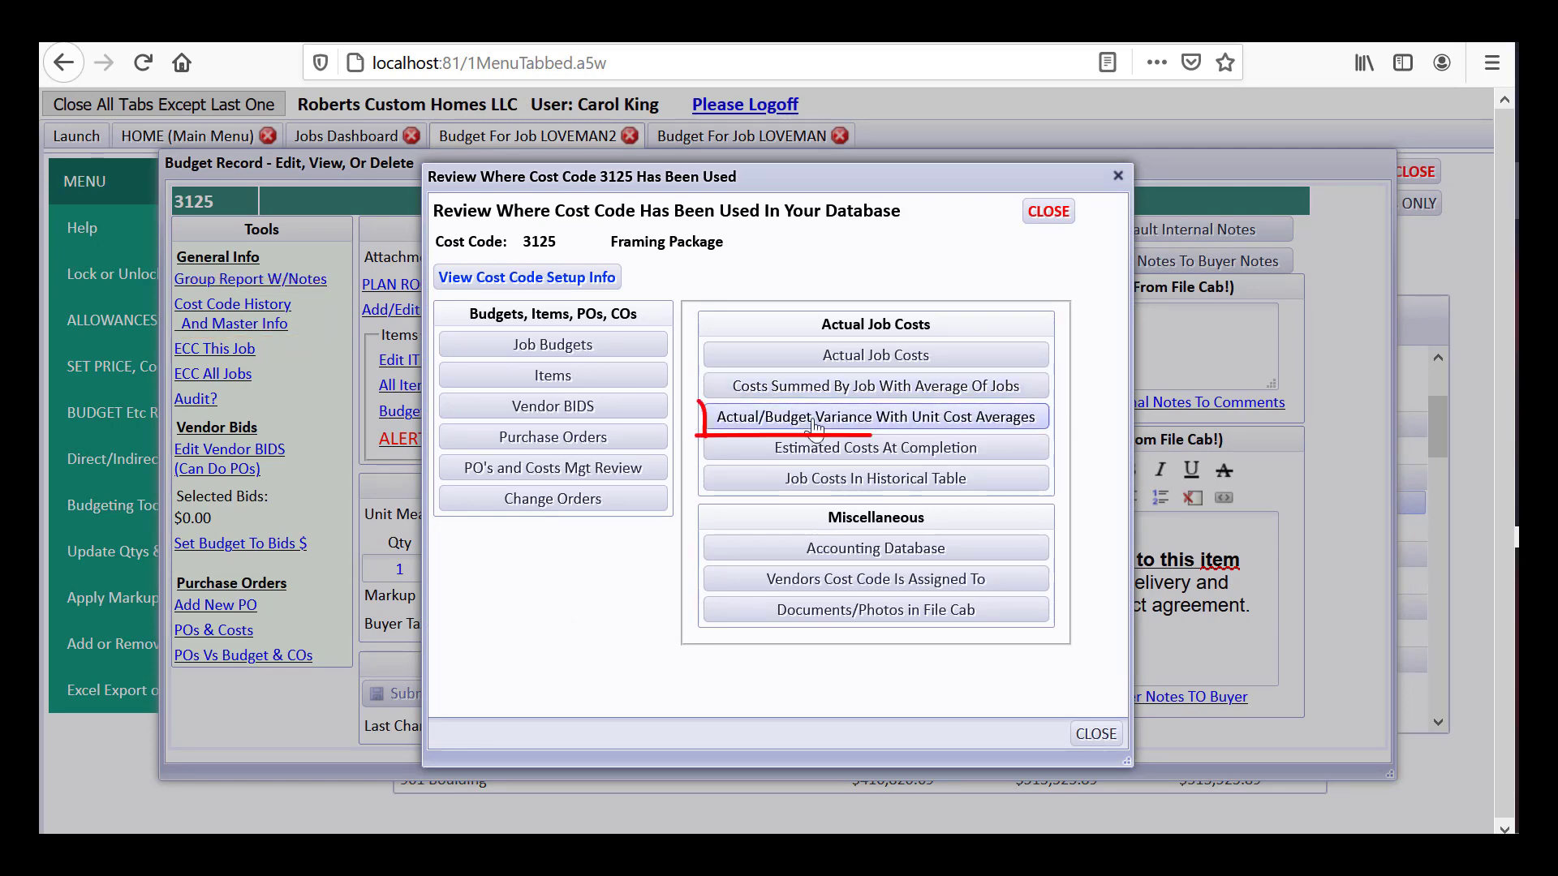
pyautogui.click(873, 422)
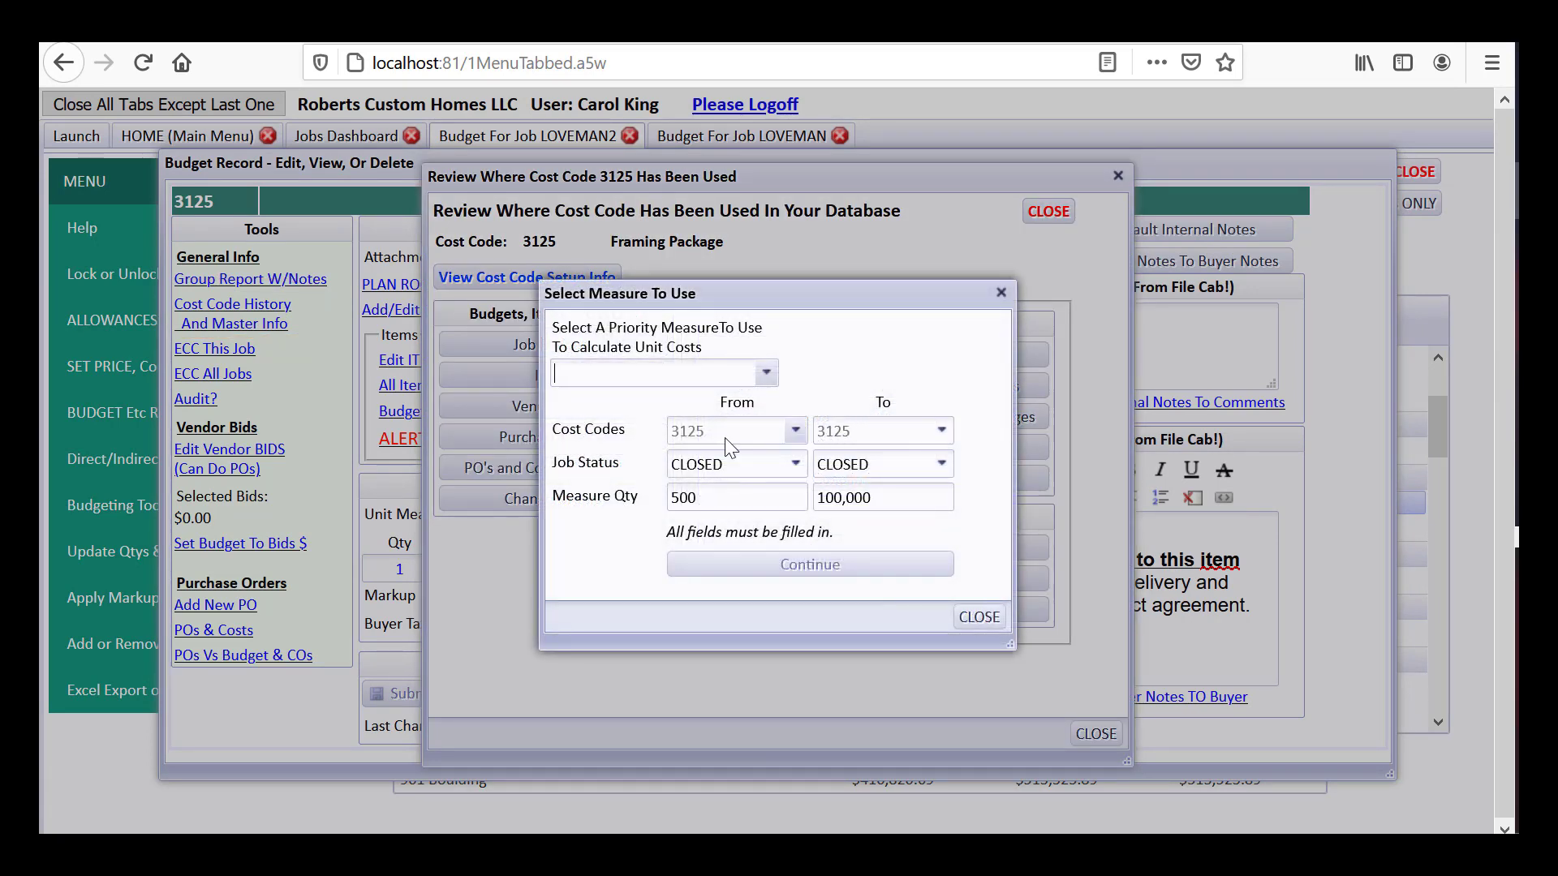
# Run the comparison for job statuses CLOSED through SOLD, measured by Frame SF
pyautogui.click(792, 464)
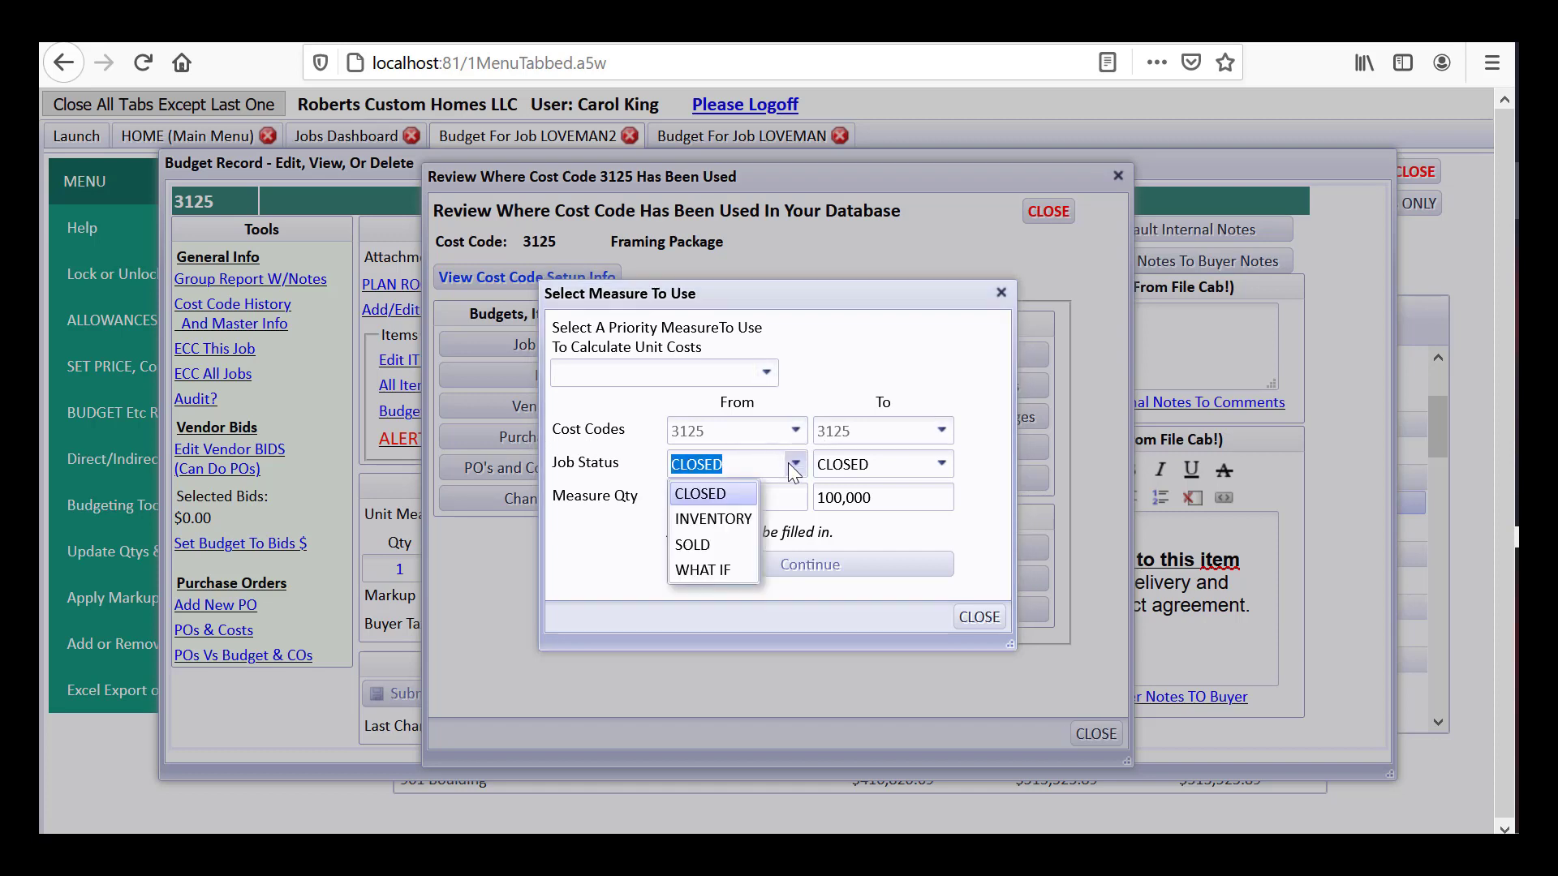
pyautogui.click(939, 466)
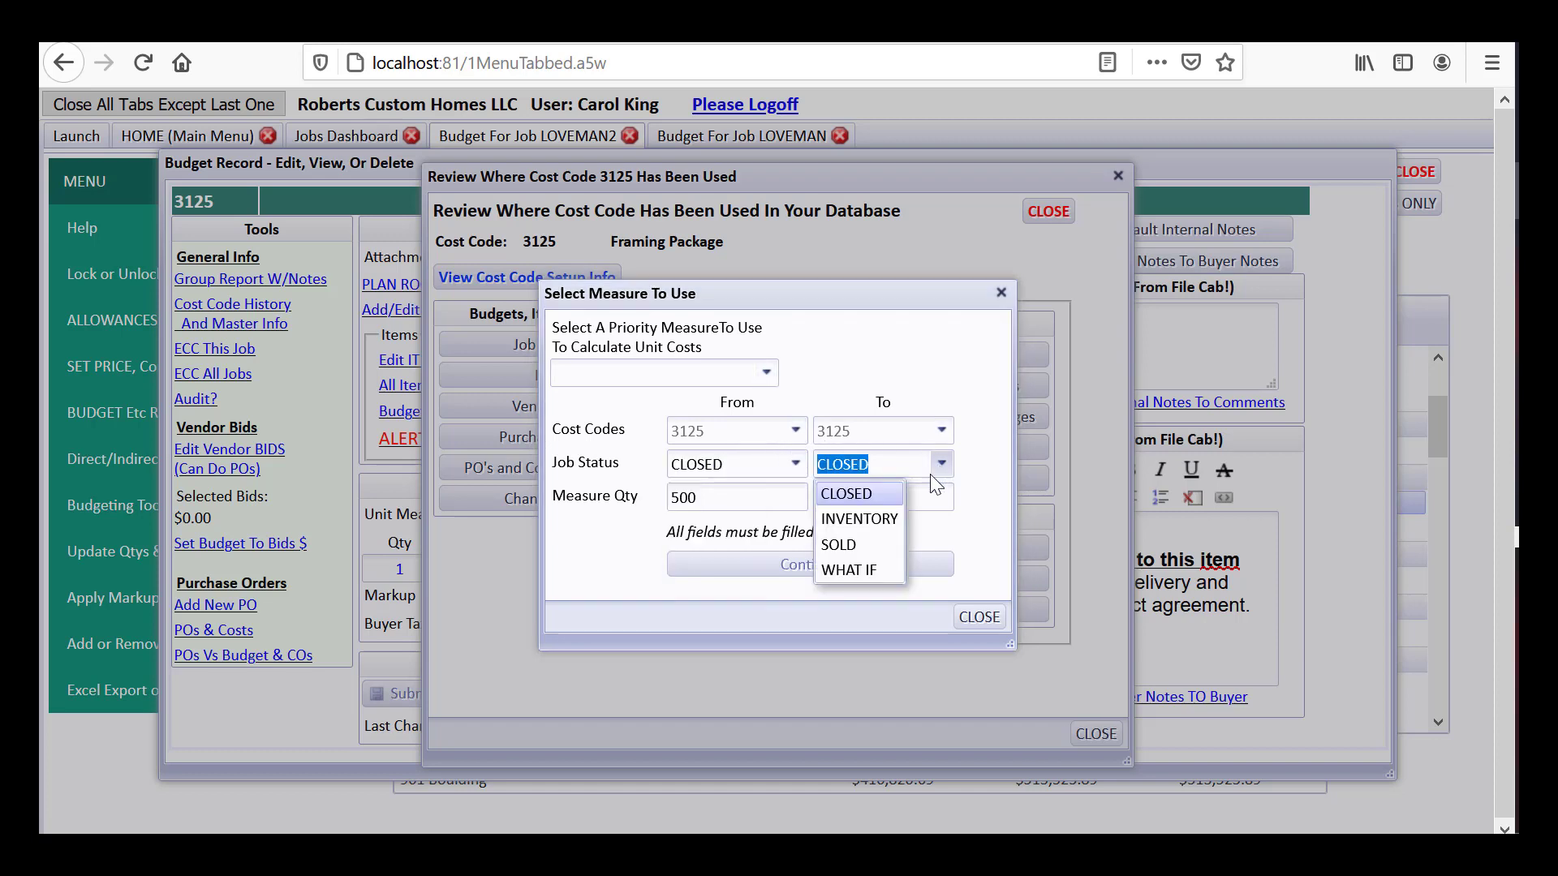
pyautogui.click(854, 544)
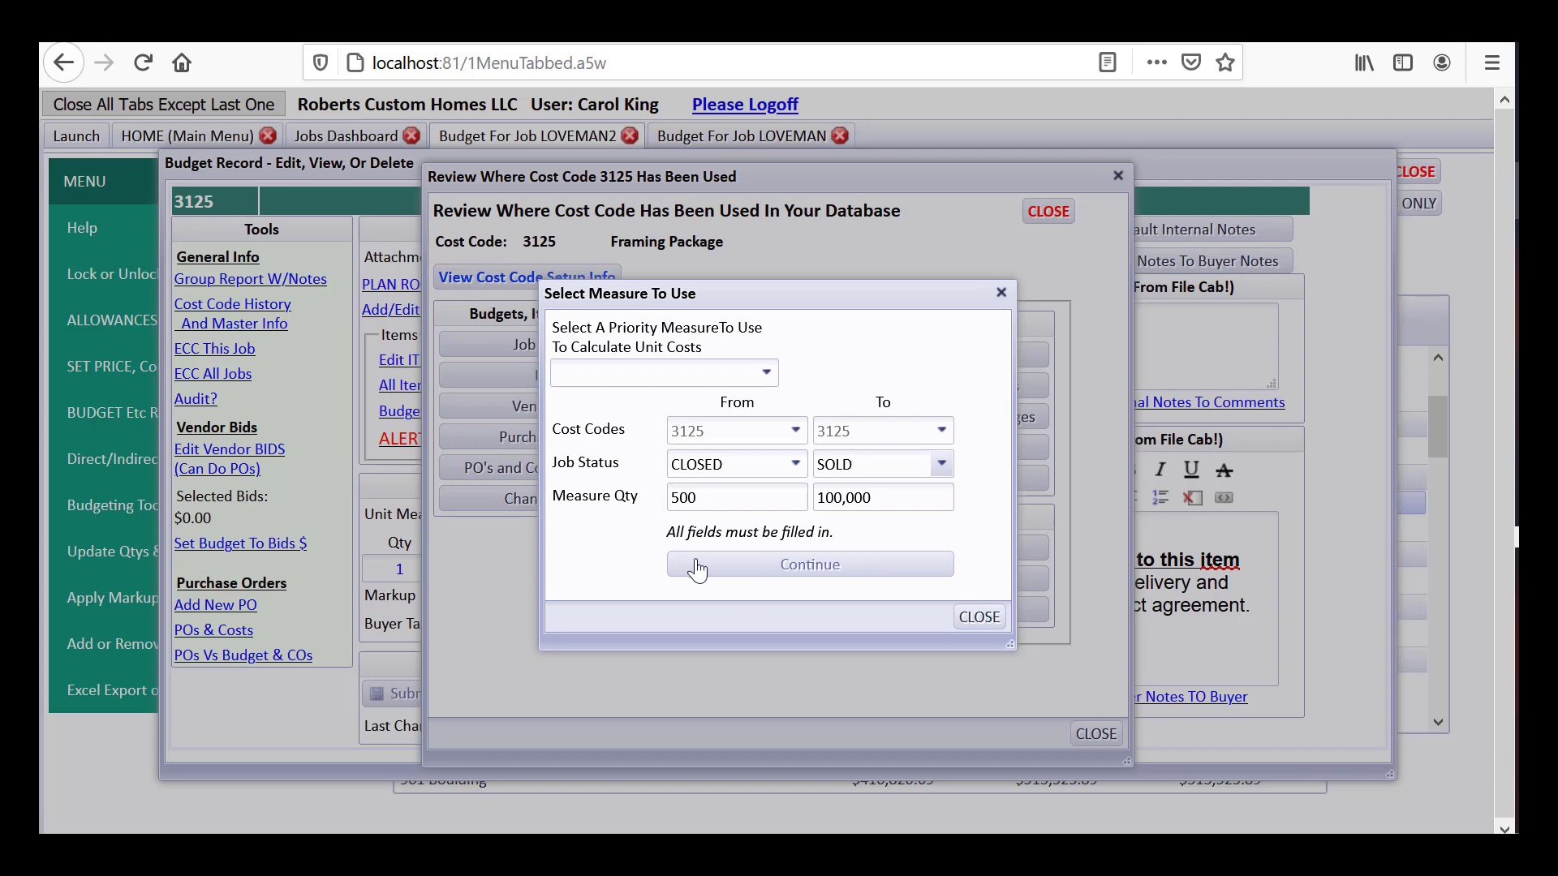
pyautogui.click(695, 371)
pyautogui.write('fra')
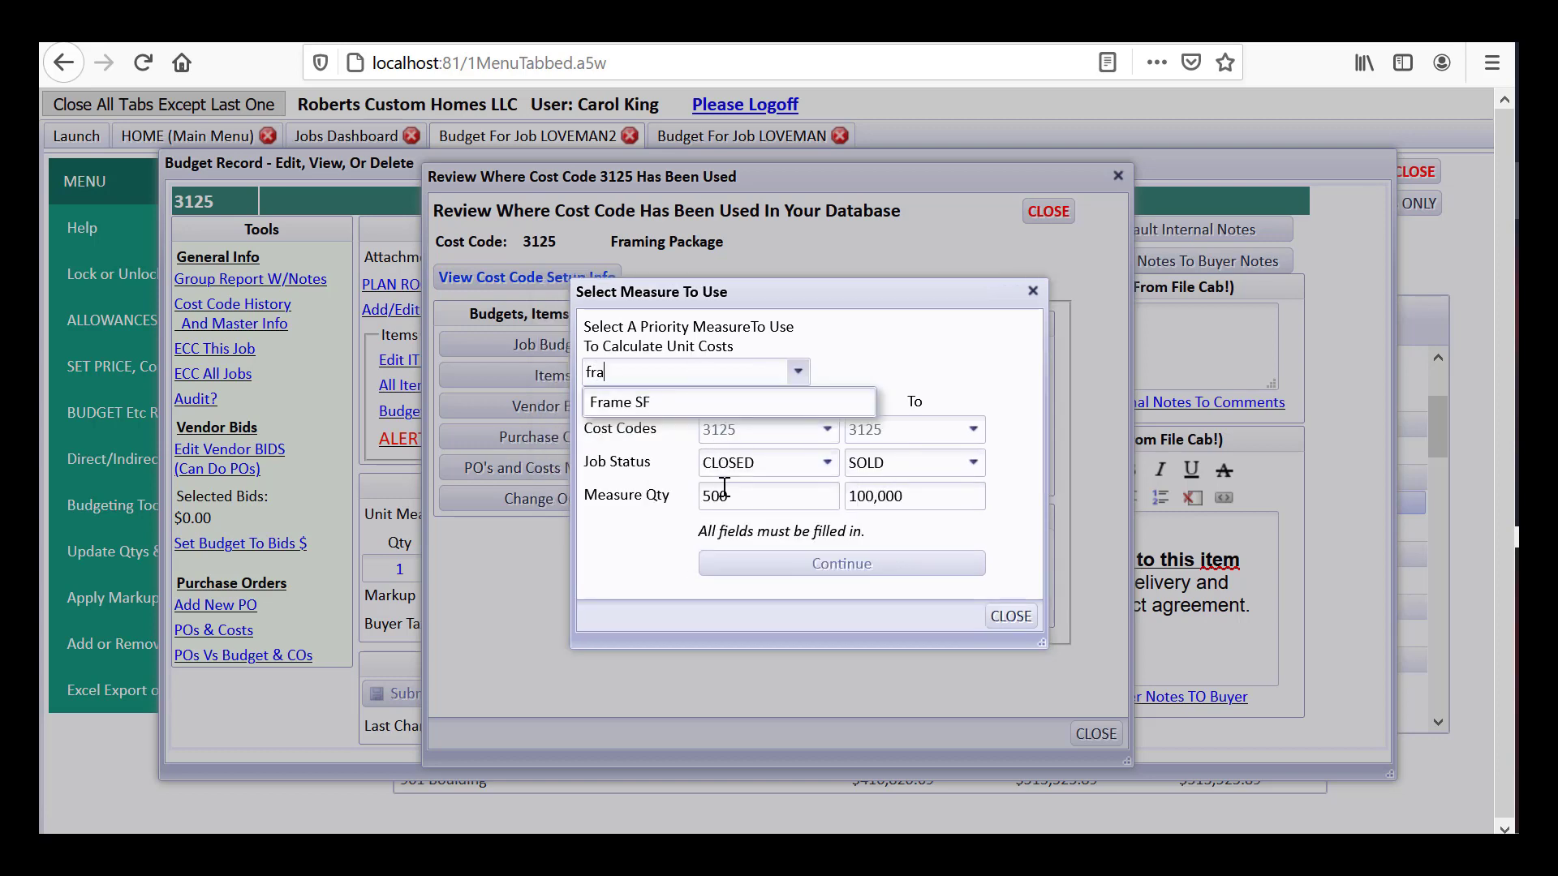
pyautogui.click(732, 404)
pyautogui.click(821, 565)
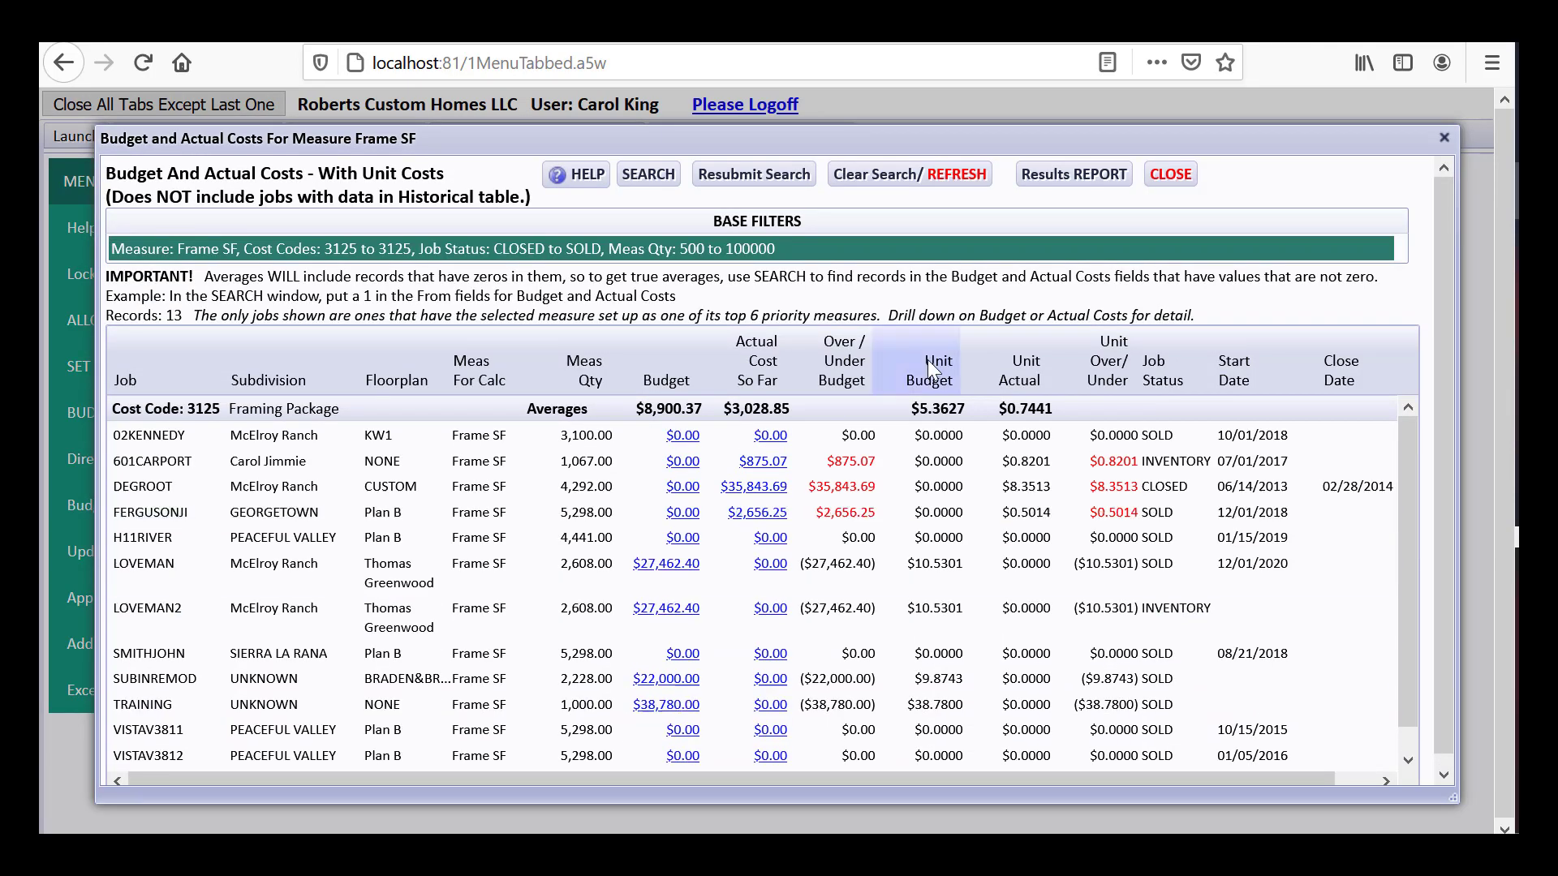
# Filter the Frame SF comparison results to a minimum measure quantity of 2000
pyautogui.click(659, 174)
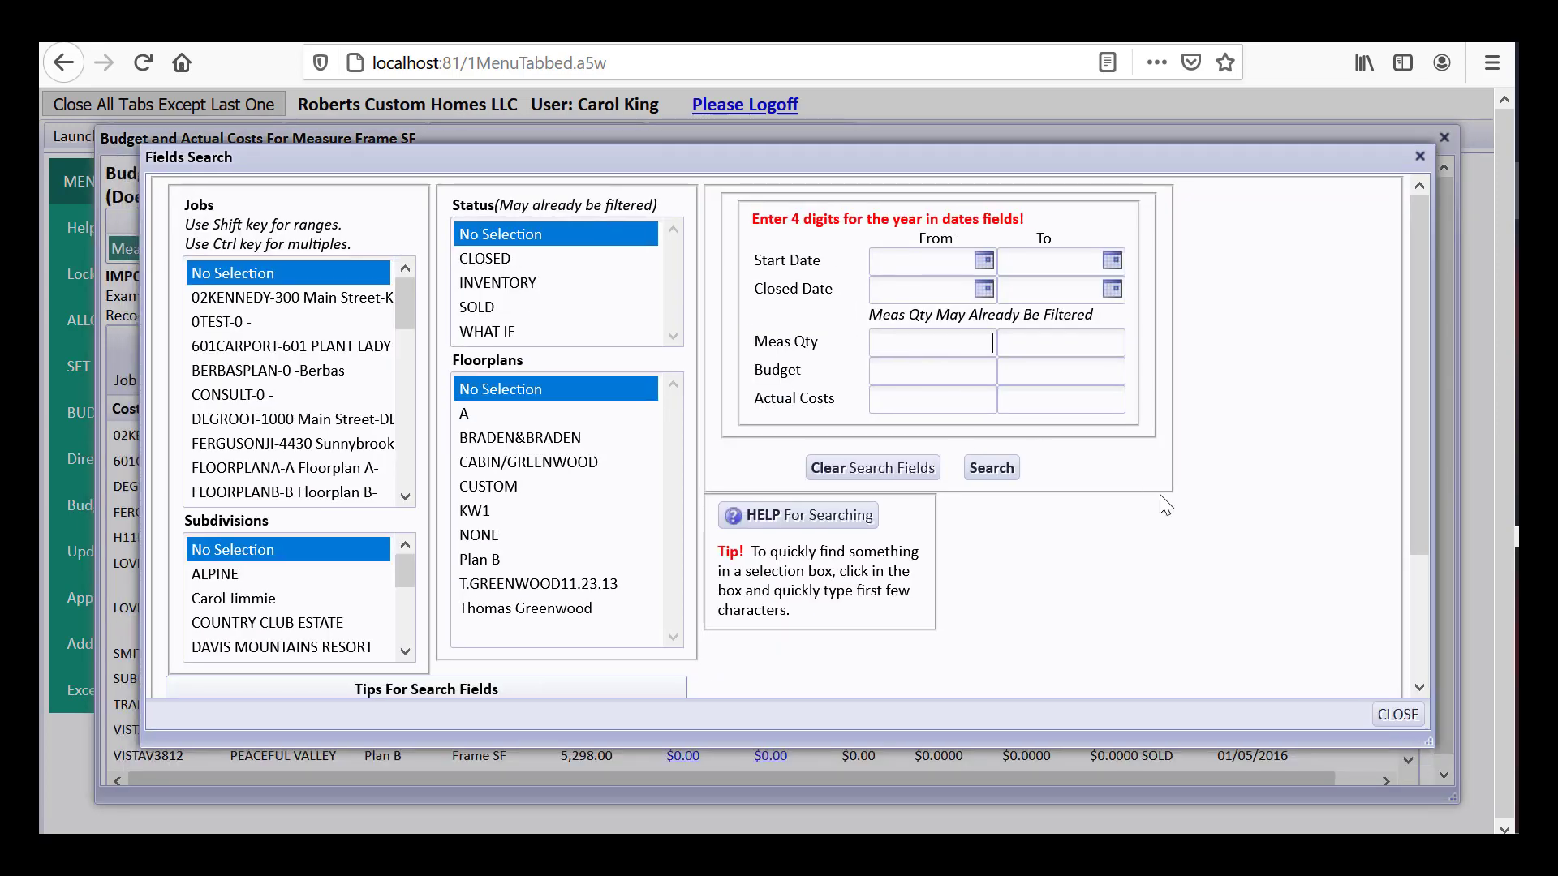
pyautogui.write('2000')
pyautogui.click(998, 469)
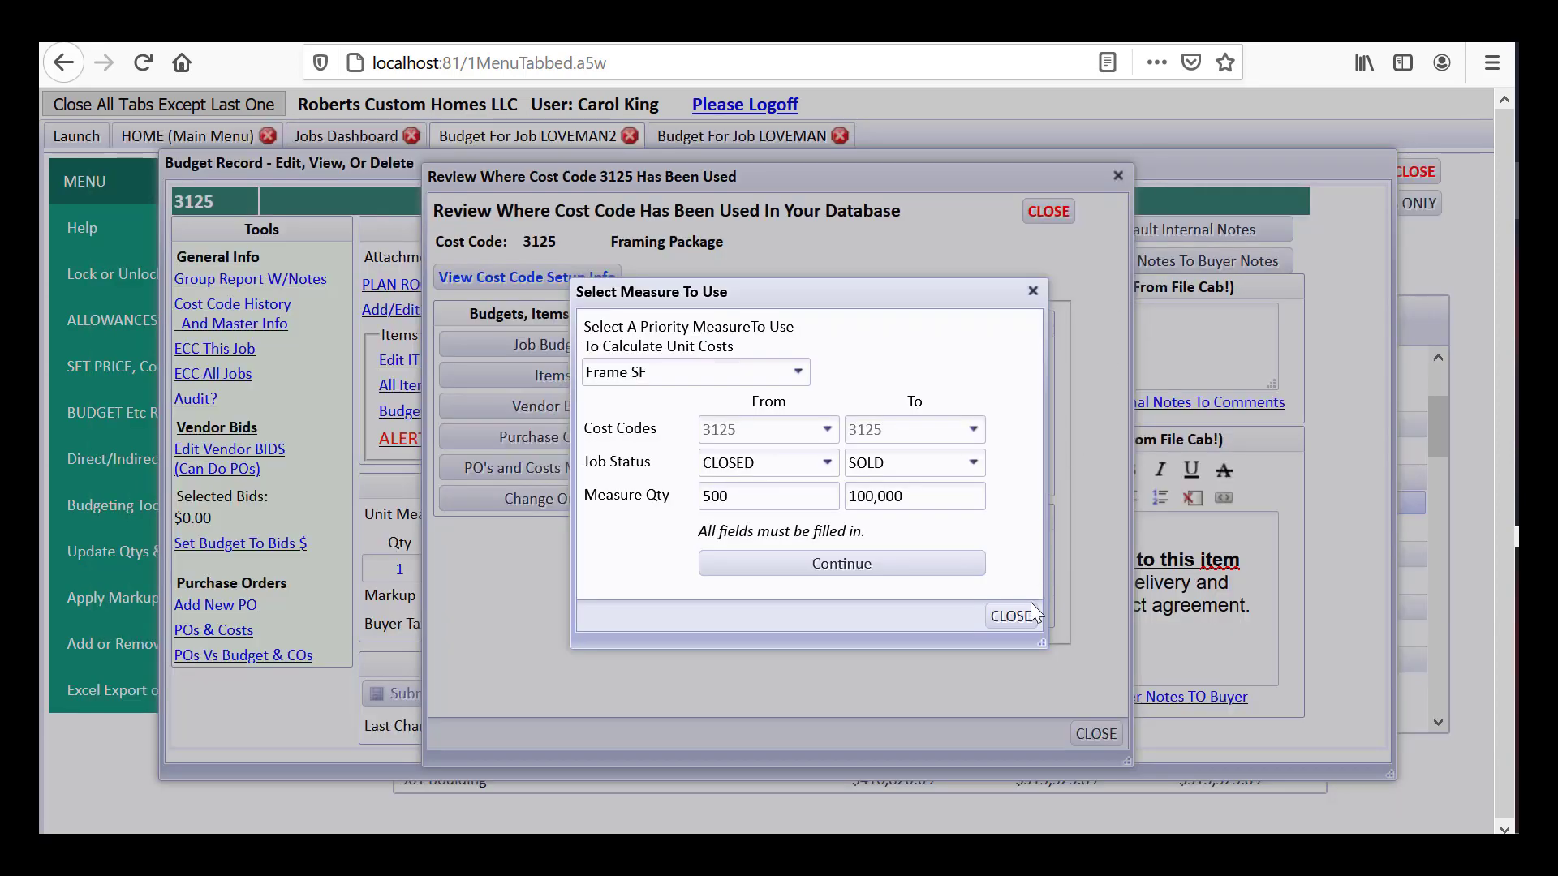
pyautogui.click(1010, 616)
pyautogui.click(1094, 734)
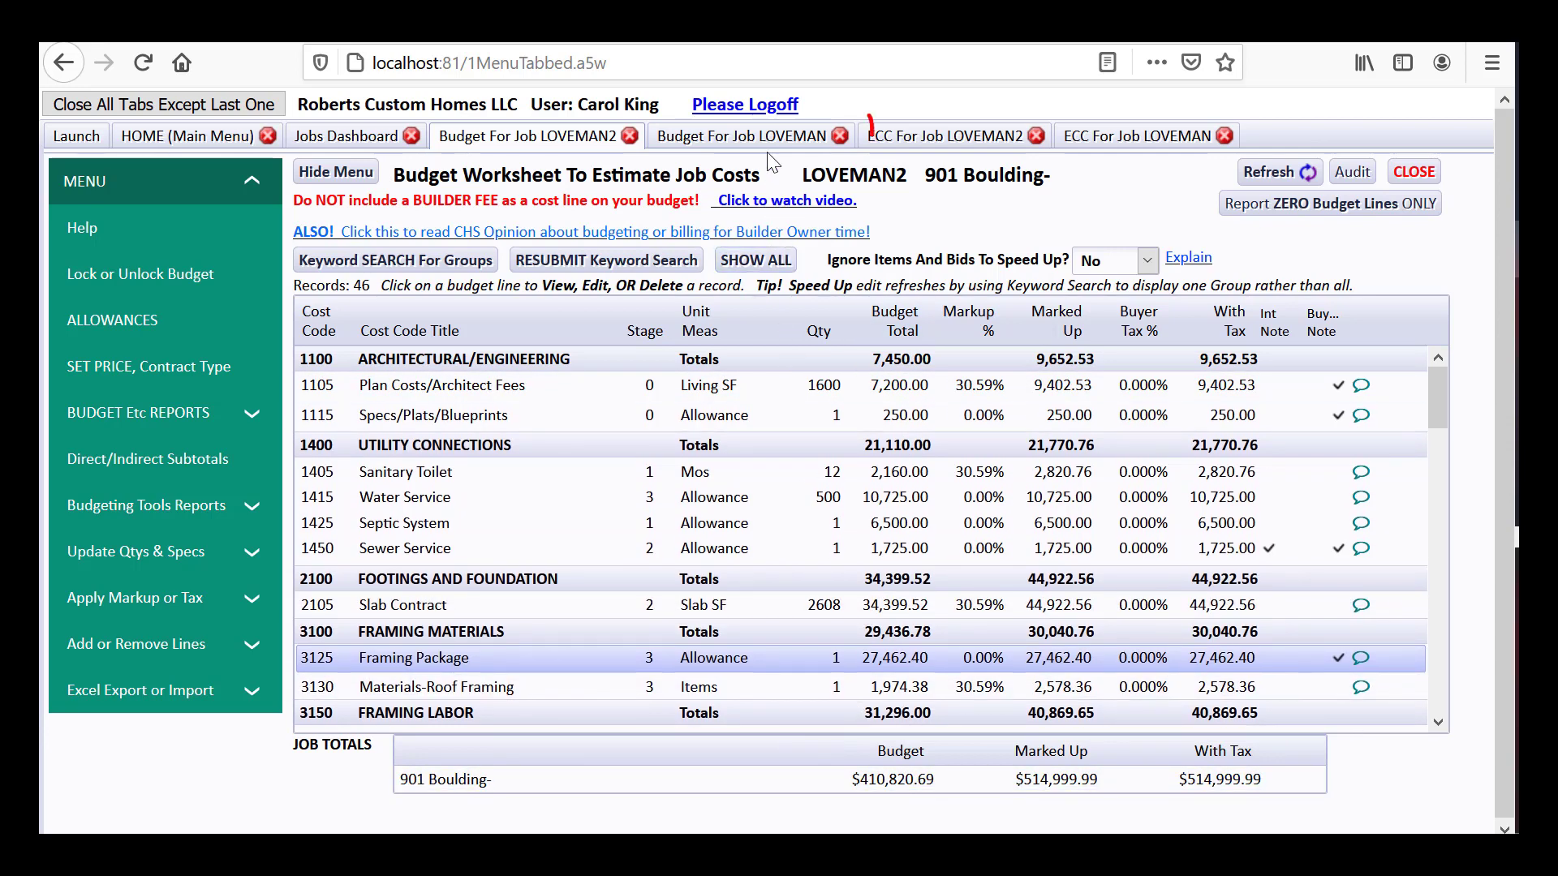
pyautogui.click(912, 144)
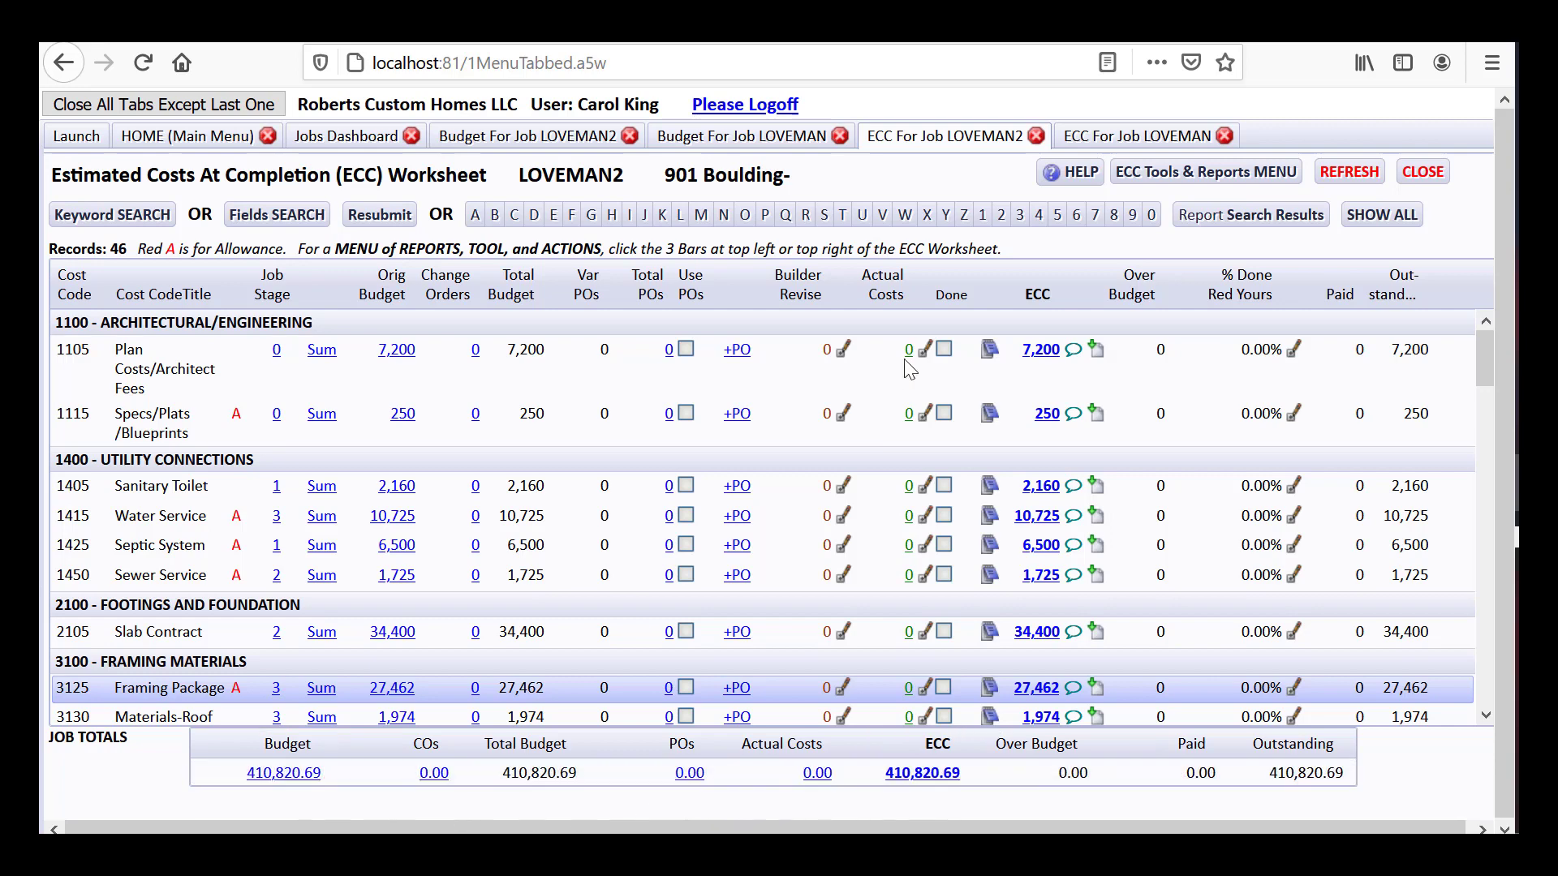
pyautogui.click(1107, 138)
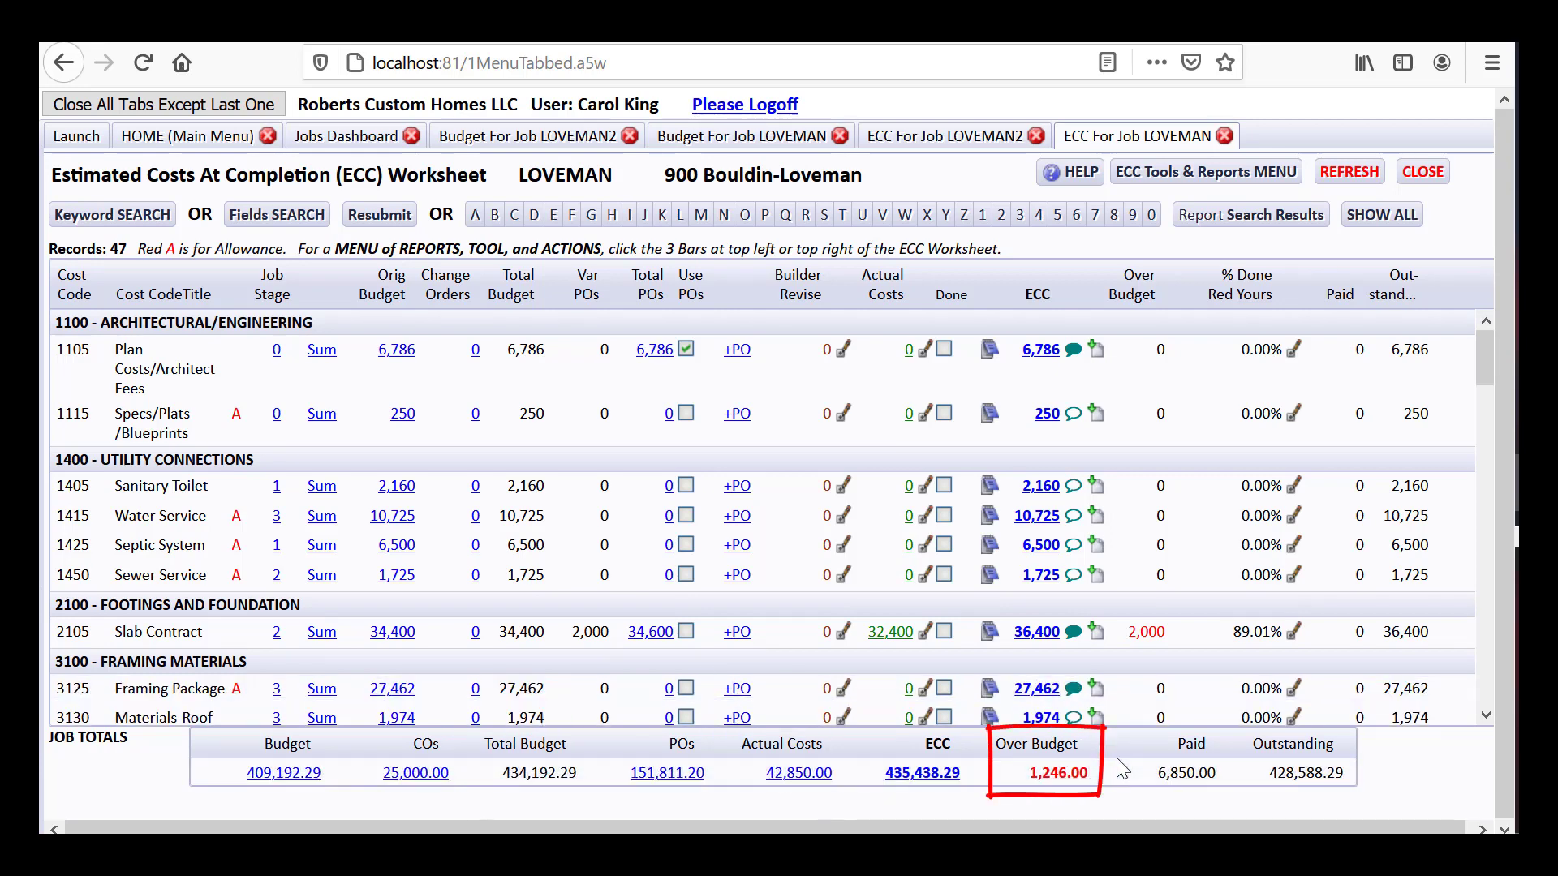
pyautogui.moveTo(1485, 348); pyautogui.dragTo(1355, 509)
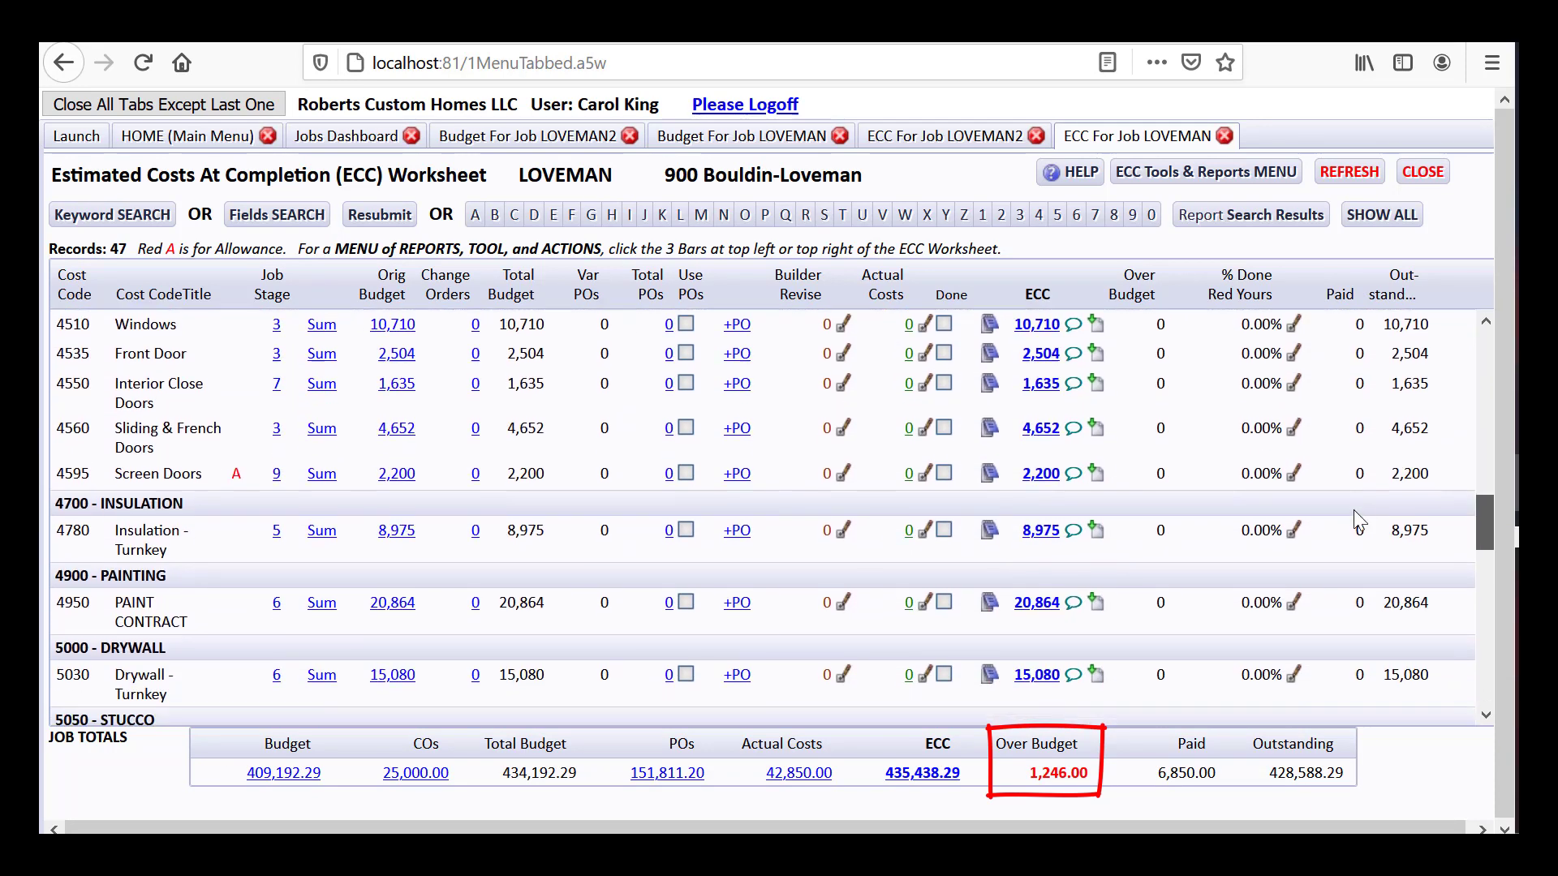
pyautogui.scroll(-6, 1355, 511)
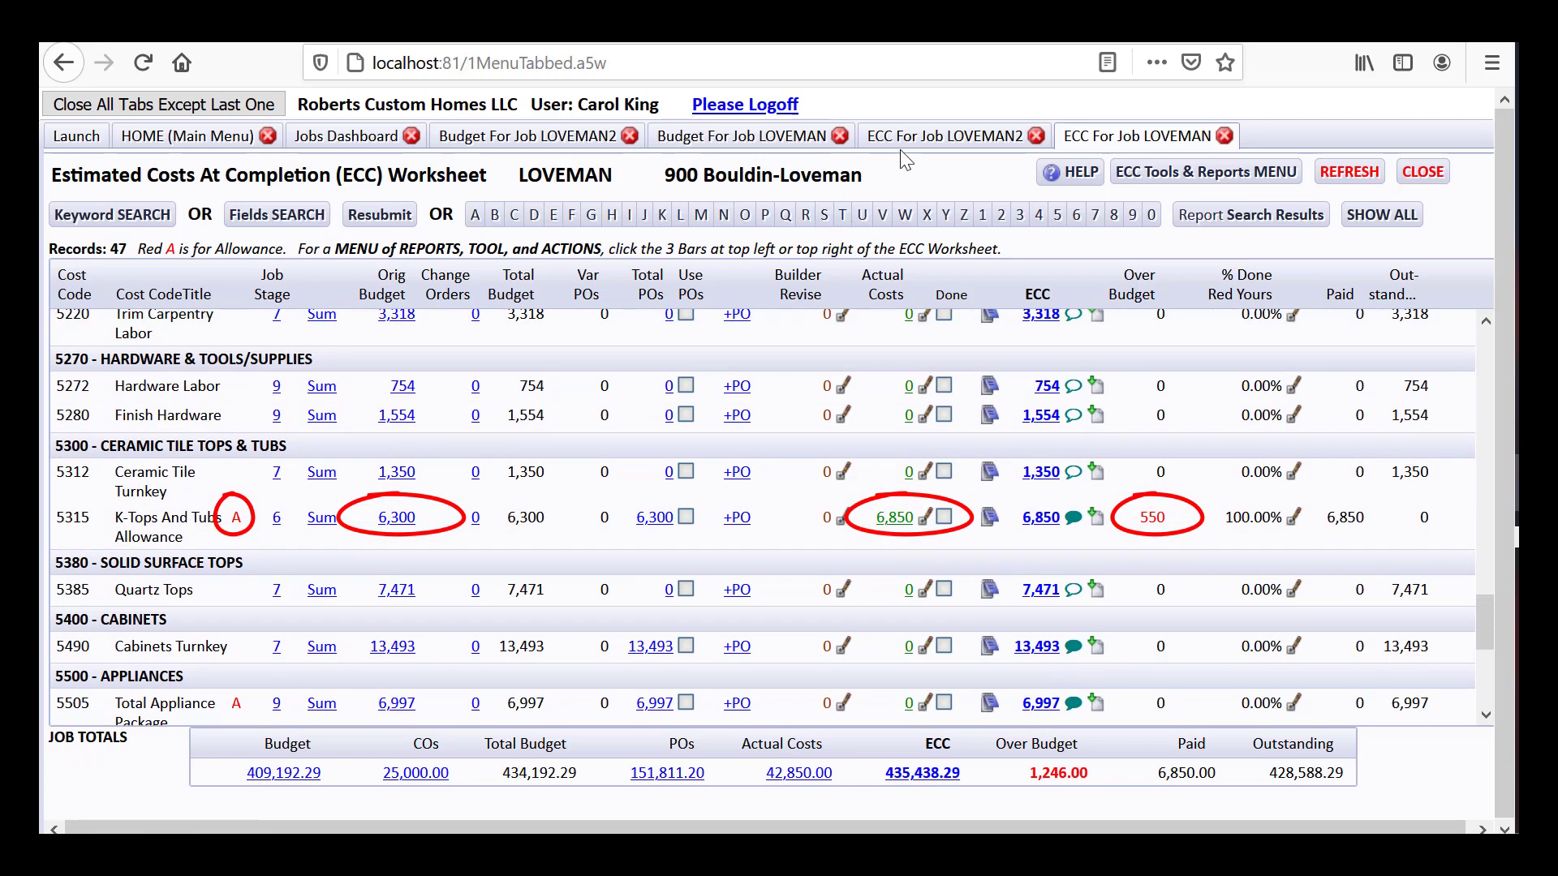
# From the LOVEMAN2 budget, view the allowance help tutorials, then open the Allowances Worksheet and Agreement
pyautogui.click(572, 144)
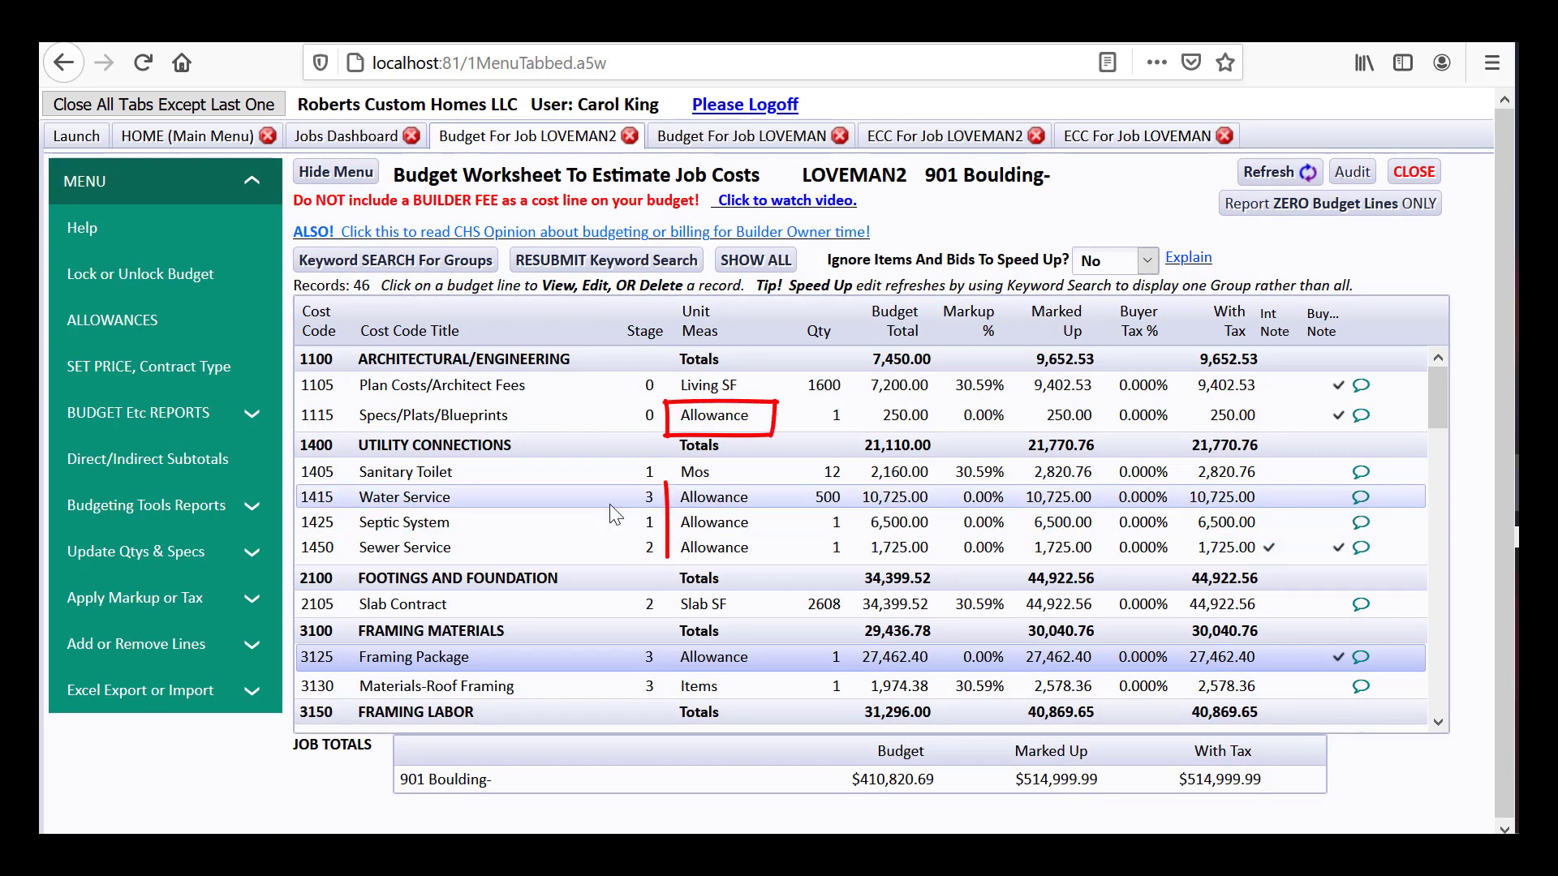
pyautogui.click(159, 323)
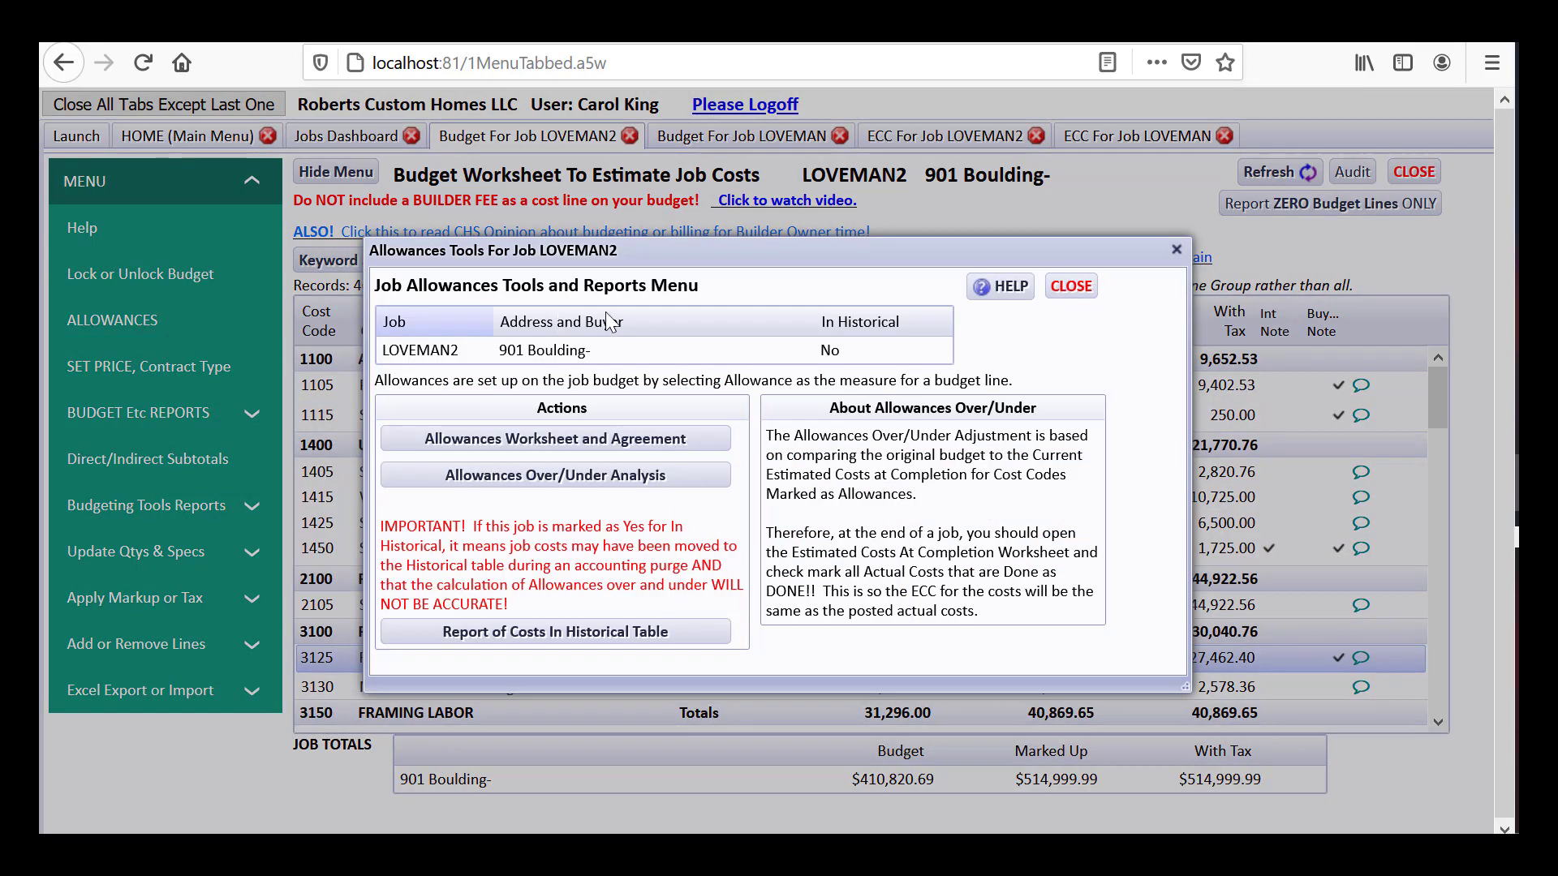
pyautogui.click(987, 292)
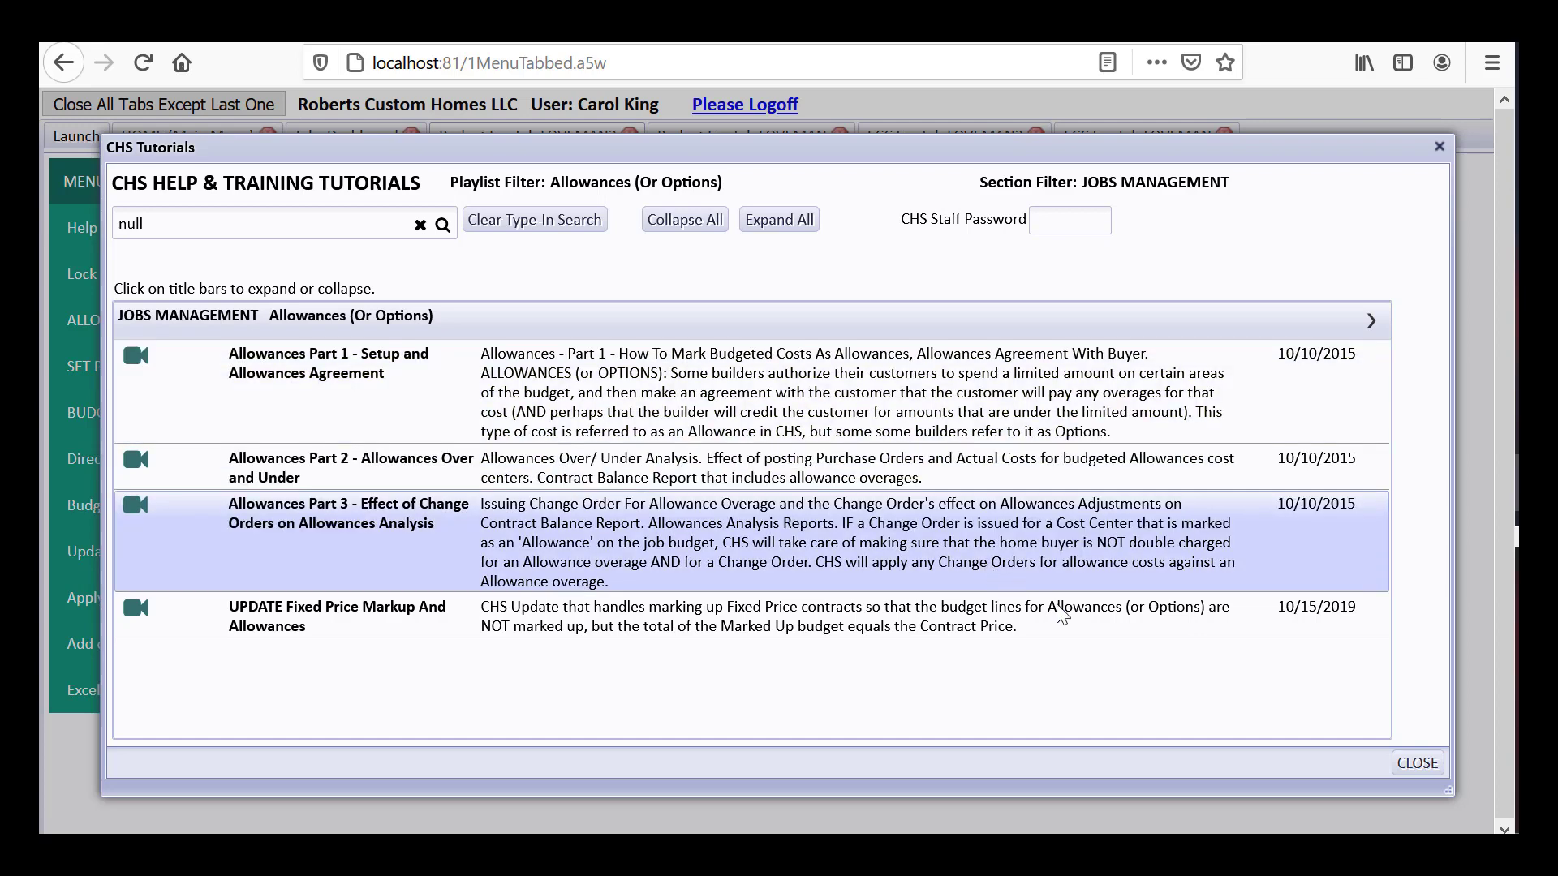
pyautogui.click(1419, 764)
pyautogui.moveTo(1035, 286); pyautogui.dragTo(974, 708)
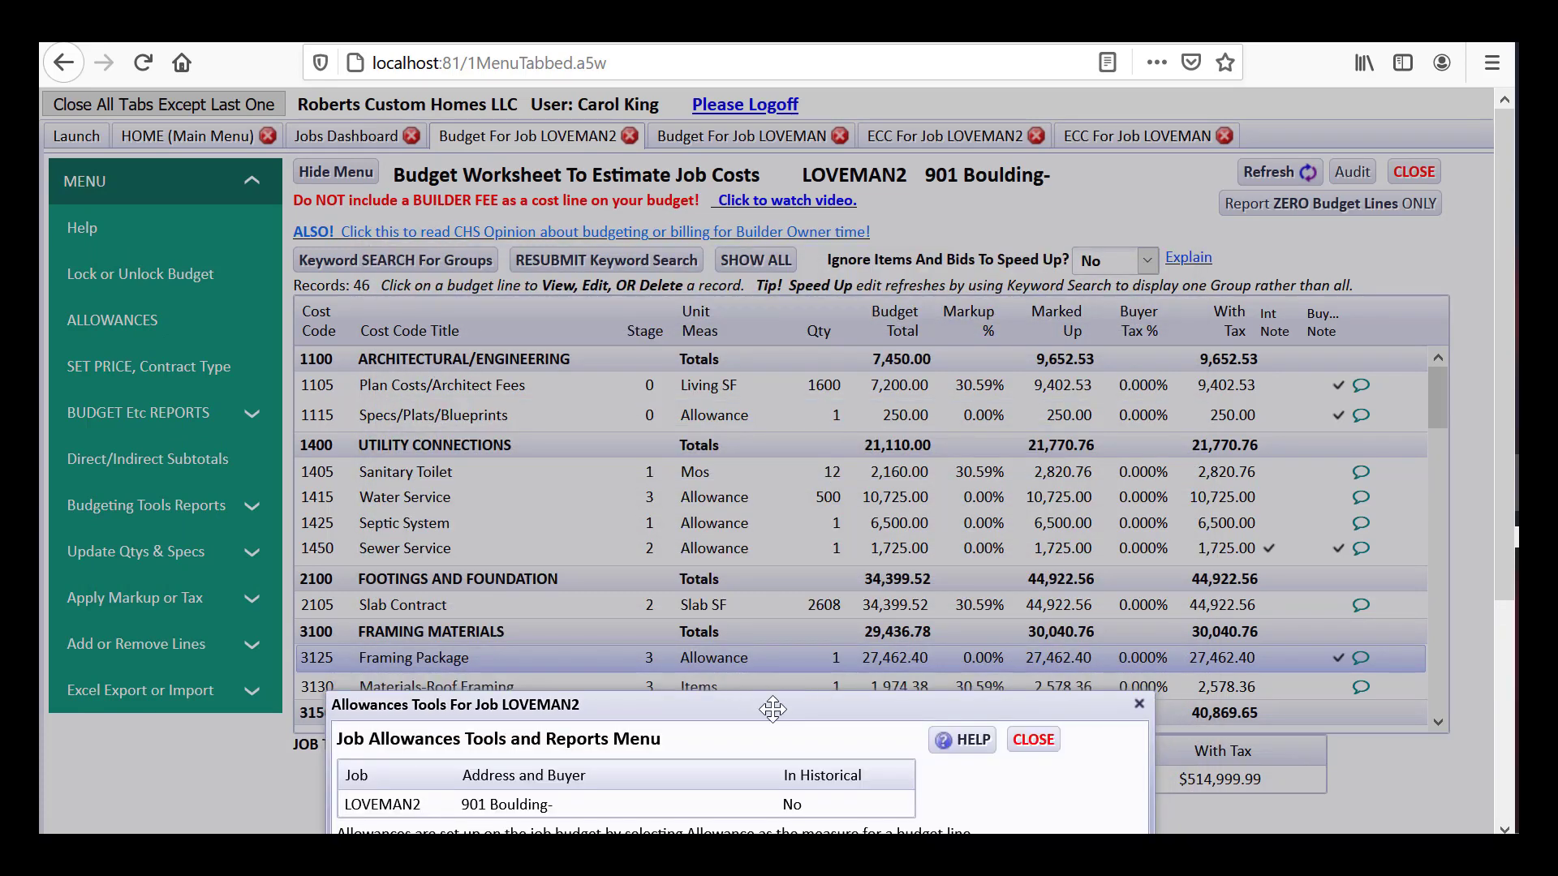
pyautogui.moveTo(773, 709); pyautogui.dragTo(798, 260)
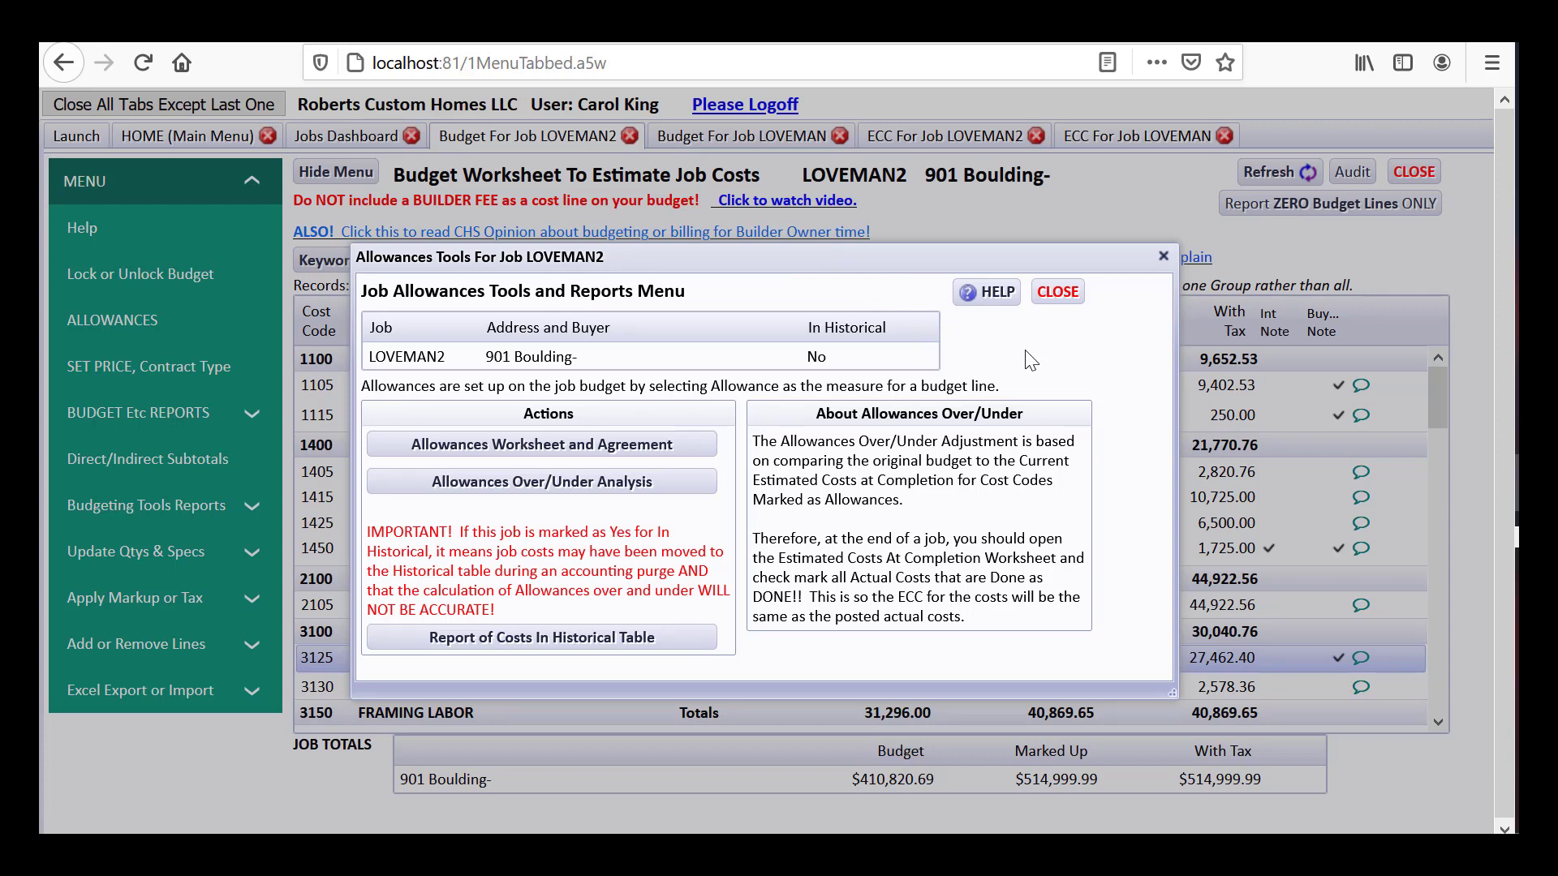
pyautogui.click(663, 446)
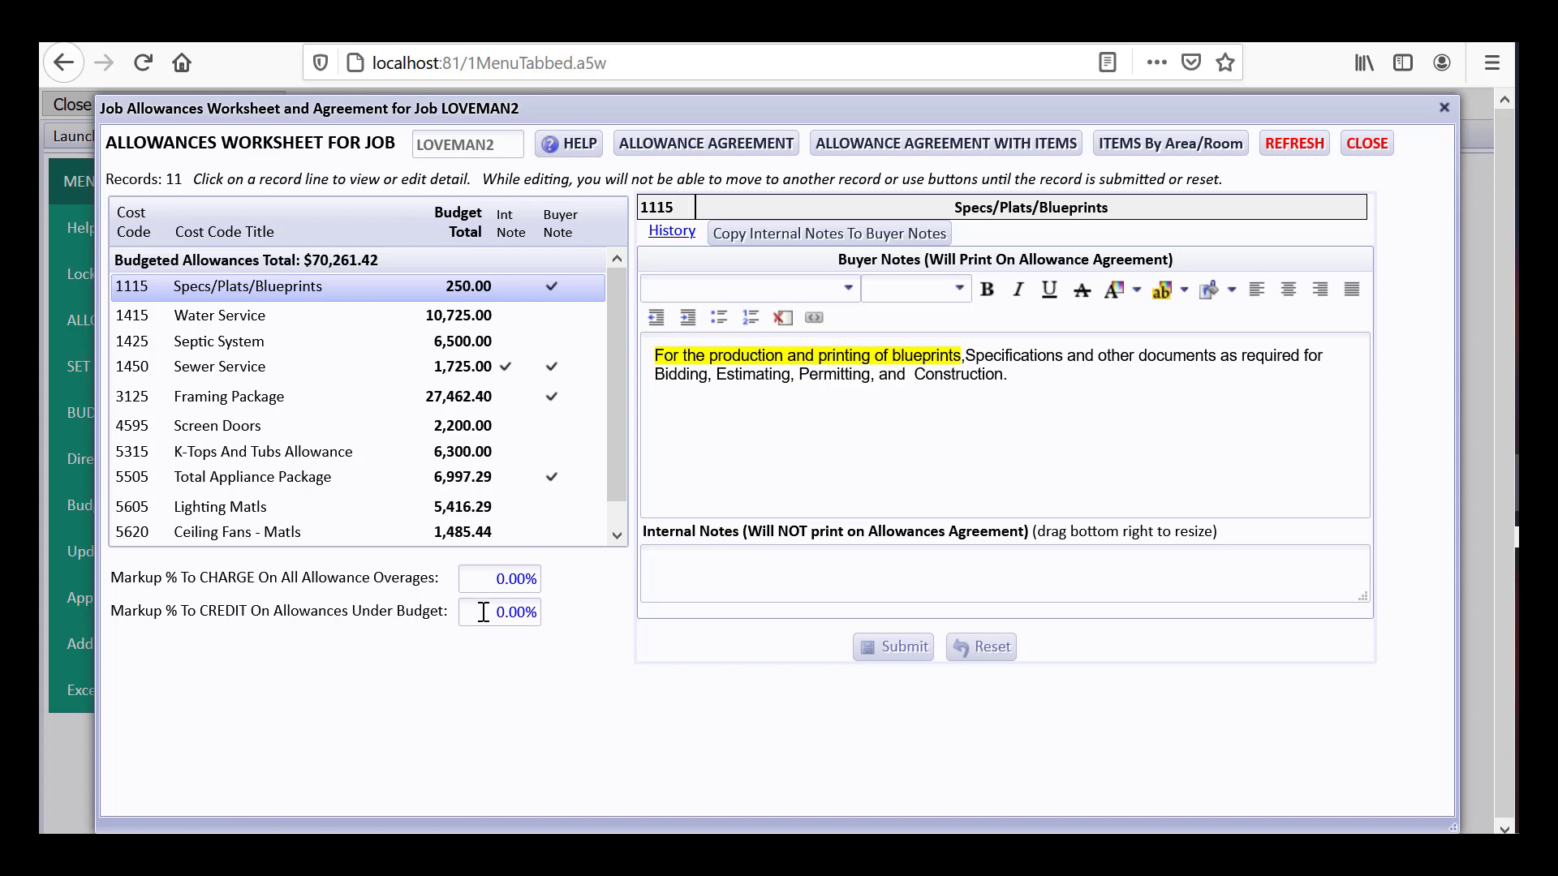
# Set both allowance markups, overage charge and under-budget credit, to 25% and submit
pyautogui.click(484, 581)
pyautogui.write('25')
pyautogui.press('Tab')
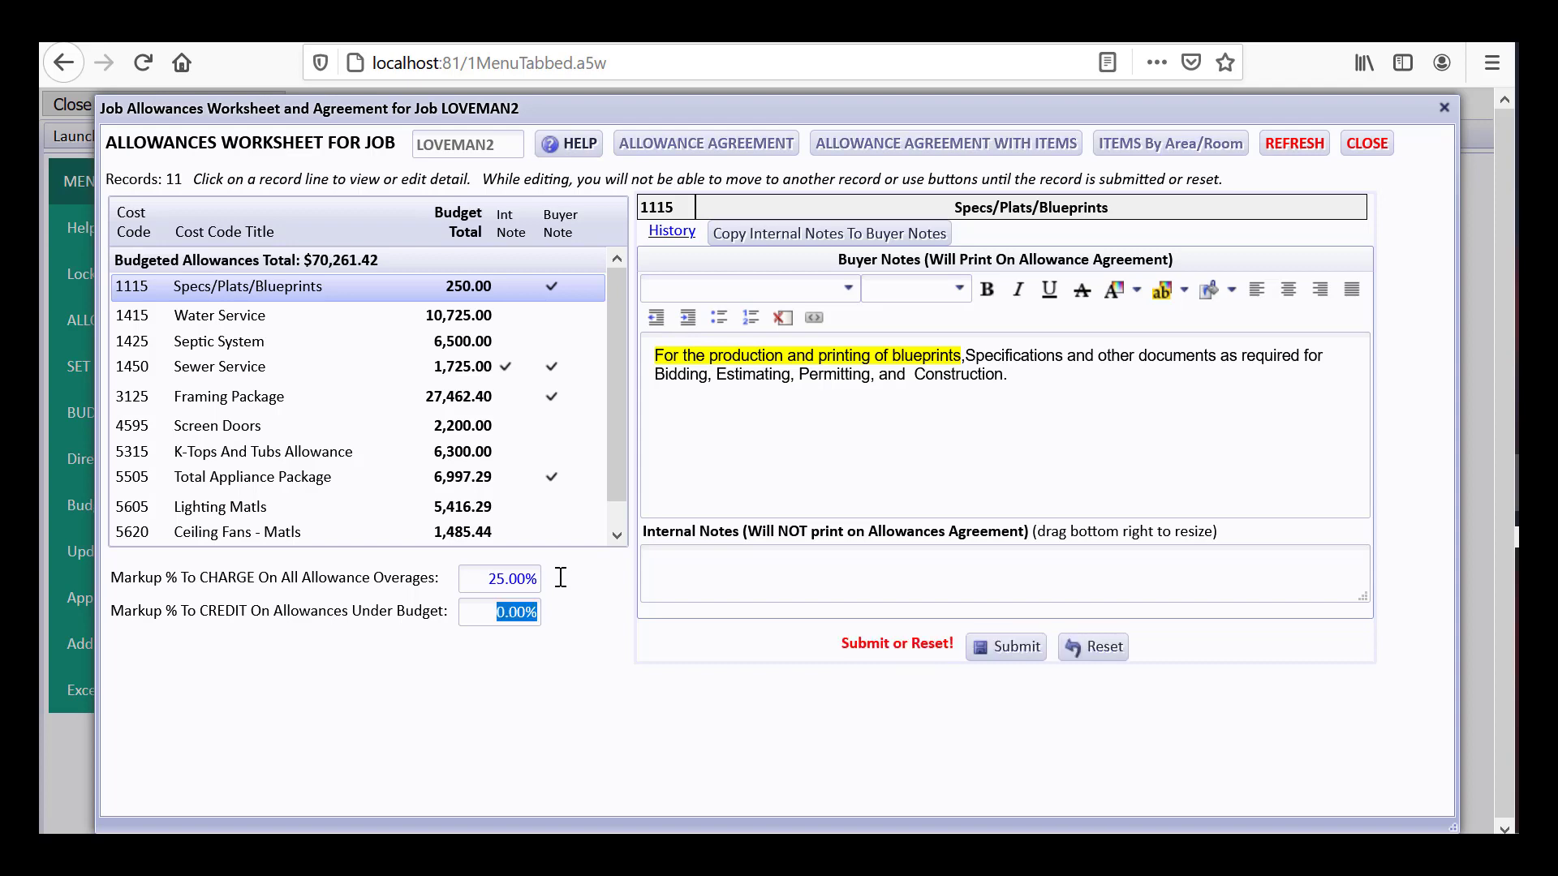
pyautogui.write('25')
pyautogui.press('Tab')
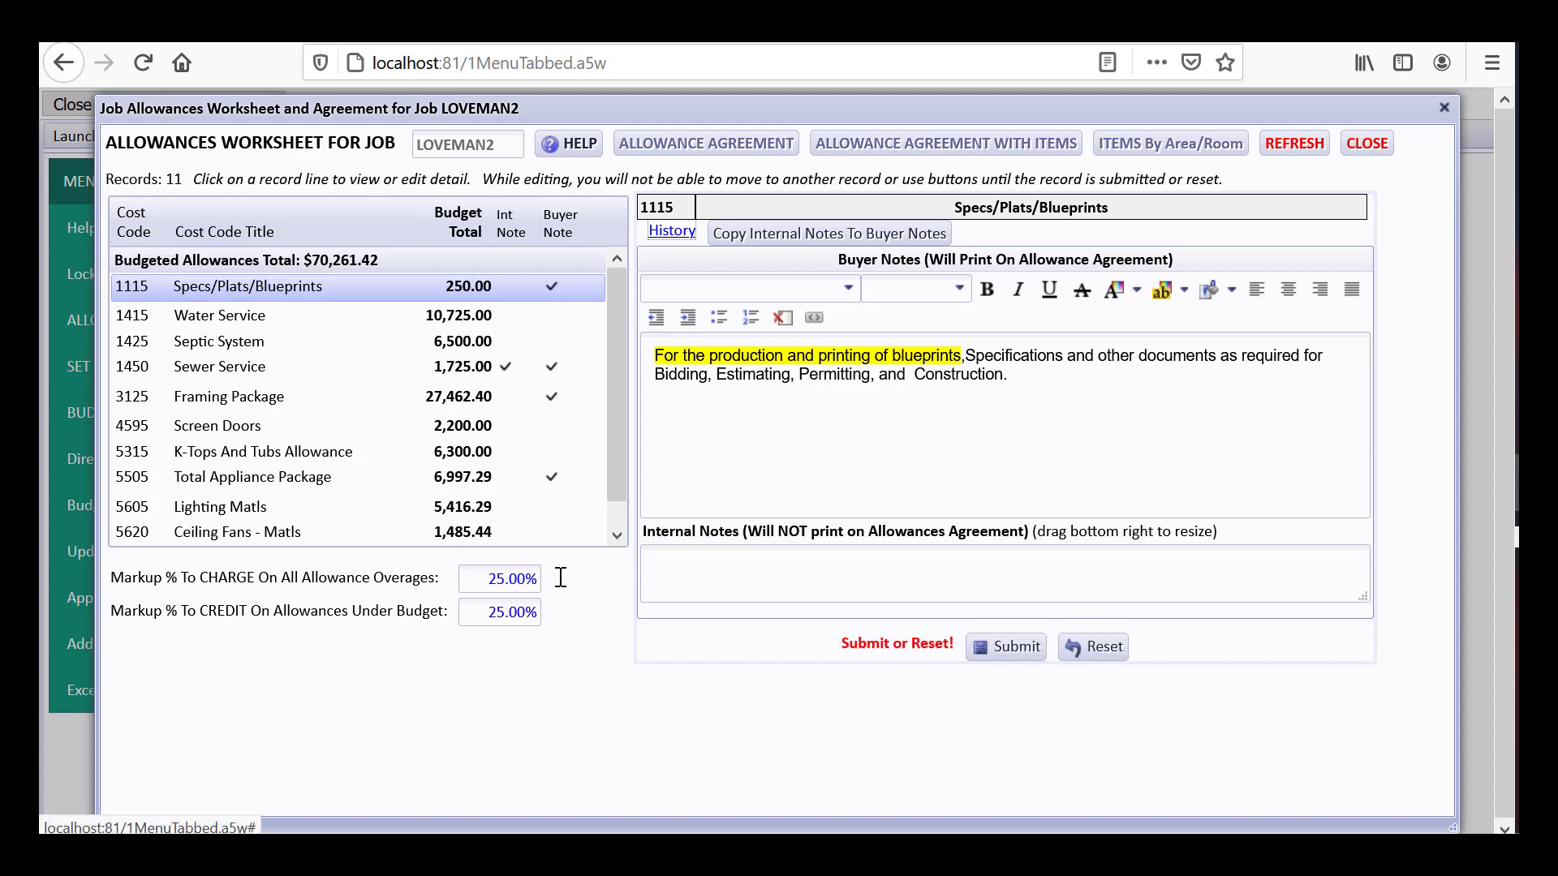
pyautogui.click(1031, 648)
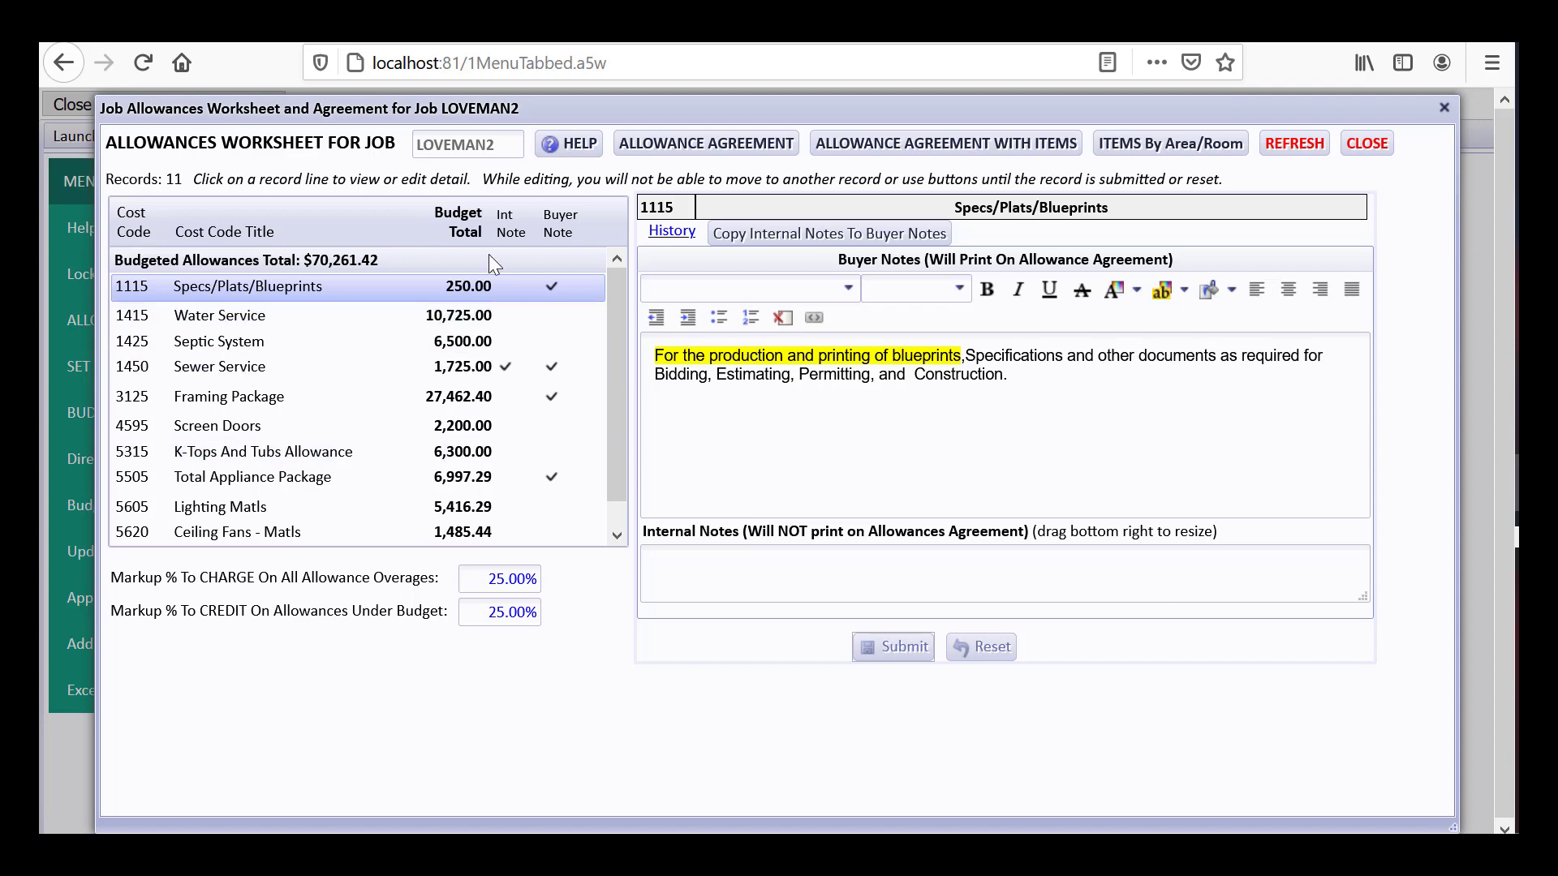
# Preview the LOVEMAN2 Allowance Agreement report, then close it
pyautogui.click(667, 153)
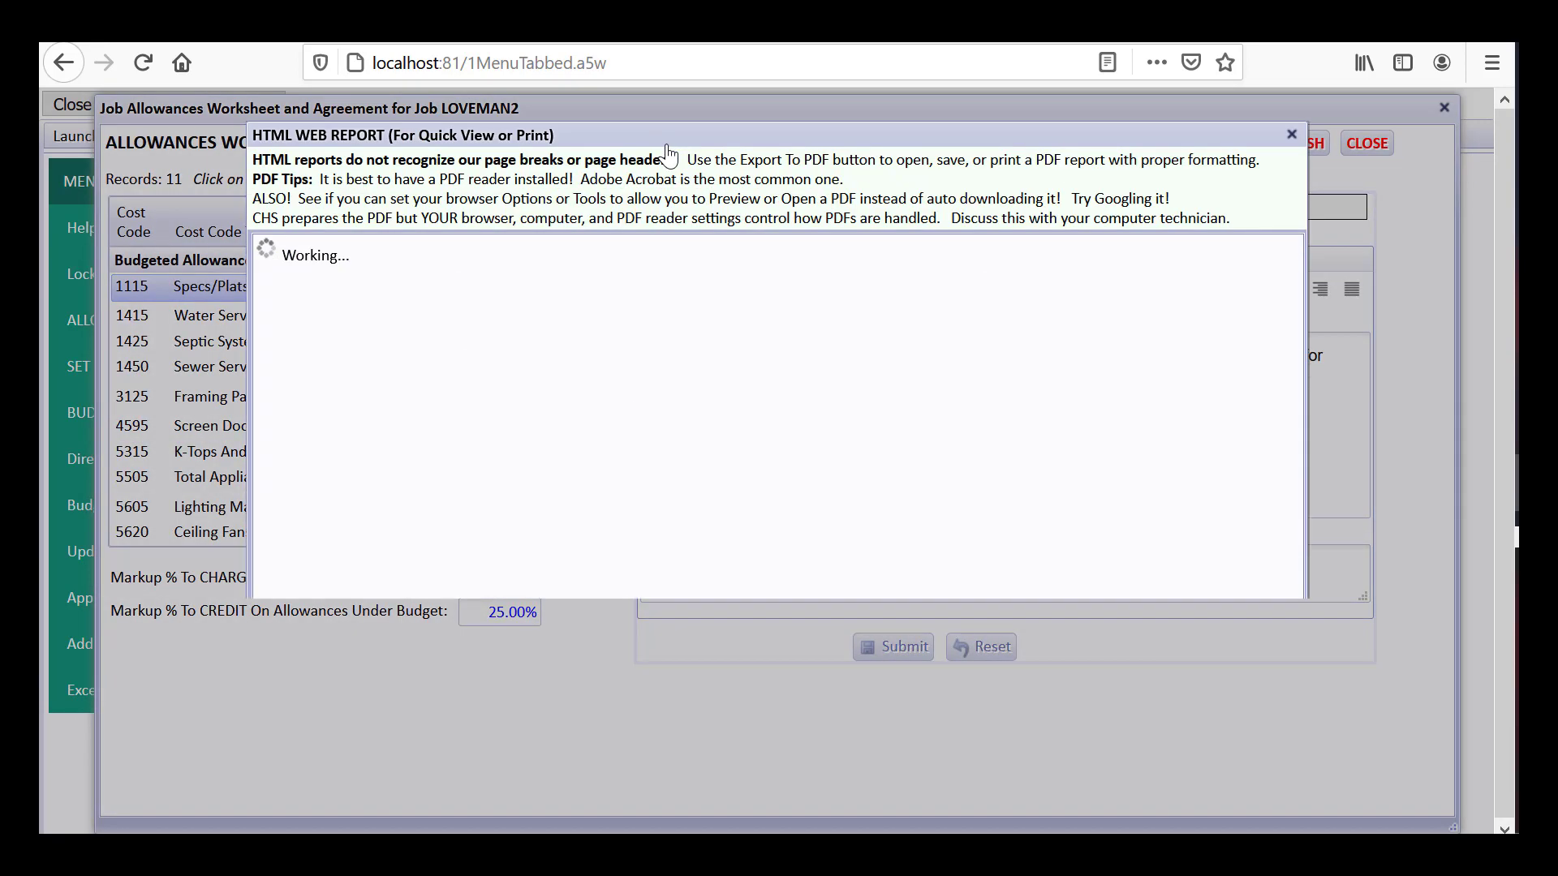
pyautogui.moveTo(1294, 383)
pyautogui.mouseDown()
pyautogui.moveTo(1250, 514)
pyautogui.moveTo(1235, 659)
pyautogui.moveTo(1227, 519)
pyautogui.mouseUp()
pyautogui.click(1263, 778)
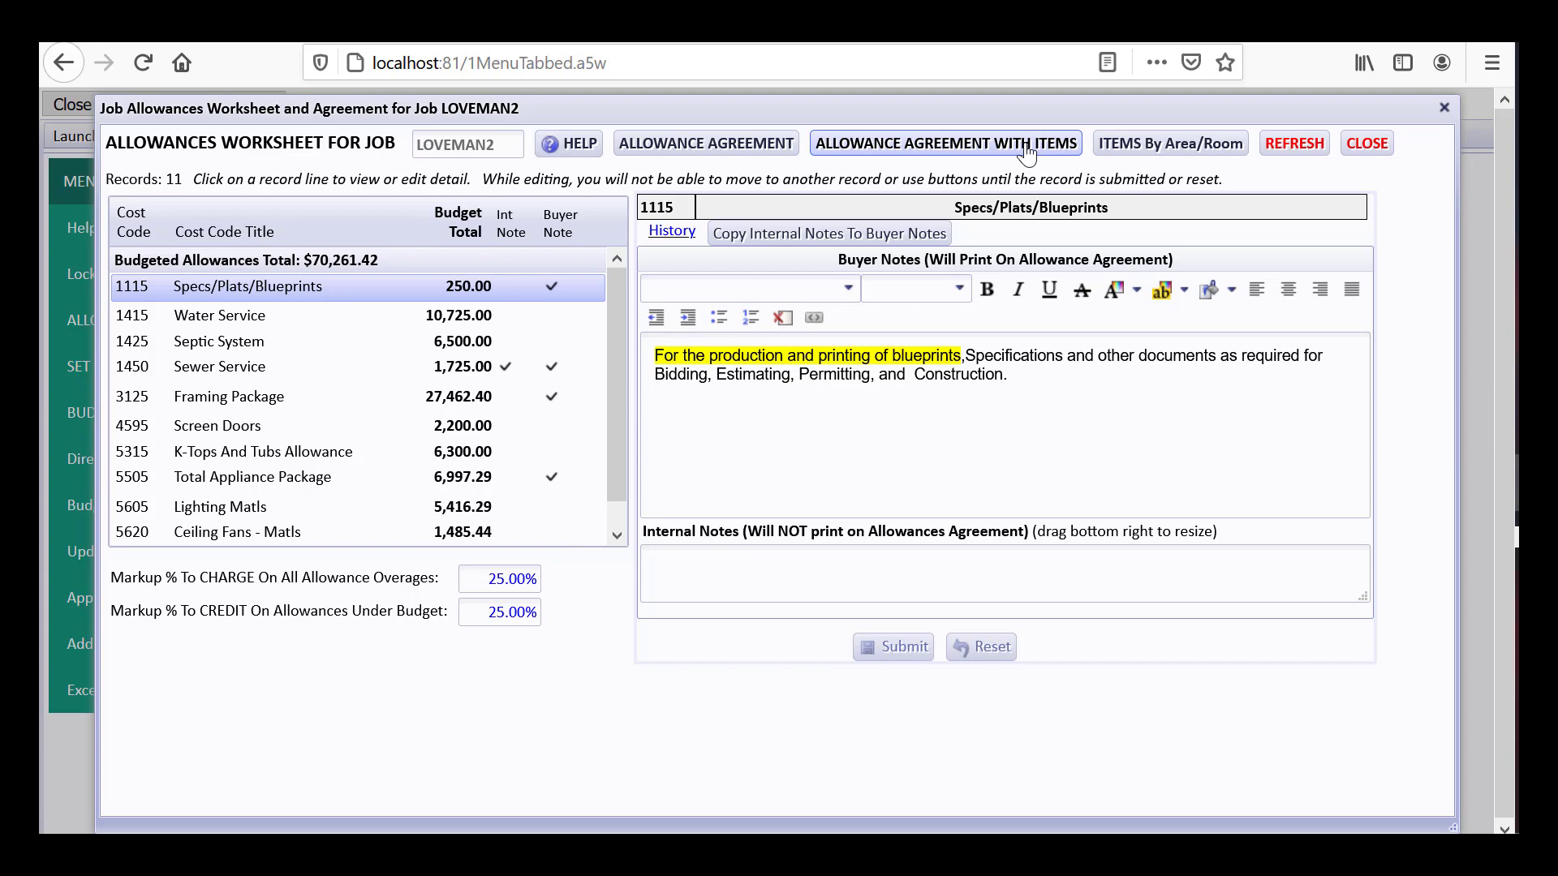
# Check the LOVEMAN job's Allowances Over/Under Analysis, then switch back to the LOVEMAN2 budget worksheet
pyautogui.click(1367, 144)
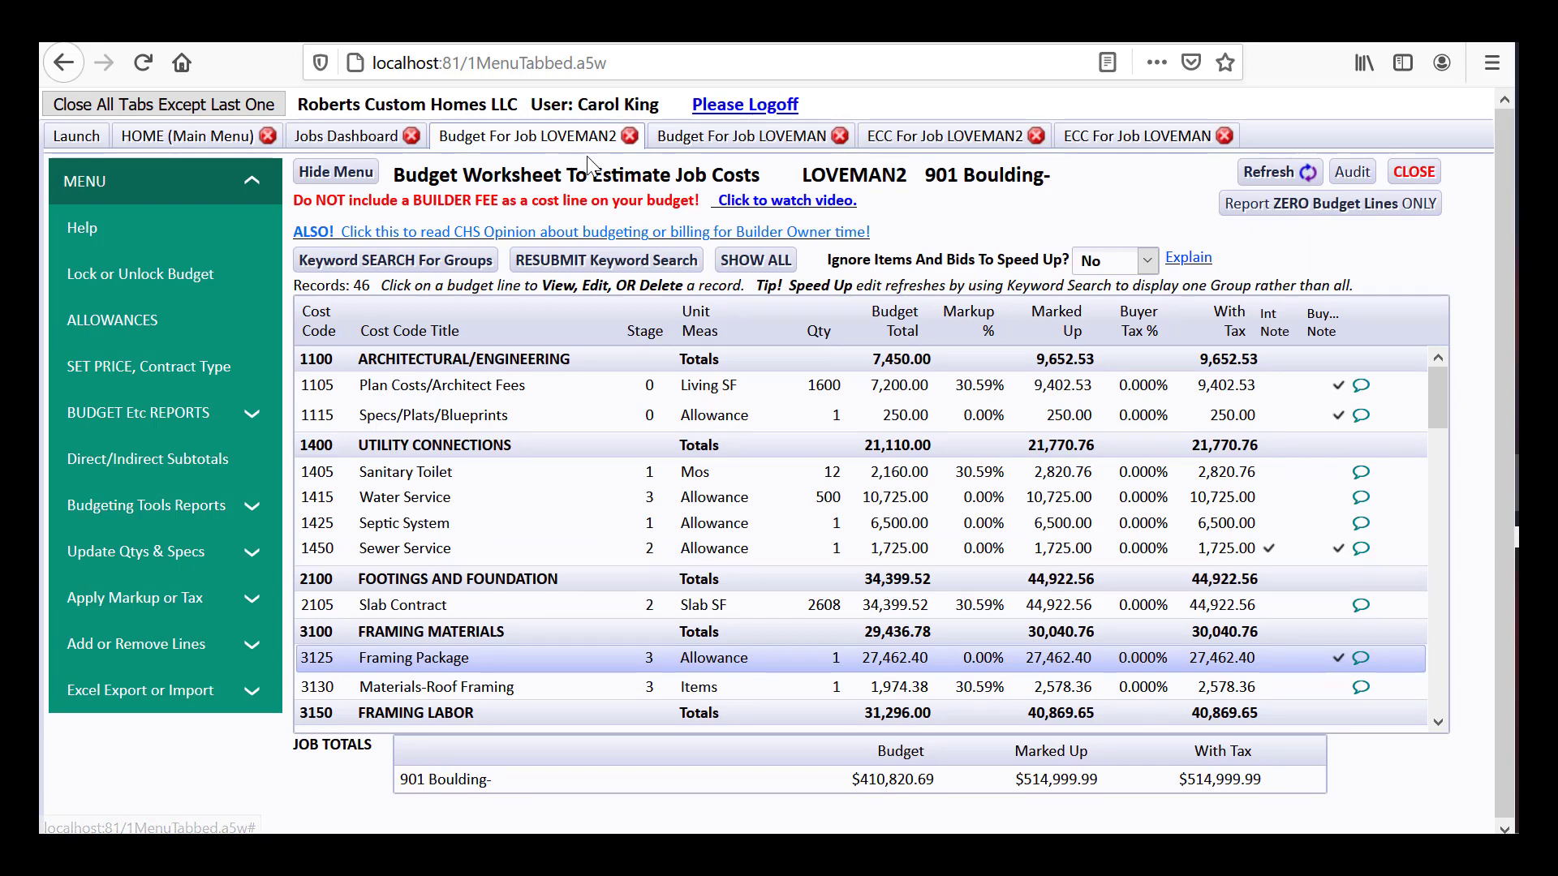
pyautogui.click(730, 136)
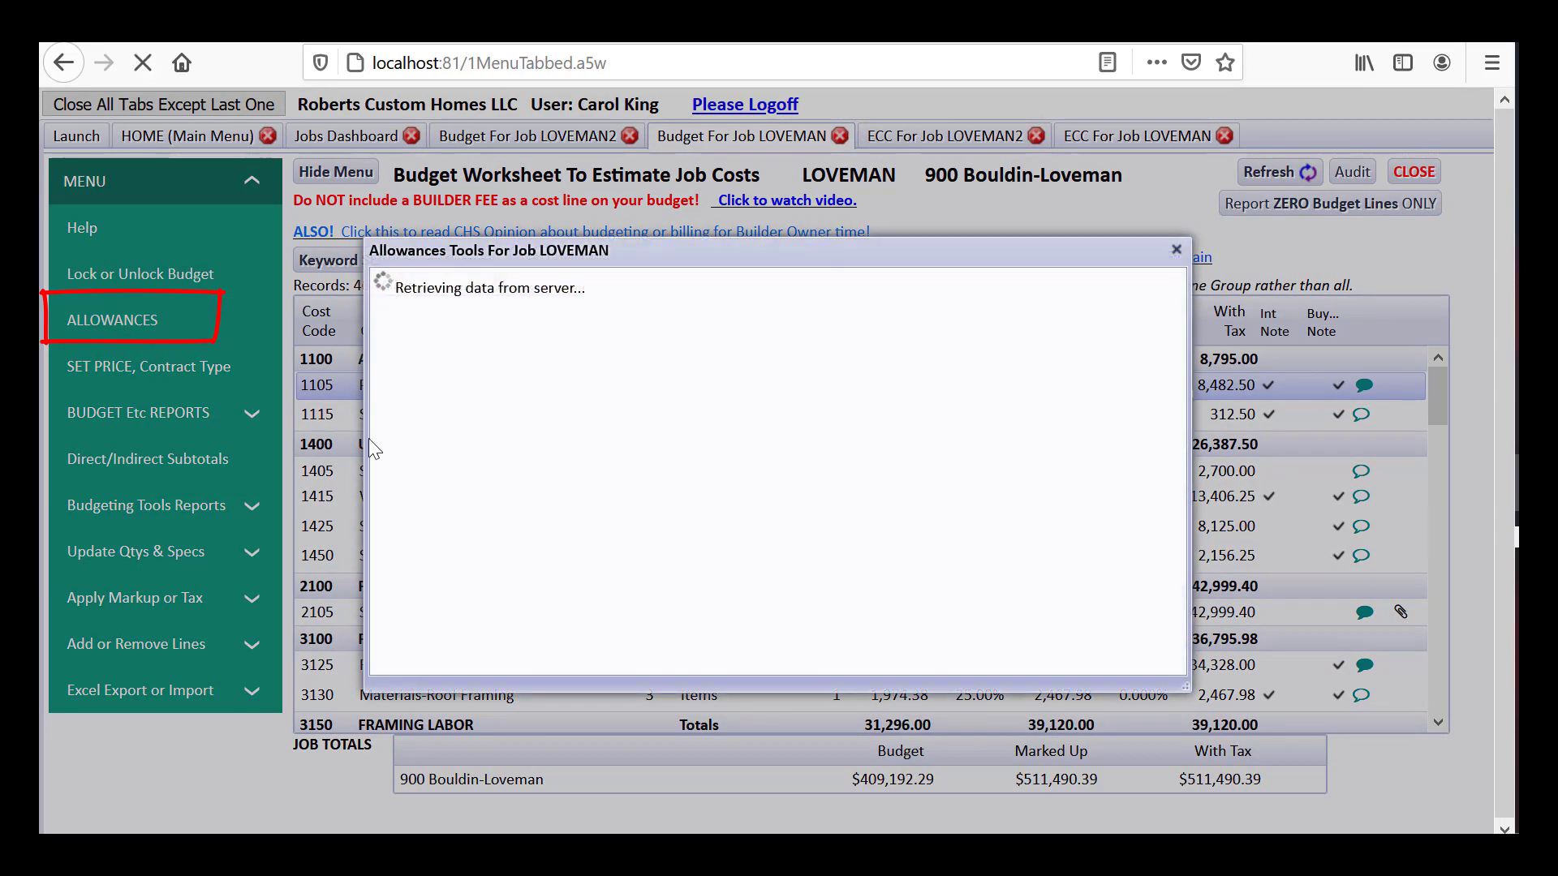
pyautogui.click(589, 480)
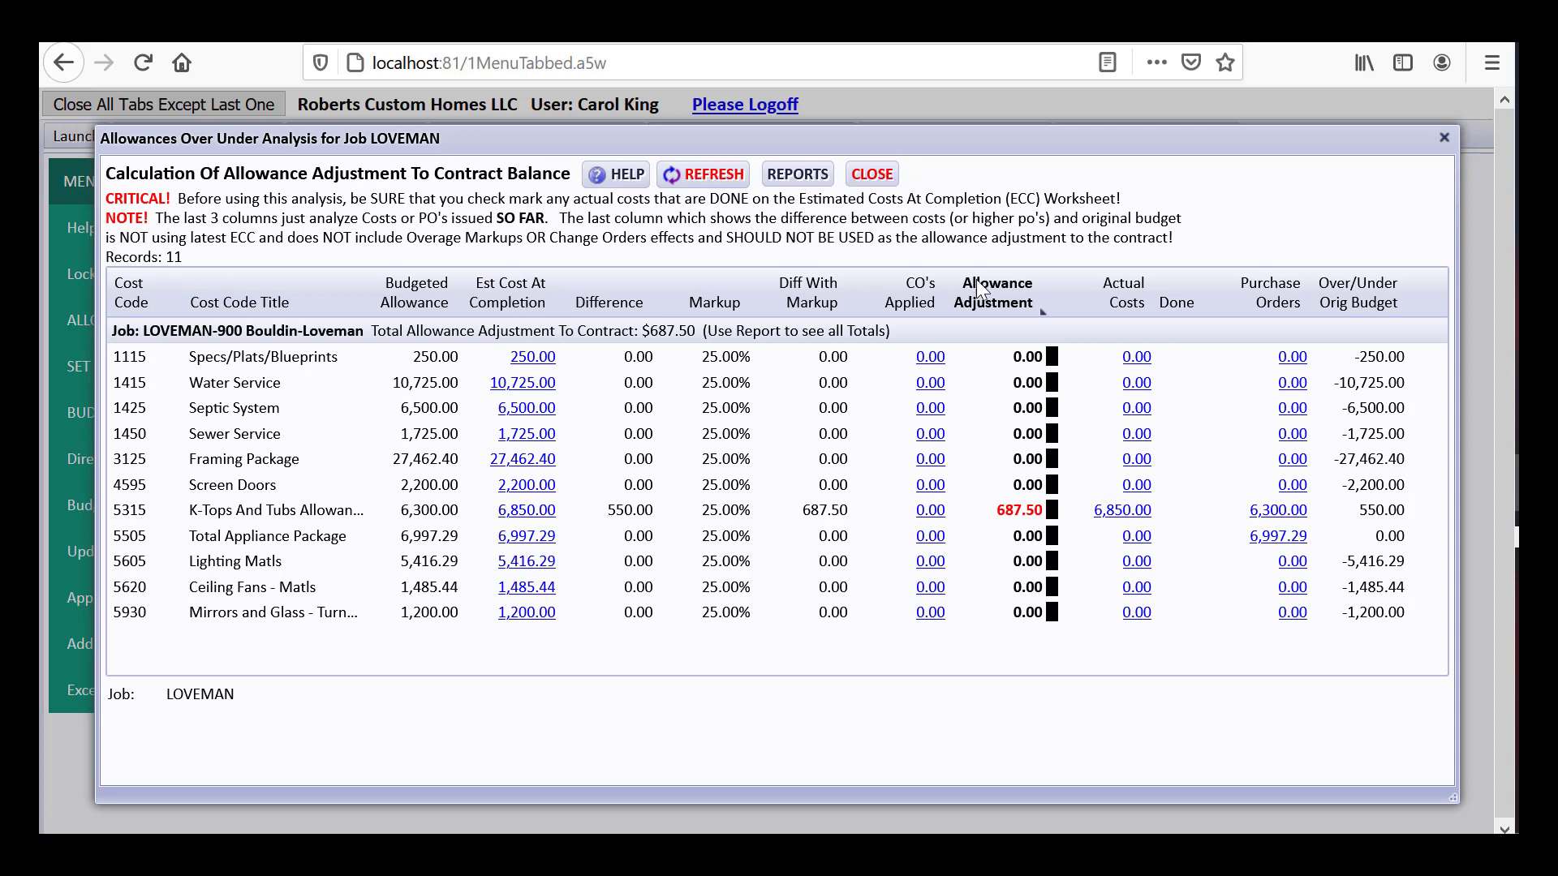
pyautogui.click(870, 177)
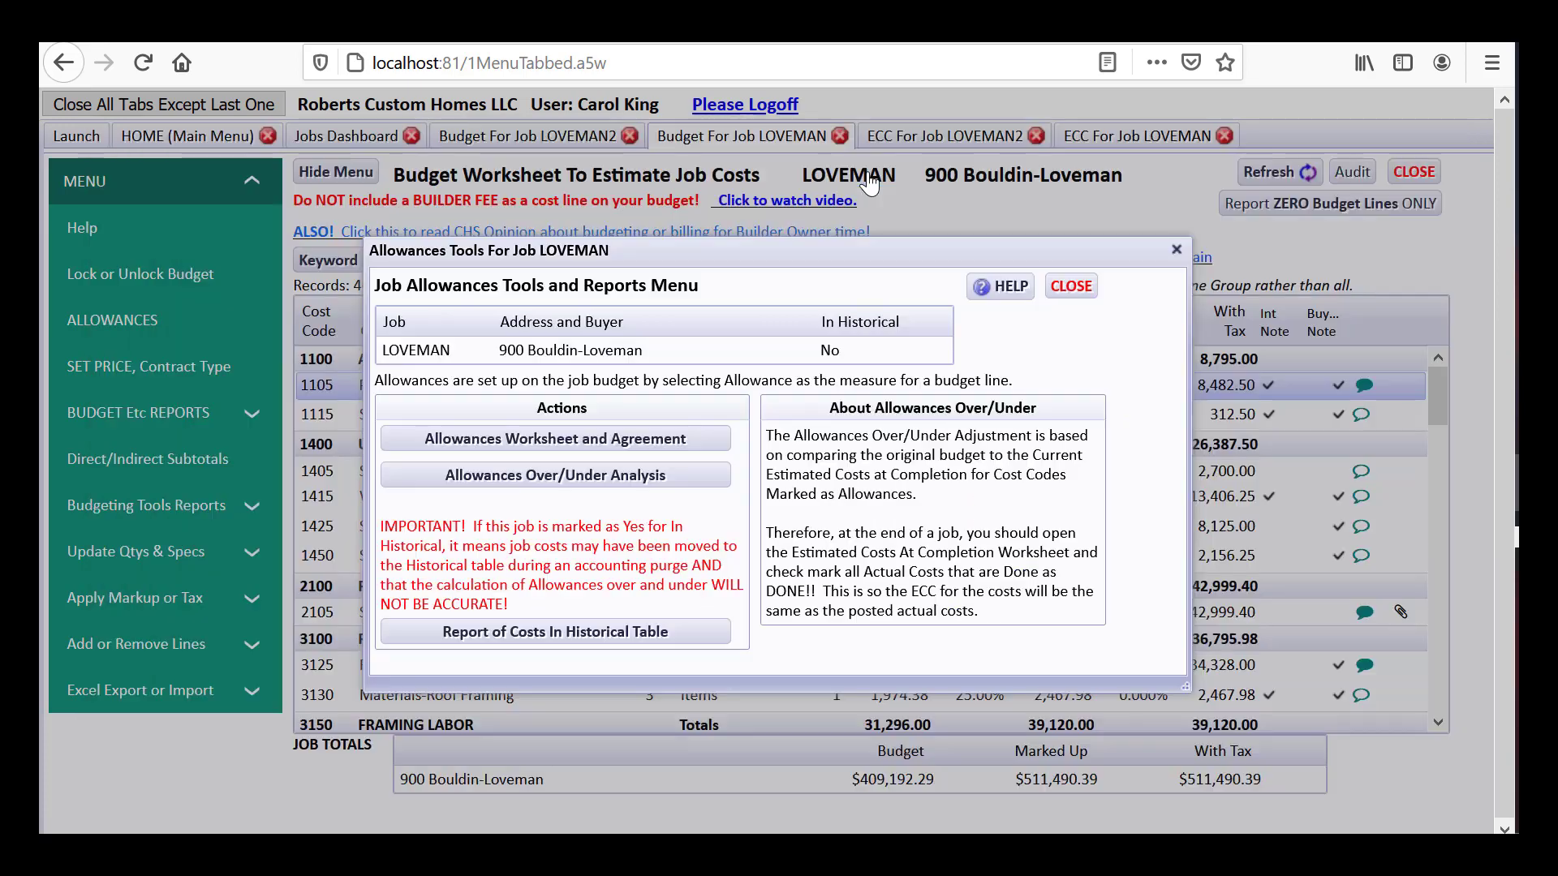
pyautogui.click(1071, 291)
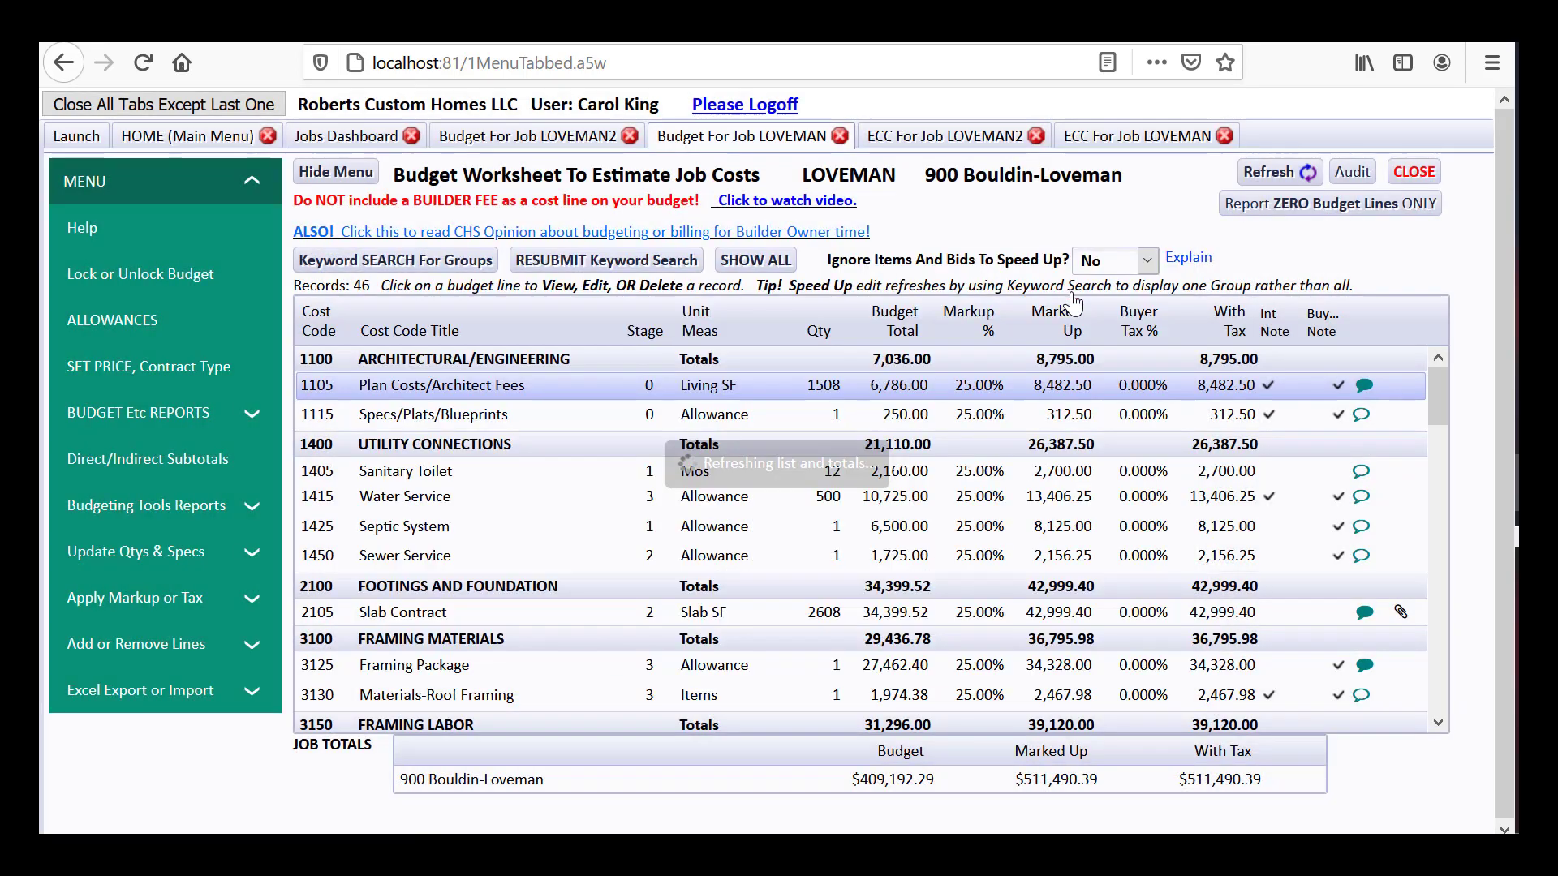
pyautogui.click(562, 138)
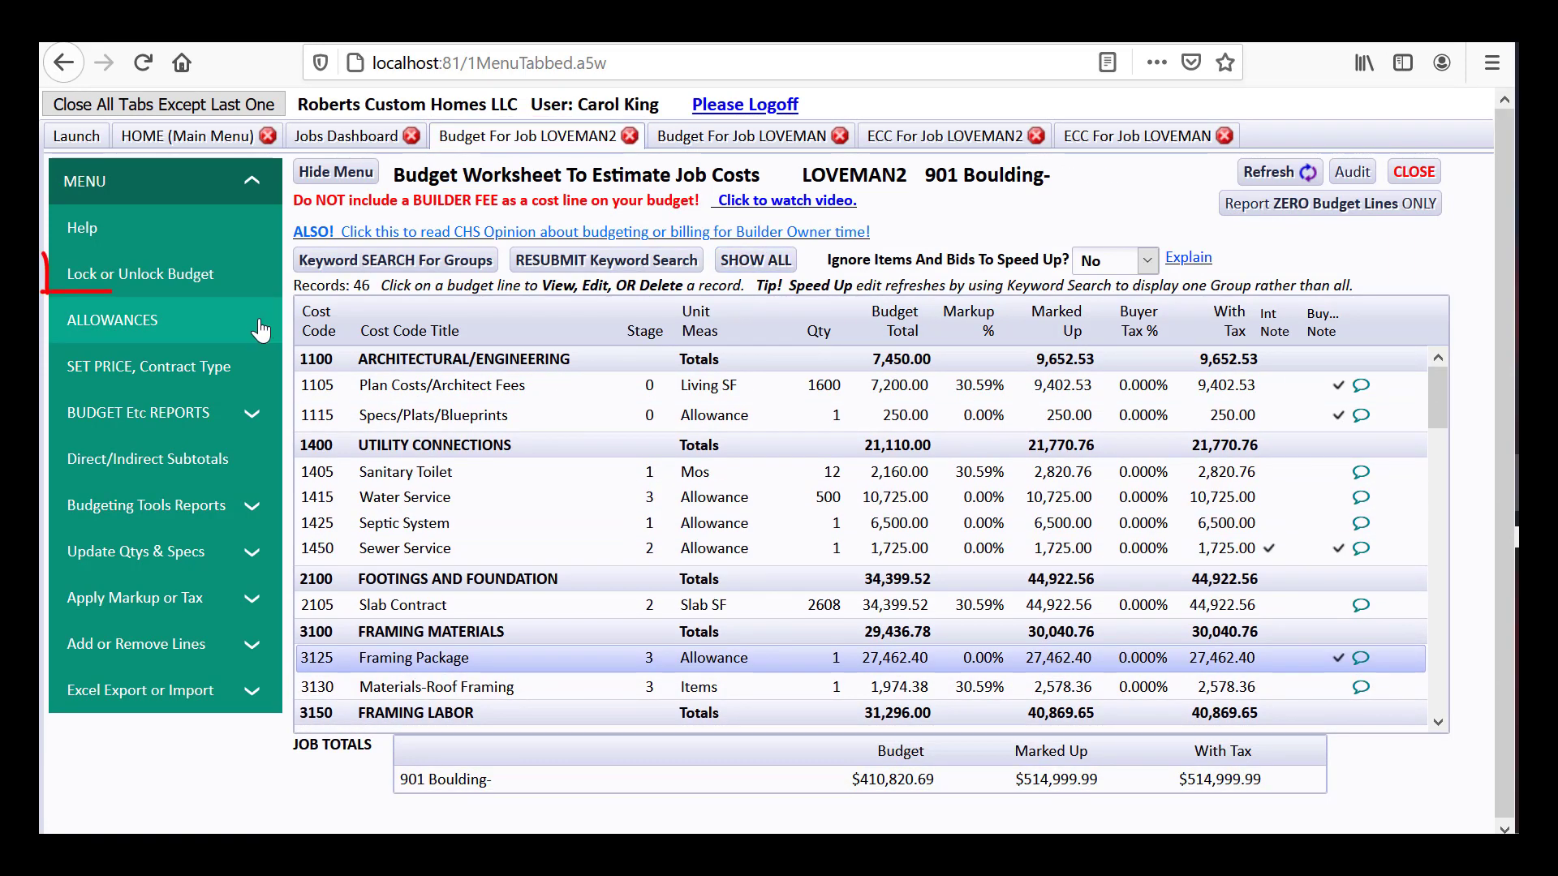
pyautogui.click(135, 280)
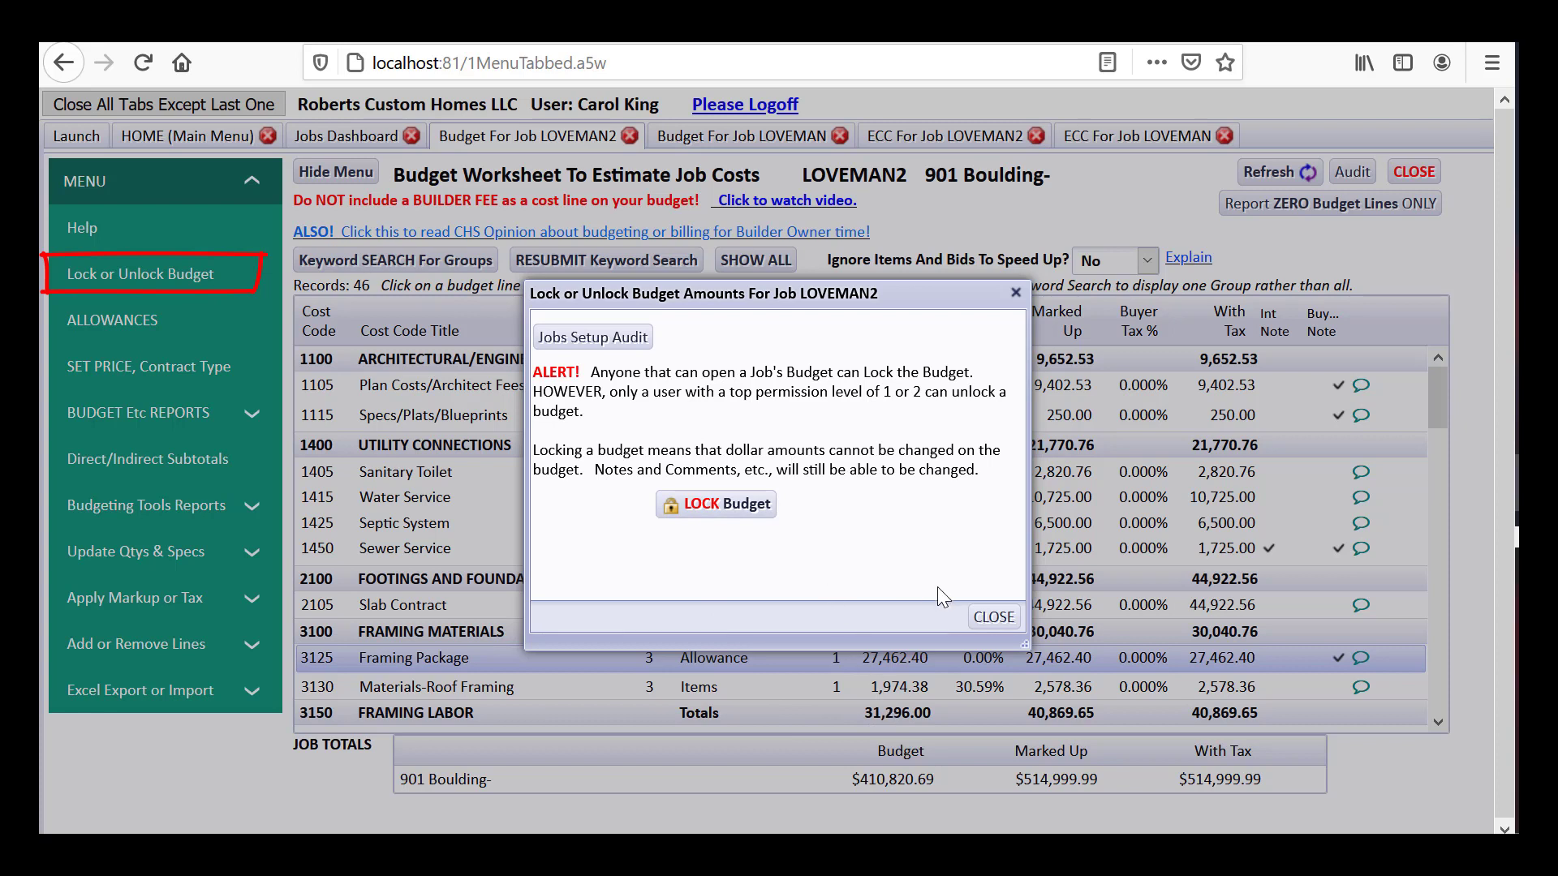
pyautogui.click(995, 618)
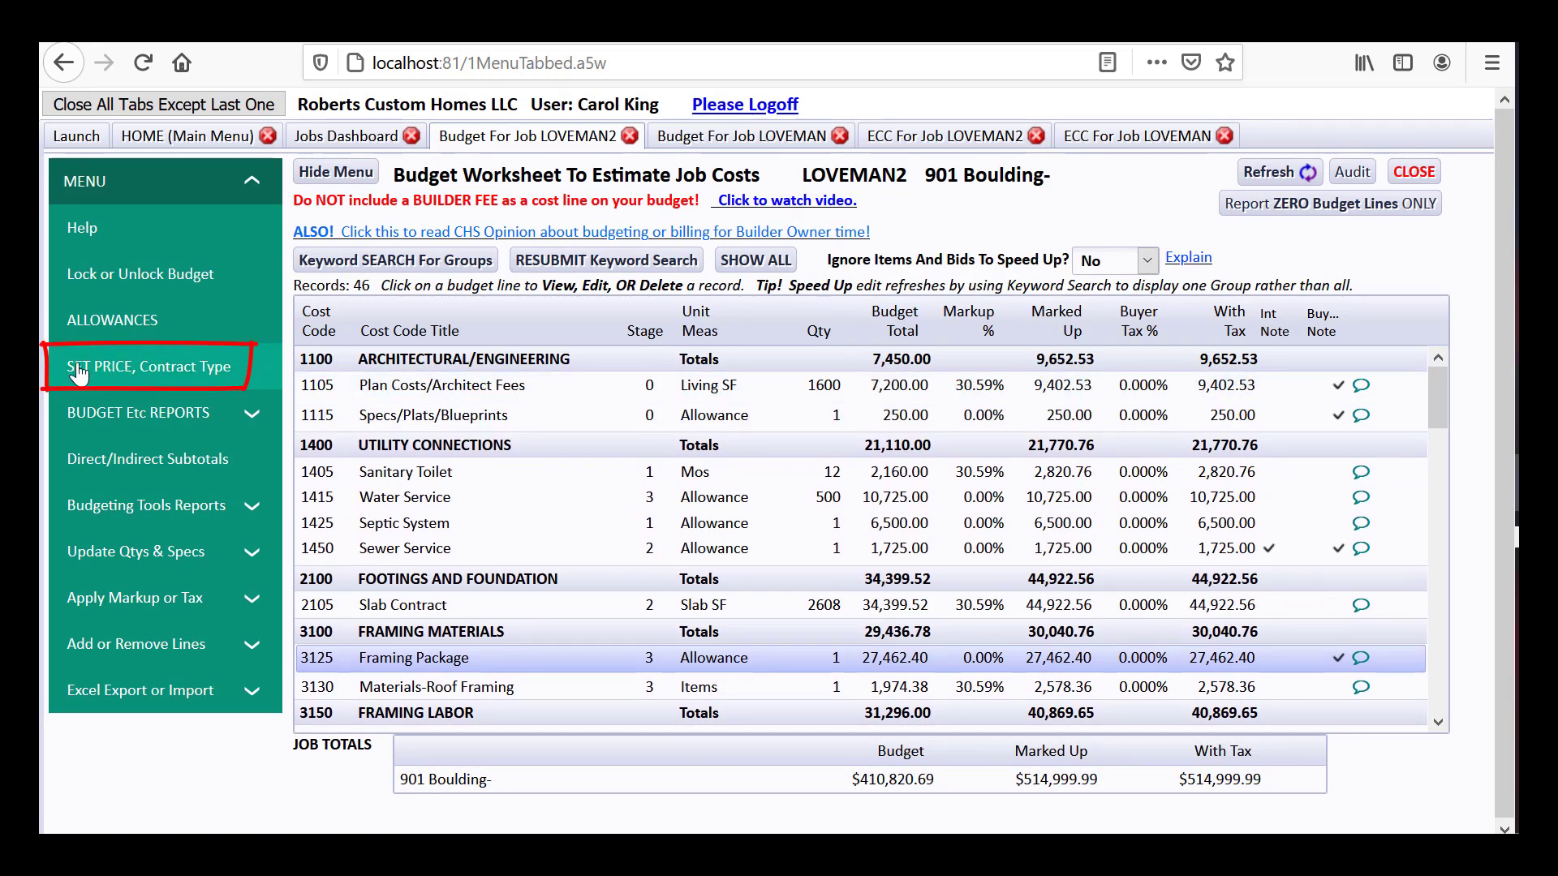
# Mark LOVEMAN2 as a Fixed Contract in its price settings, reviewing the gross profit versus markup note
pyautogui.click(141, 372)
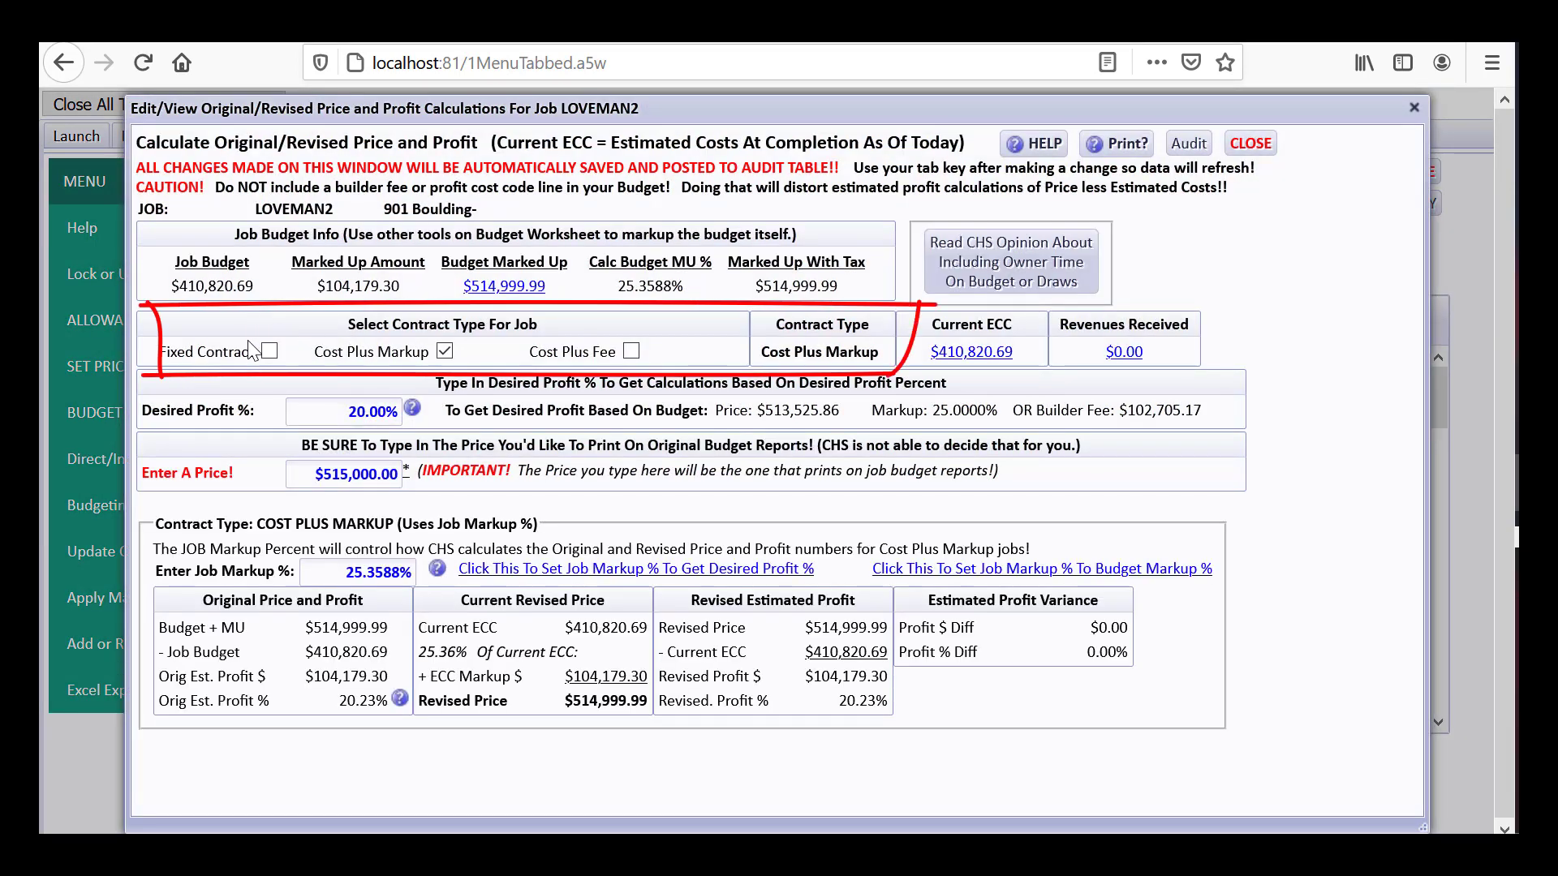
pyautogui.click(270, 353)
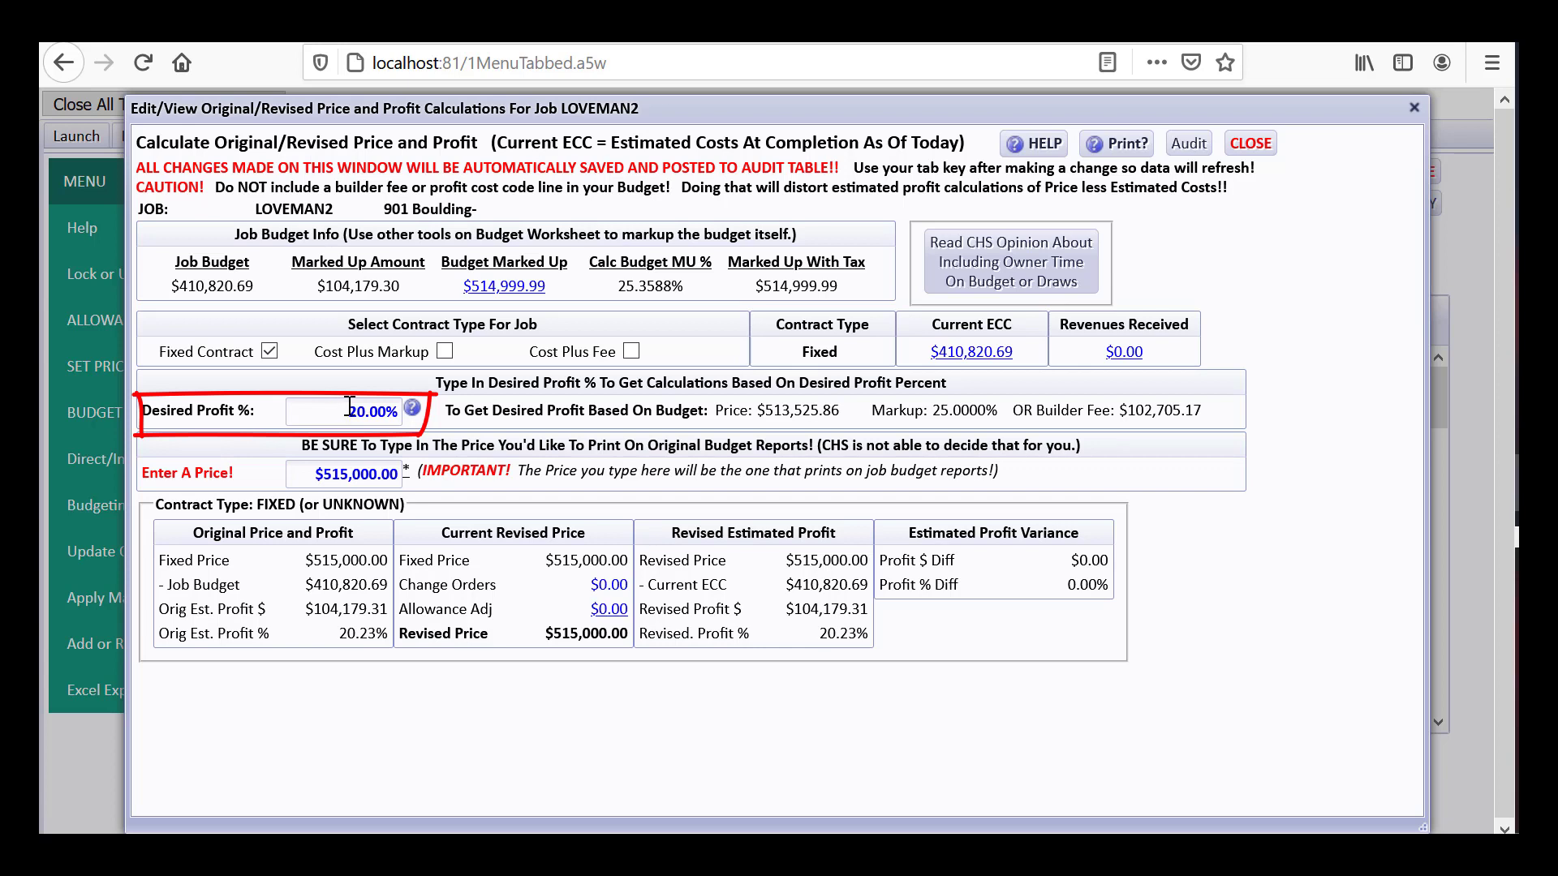
pyautogui.click(412, 408)
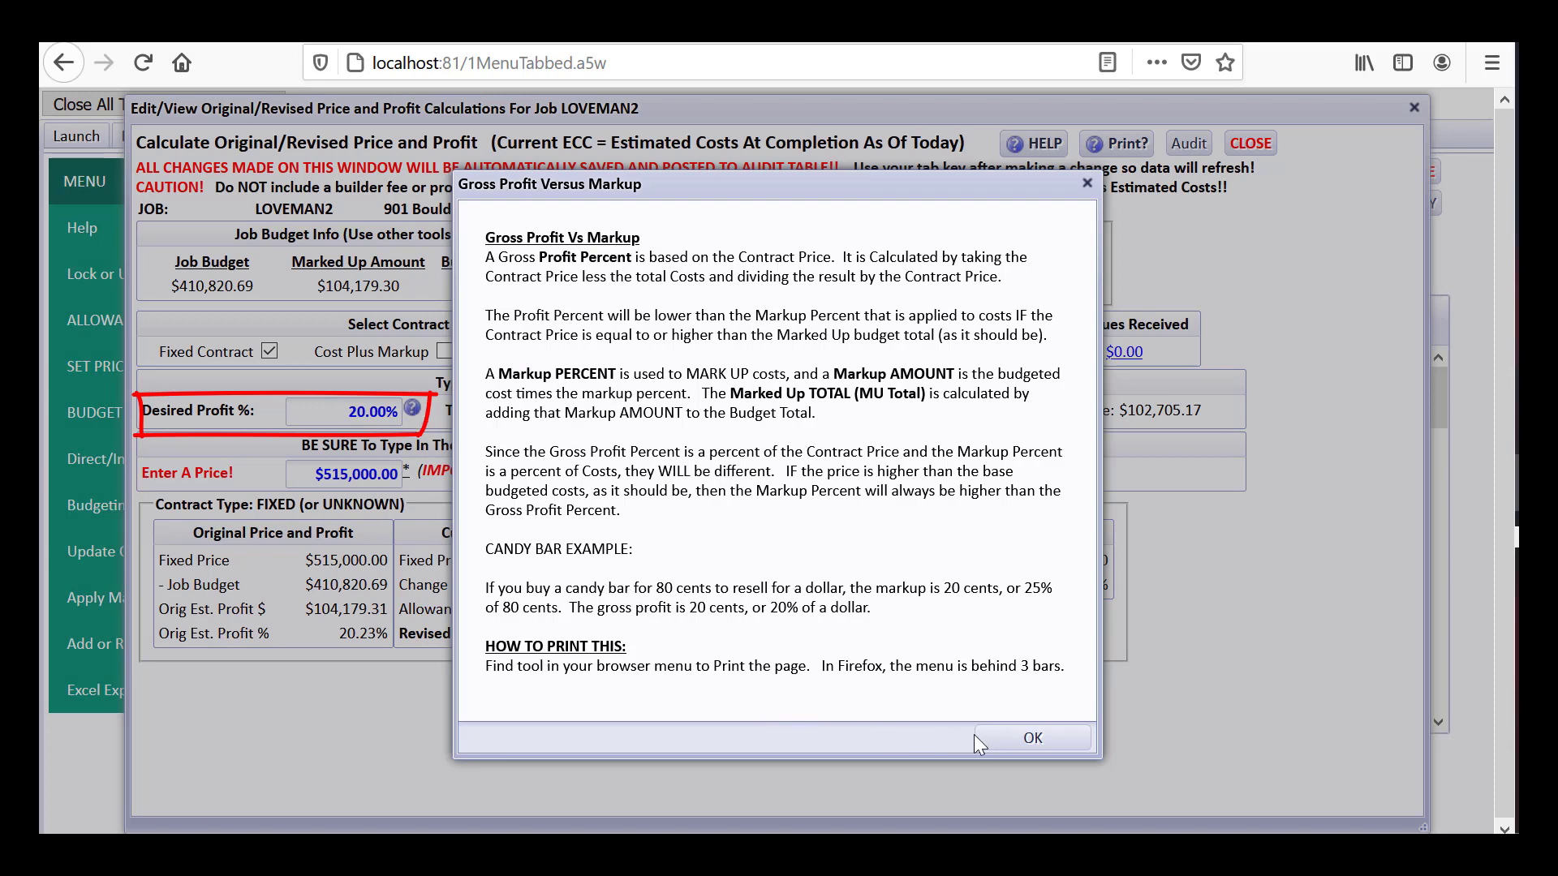
pyautogui.click(1005, 735)
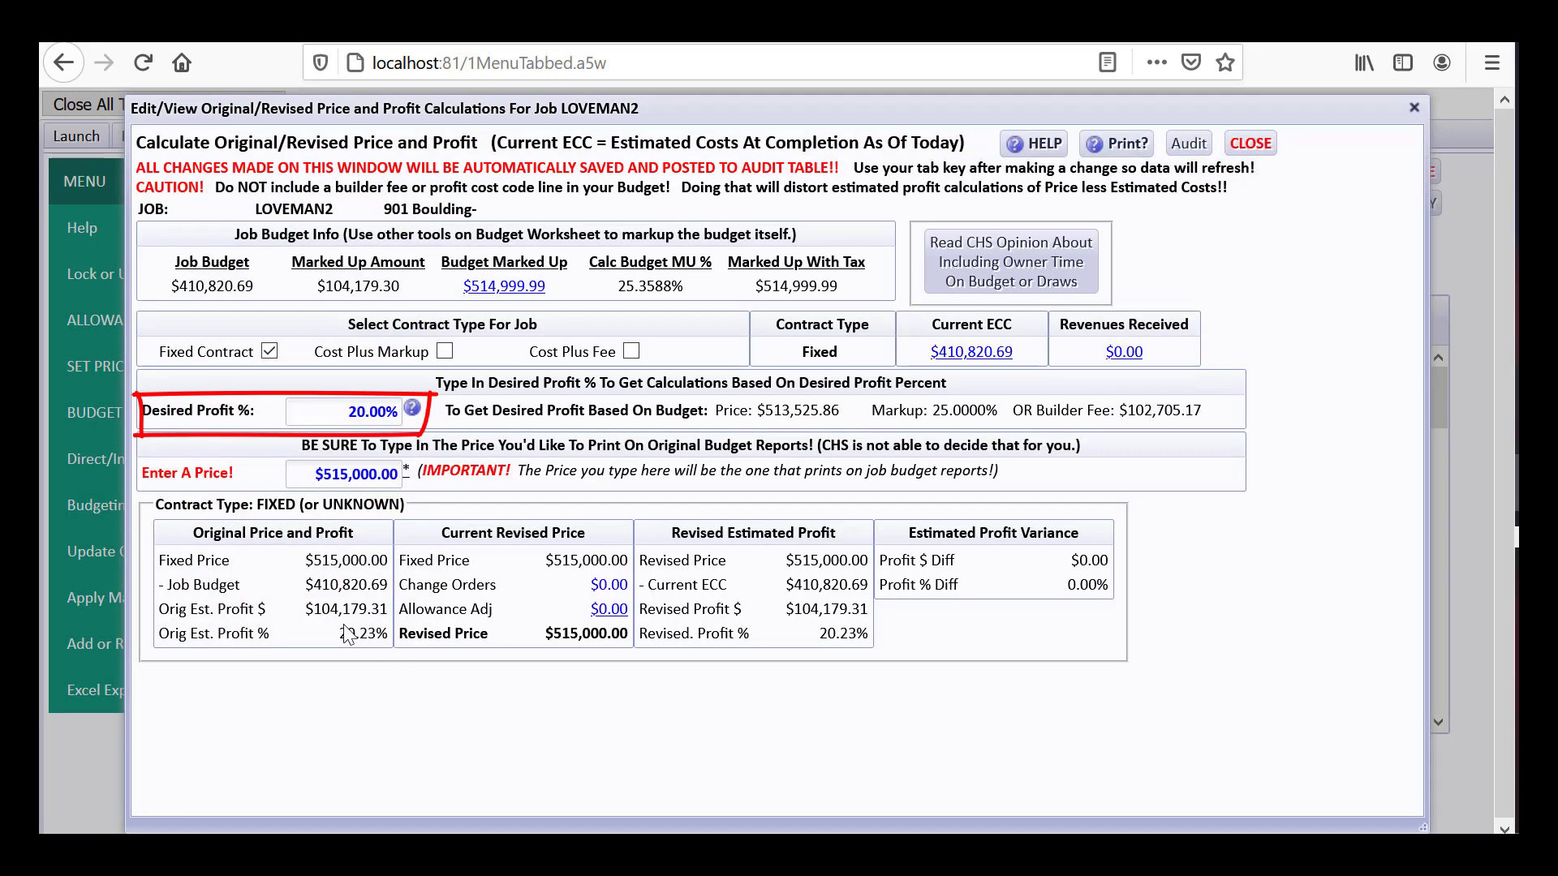
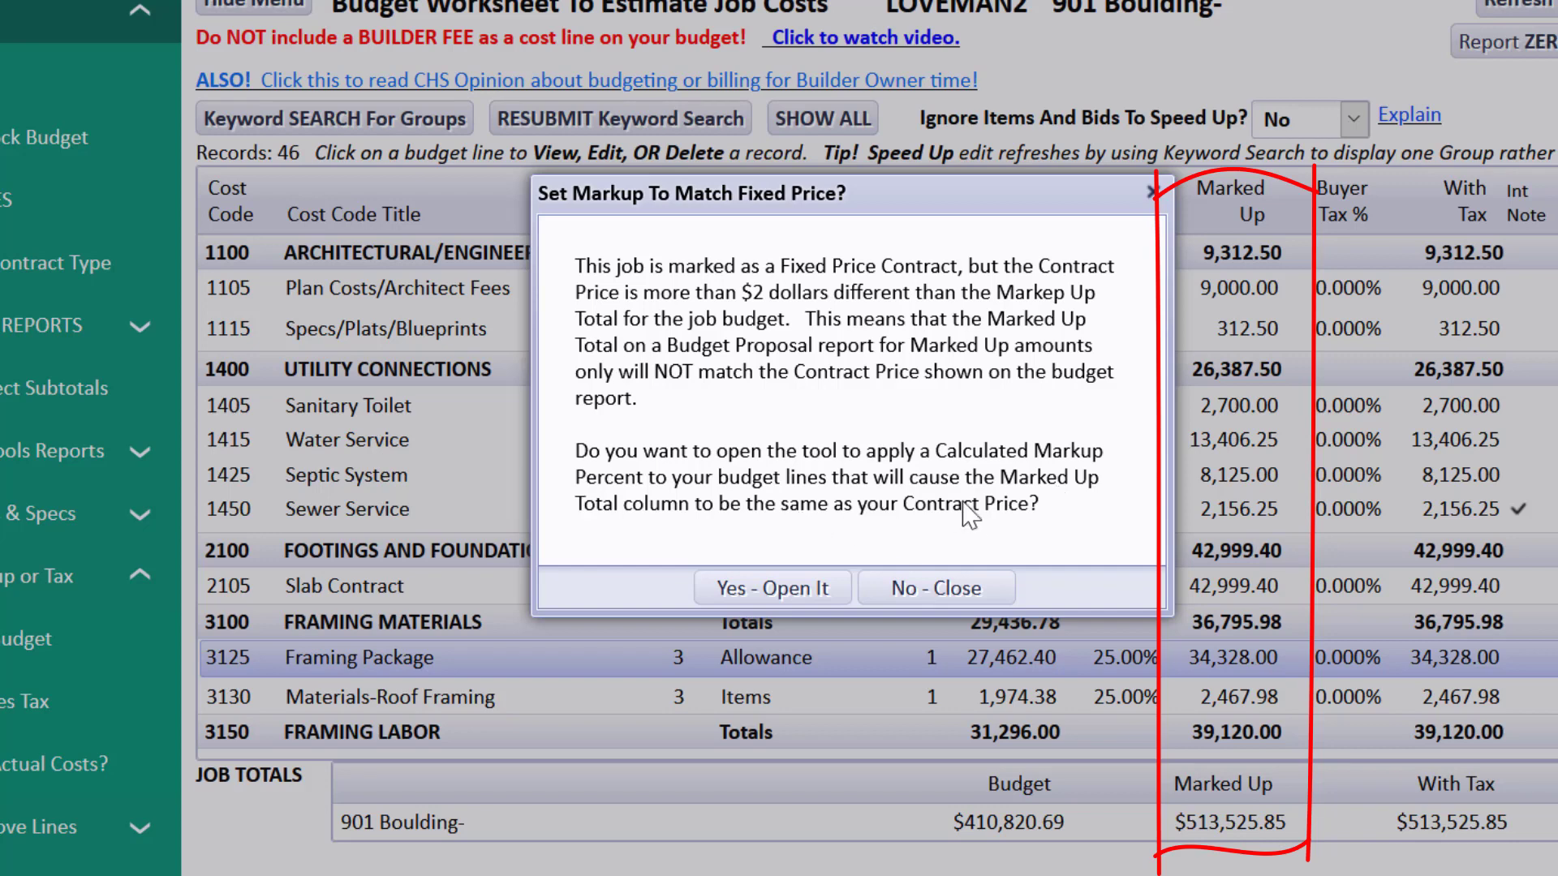
# Mark up every LOVEMAN2 budget line by the calculated 25.36%, bringing the marked-up total to $515,000.01
pyautogui.click(802, 588)
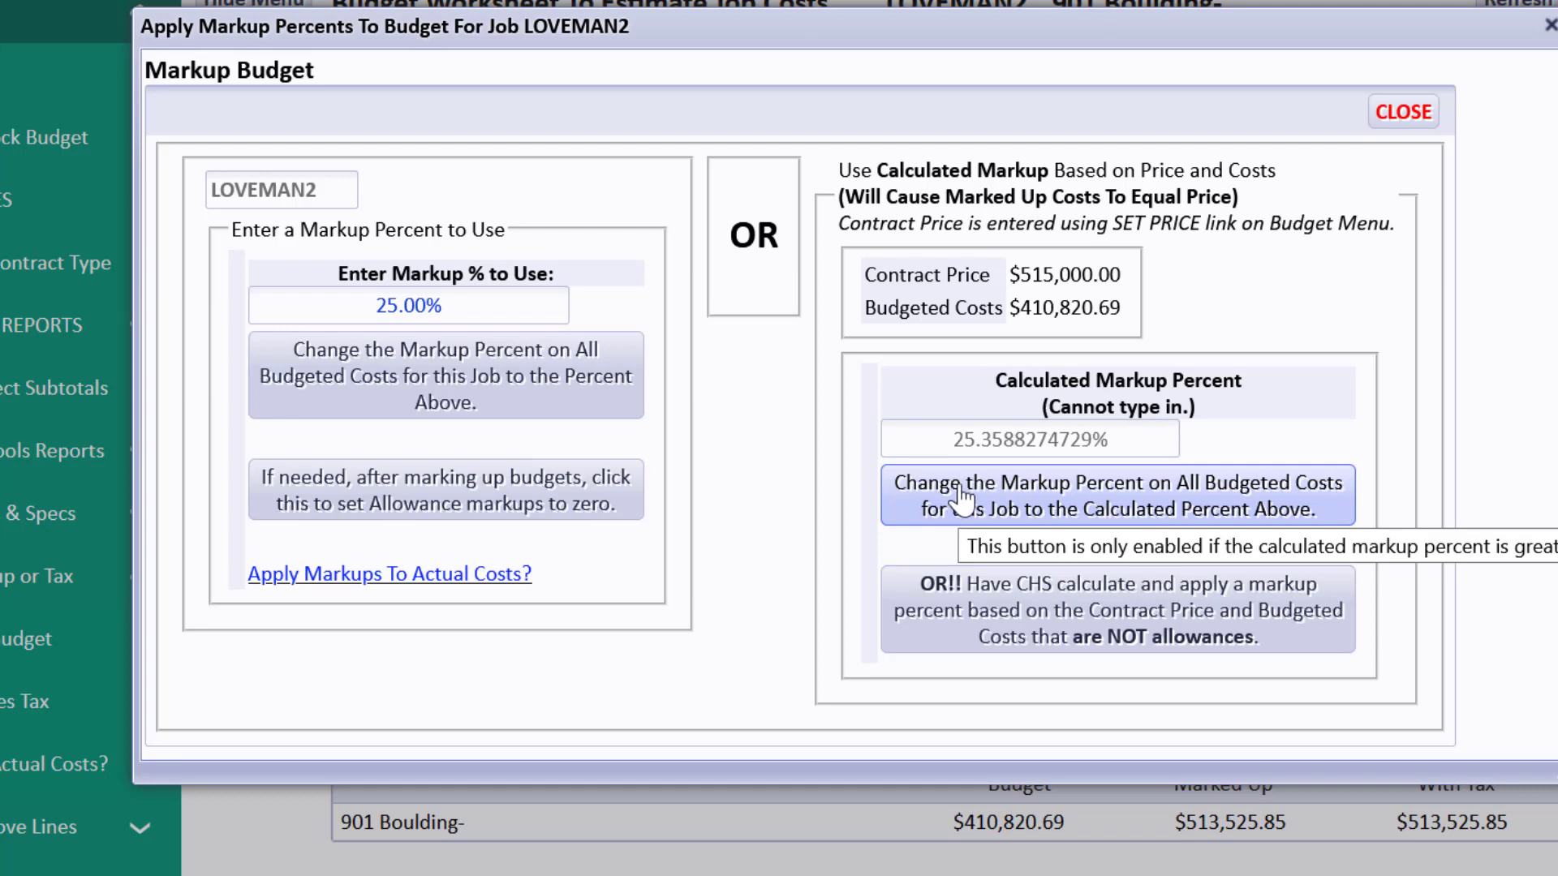
pyautogui.click(1052, 497)
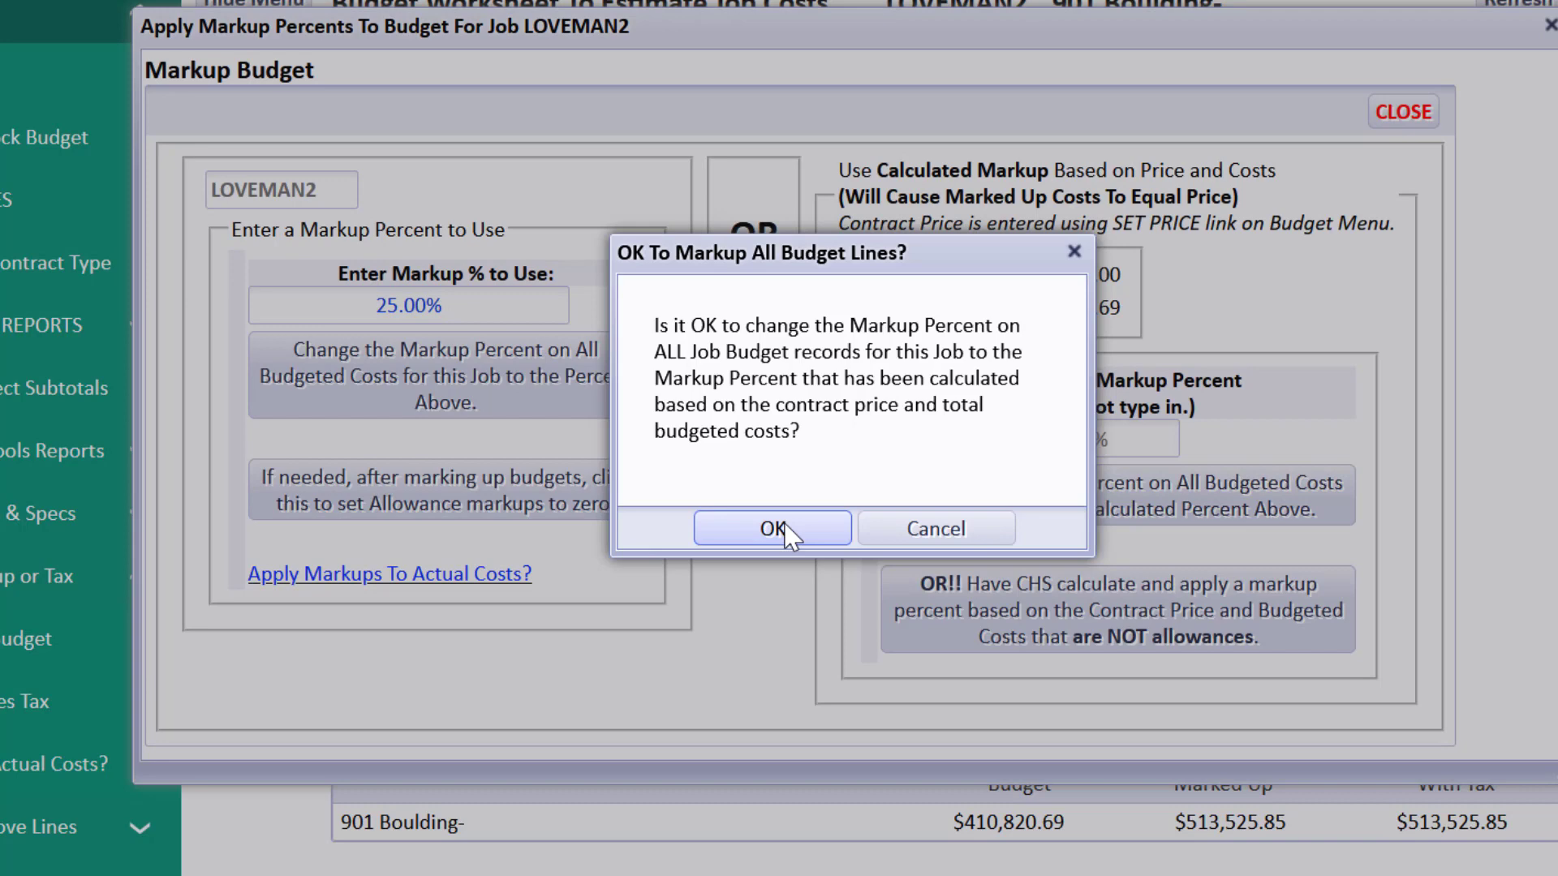
pyautogui.click(784, 523)
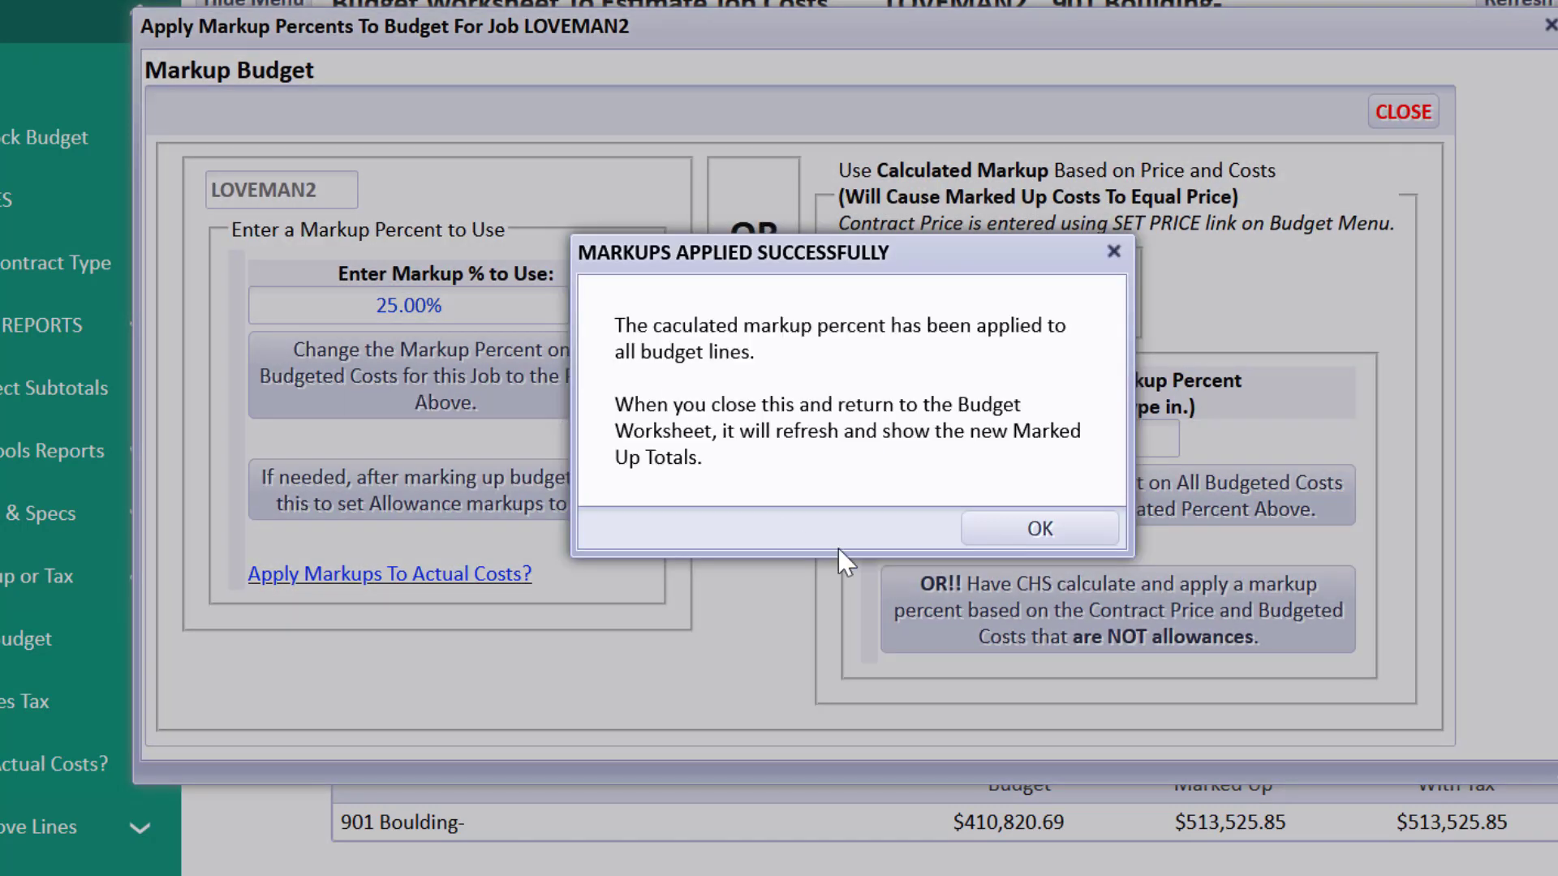
pyautogui.click(997, 529)
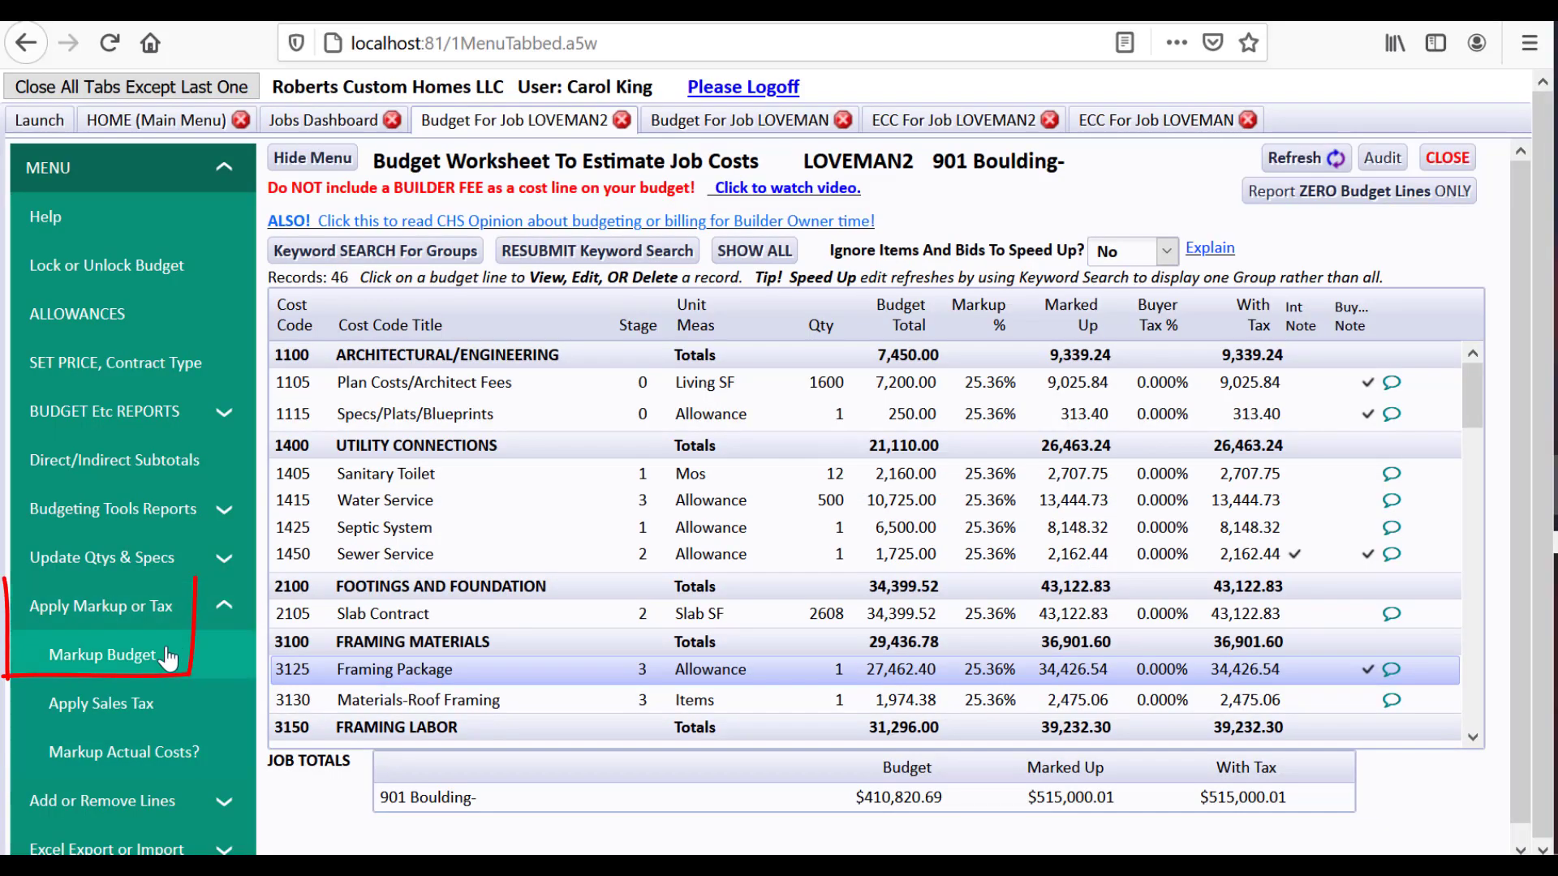
# Recalculate markup at 30.59% on non-allowance lines with allowances at 0.00%, totaling $514,999.99
pyautogui.click(167, 655)
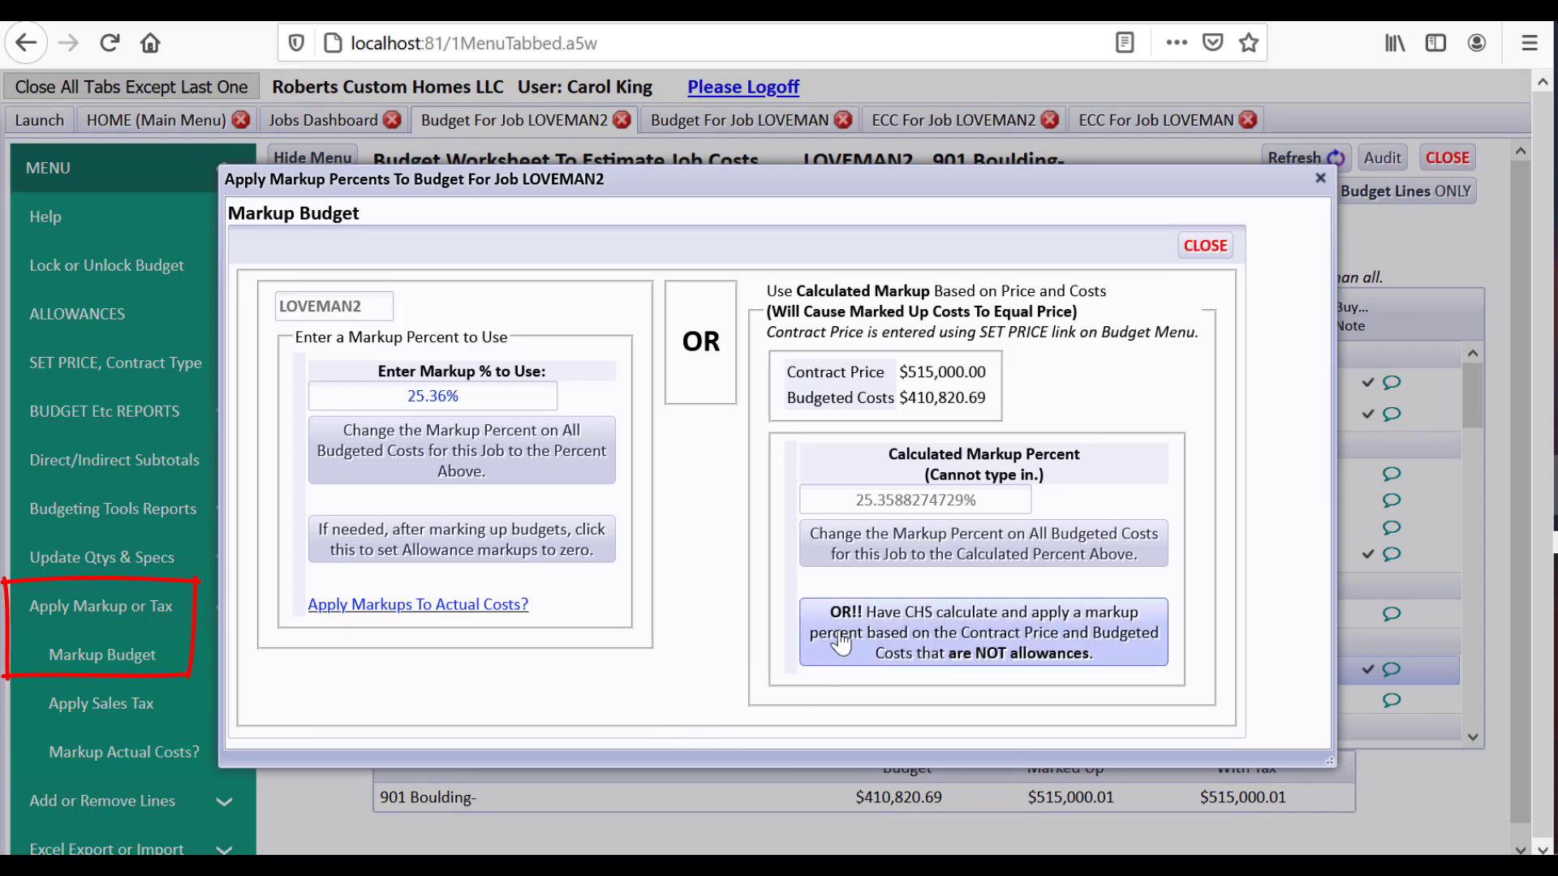
pyautogui.click(999, 642)
pyautogui.click(741, 631)
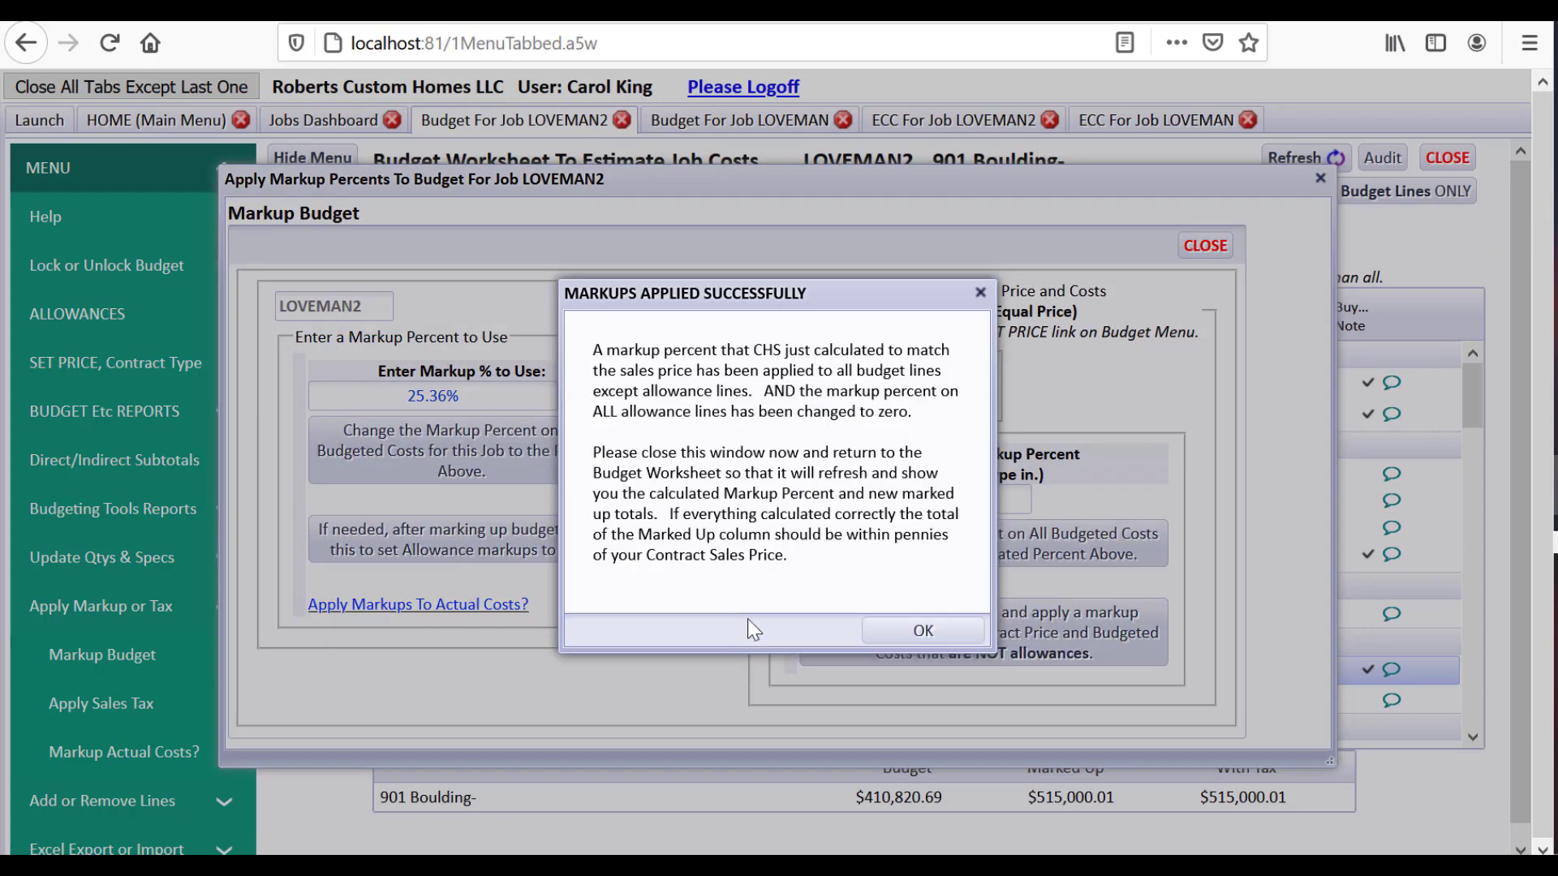
pyautogui.click(922, 630)
pyautogui.click(1204, 246)
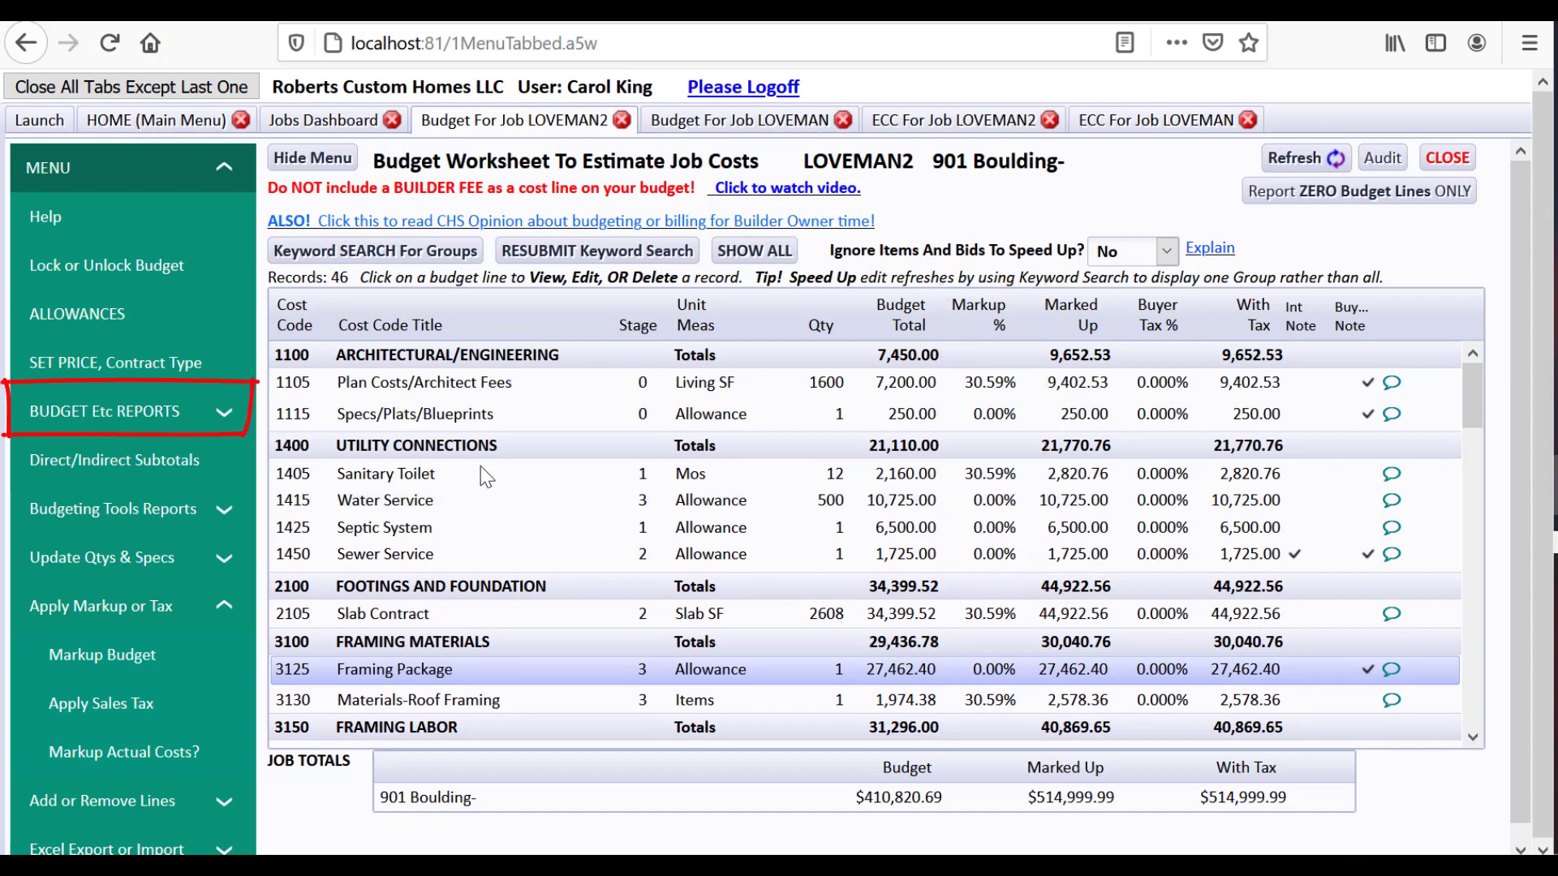
# Open ALL Budget Reports for LOVEMAN2 using the PROPOSAL report style
pyautogui.click(143, 419)
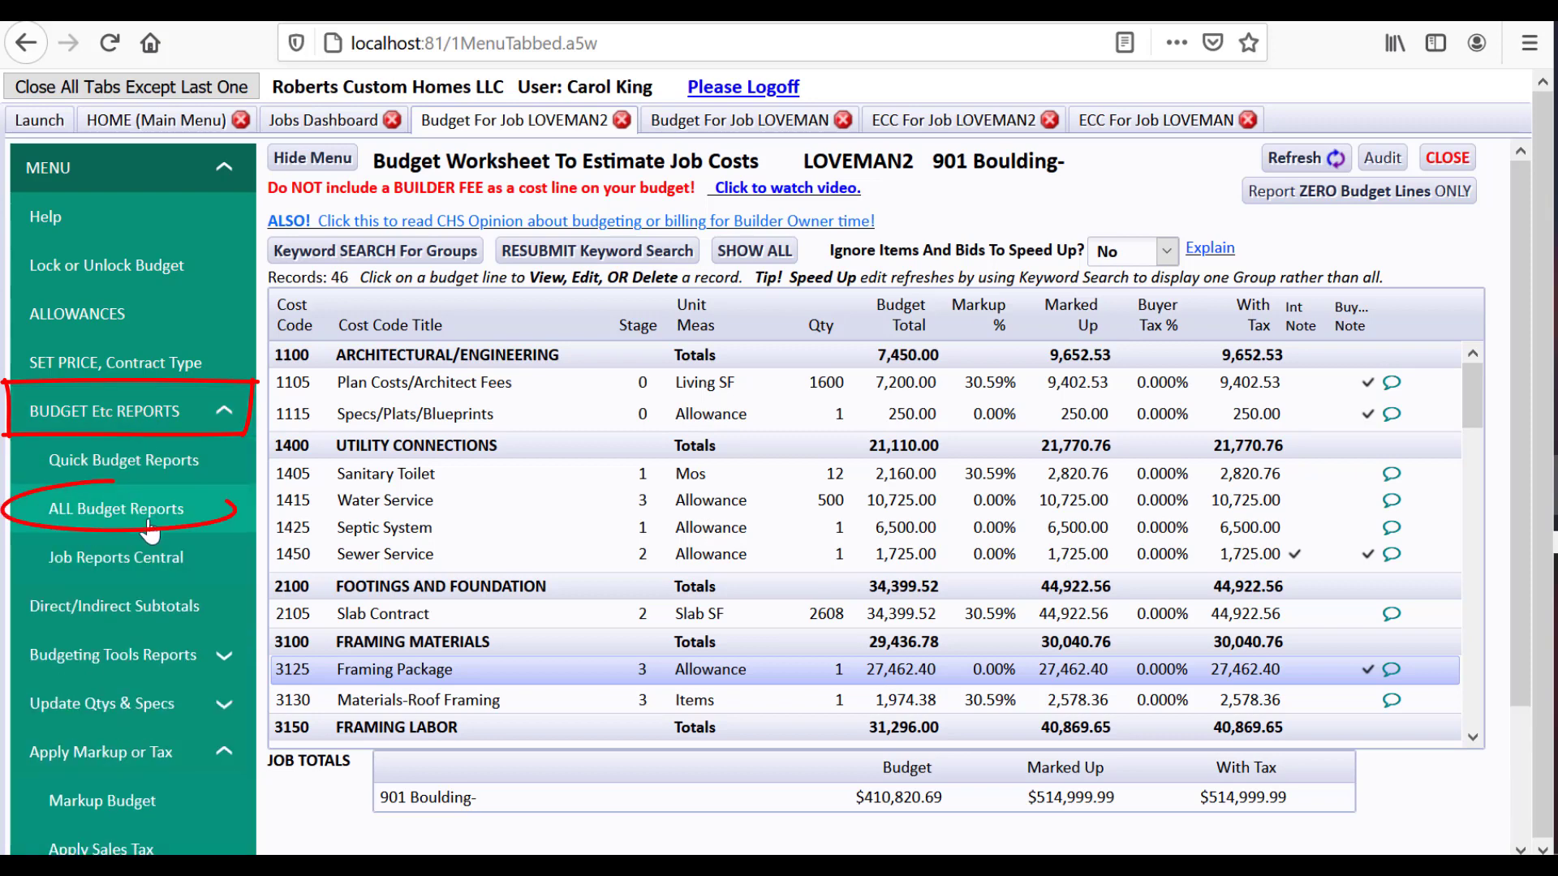
pyautogui.click(149, 527)
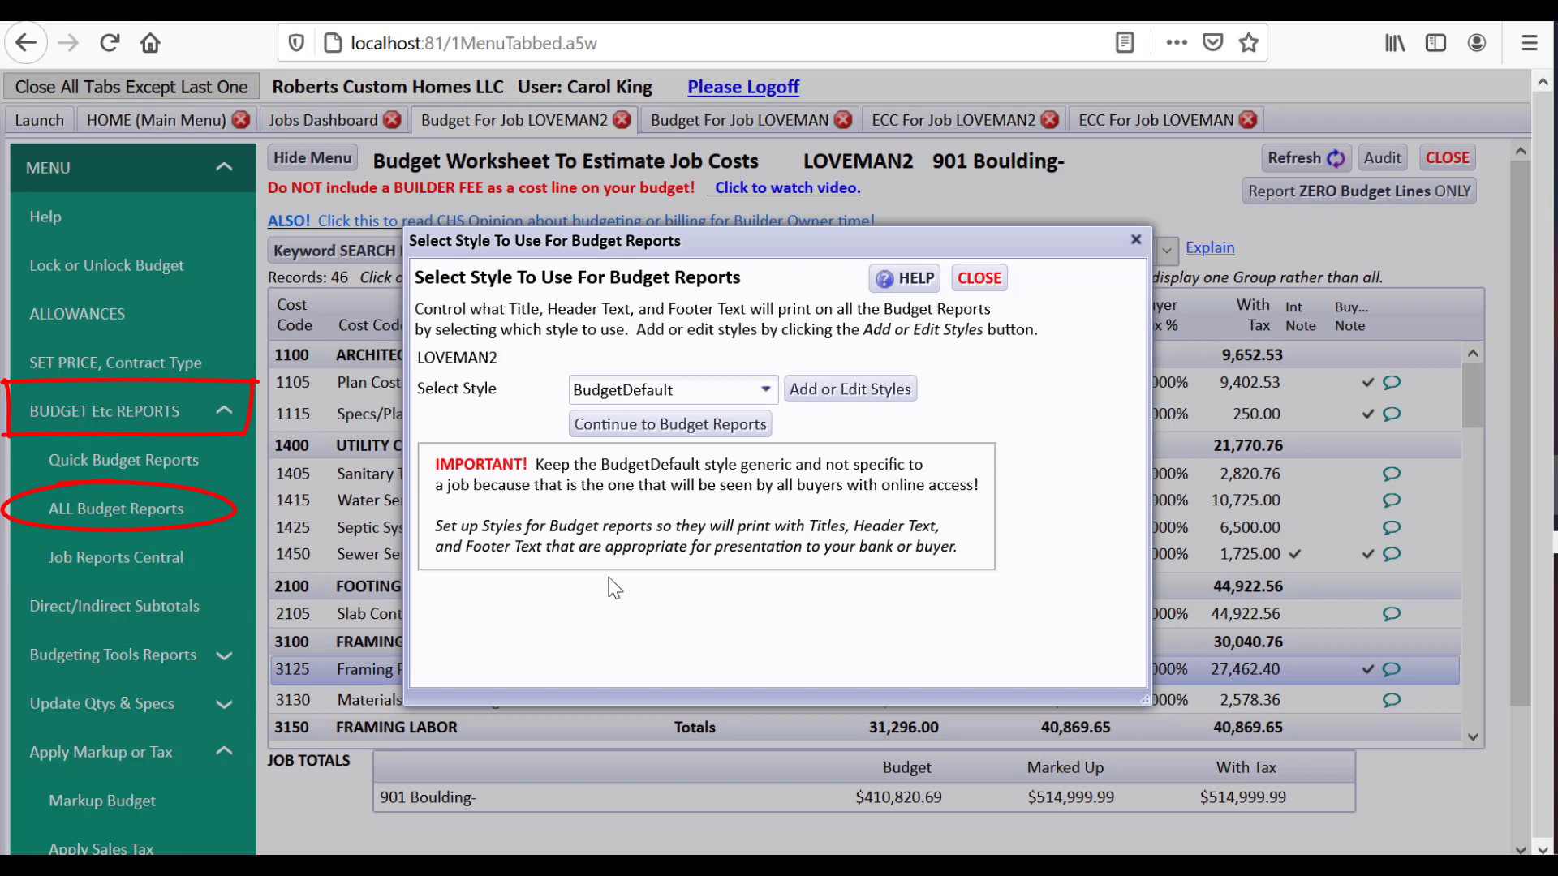
pyautogui.click(763, 391)
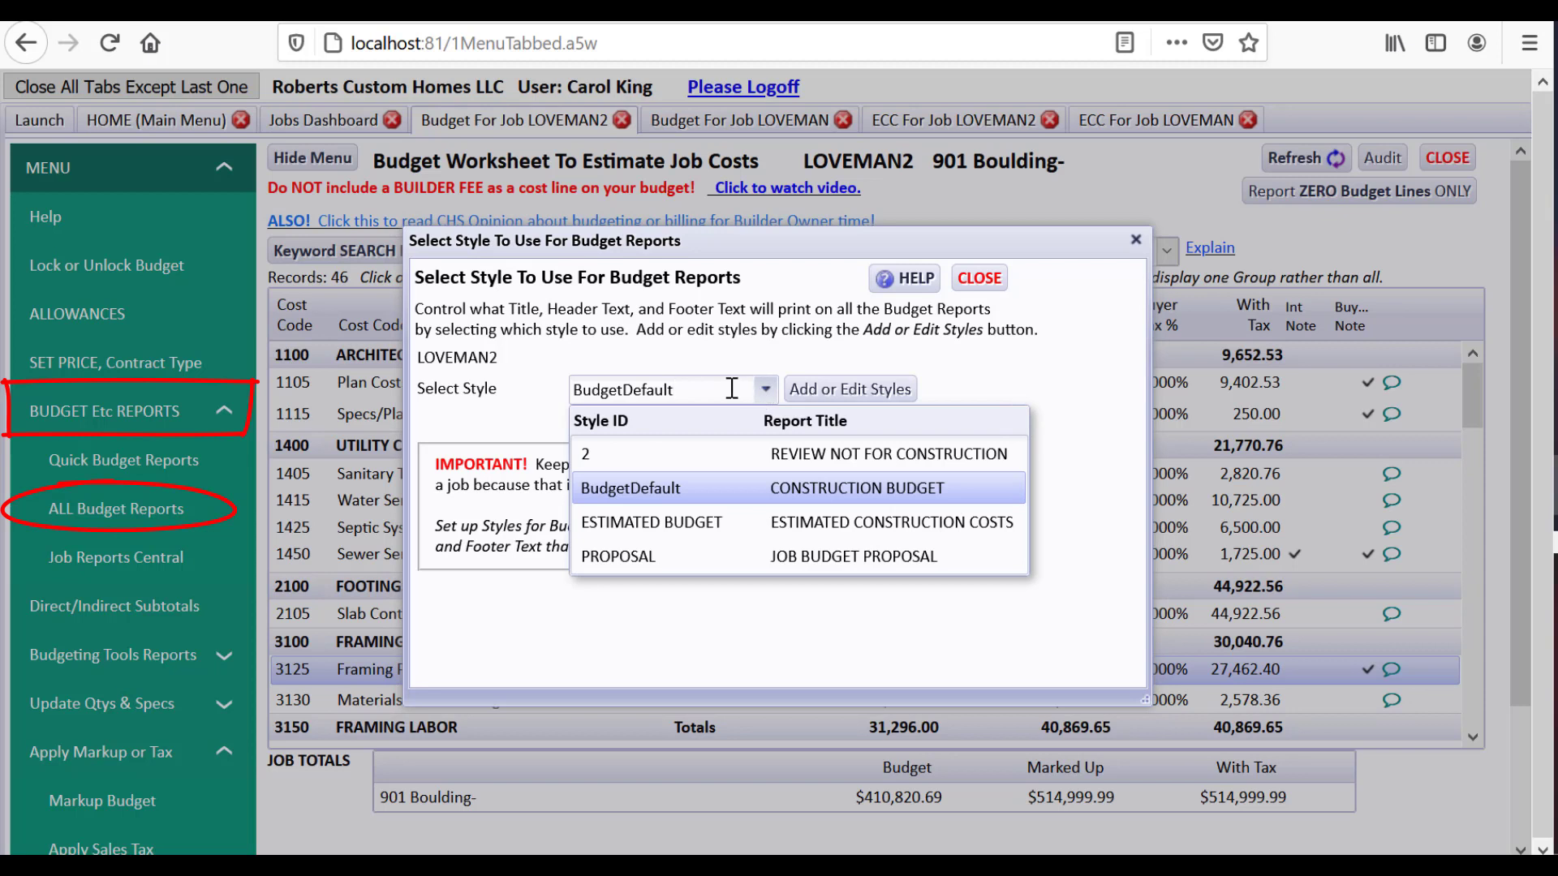
pyautogui.click(631, 561)
pyautogui.click(619, 429)
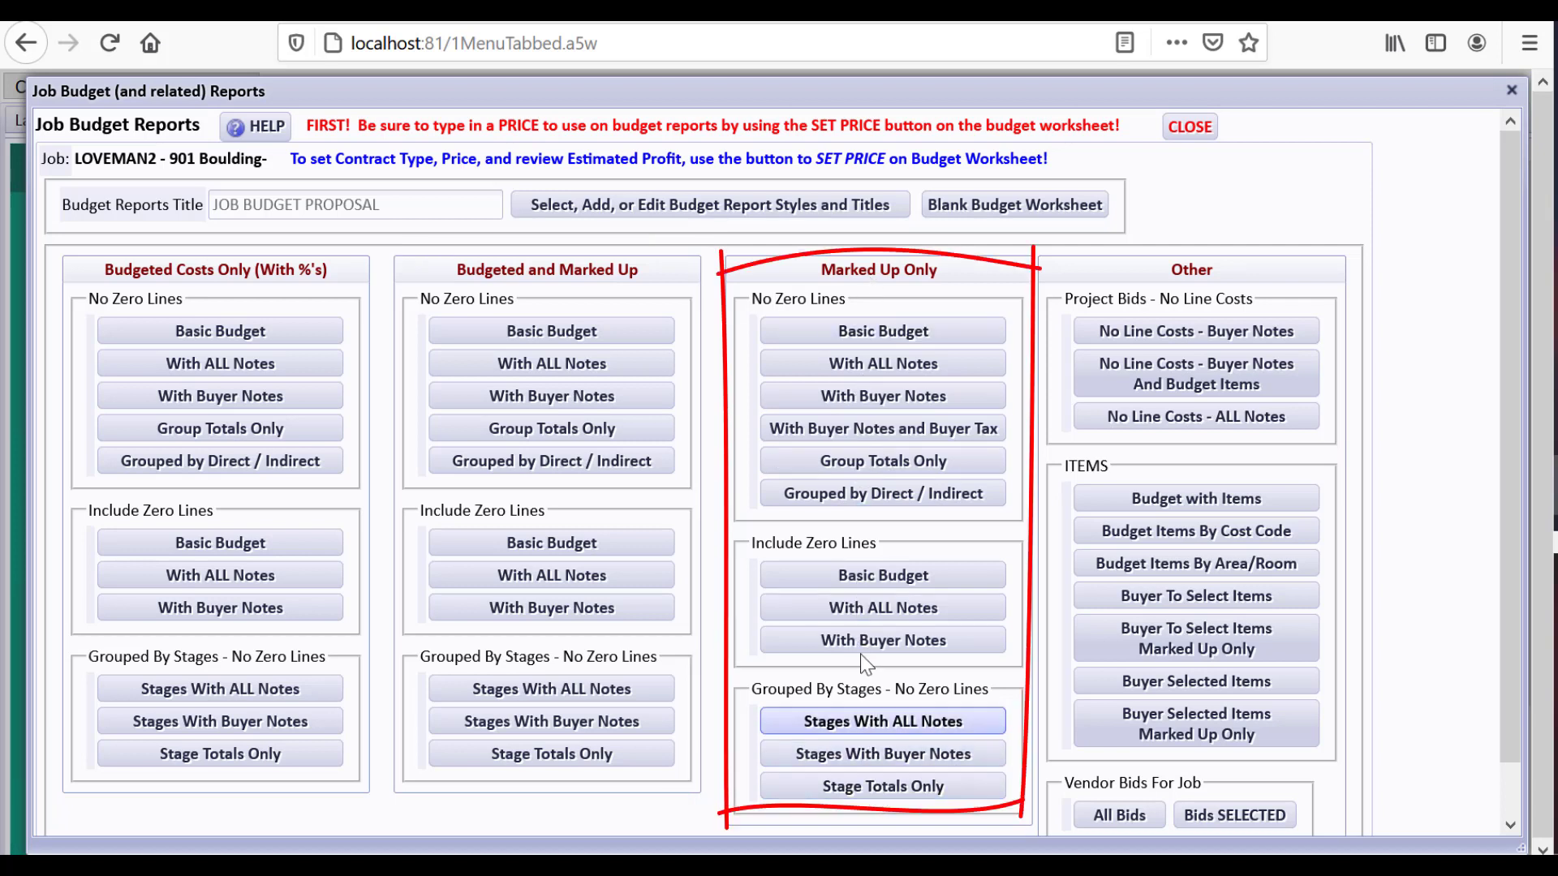
# Preview the Marked Up Only report with buyer notes, priced at $515,000.00
pyautogui.click(848, 411)
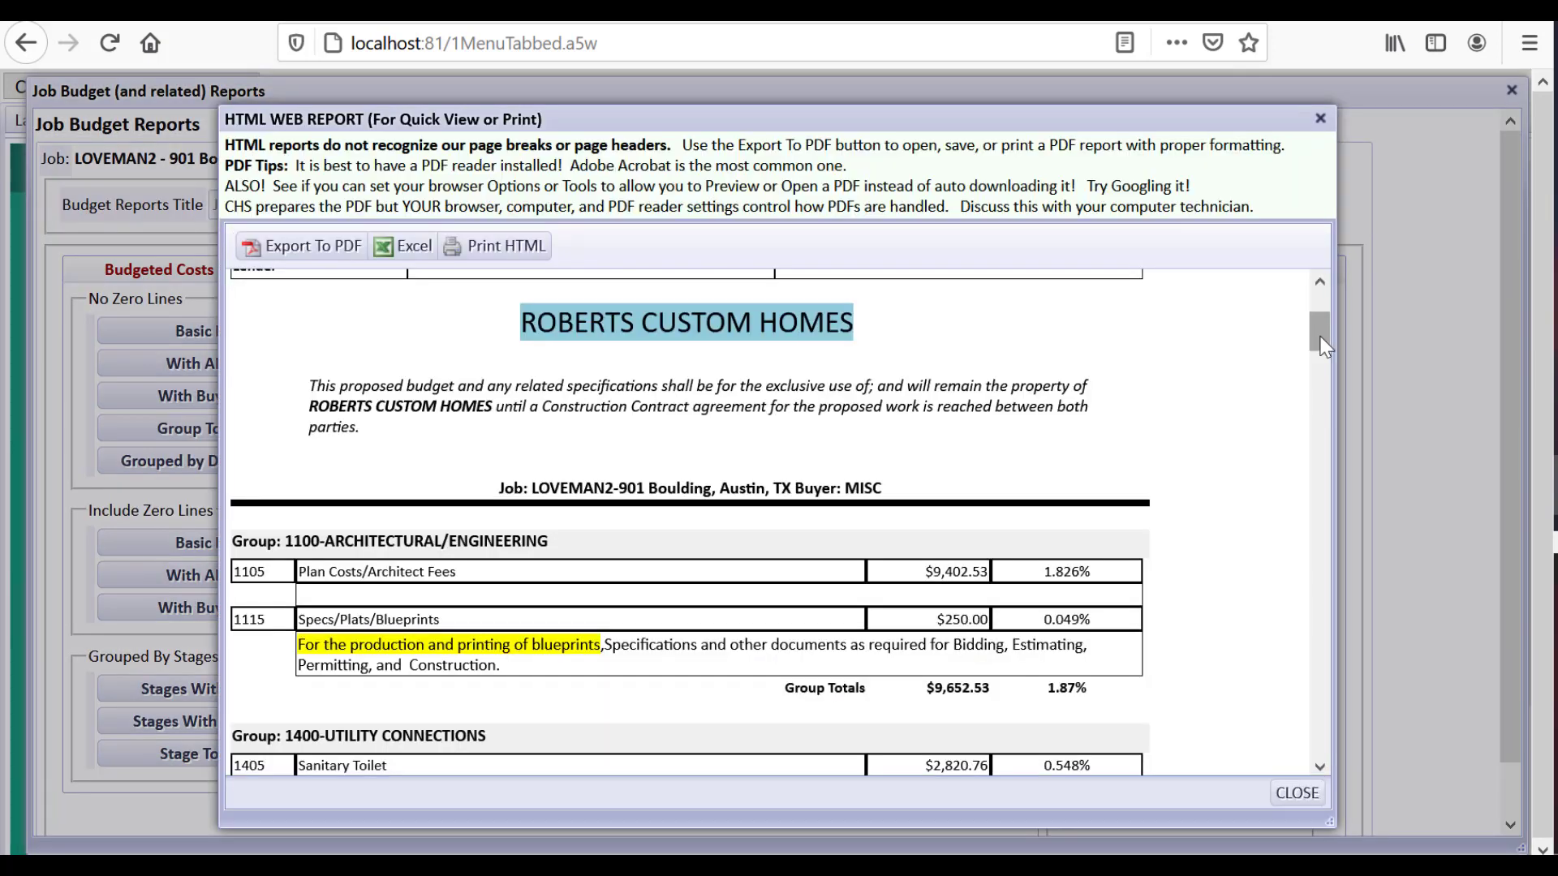
pyautogui.moveTo(1320, 338); pyautogui.dragTo(1295, 751)
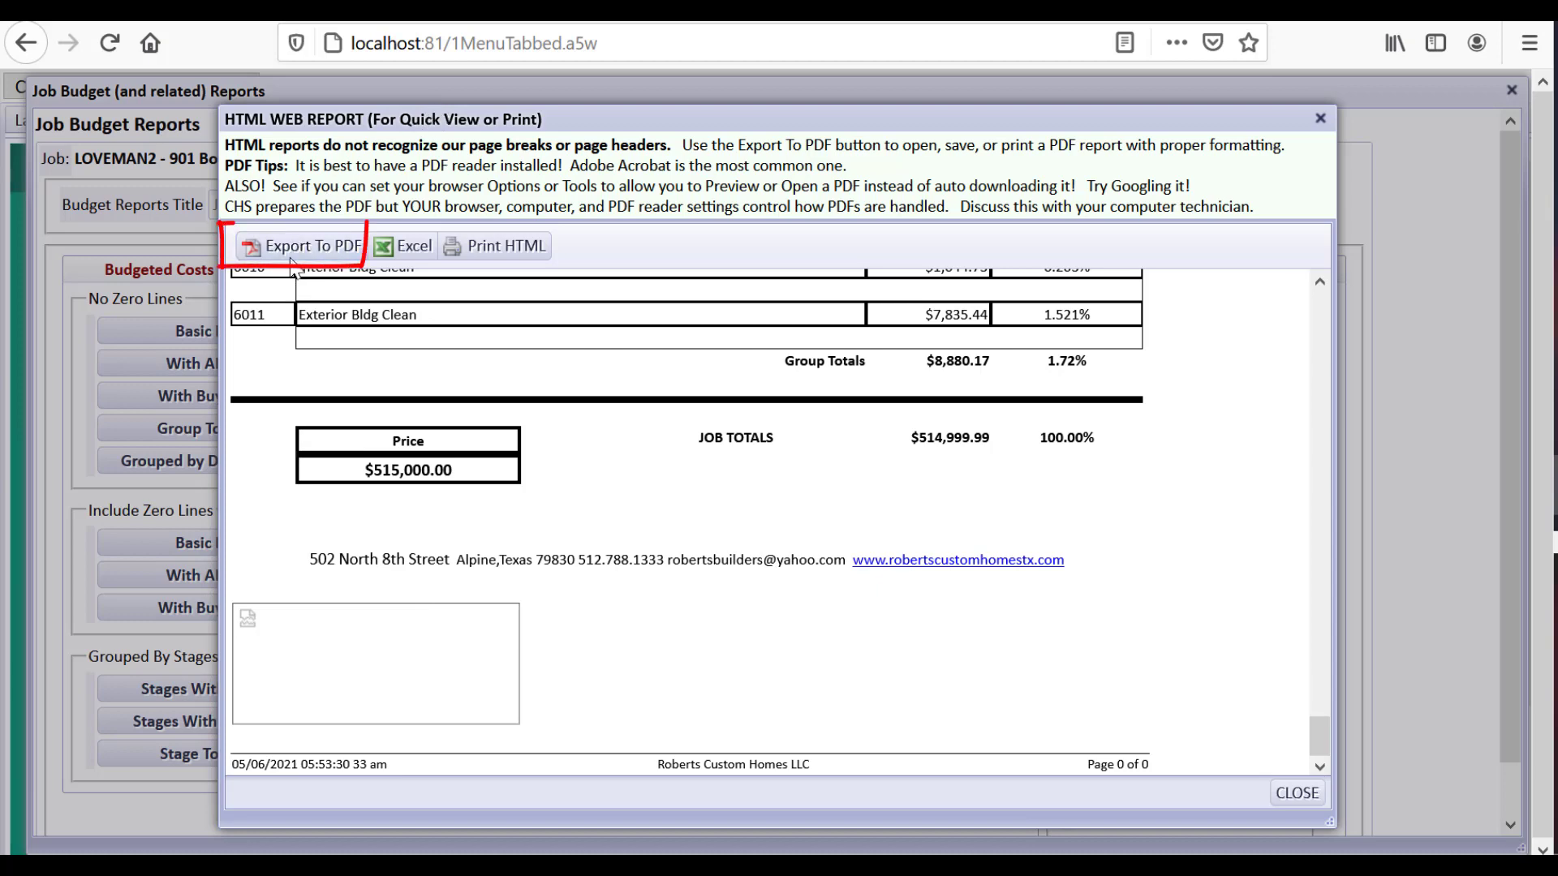
pyautogui.moveTo(1323, 735); pyautogui.dragTo(1314, 284)
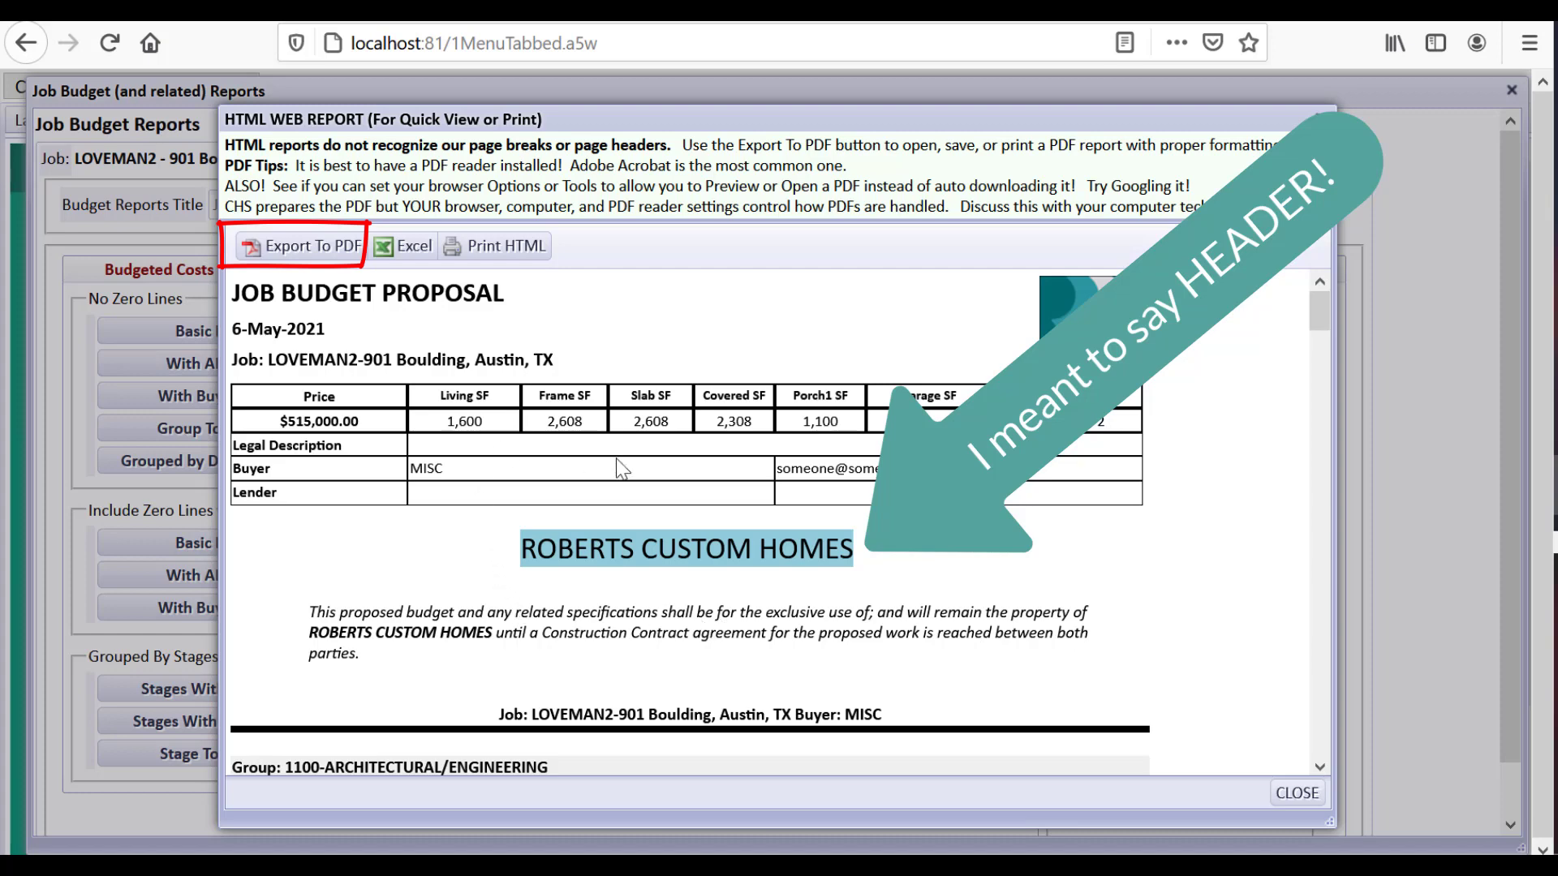
# Export the proposal report as a PDF and open it in Adobe Acrobat DC
pyautogui.click(261, 248)
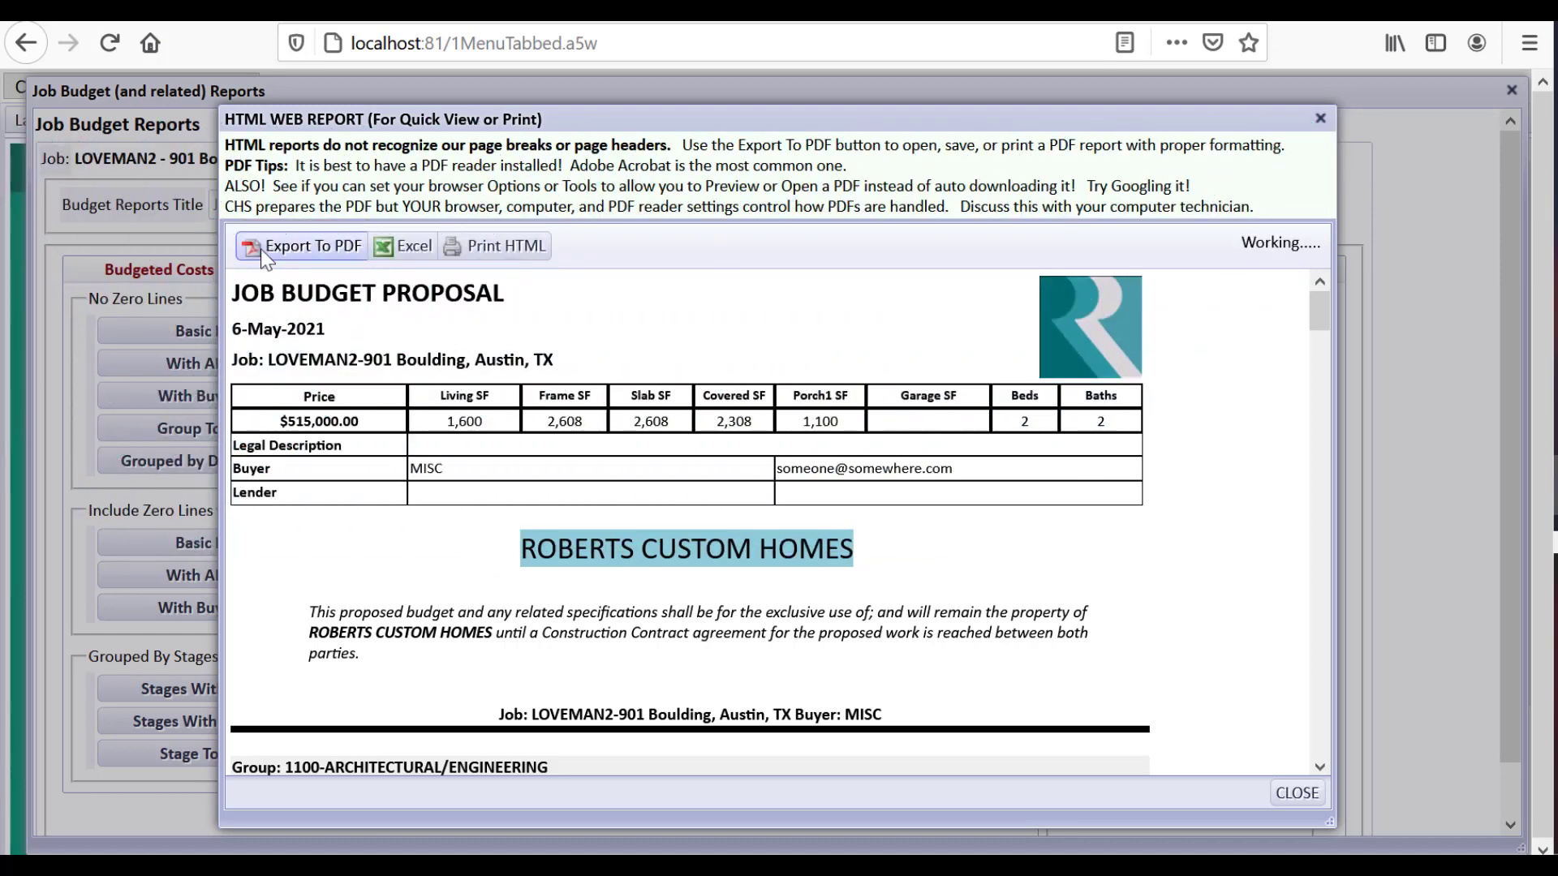
pyautogui.click(503, 550)
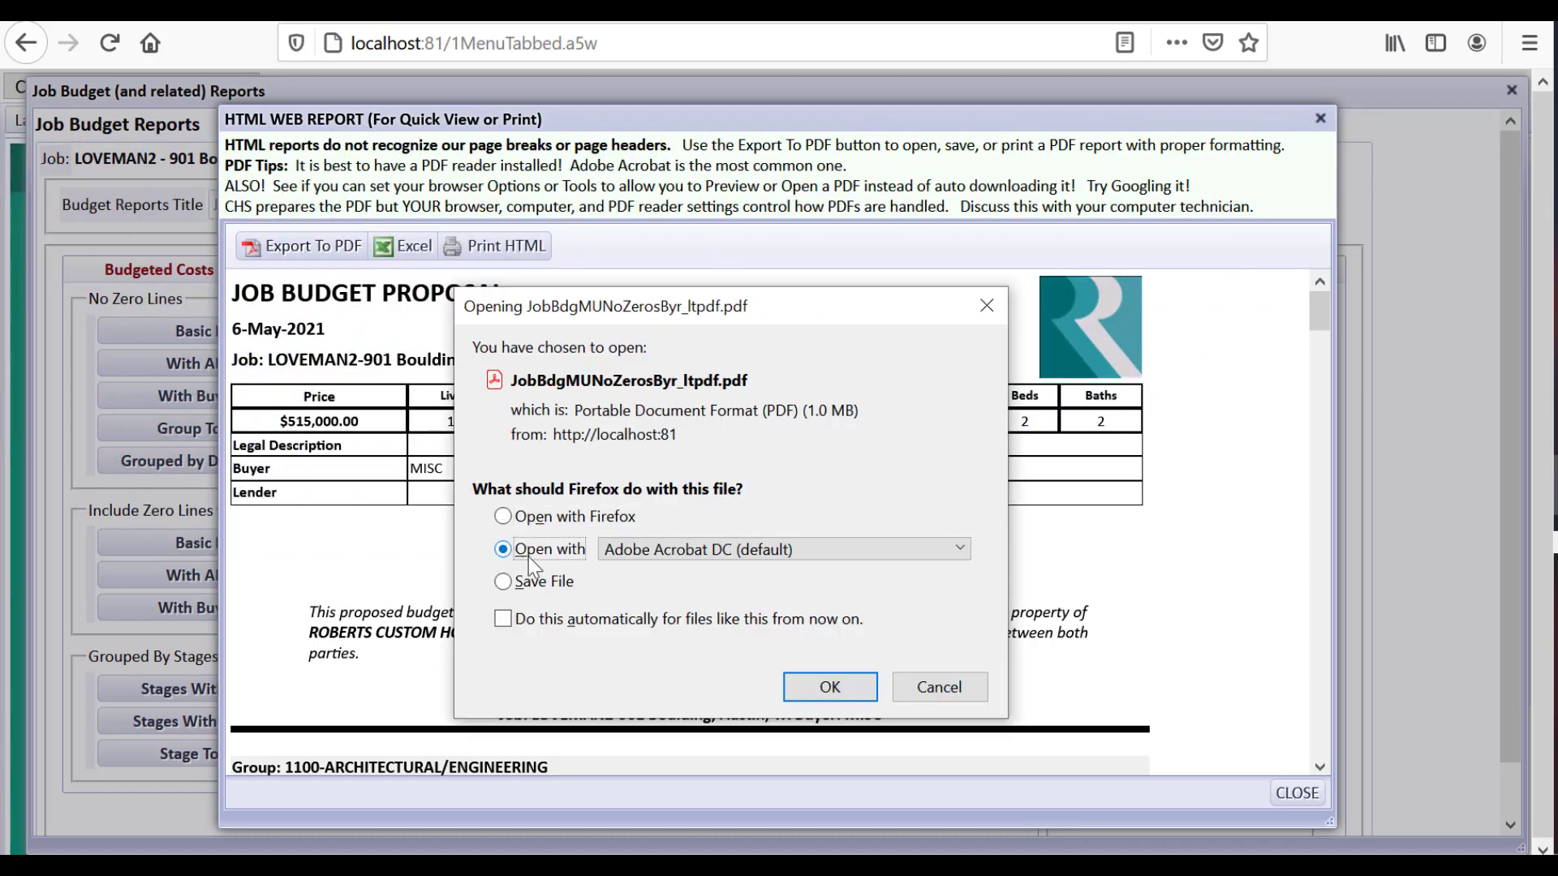
pyautogui.click(802, 681)
# Scroll through the four-page JOB BUDGET PROPOSAL PDF and close Acrobat
pyautogui.moveTo(1072, 293); pyautogui.dragTo(1047, 715)
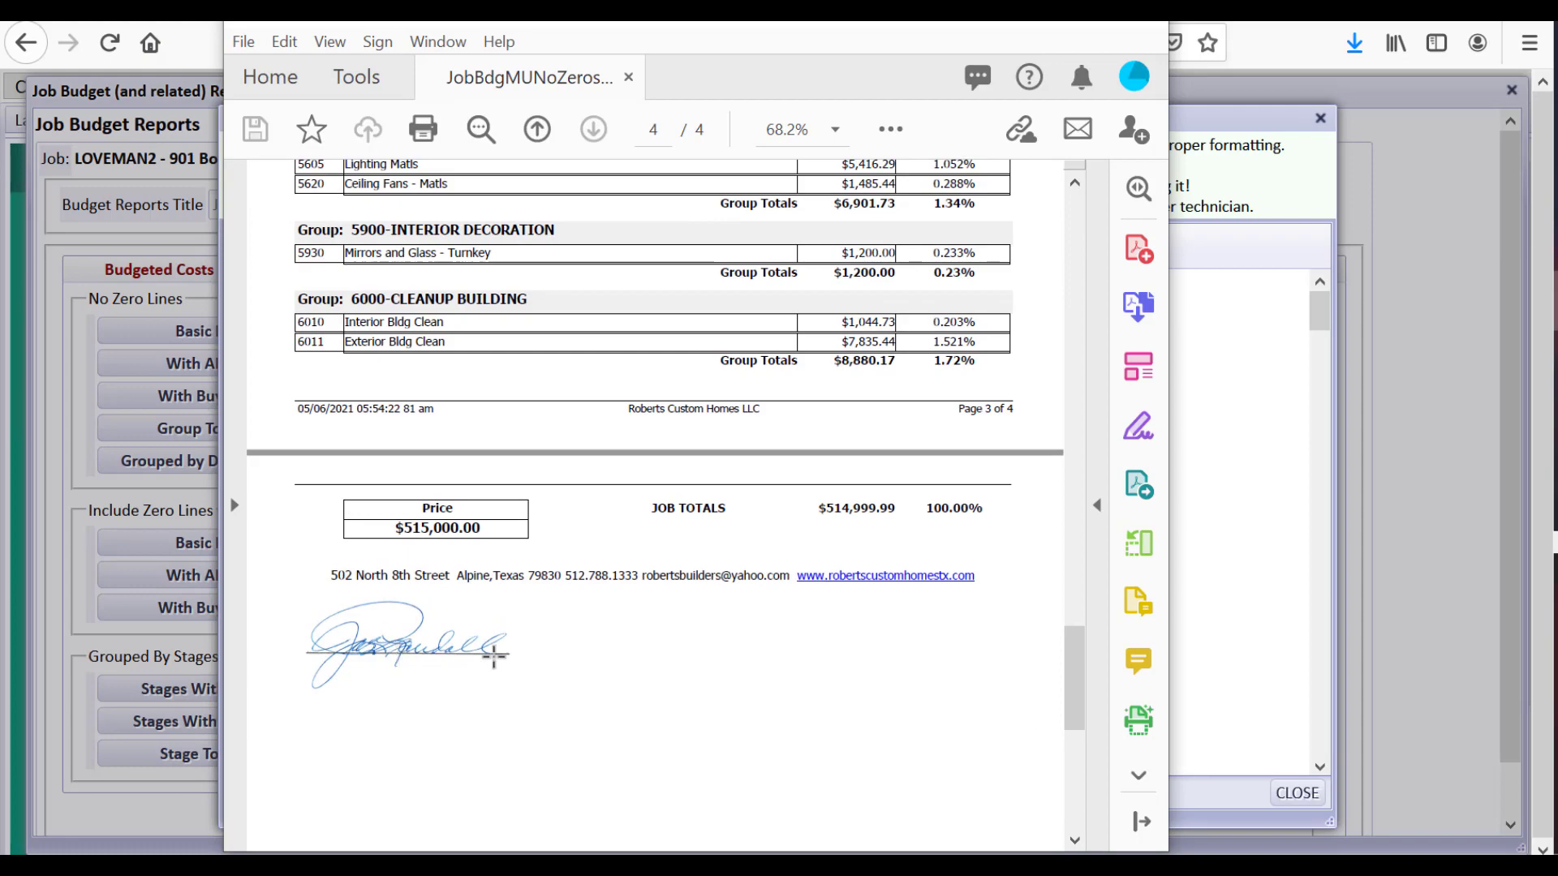
pyautogui.moveTo(1073, 693); pyautogui.dragTo(1071, 230)
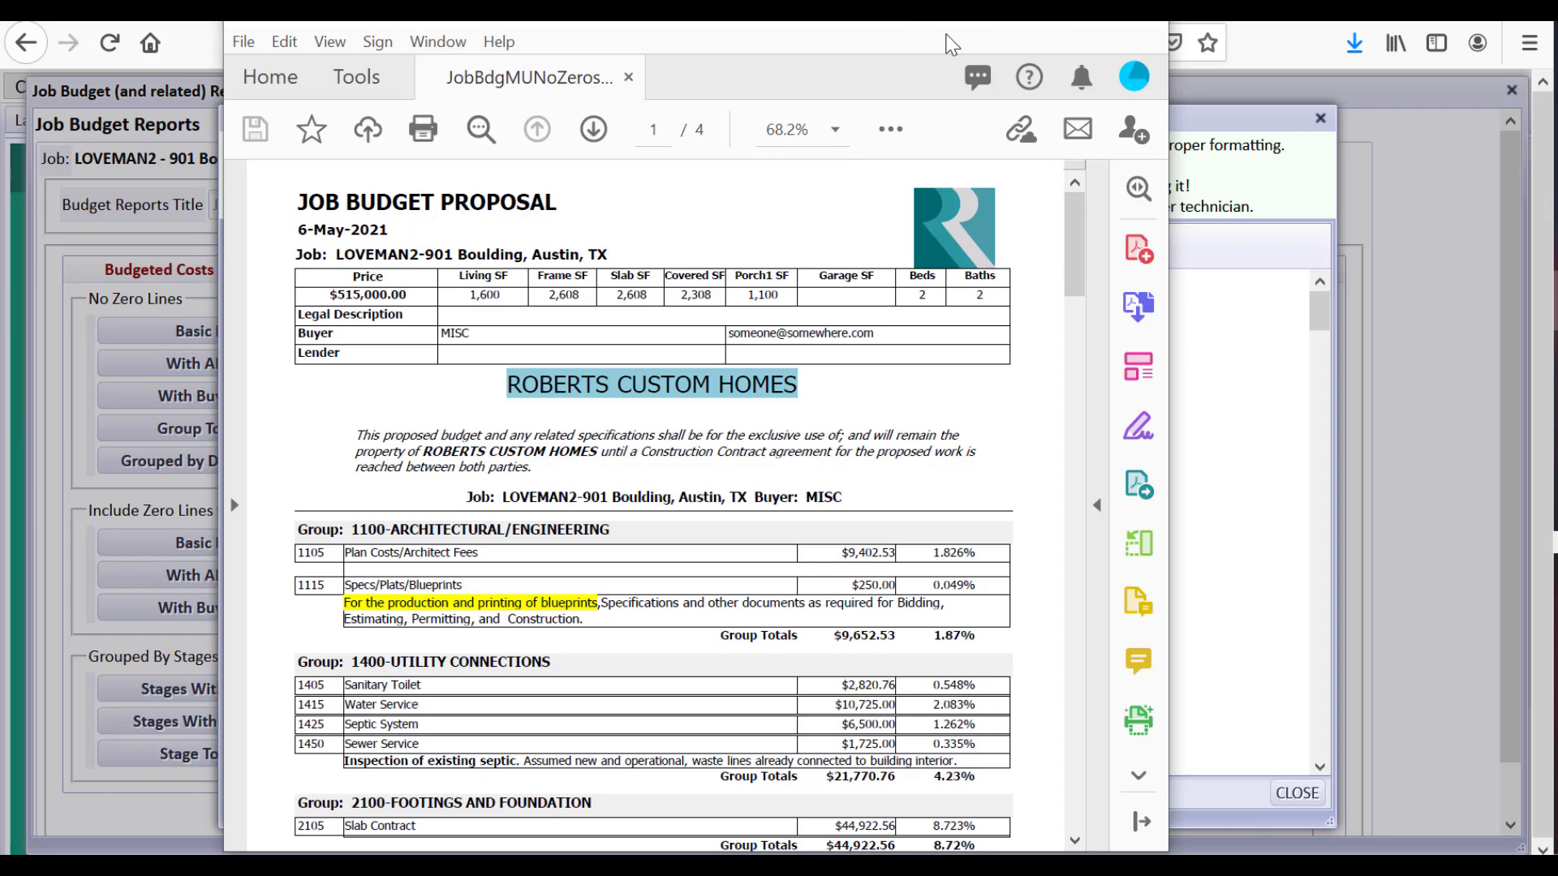
pyautogui.click(1141, 22)
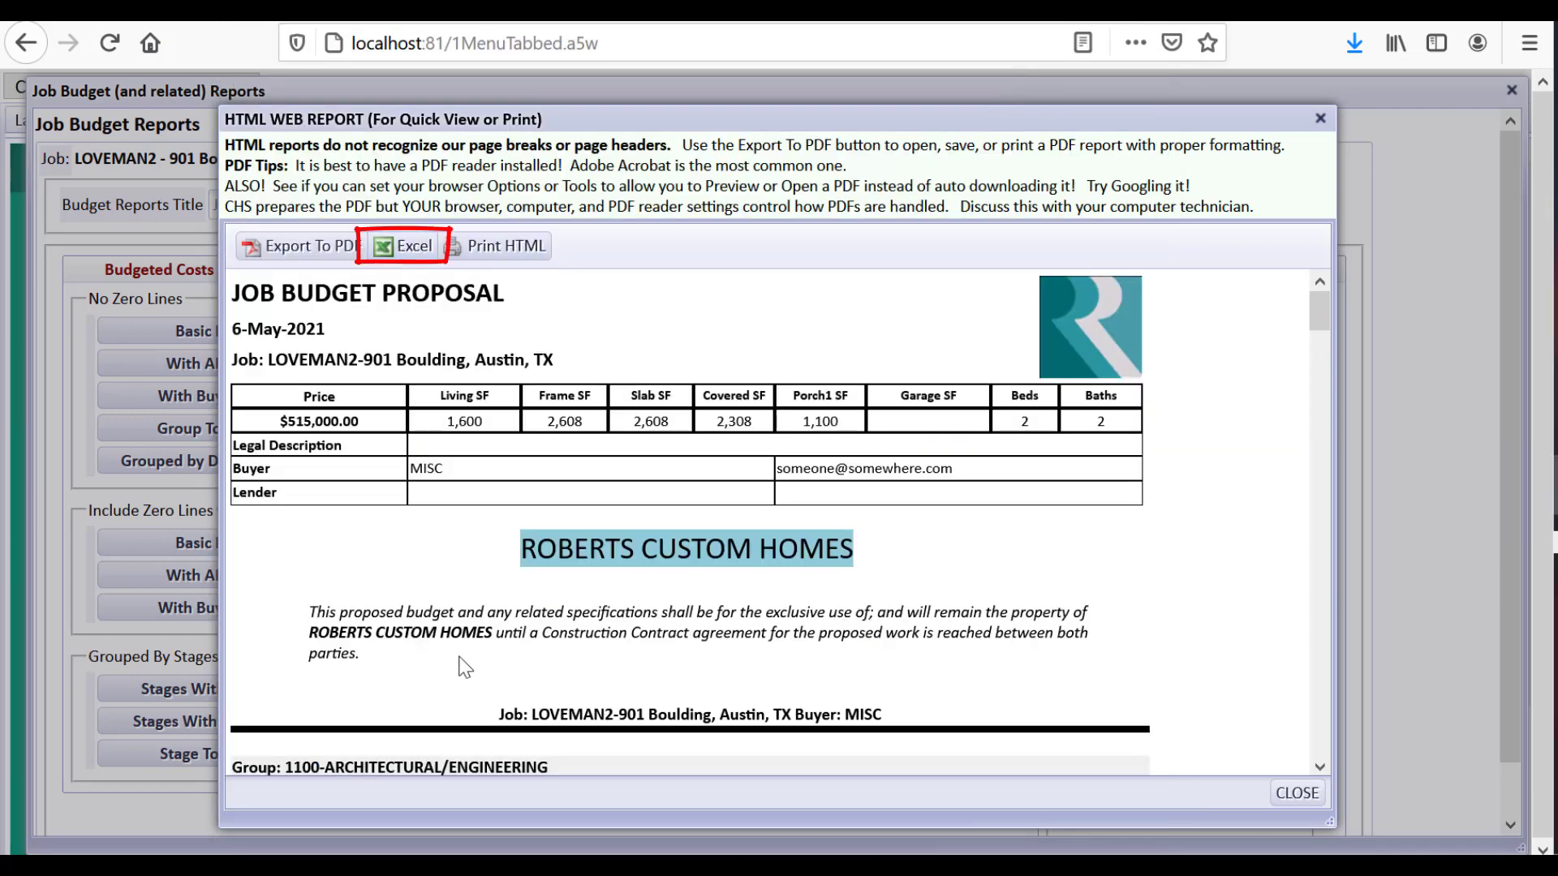
# Close the report preview, the budget reports list and the style chooser
pyautogui.click(1297, 794)
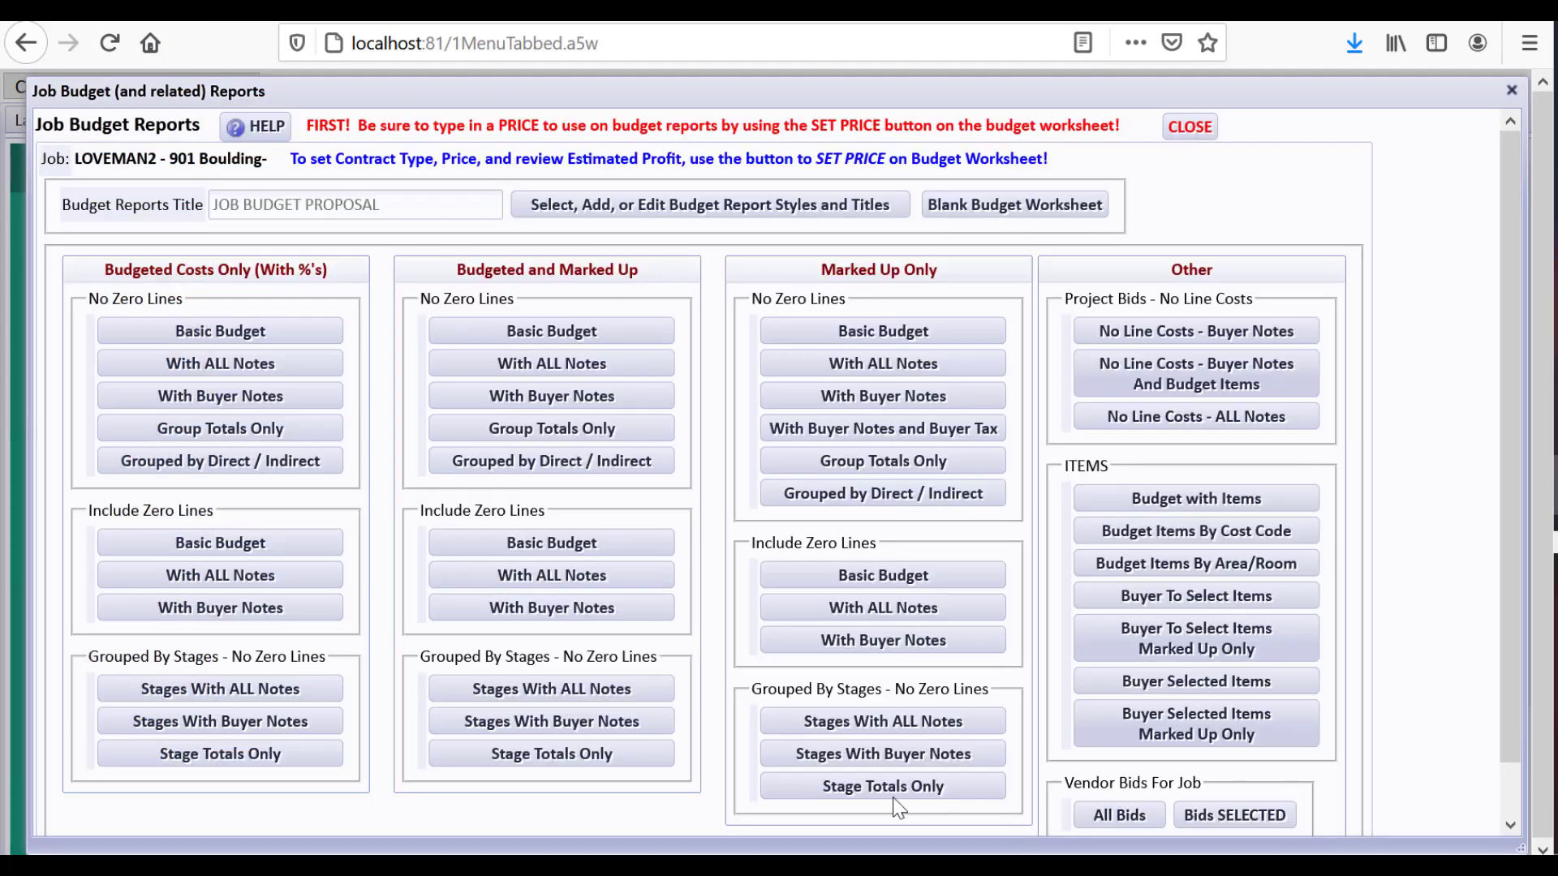
pyautogui.click(1181, 129)
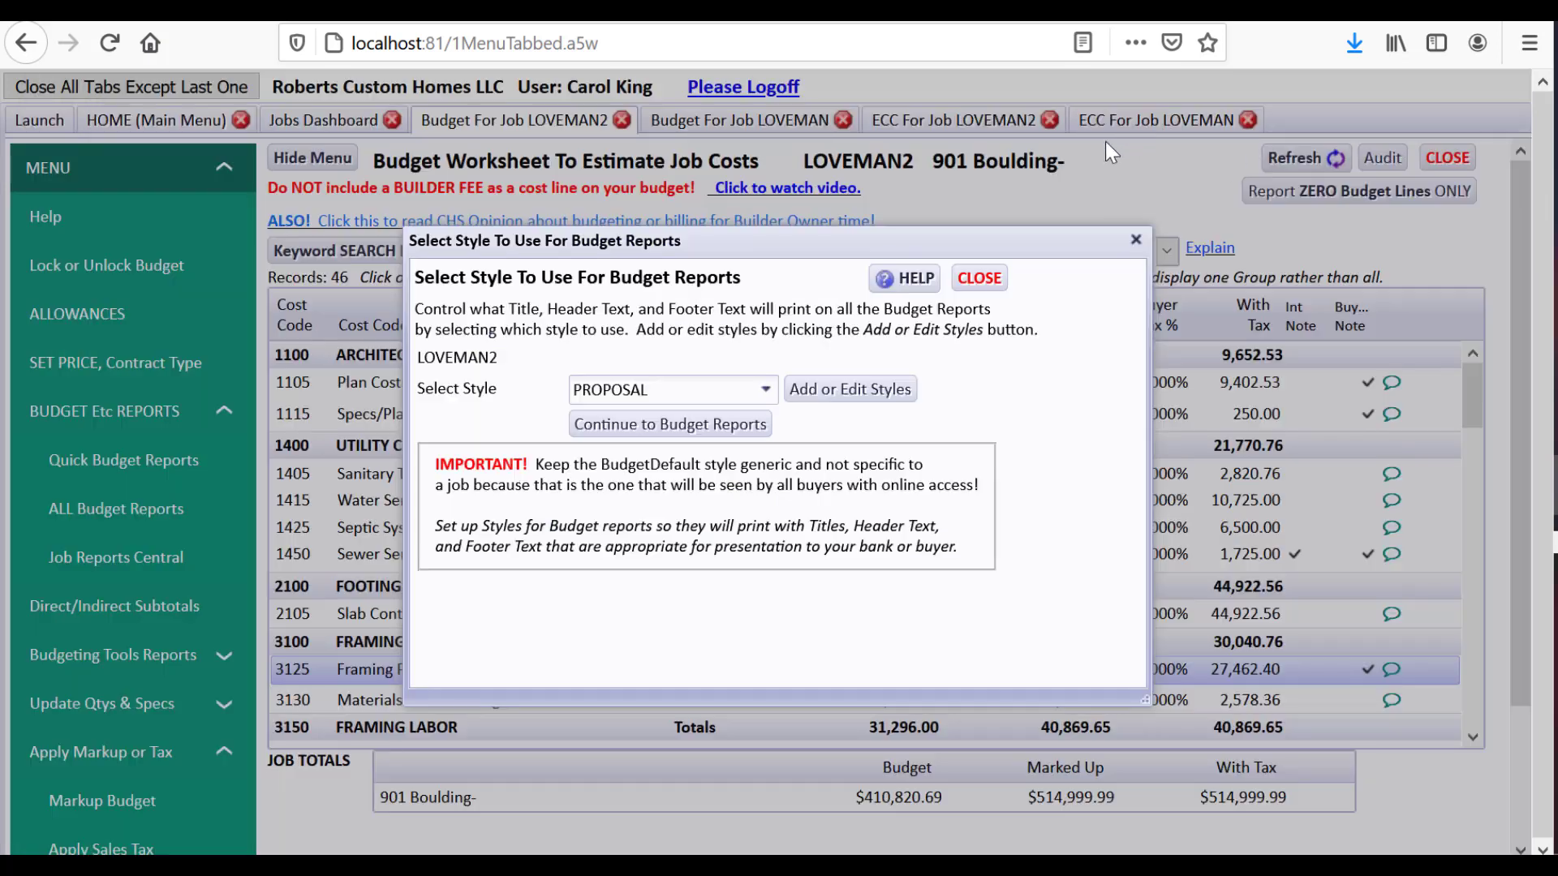
pyautogui.click(979, 278)
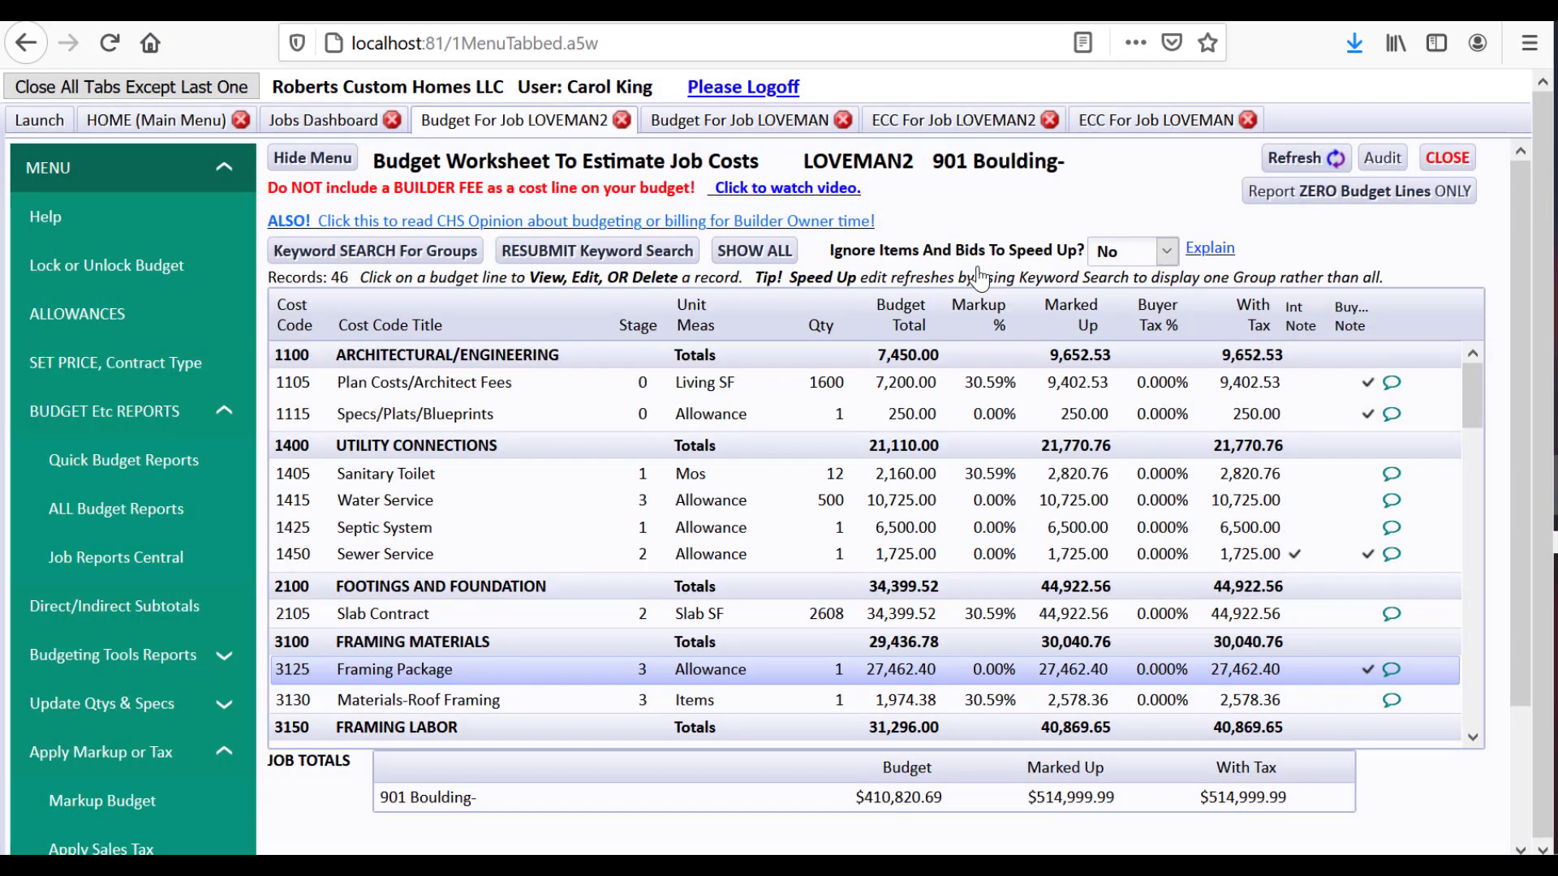
# Make LOVEMAN2 Cost Plus Fee with the profit-based builder fee and a $513,525.86 price
pyautogui.click(165, 359)
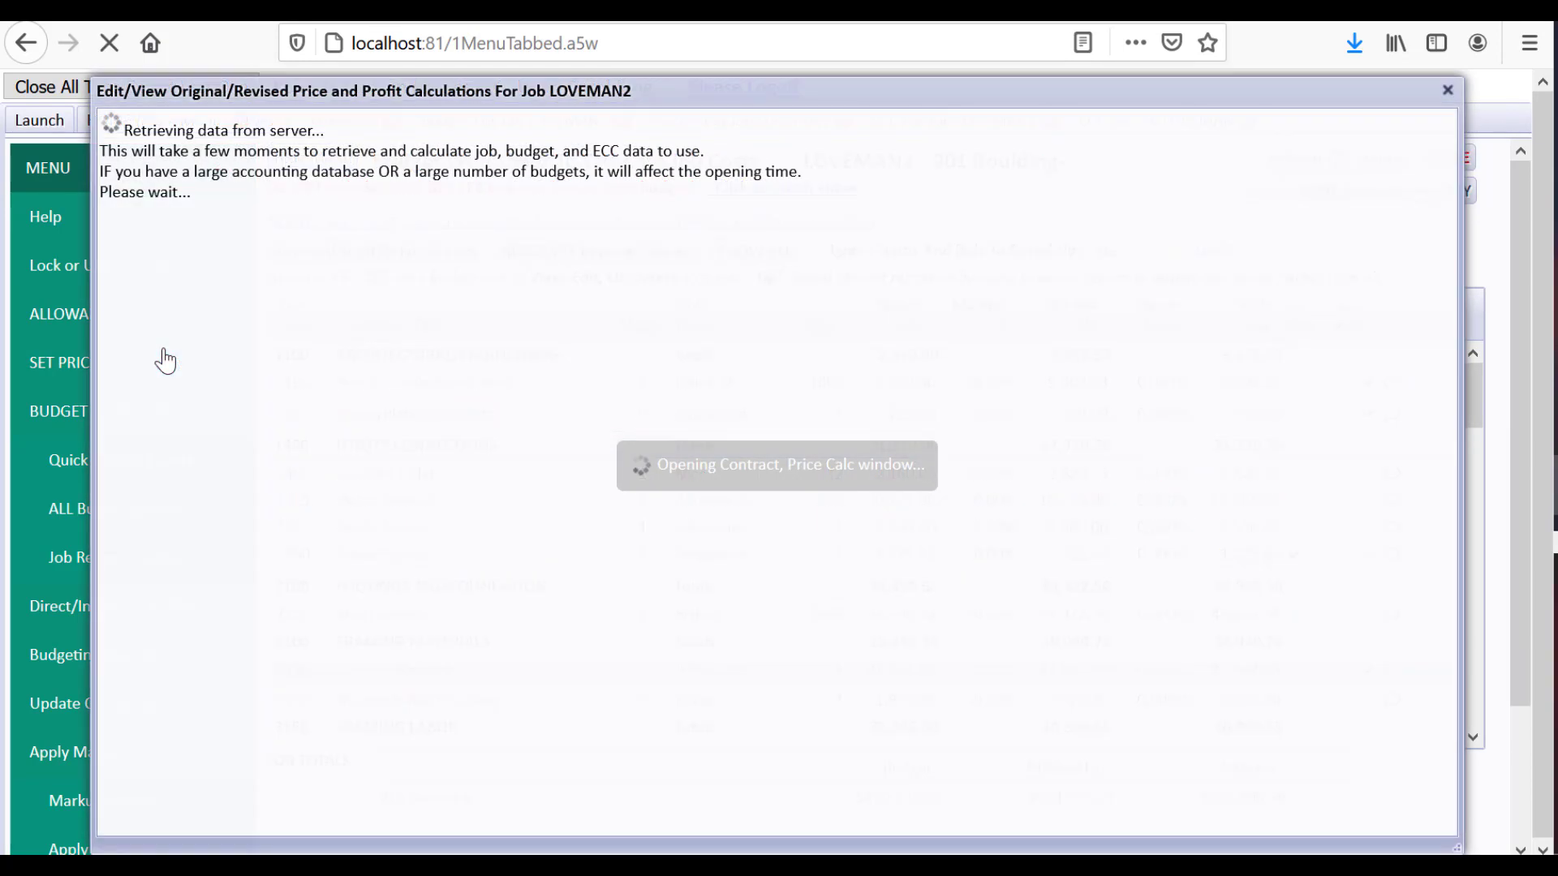
pyautogui.click(623, 346)
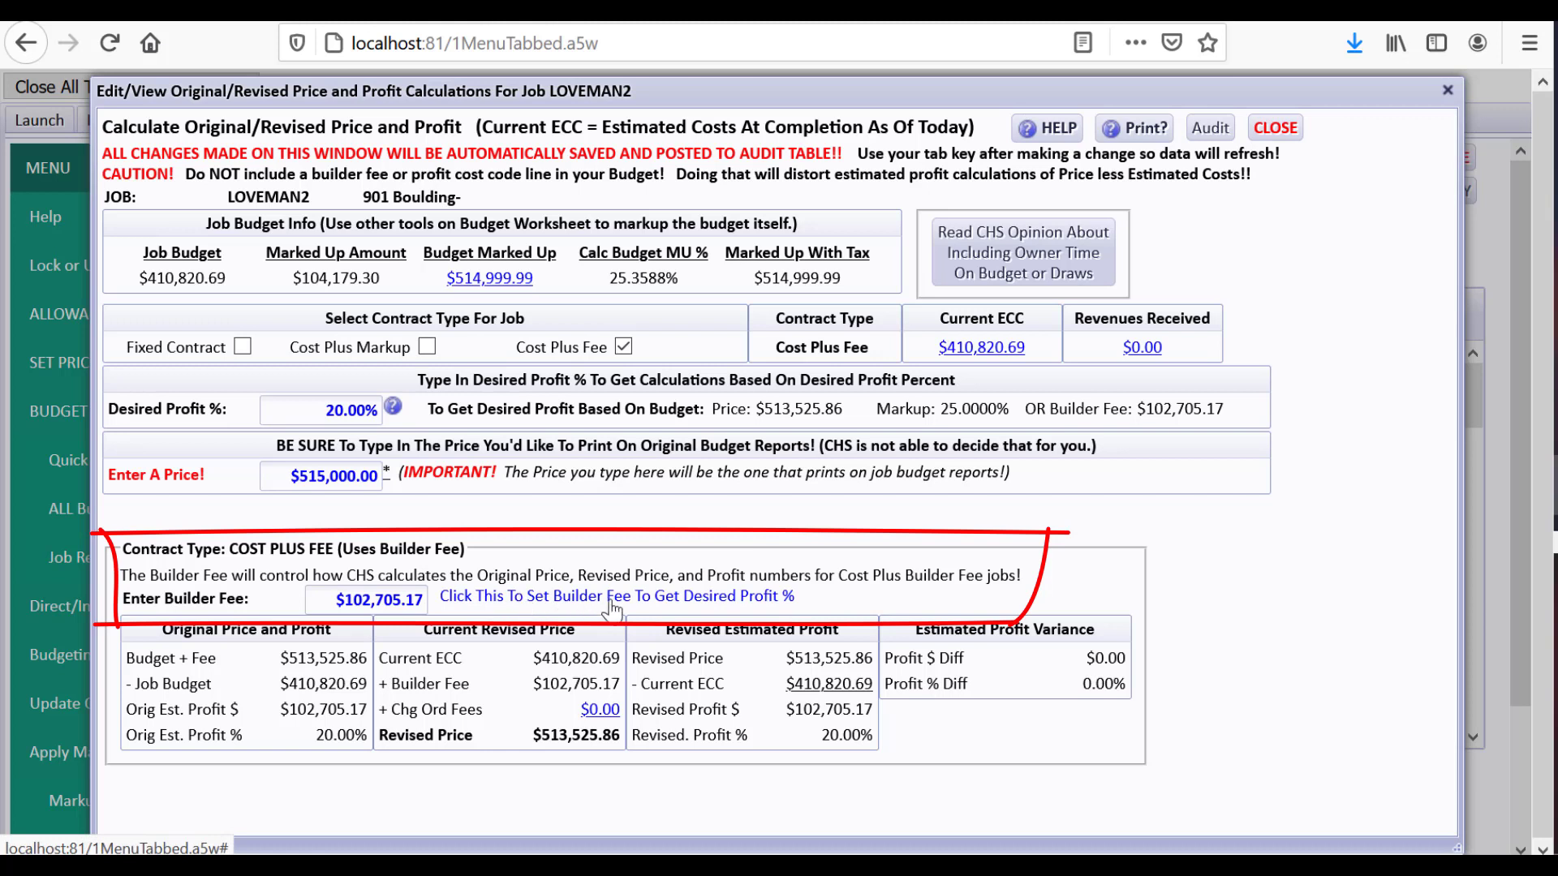
pyautogui.click(649, 608)
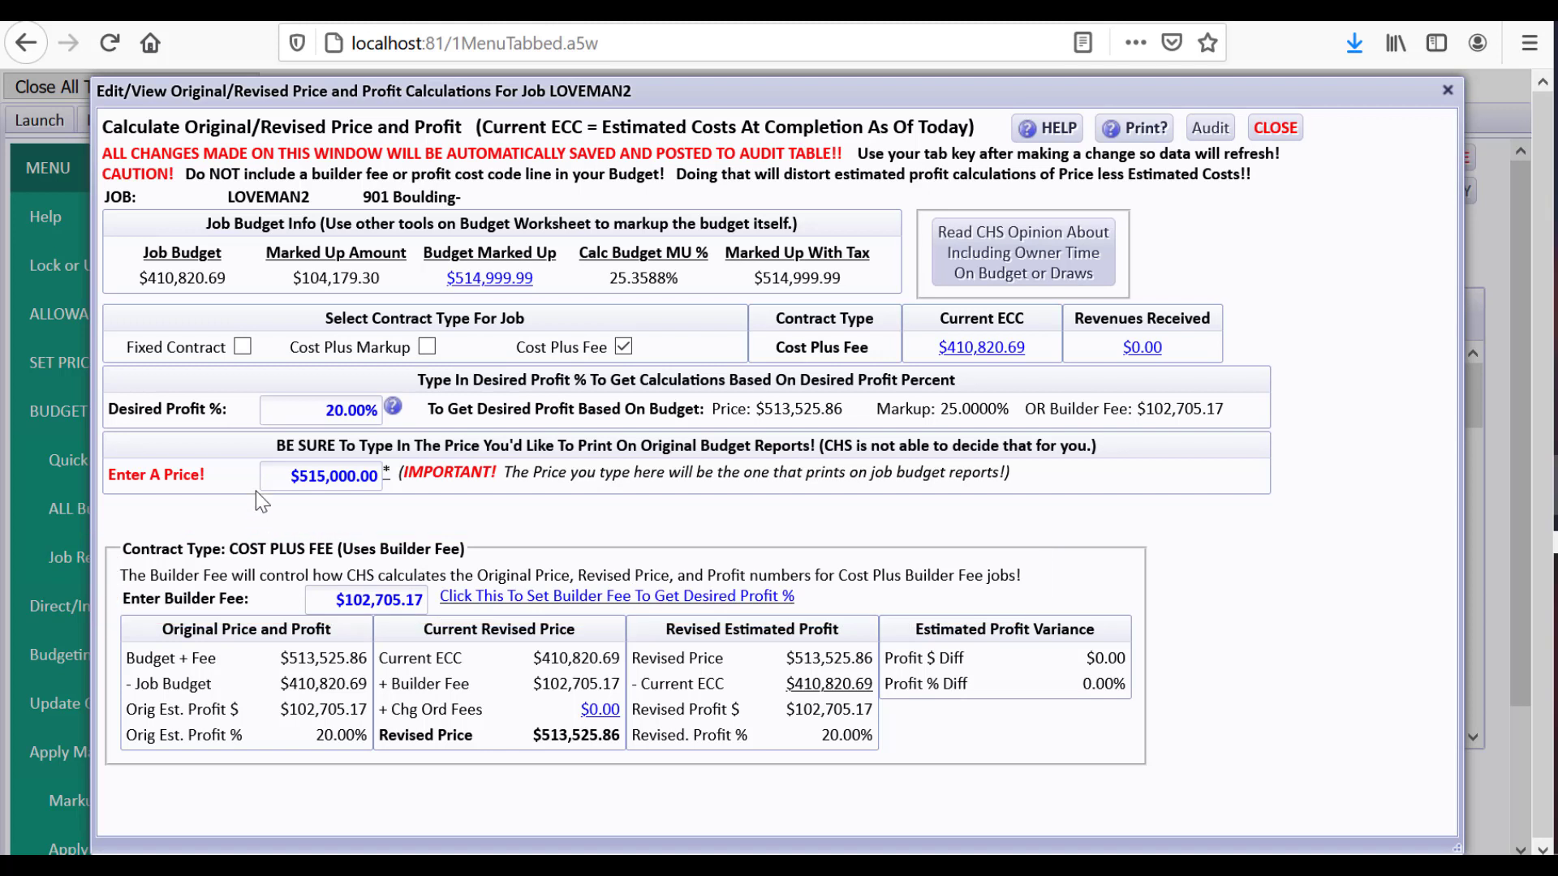
pyautogui.click(274, 480)
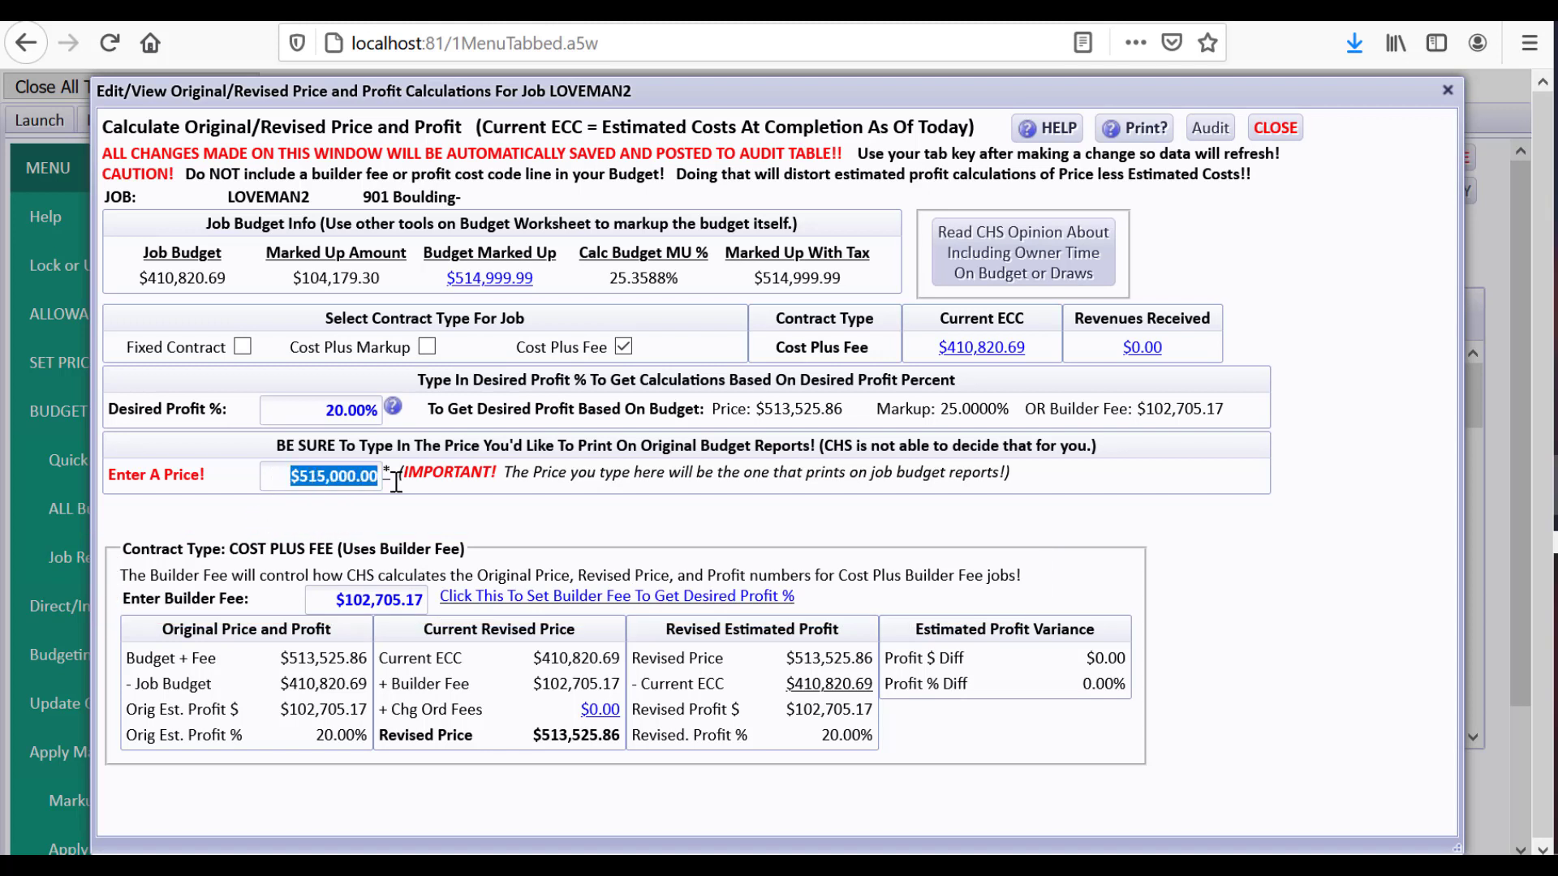
pyautogui.write('513,525')
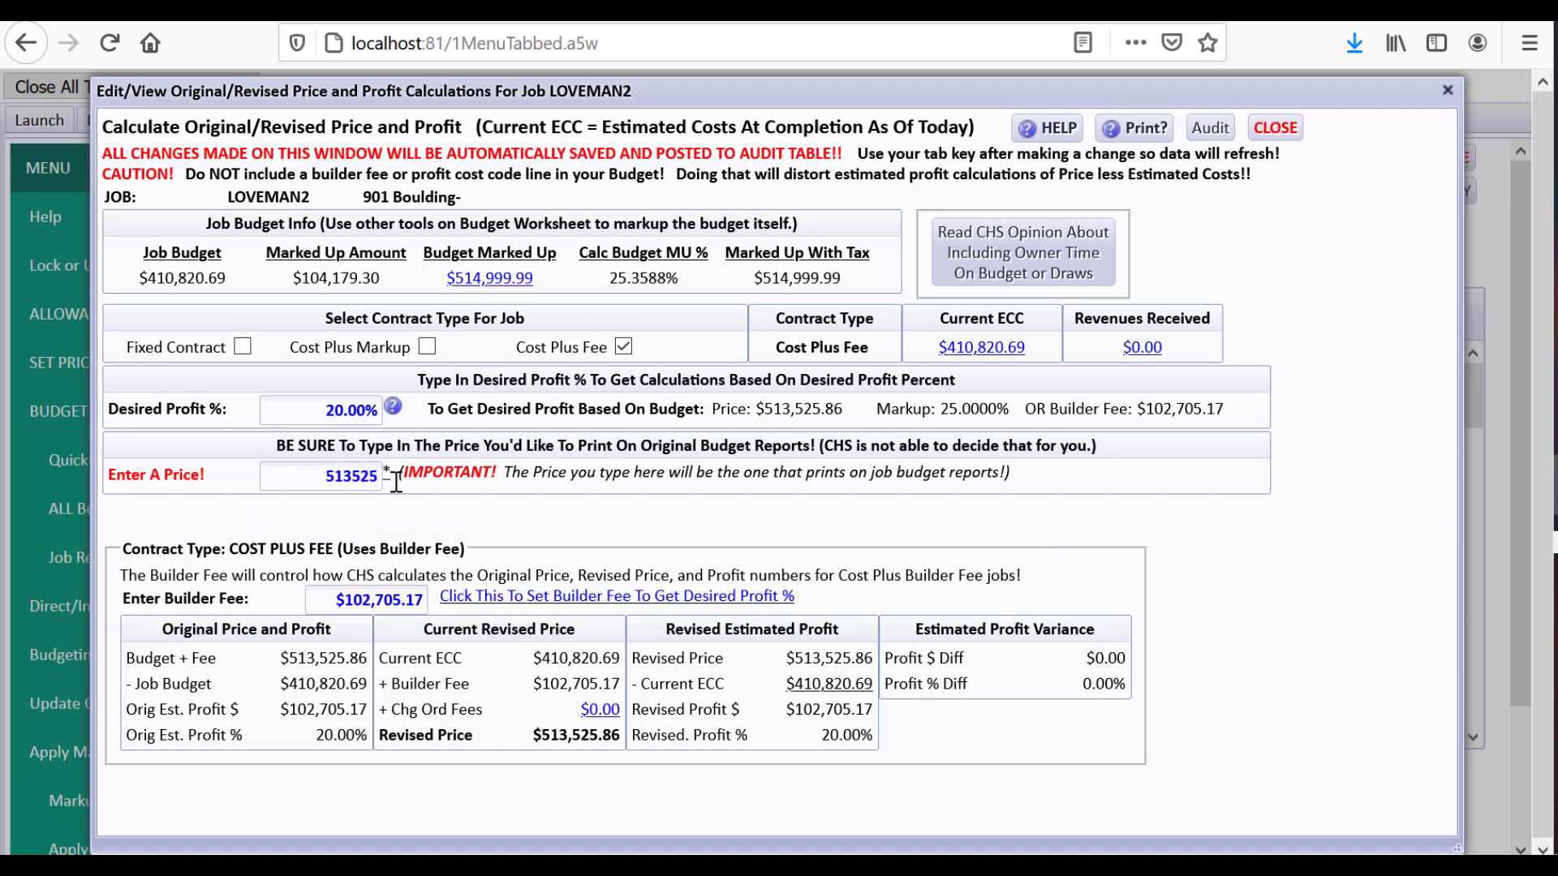
pyautogui.write('.86')
pyautogui.press('Tab')
# Preview the PROPOSAL-style Budgeted Costs report showing the $102,705.17 builder's fee, then close it
pyautogui.click(1277, 128)
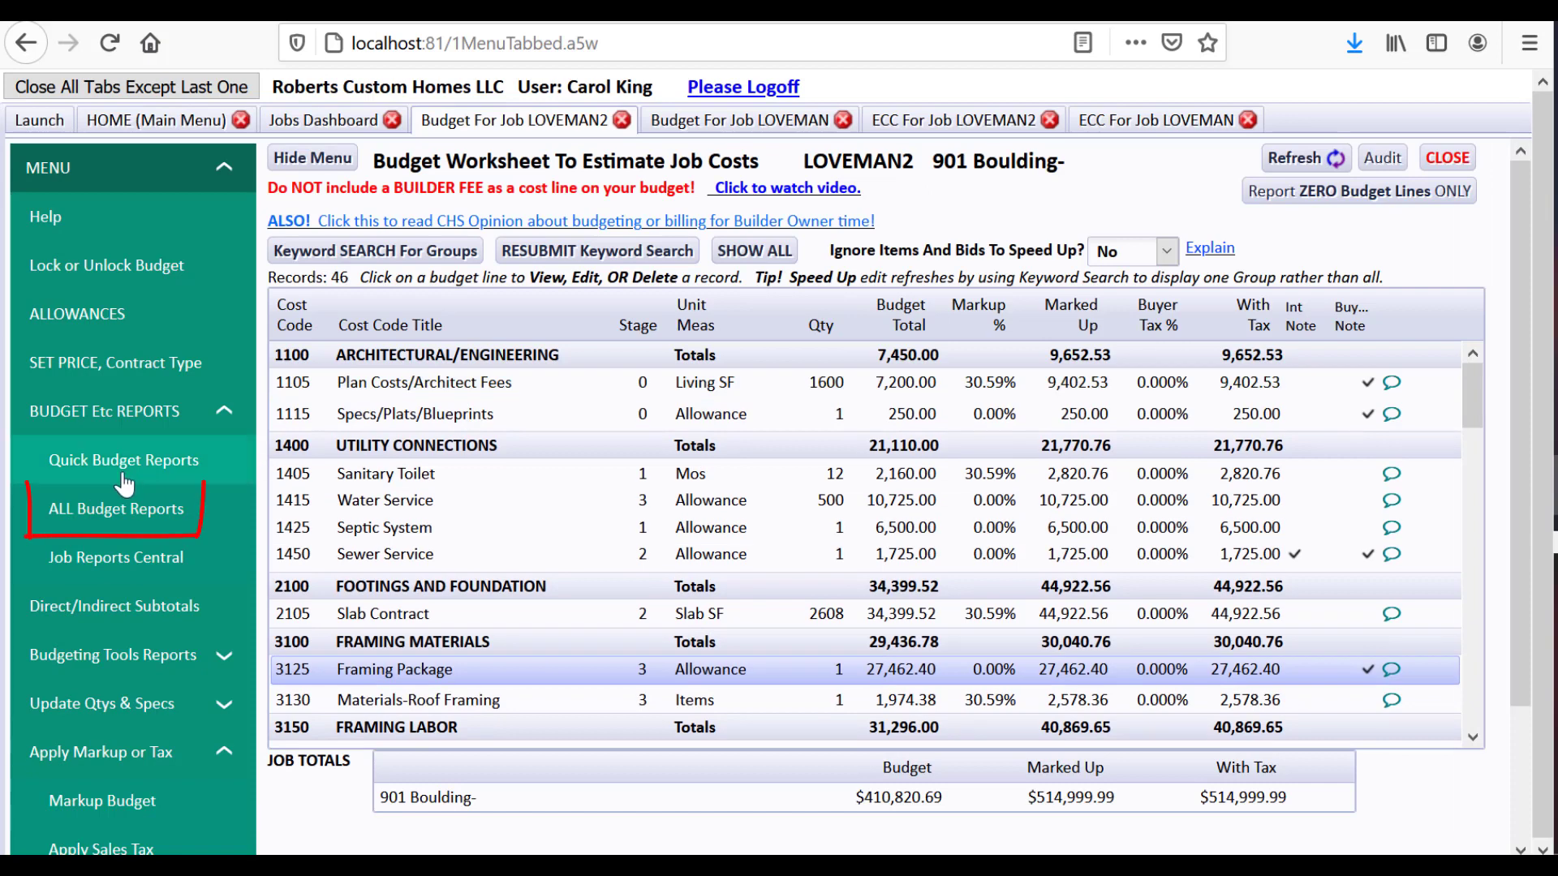
pyautogui.click(122, 511)
pyautogui.click(766, 390)
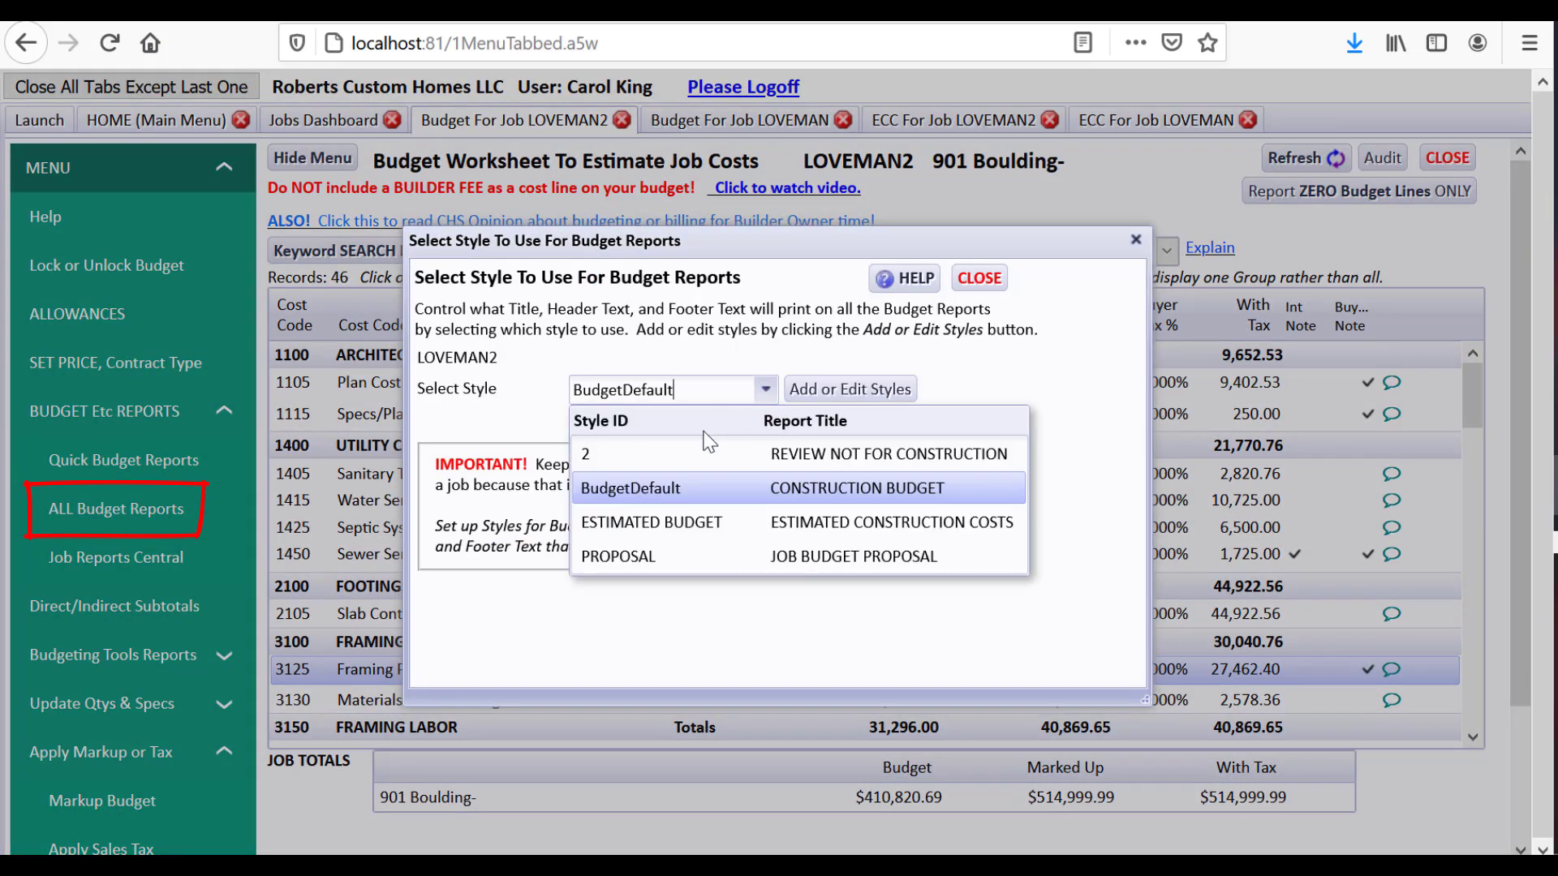
pyautogui.click(604, 549)
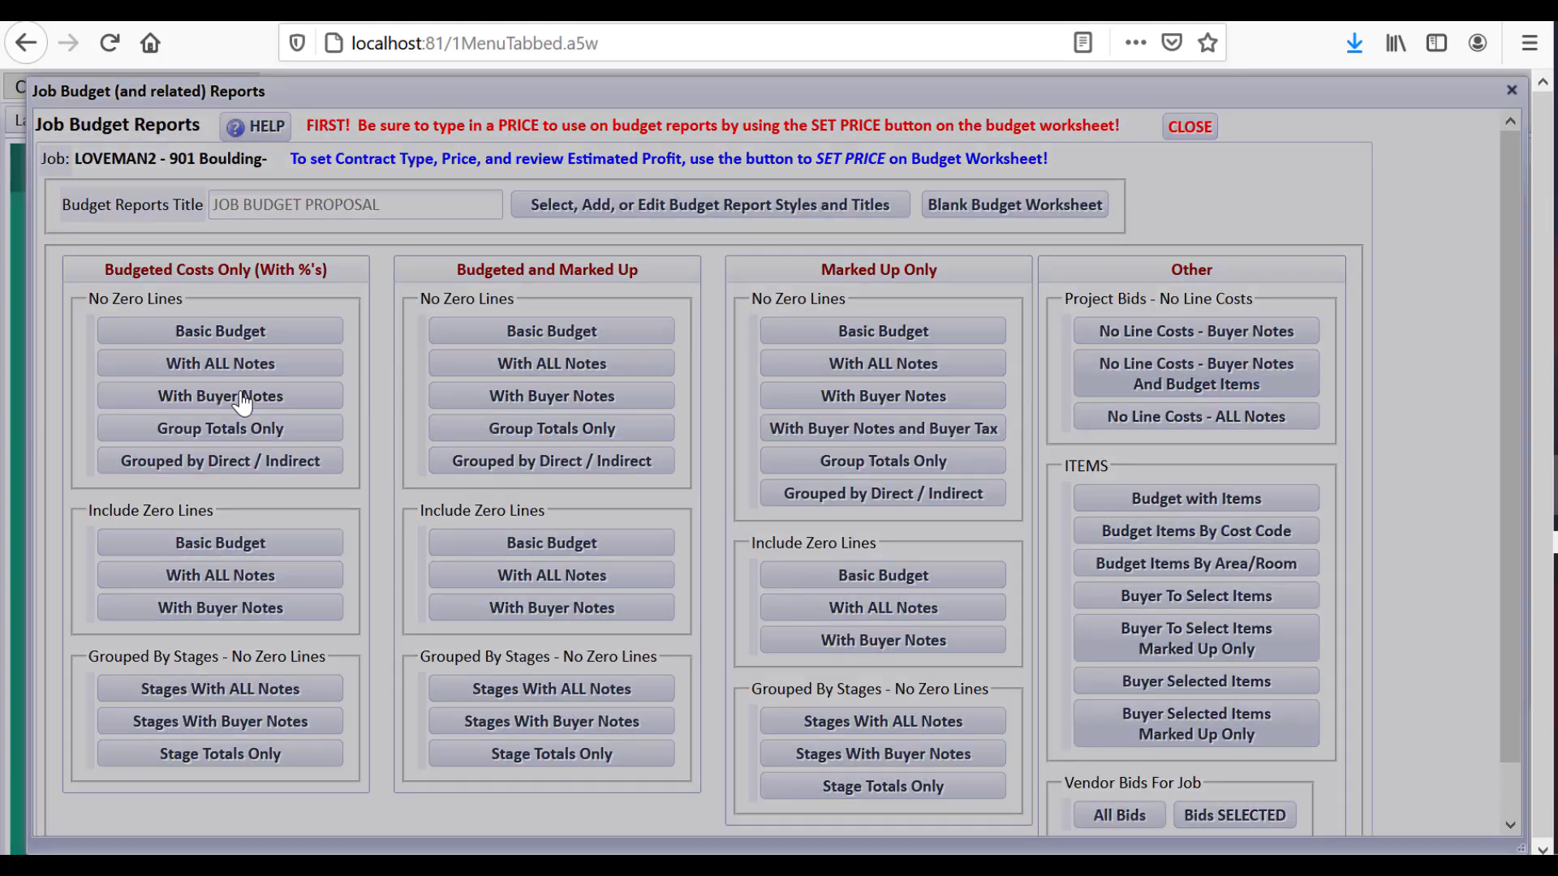
pyautogui.click(241, 398)
pyautogui.moveTo(1322, 314); pyautogui.dragTo(1278, 745)
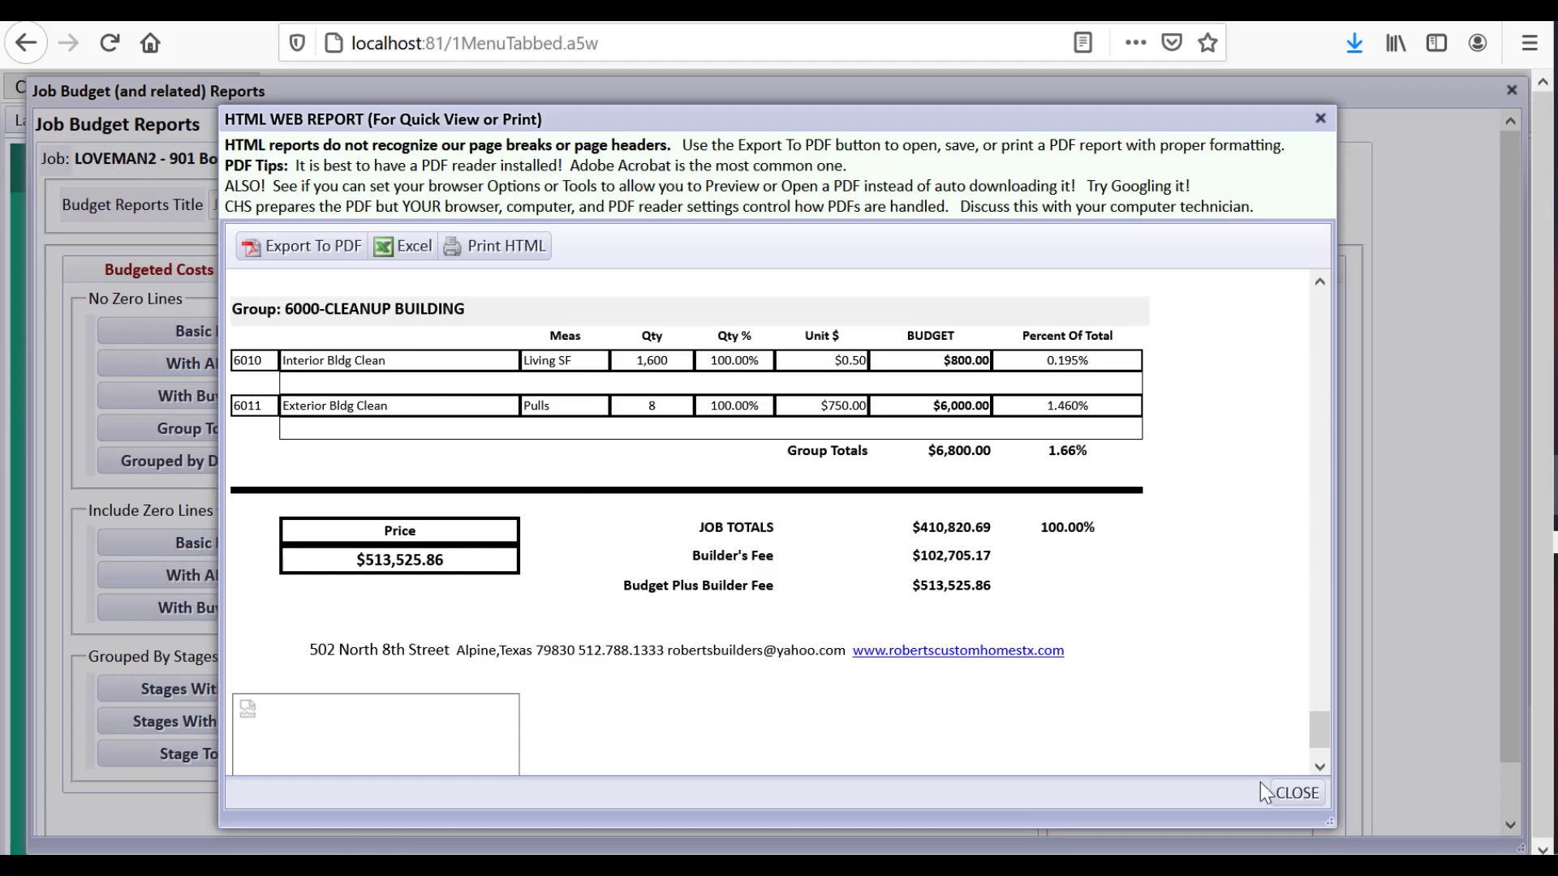
pyautogui.click(1307, 793)
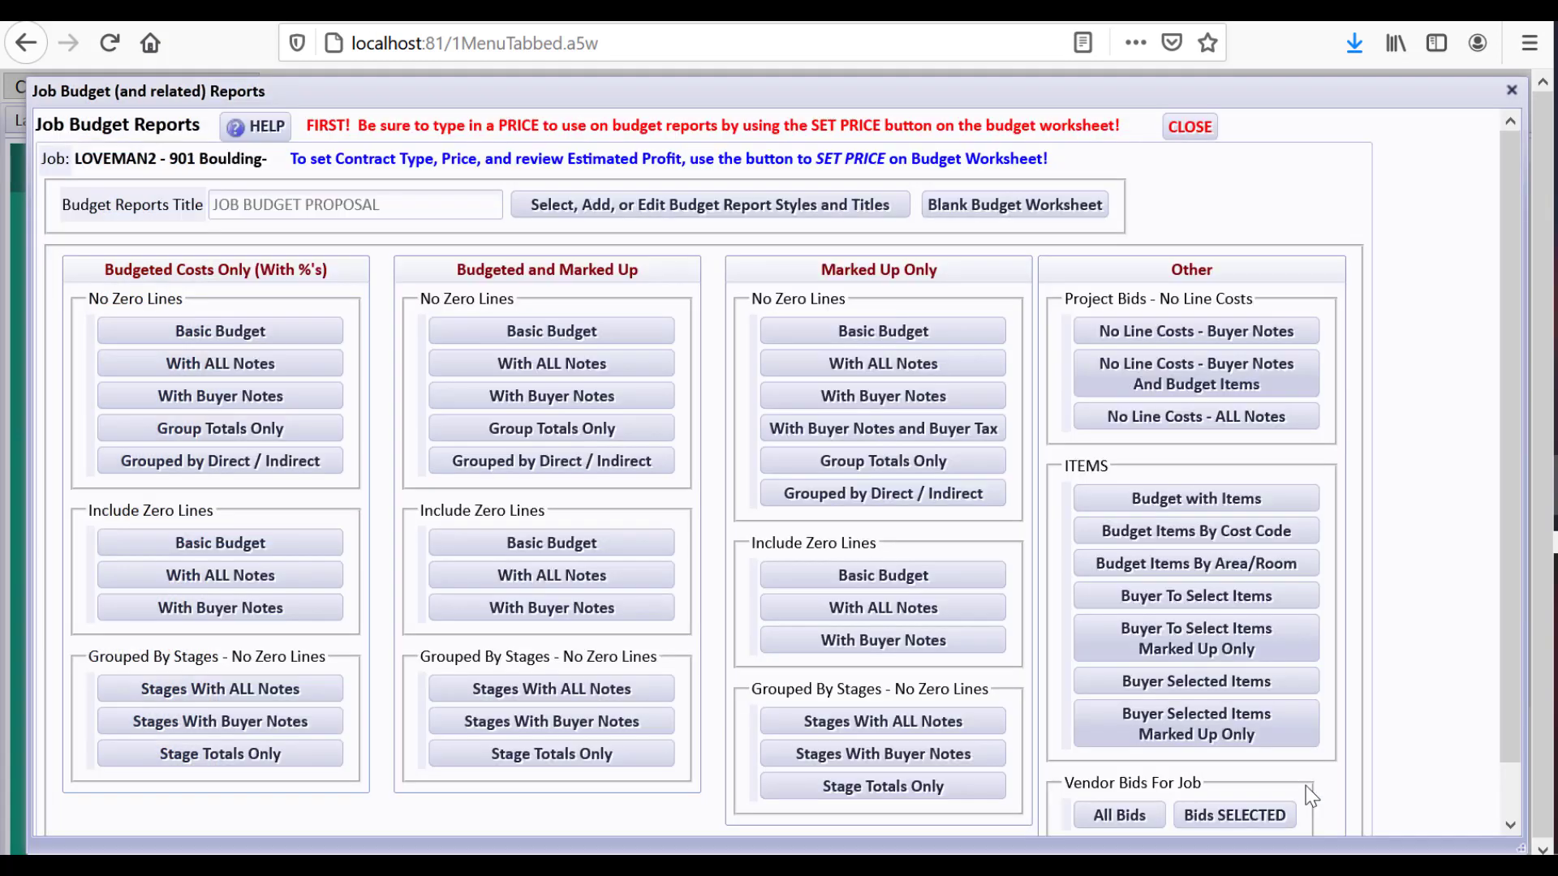
pyautogui.click(1189, 127)
# Switch LOVEMAN2 to Cost Plus Markup, settling on the 25.3588% budget markup
pyautogui.click(979, 276)
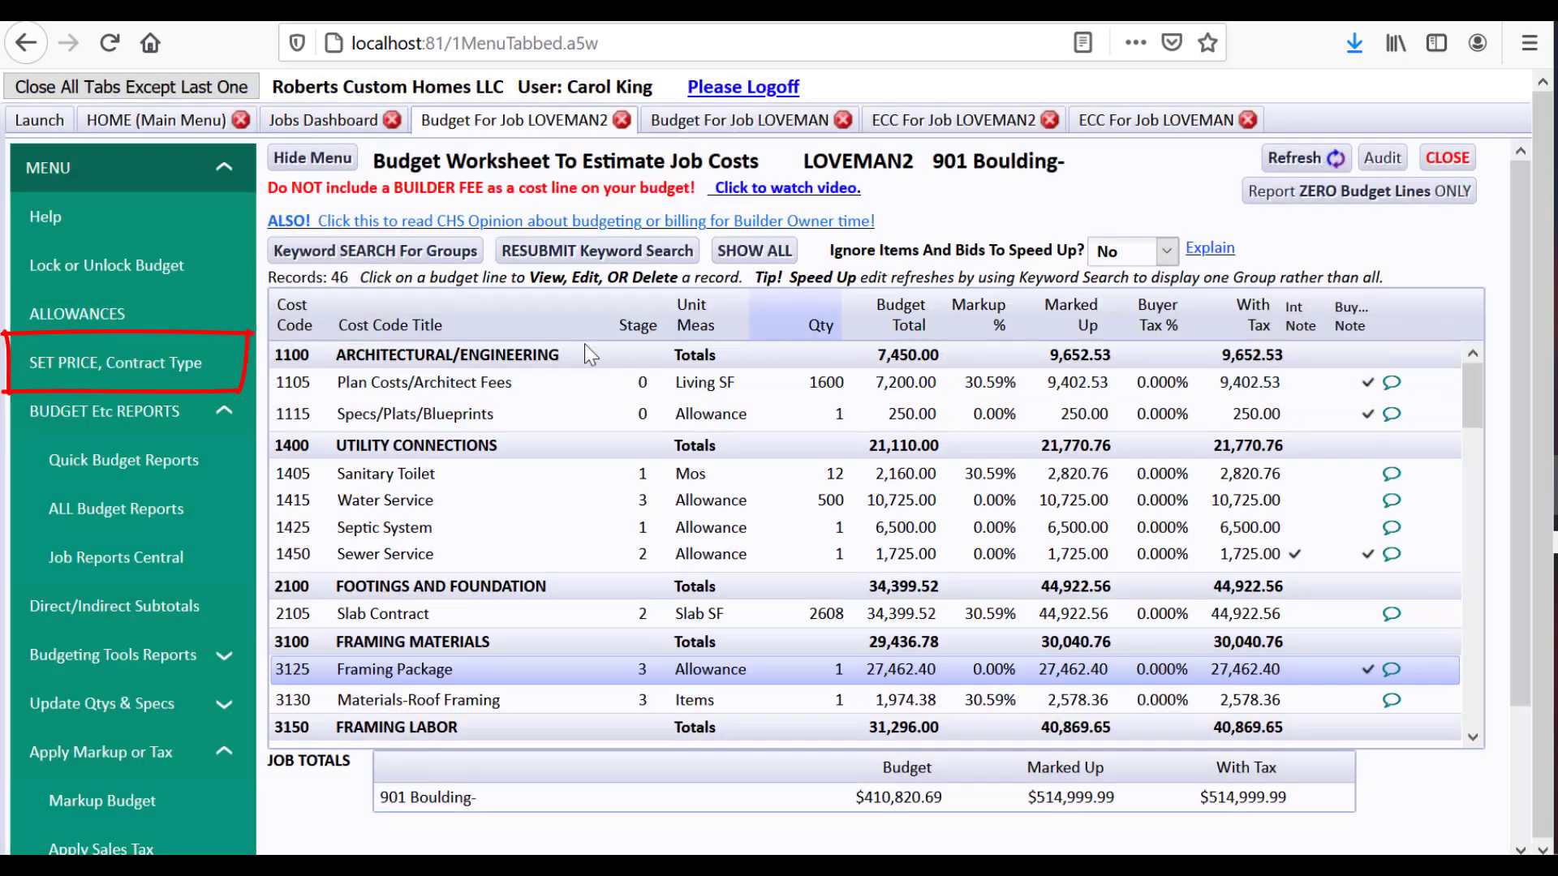
pyautogui.click(187, 379)
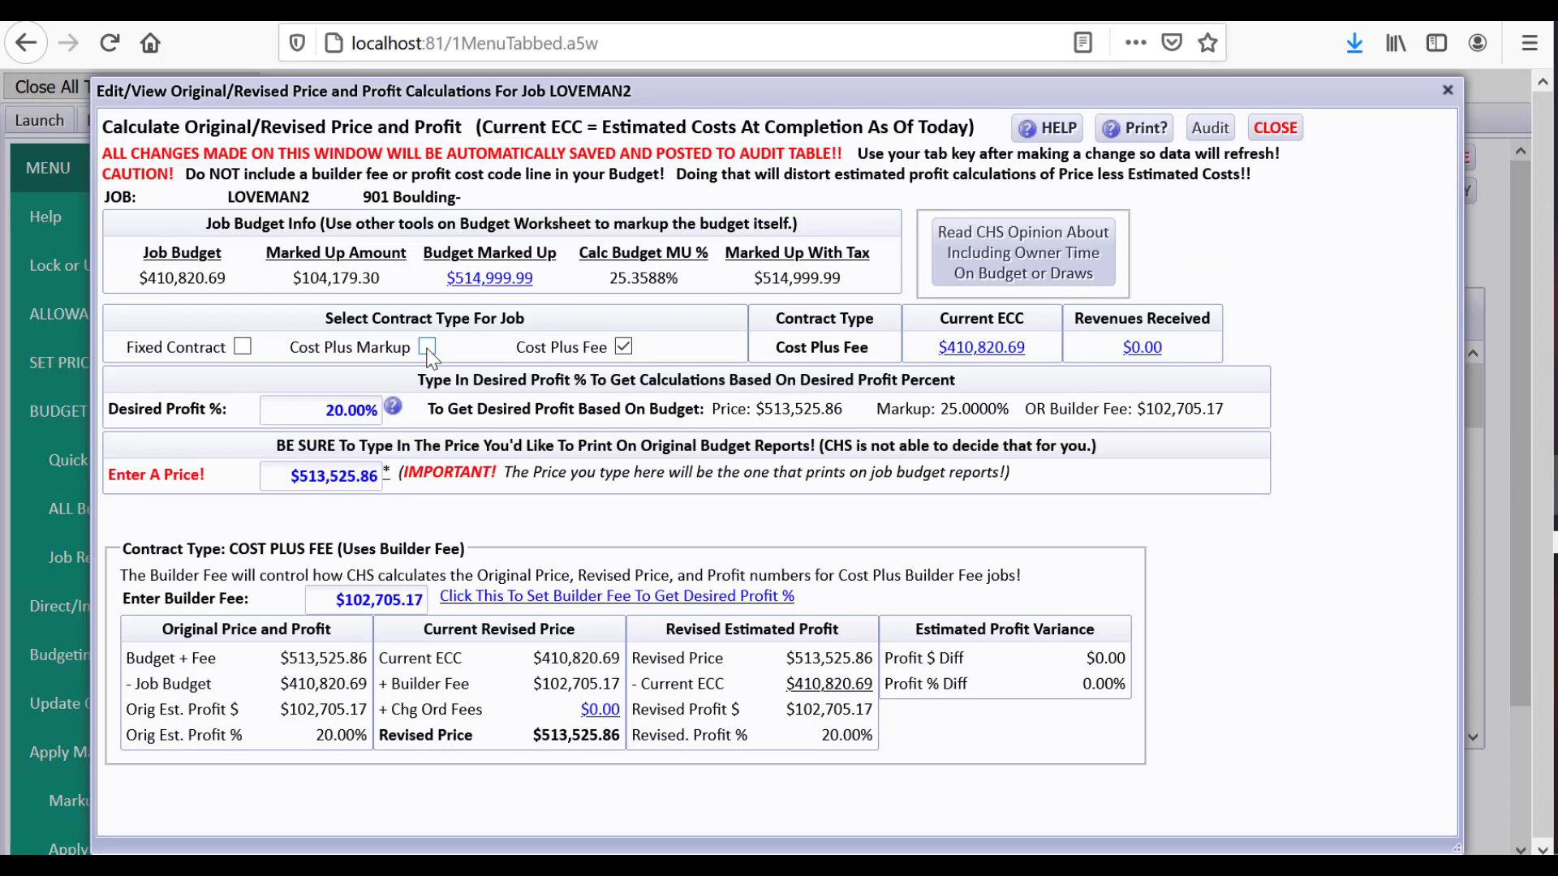
pyautogui.click(427, 347)
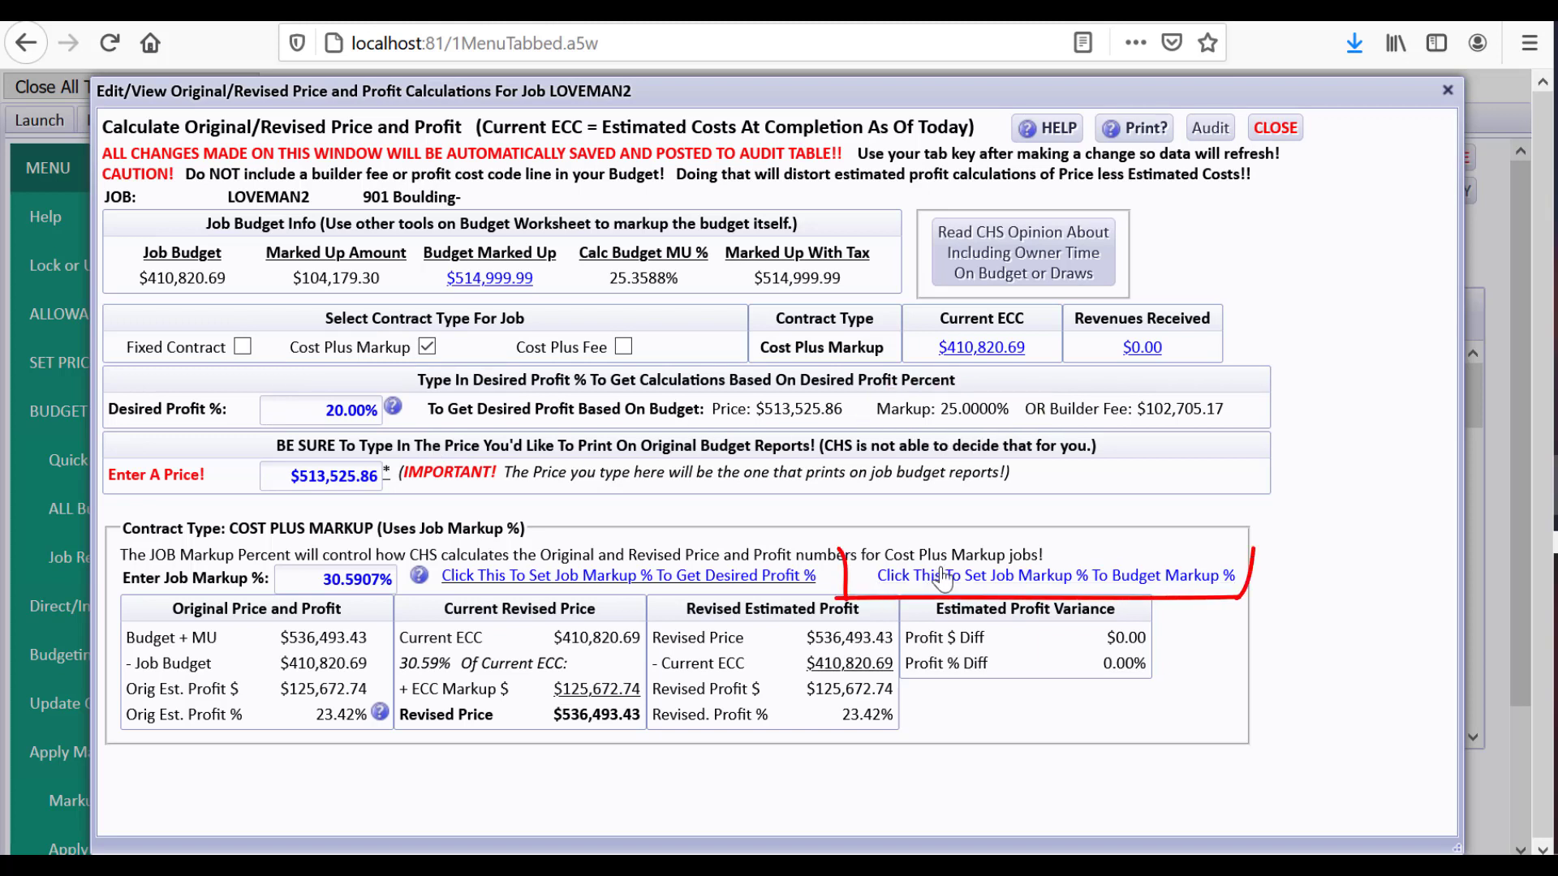
pyautogui.click(1115, 577)
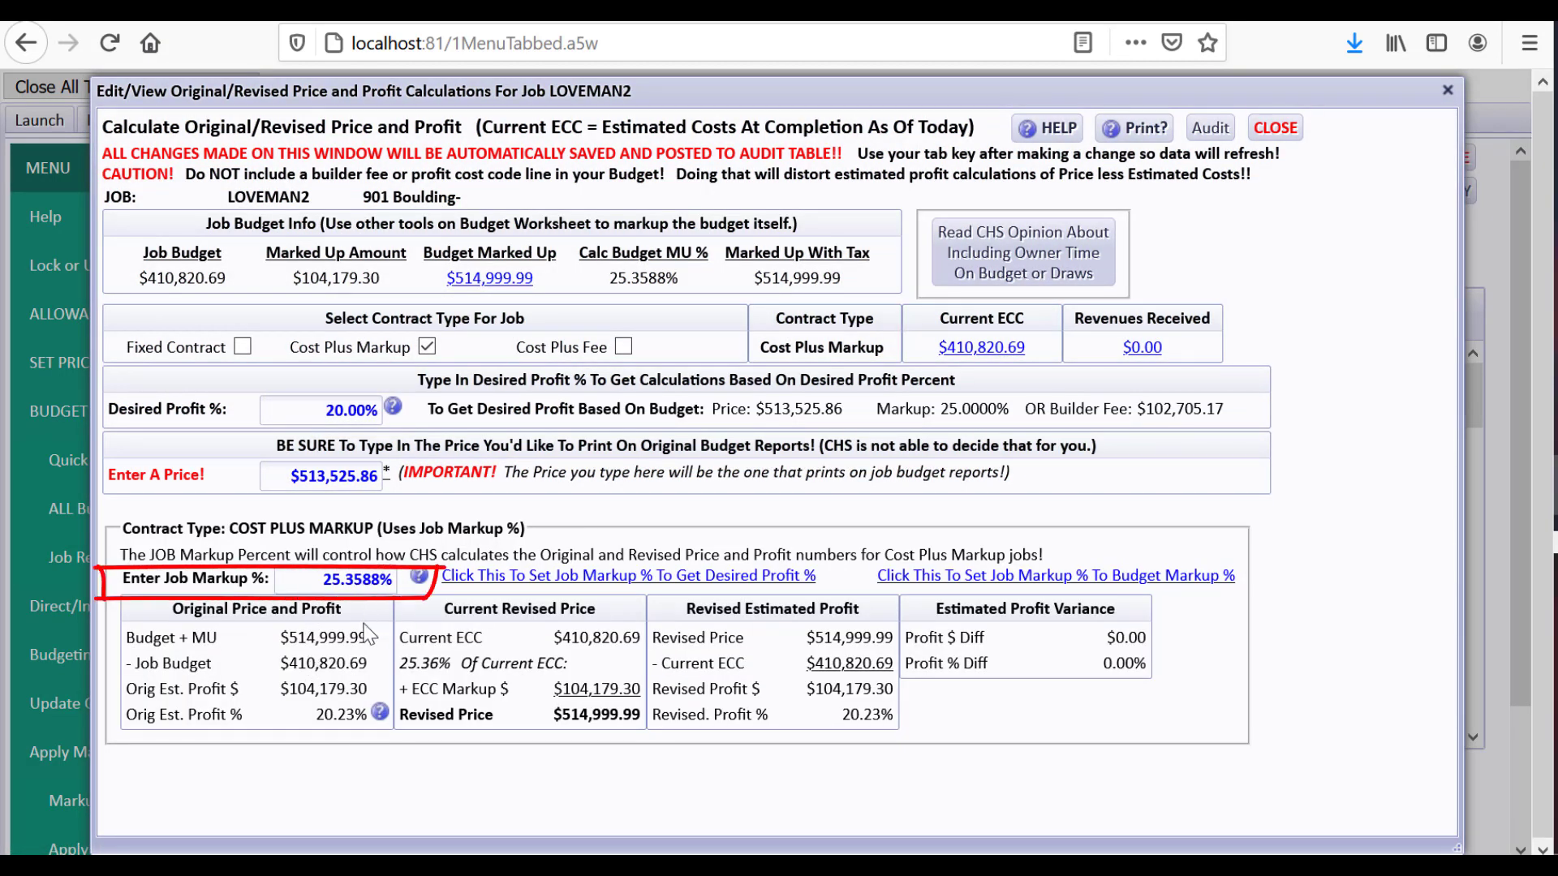
pyautogui.click(598, 576)
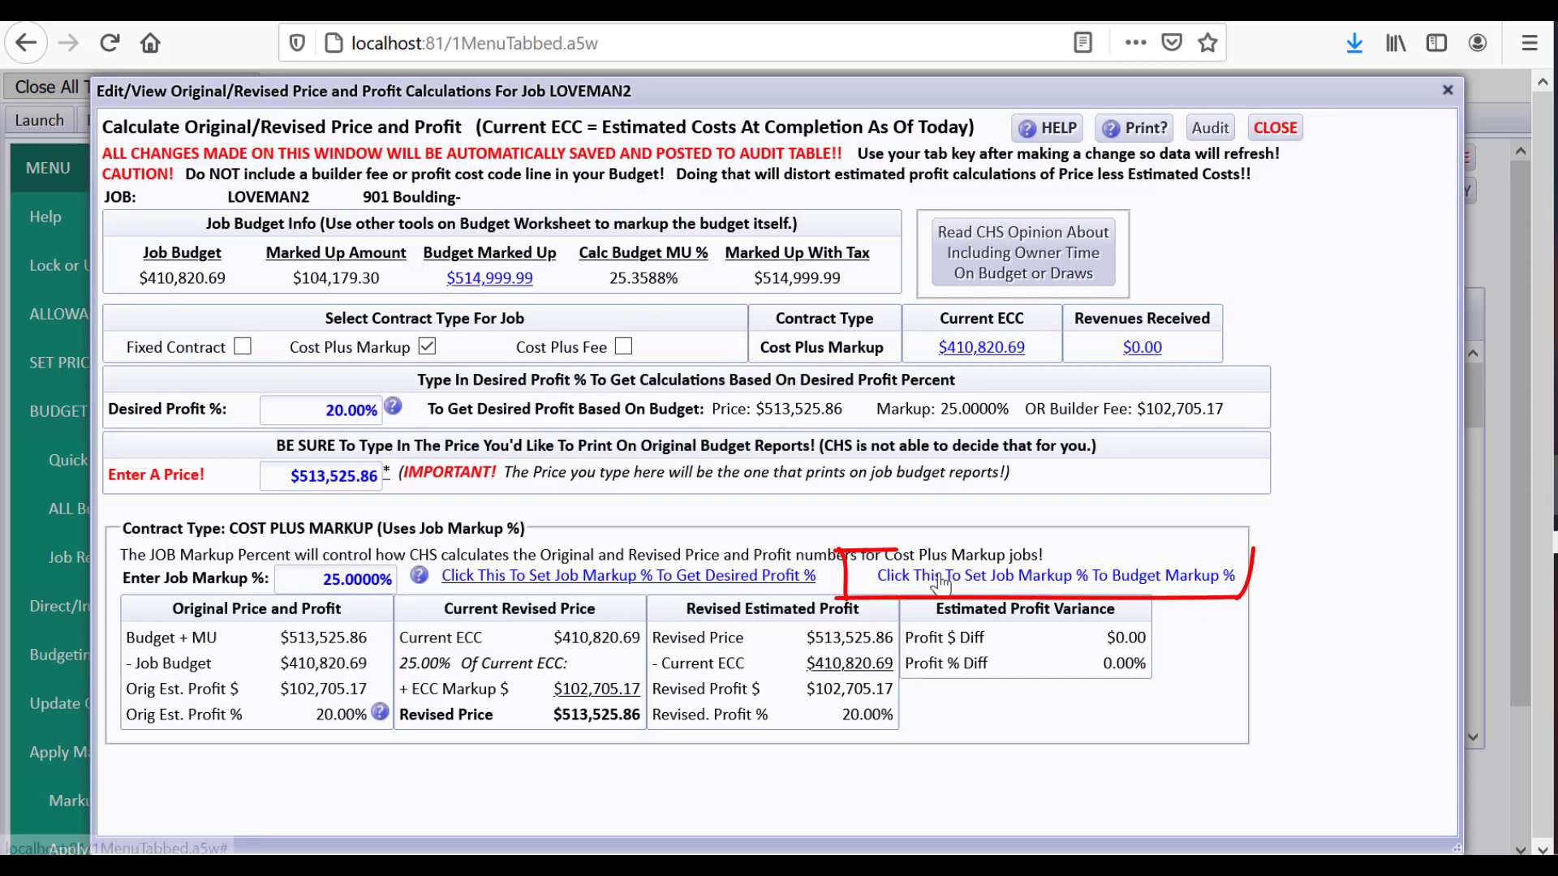
pyautogui.click(942, 578)
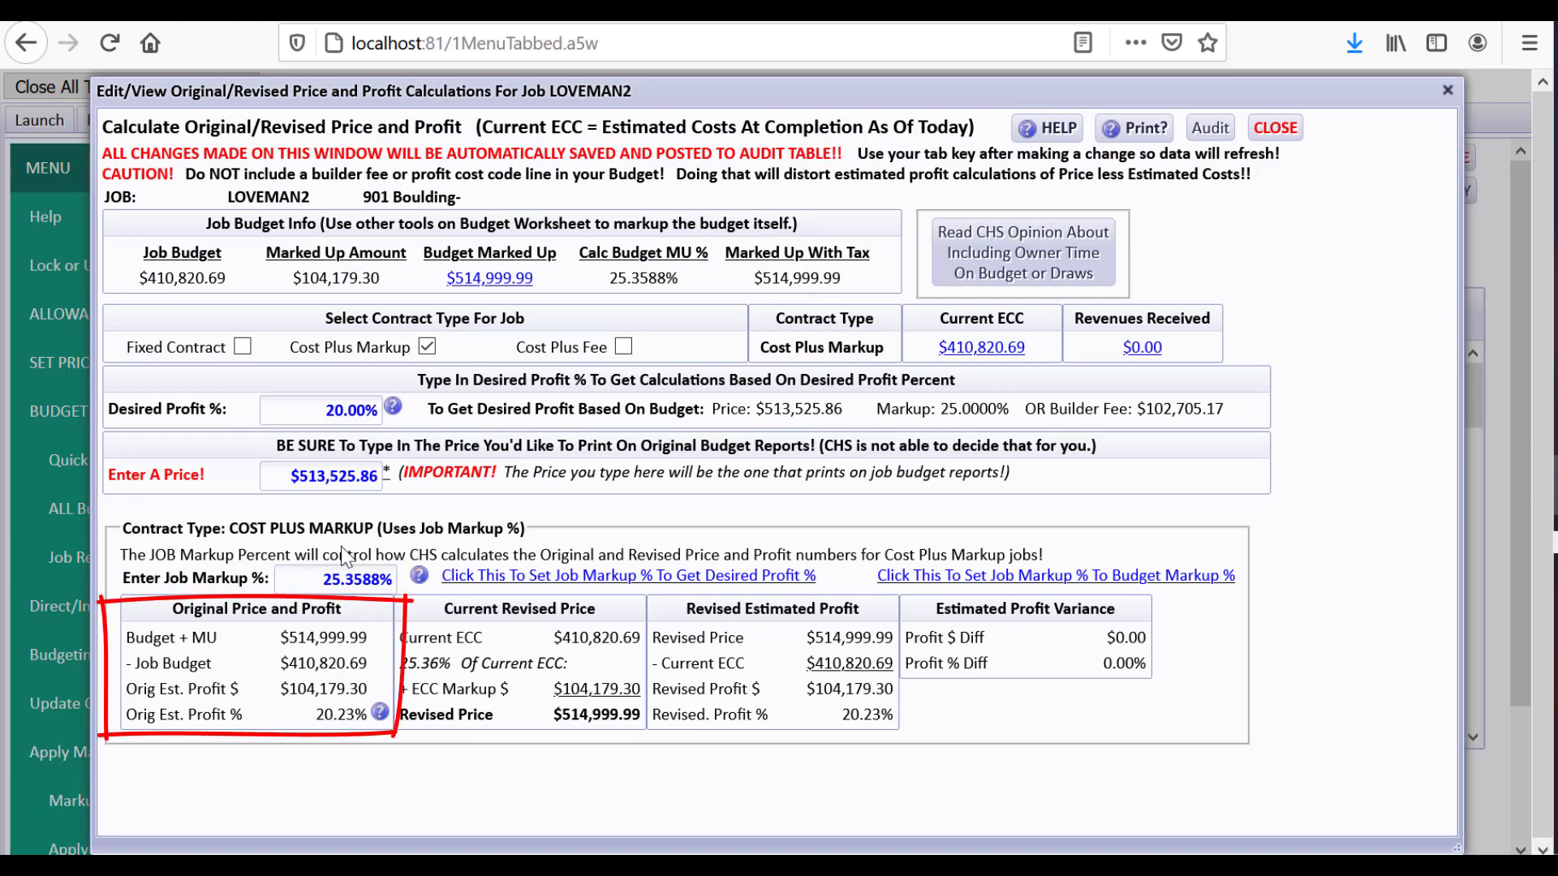
# Reset the report price to $515,000.00
pyautogui.moveTo(294, 476); pyautogui.dragTo(408, 471)
pyautogui.write('514999.99')
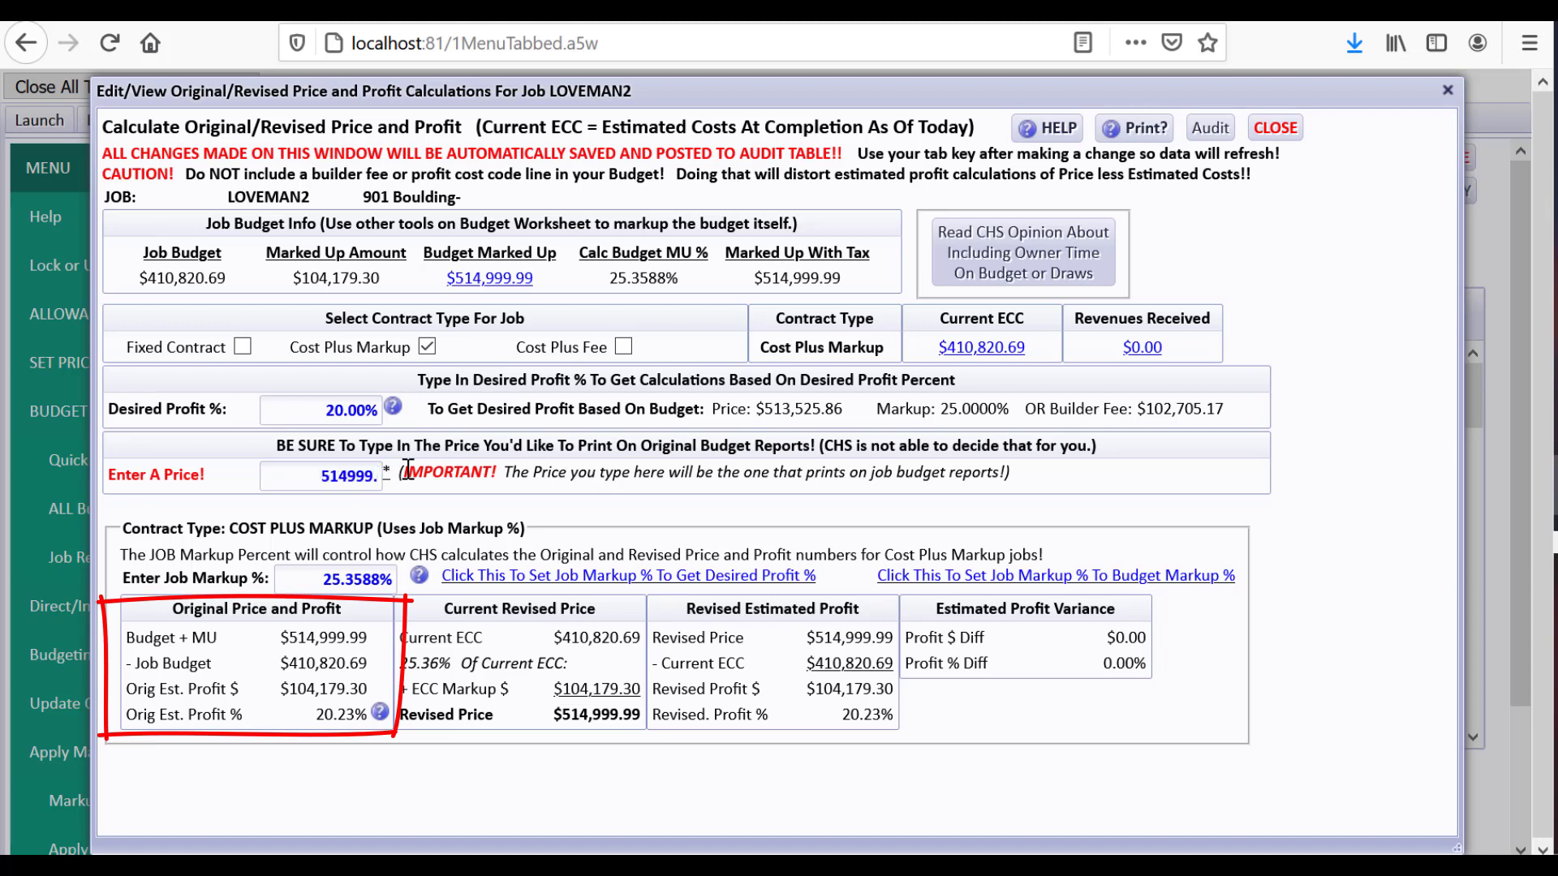
pyautogui.press('BackSpace')
pyautogui.press('BackSpace')
pyautogui.press('BackSpace')
pyautogui.press('BackSpace')
pyautogui.press('BackSpace')
pyautogui.press('BackSpace')
pyautogui.write('00')
pyautogui.press('Tab')
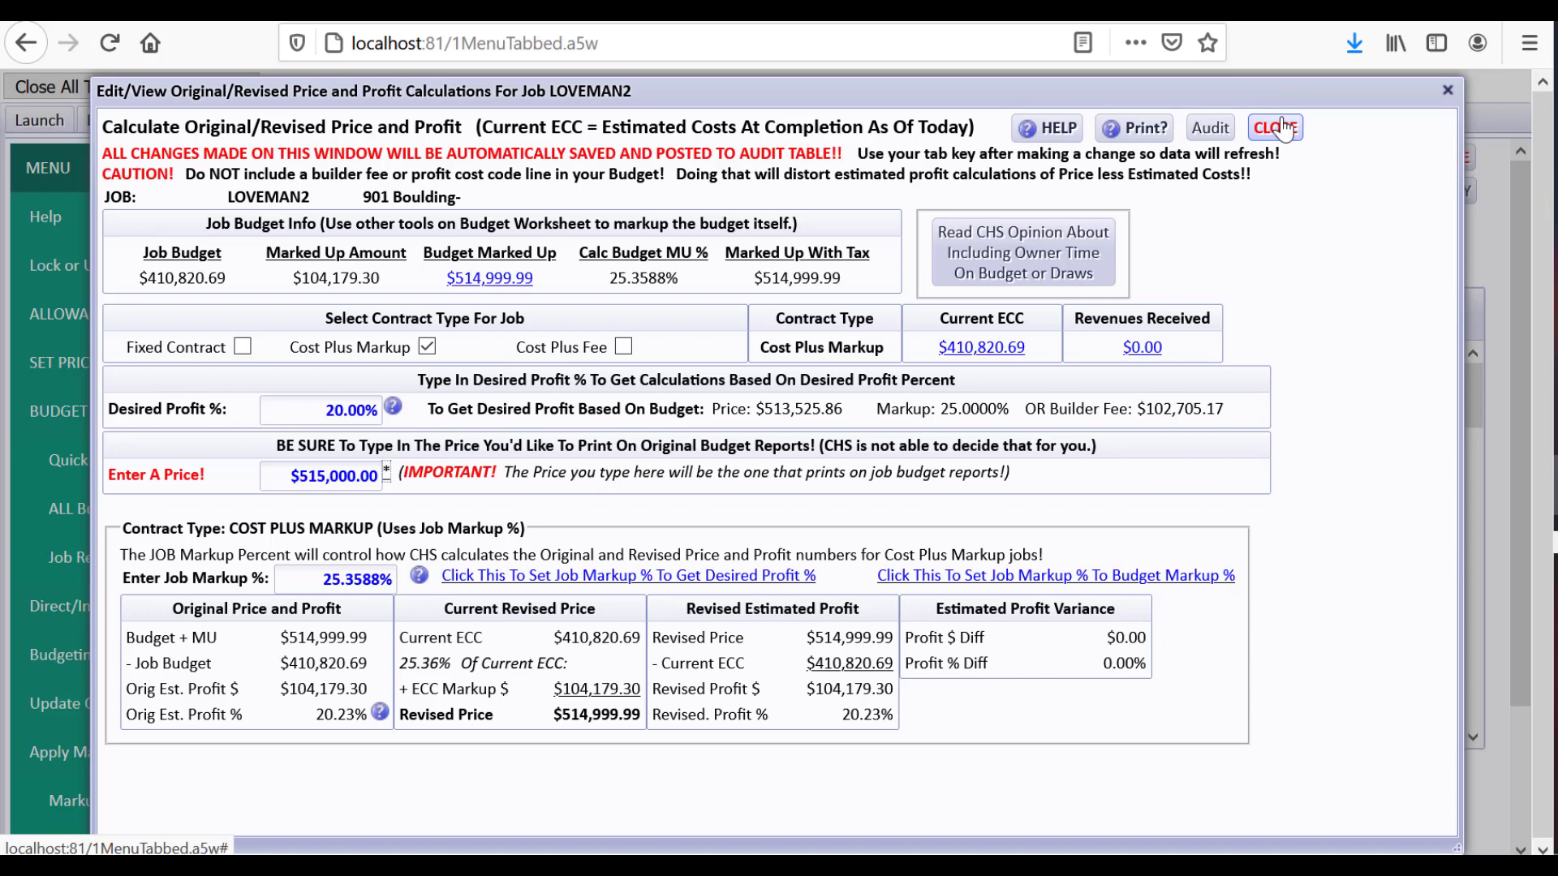
pyautogui.click(1280, 127)
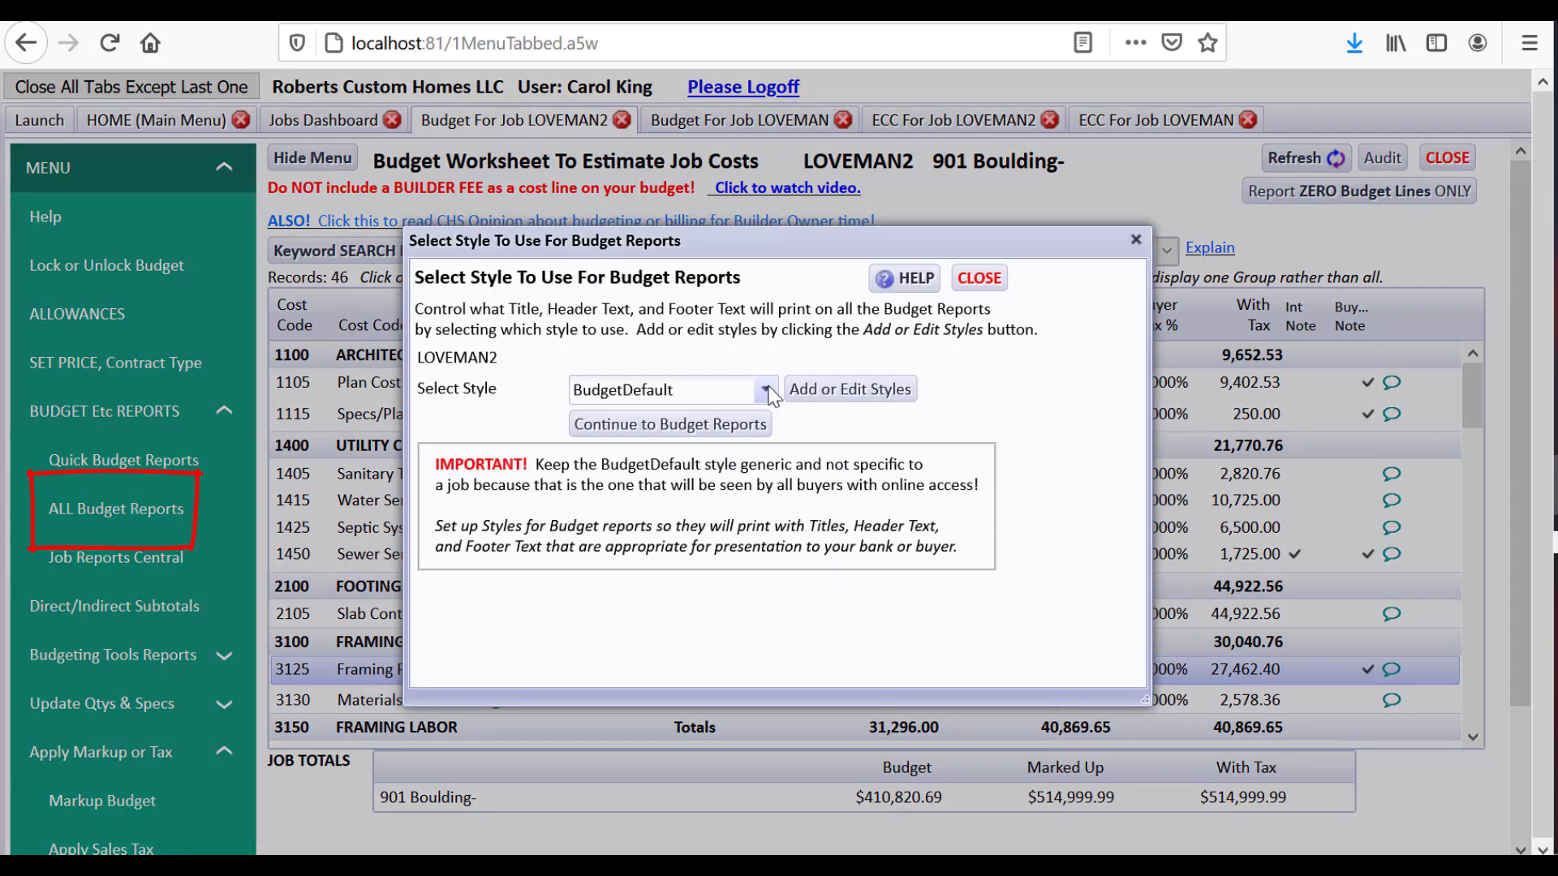
# Preview the Budgeted and Marked Up report with buyer notes, checking the $515,000.00 price against totals
pyautogui.click(766, 392)
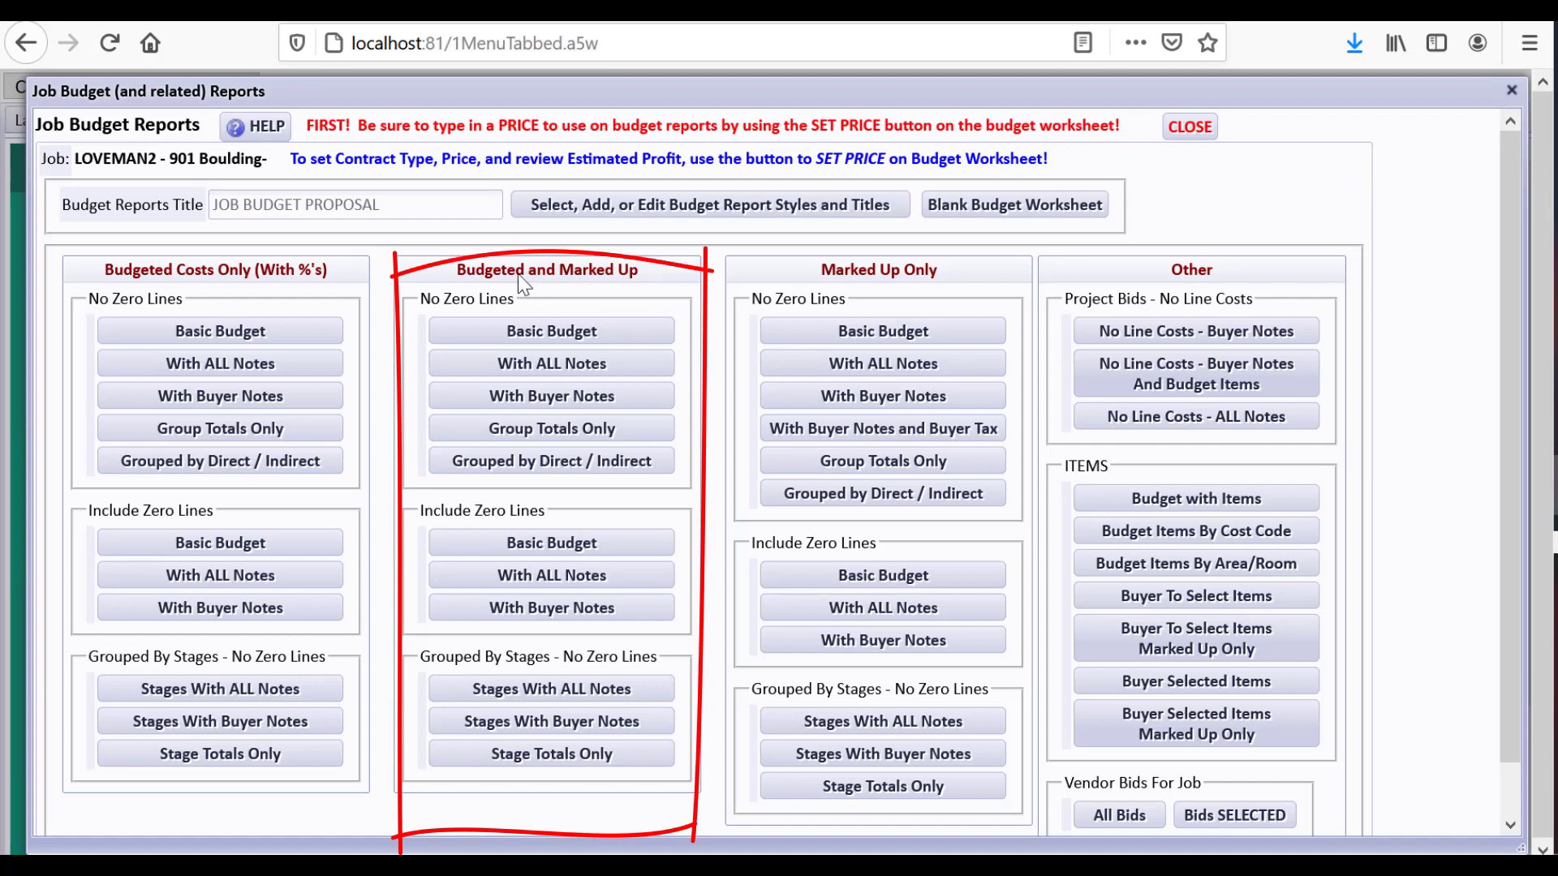
pyautogui.click(572, 398)
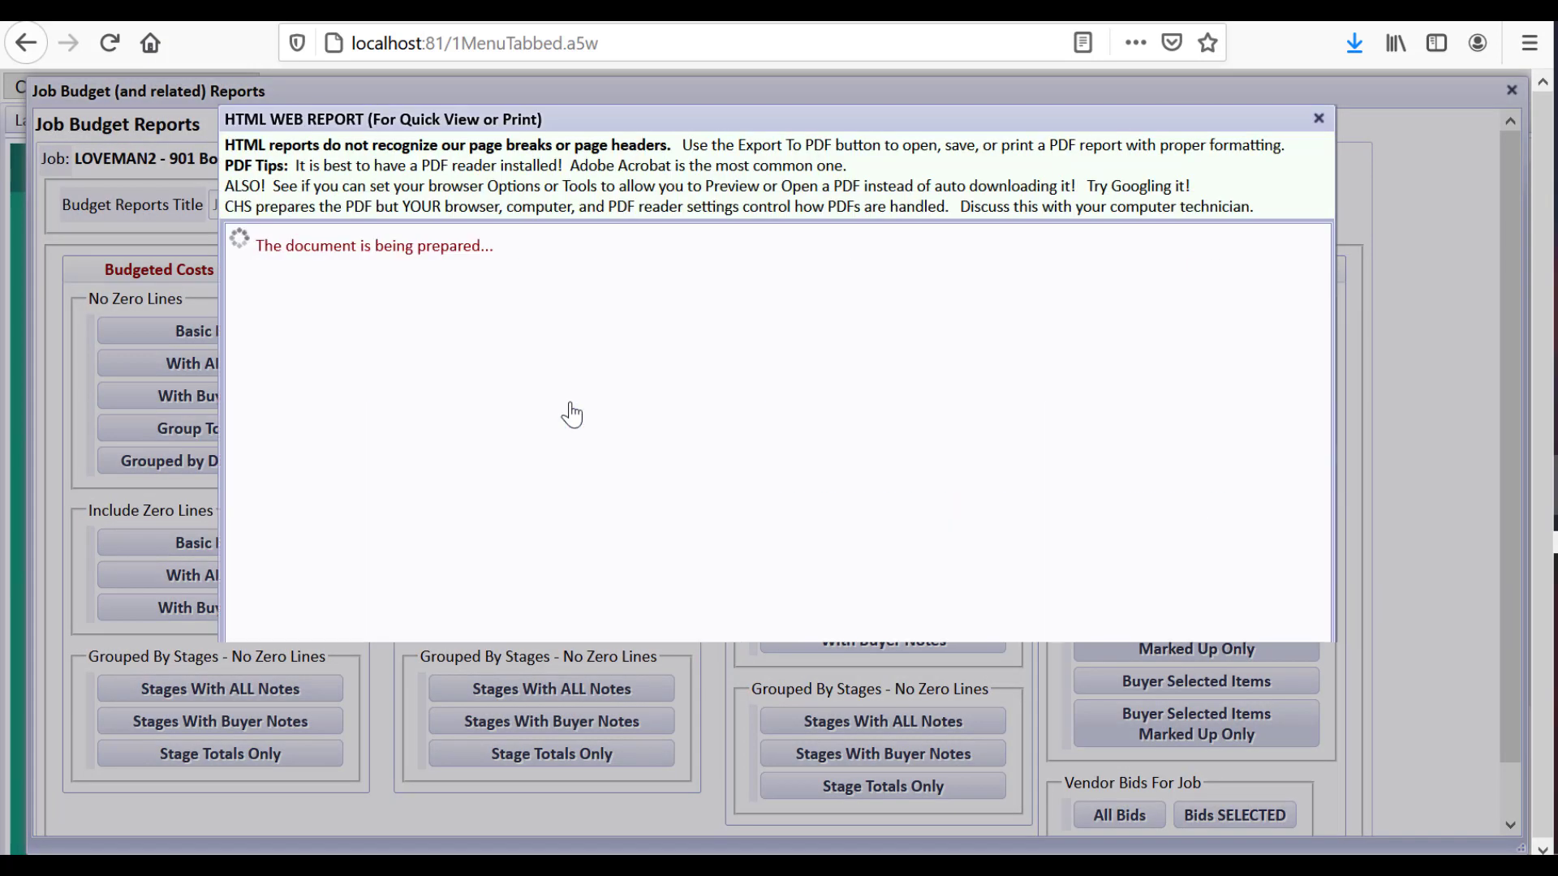
pyautogui.moveTo(1320, 305); pyautogui.dragTo(1313, 693)
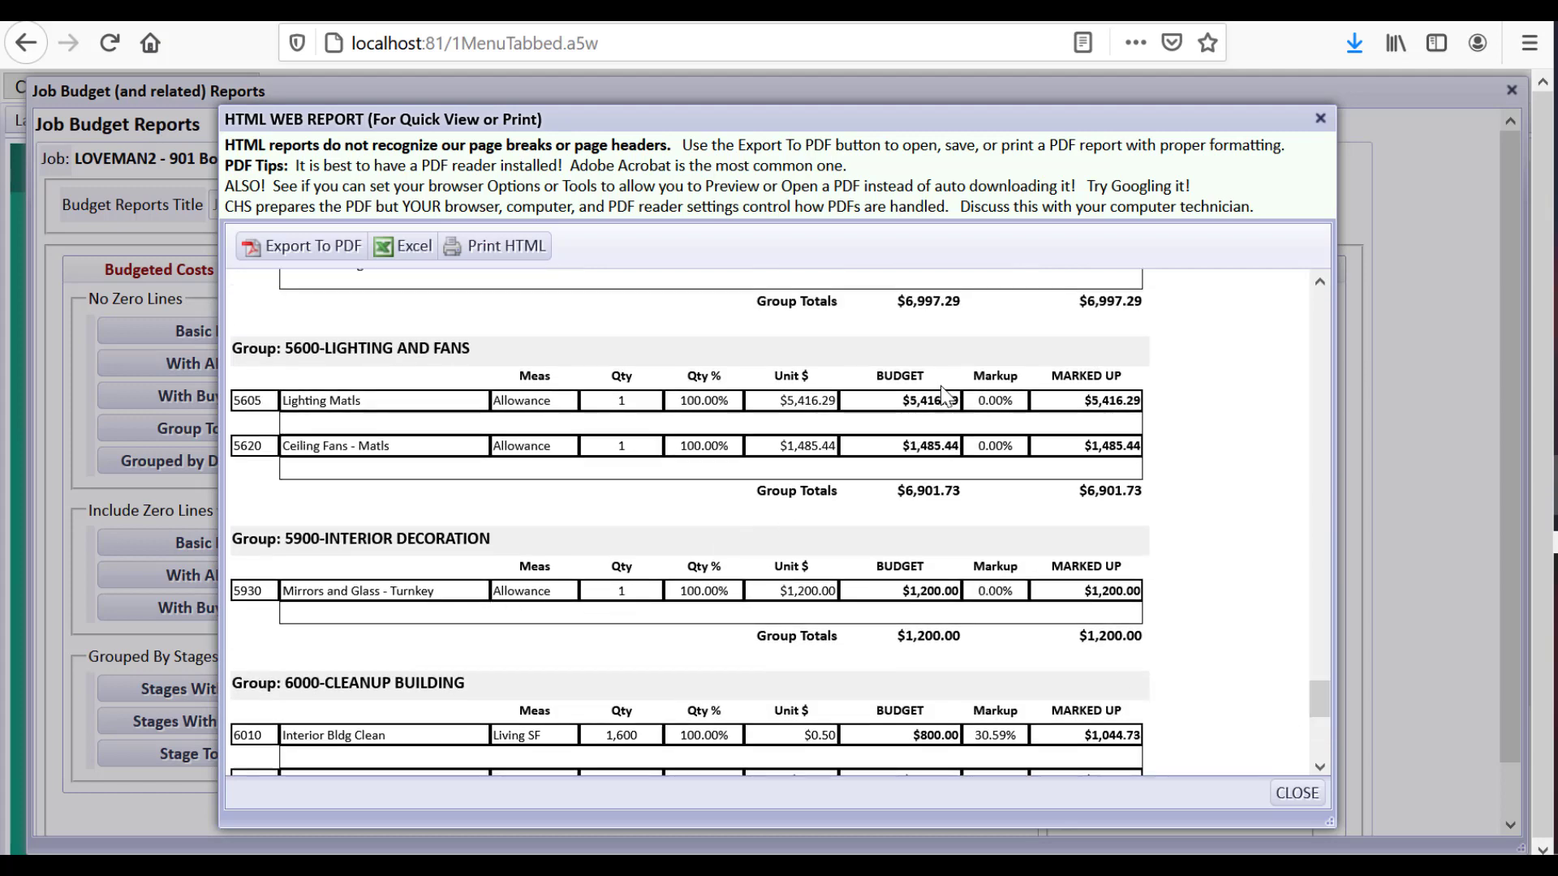
pyautogui.moveTo(1316, 700); pyautogui.dragTo(1308, 724)
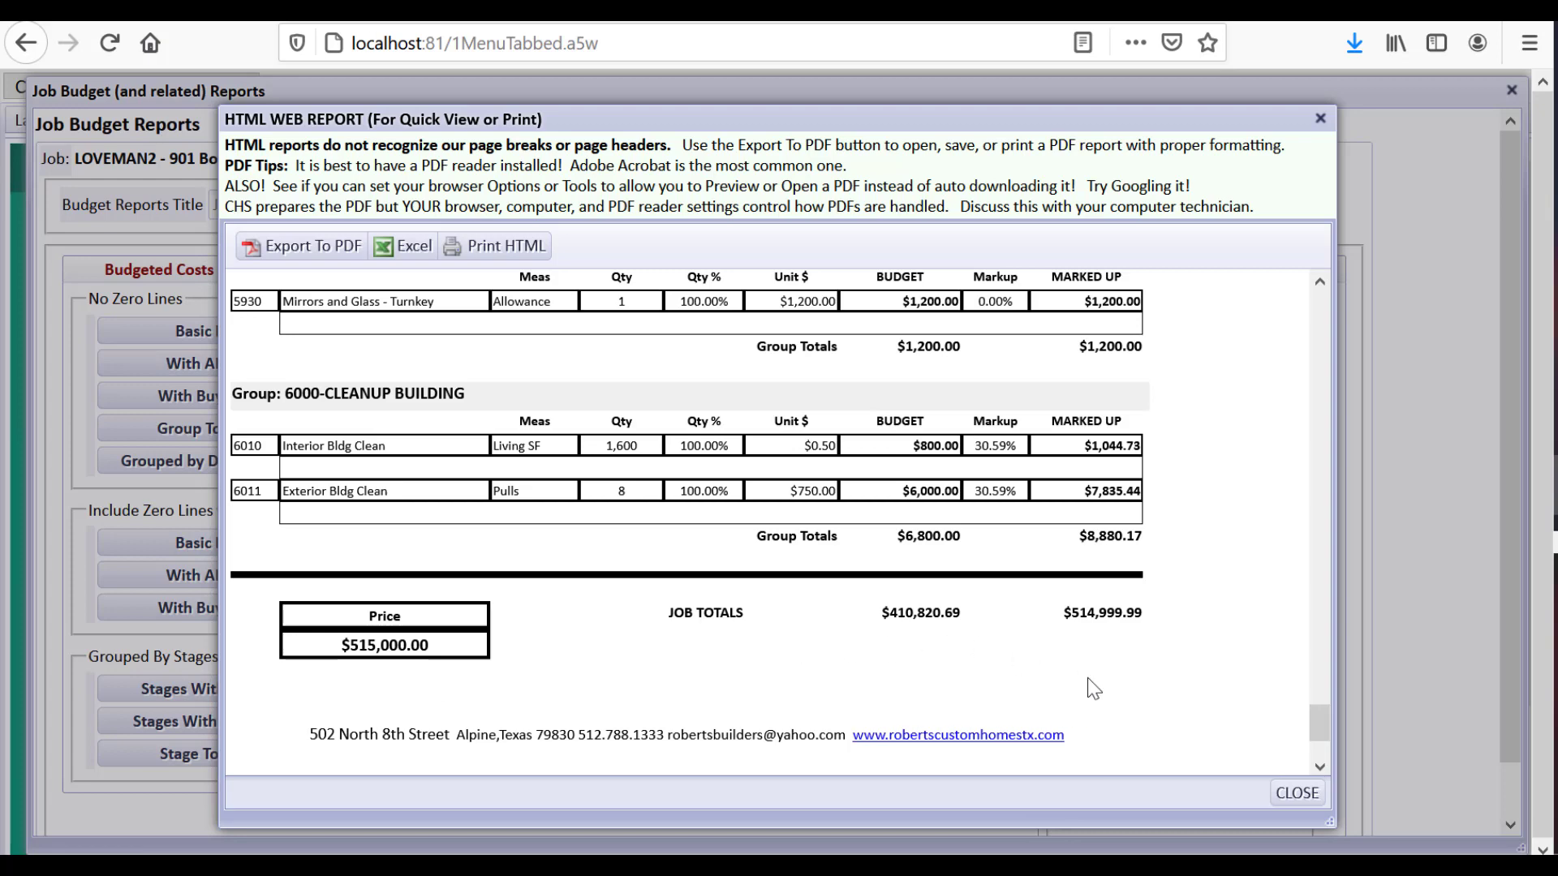
pyautogui.click(1288, 786)
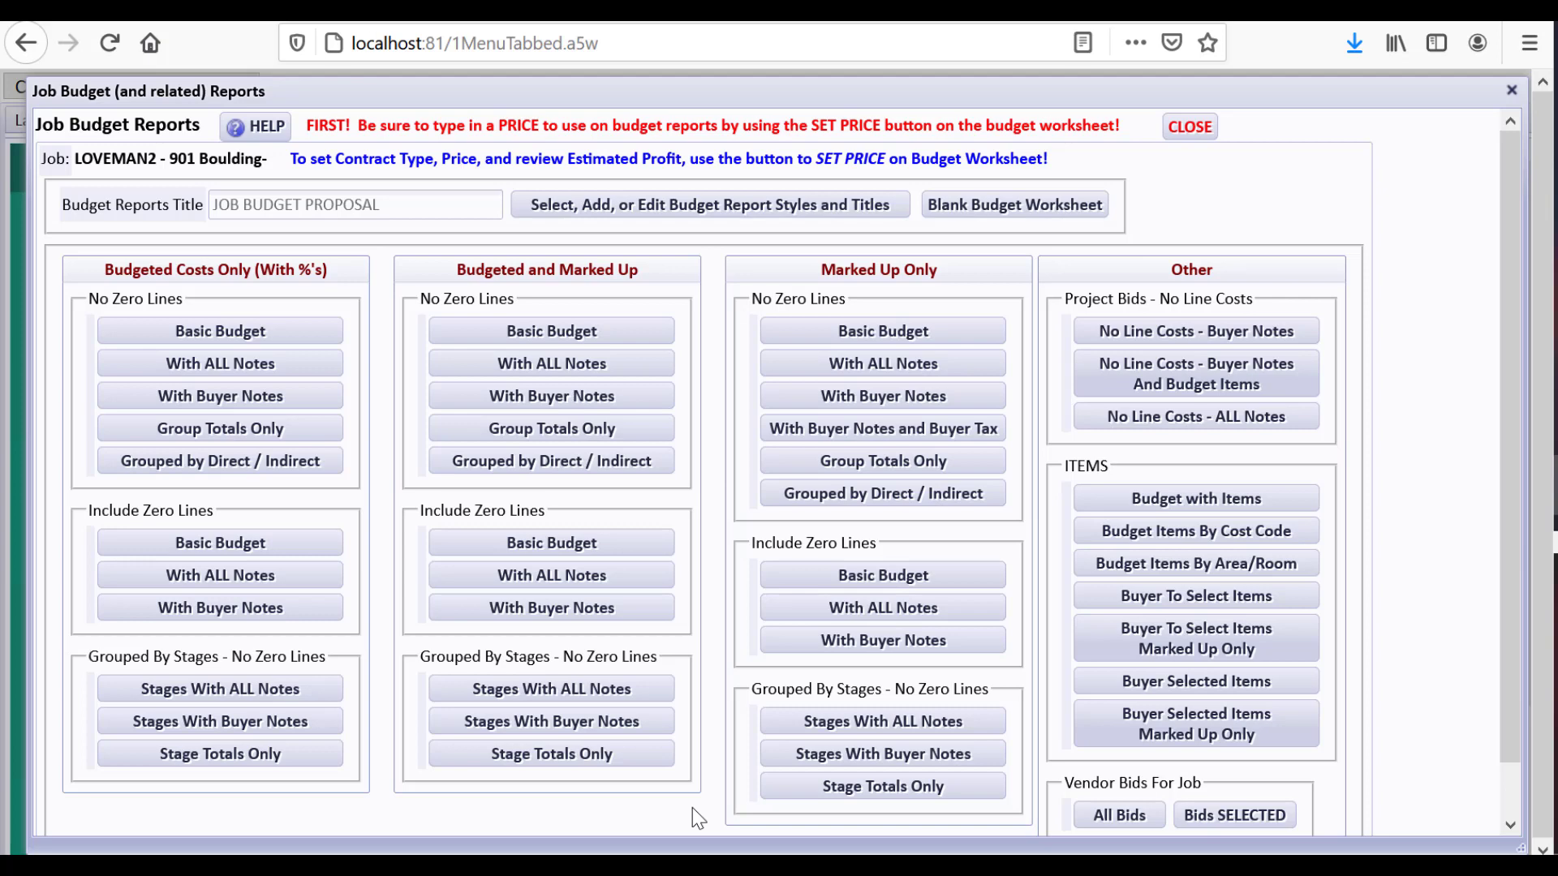
# Review the marked-up Stage Totals Only report, then close the reports list and style chooser
pyautogui.click(560, 758)
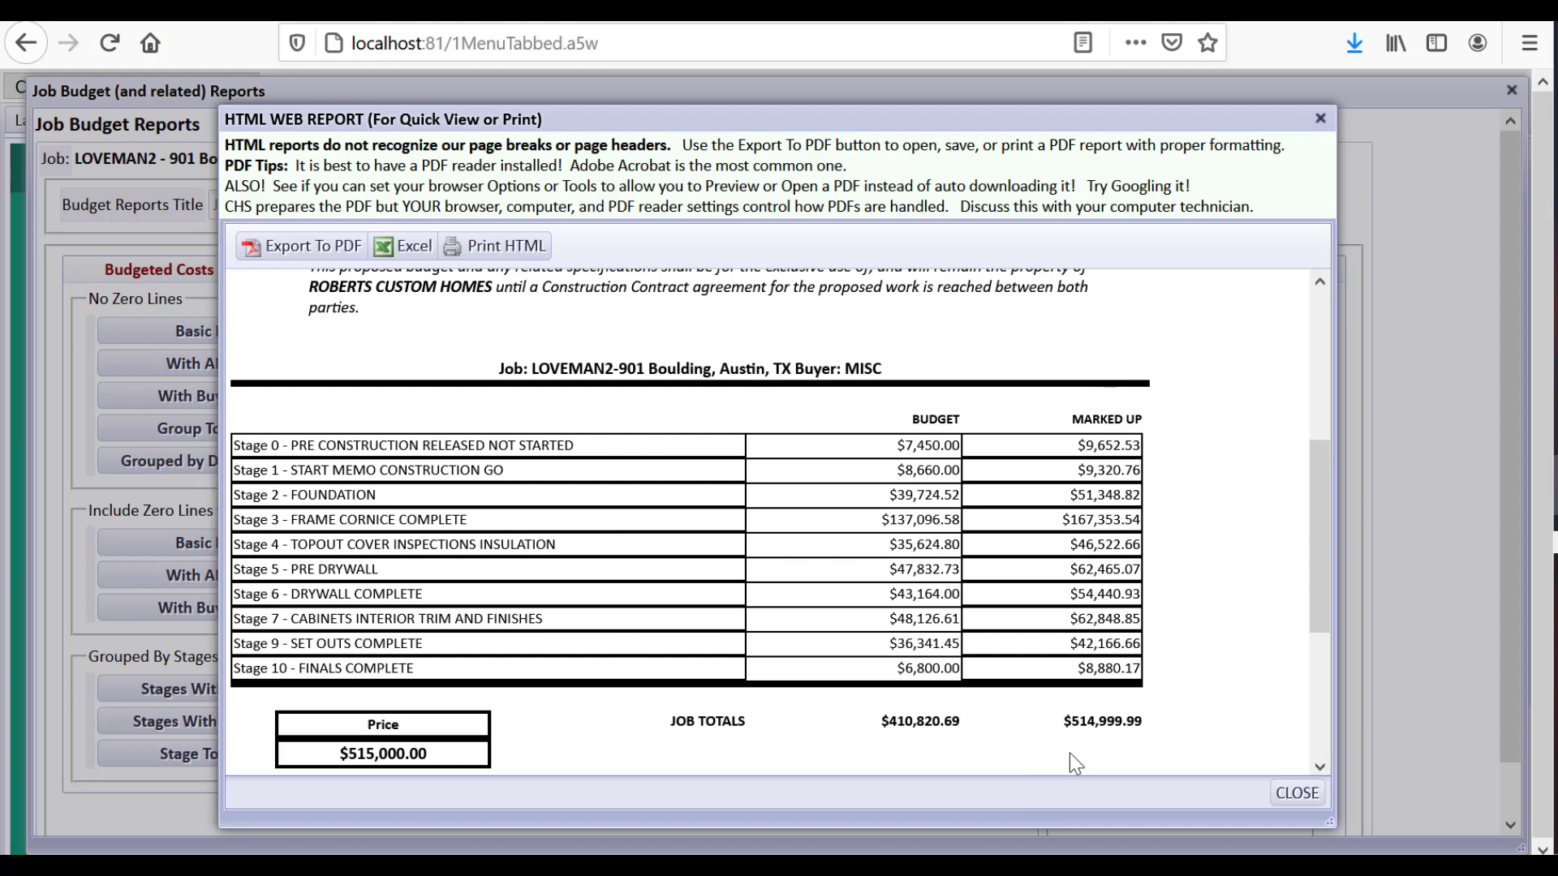
pyautogui.click(1295, 793)
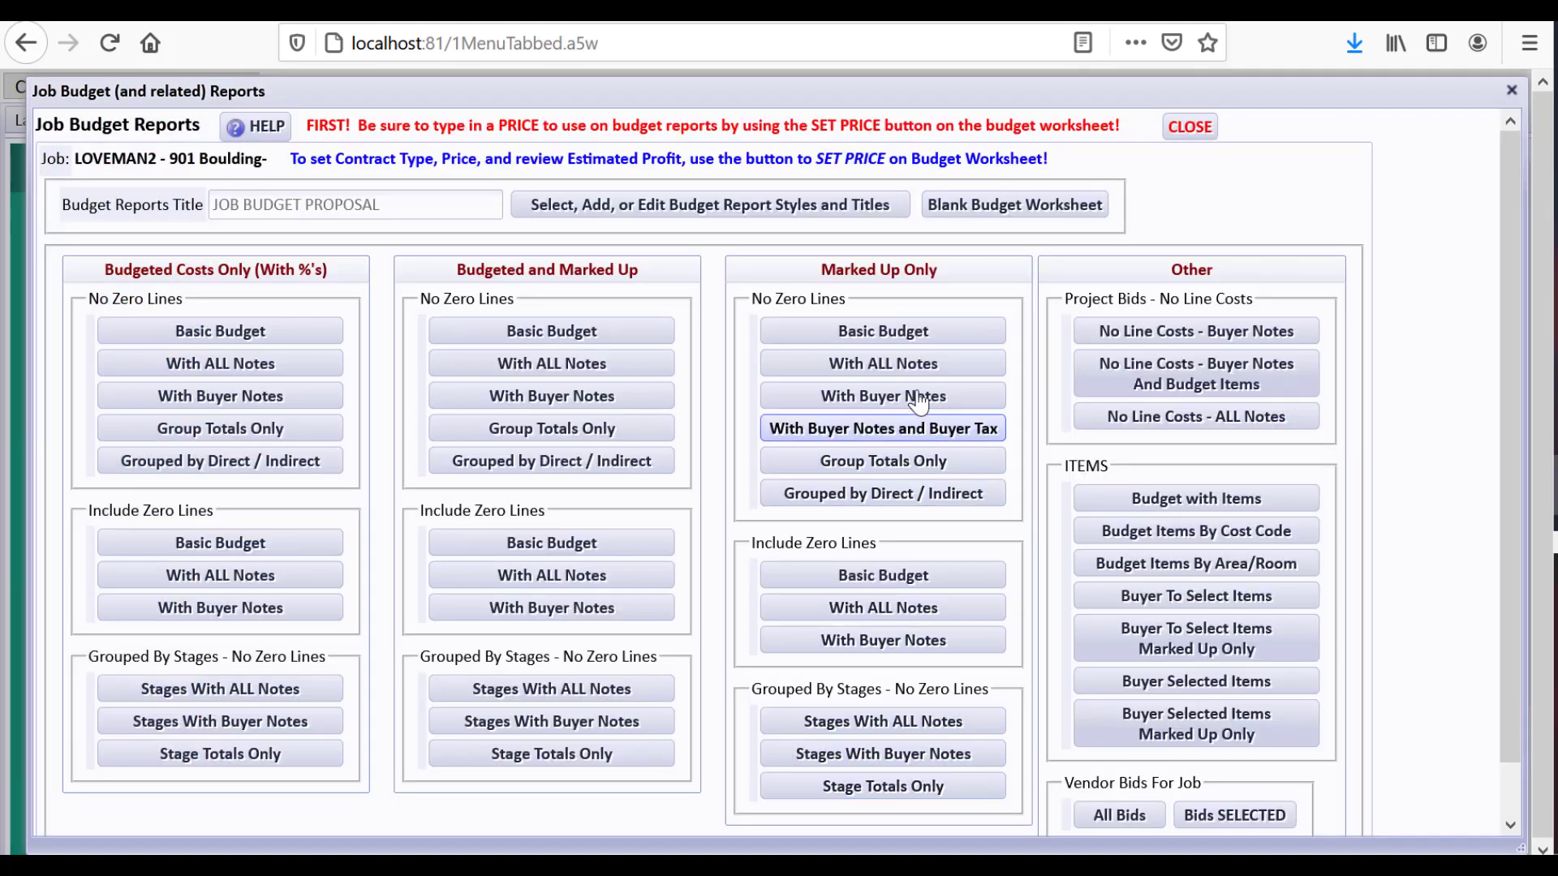
pyautogui.click(885, 576)
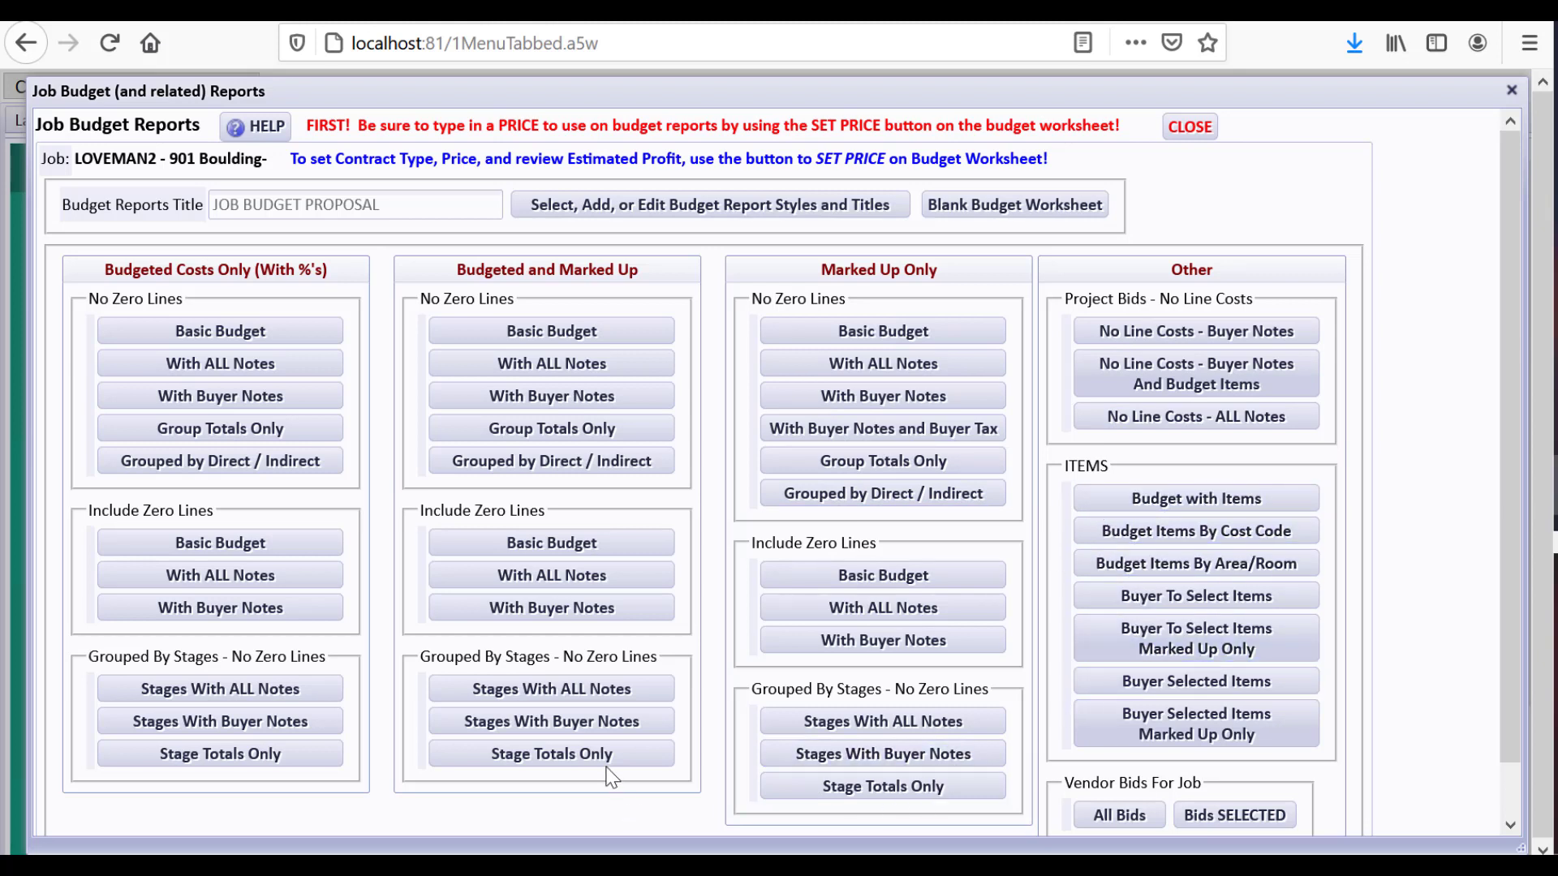
pyautogui.click(1187, 127)
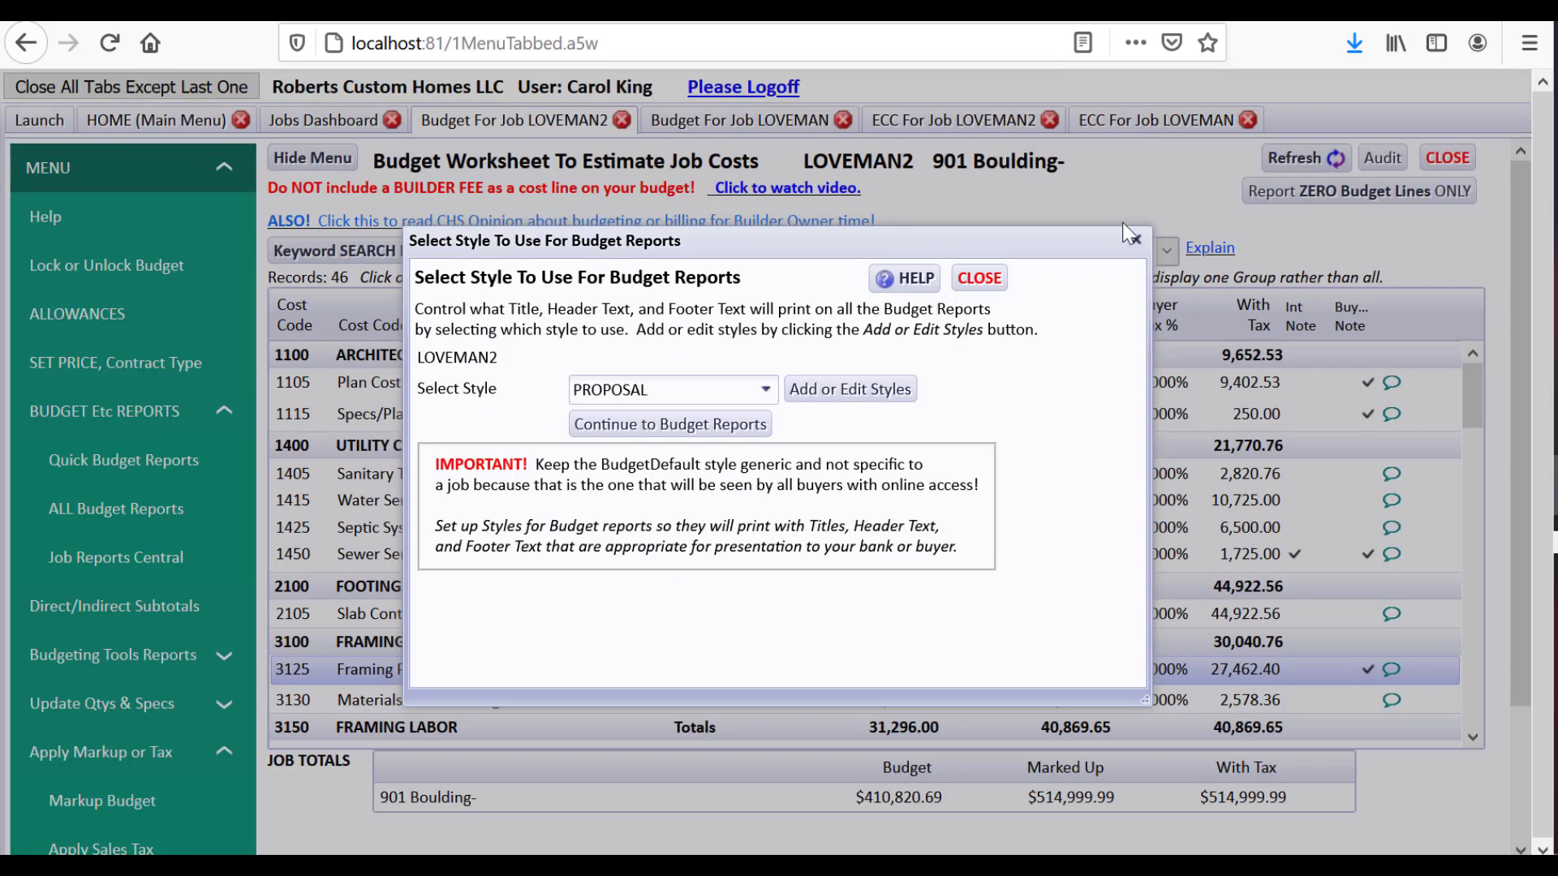
pyautogui.click(992, 279)
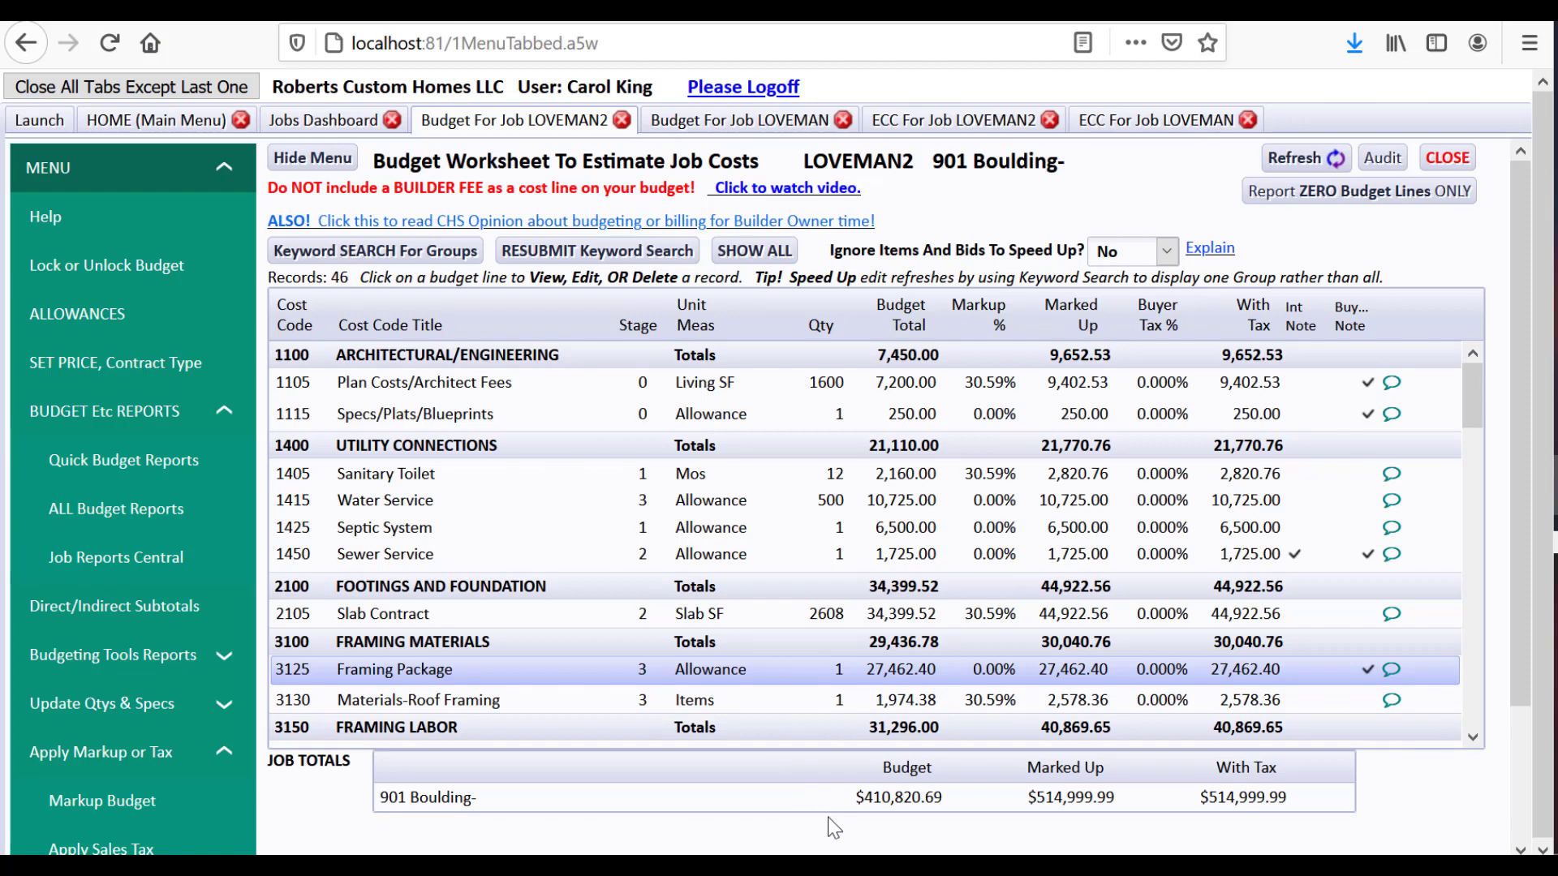